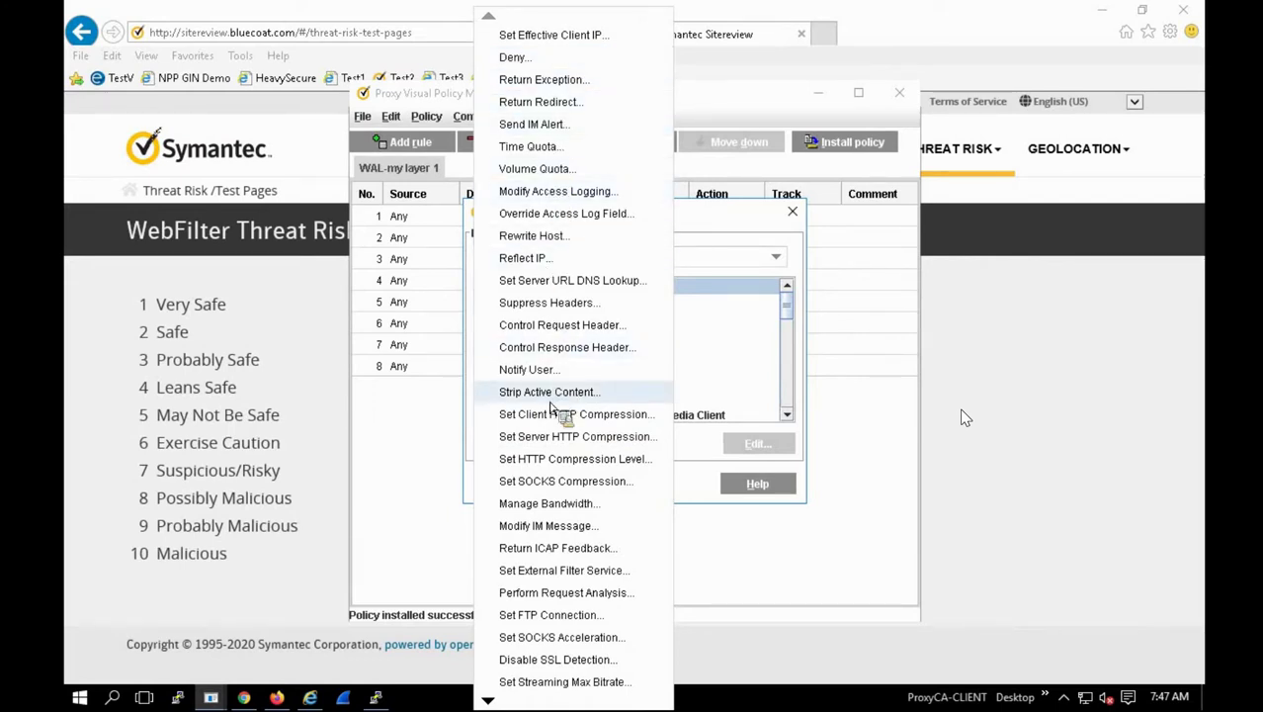
Step: Create StripActiveContent1 stripping applets, embeds, objects and scripts, and apply it as rule 8's action
left_click(541, 396)
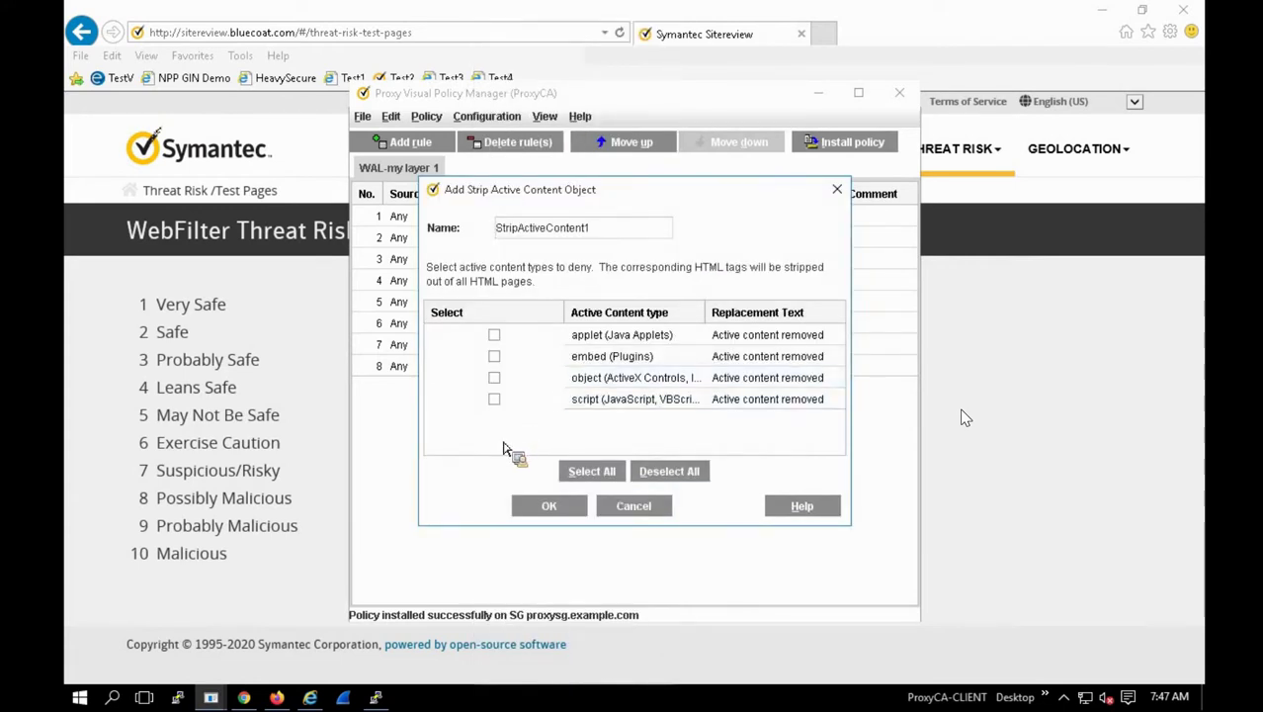
left_click(494, 335)
left_click(495, 355)
left_click(494, 378)
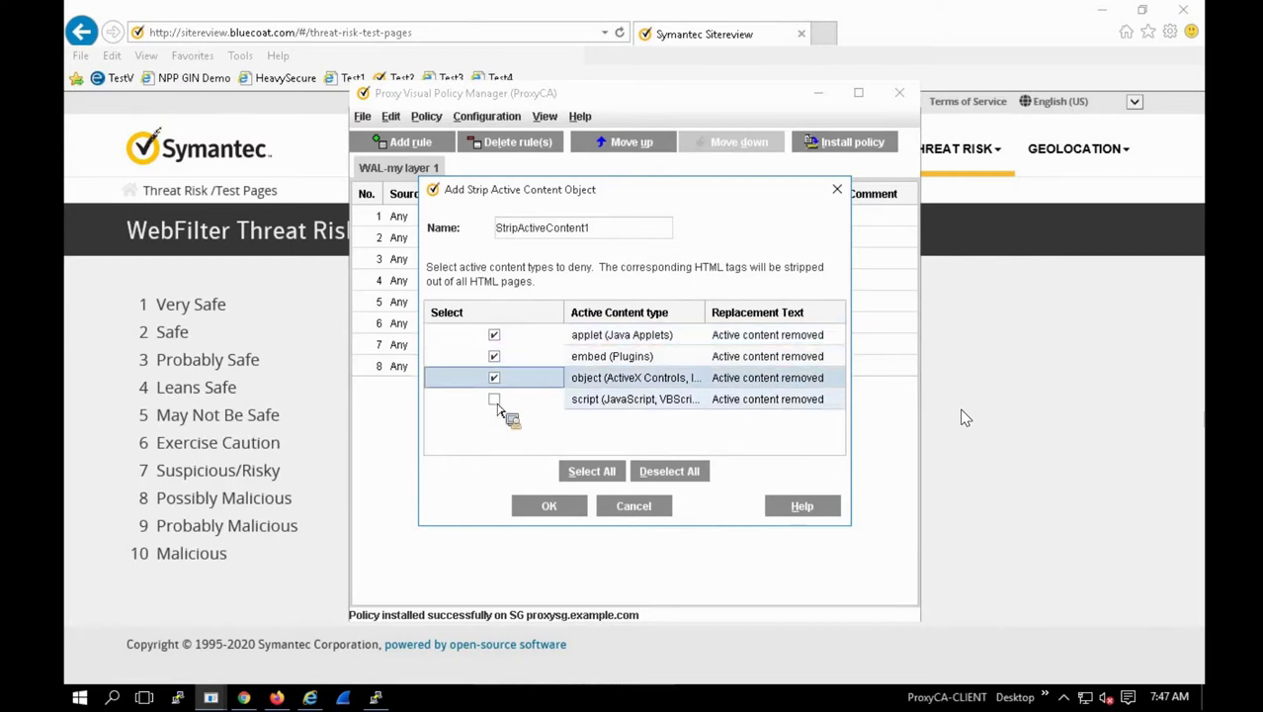
left_click(494, 400)
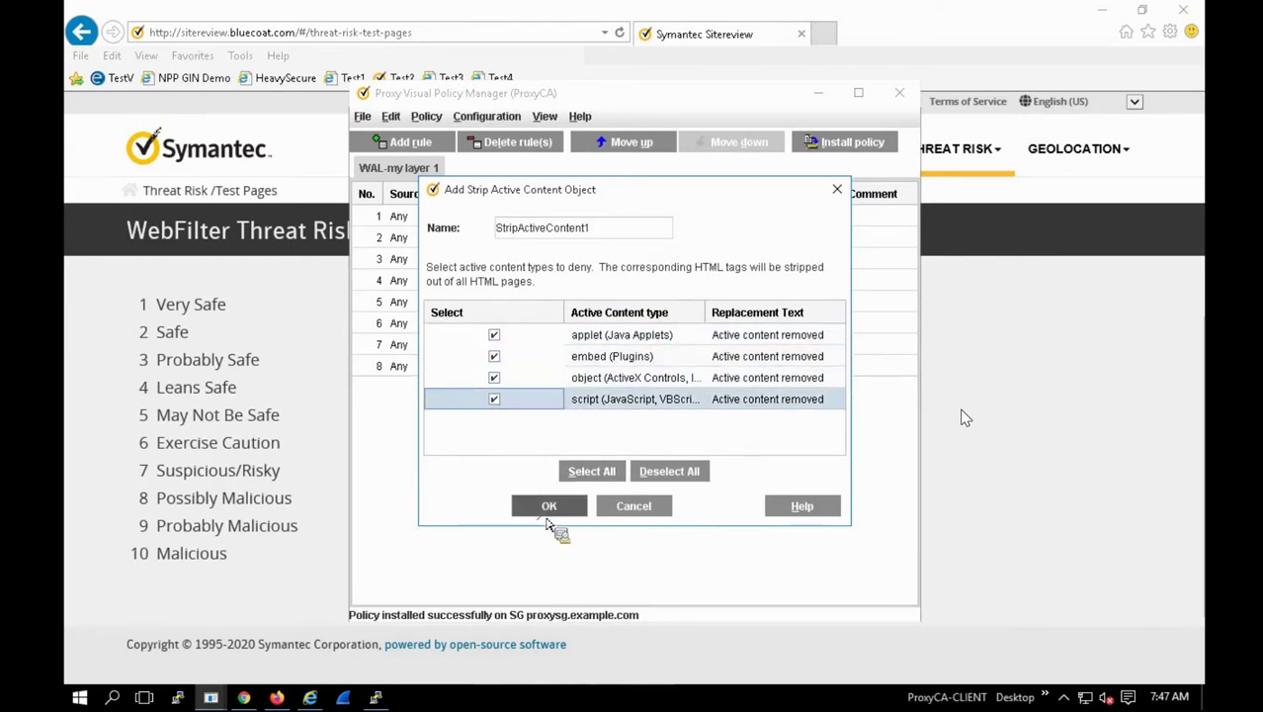
left_click(549, 509)
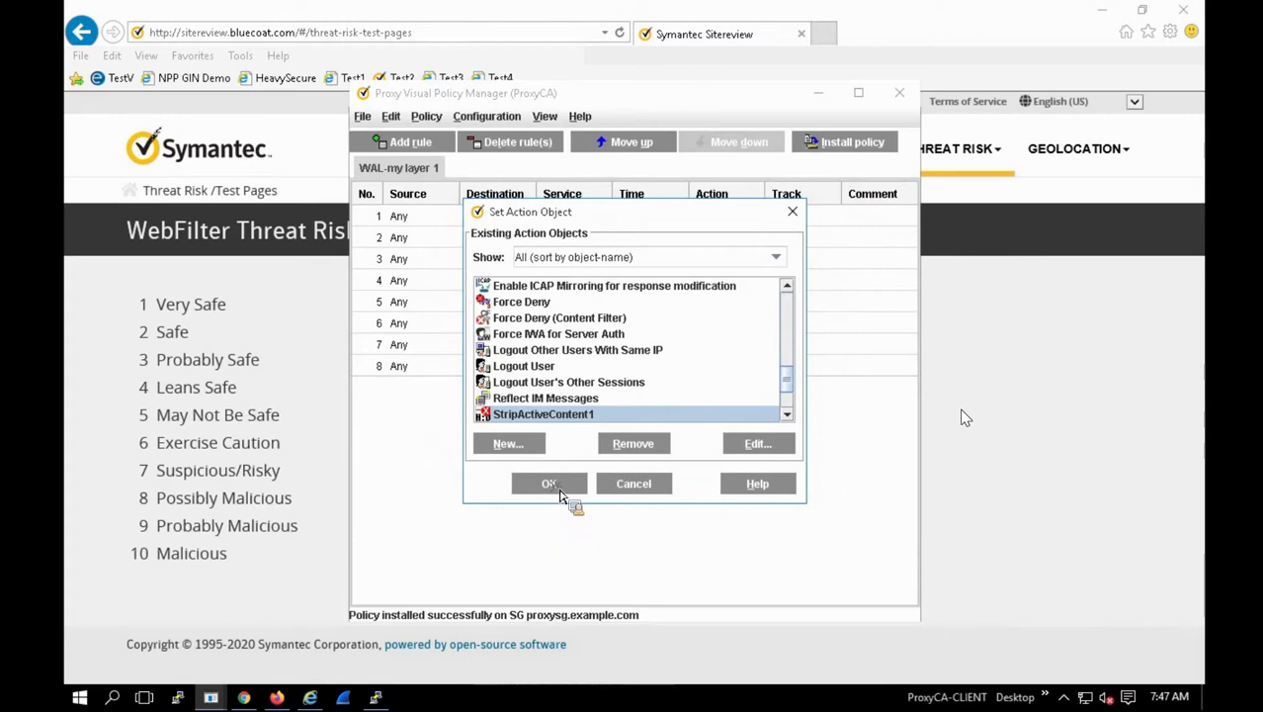
left_click(558, 490)
Step: Set rule 8's destination to a new Request URL object for jpn.co.jp
right_click(489, 370)
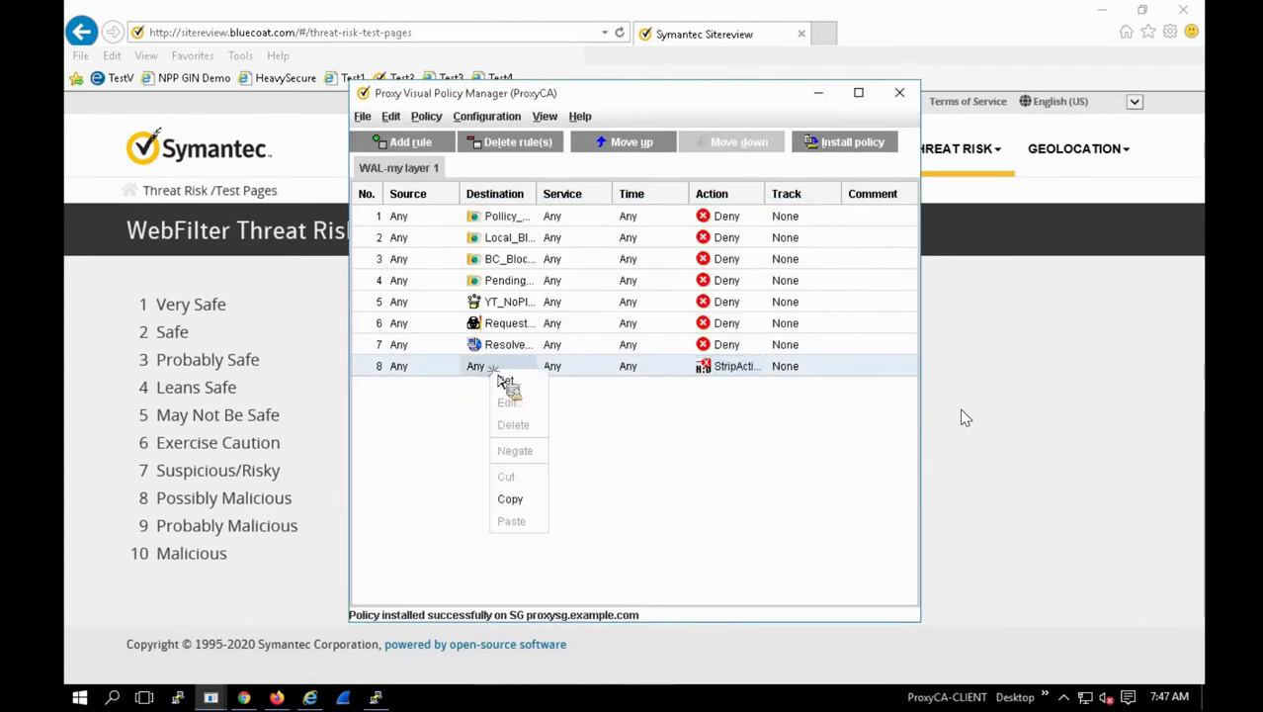
left_click(508, 382)
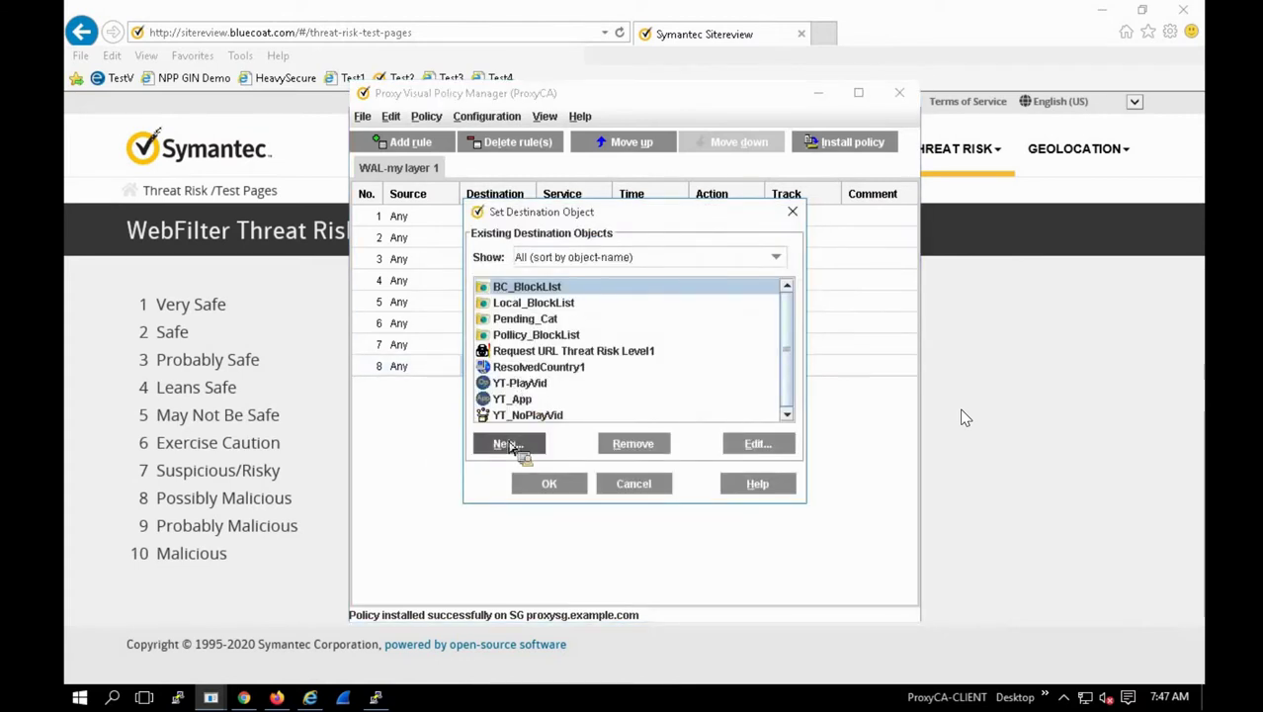
left_click(508, 445)
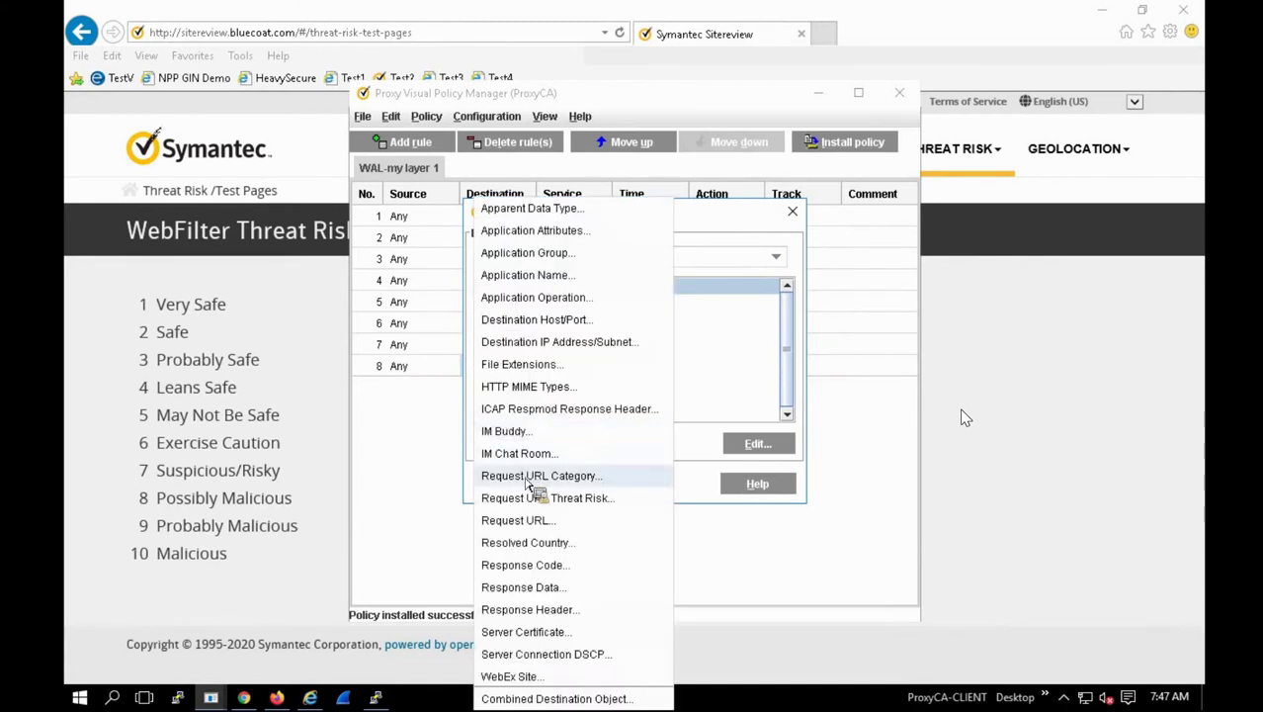
left_click(518, 519)
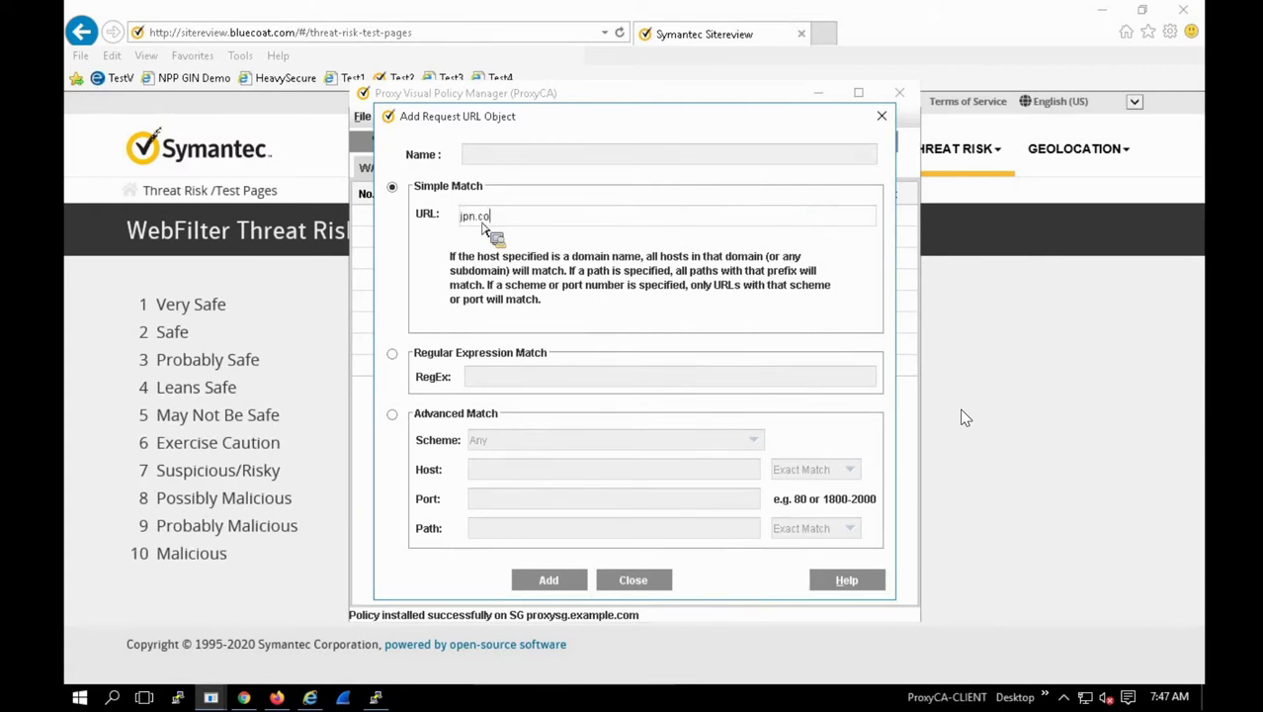
left_click(505, 155)
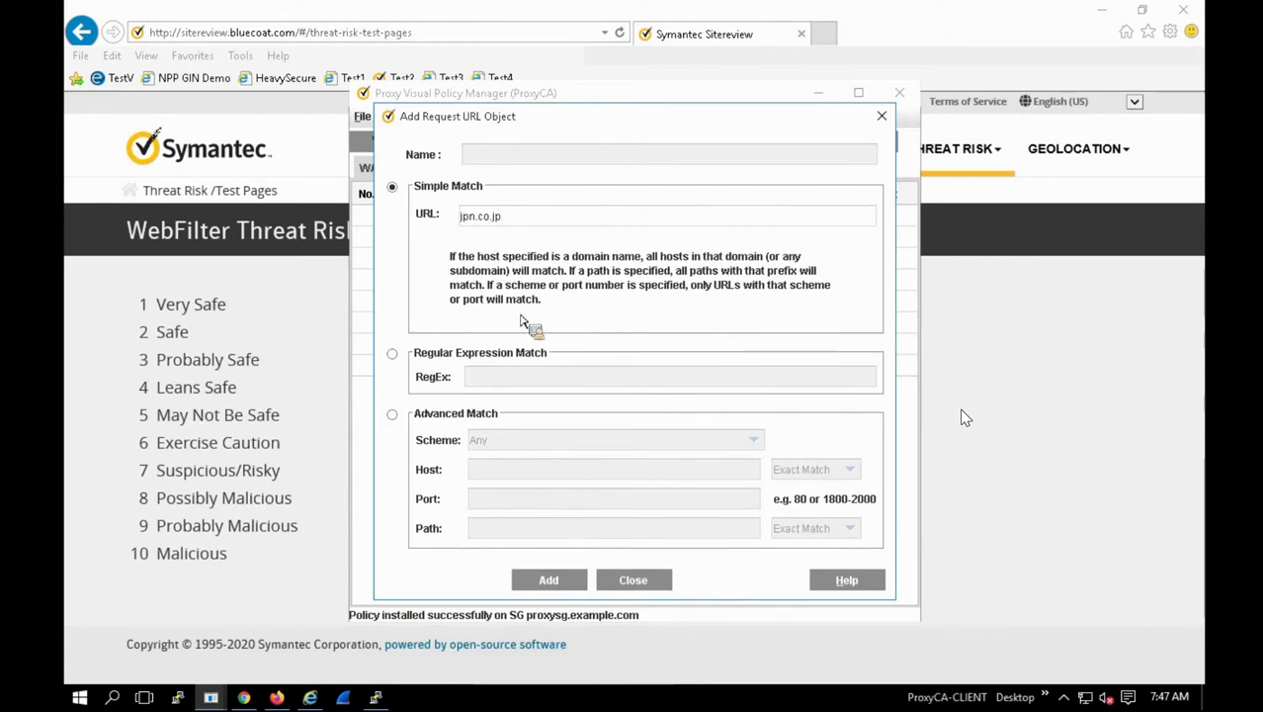
key("Return")
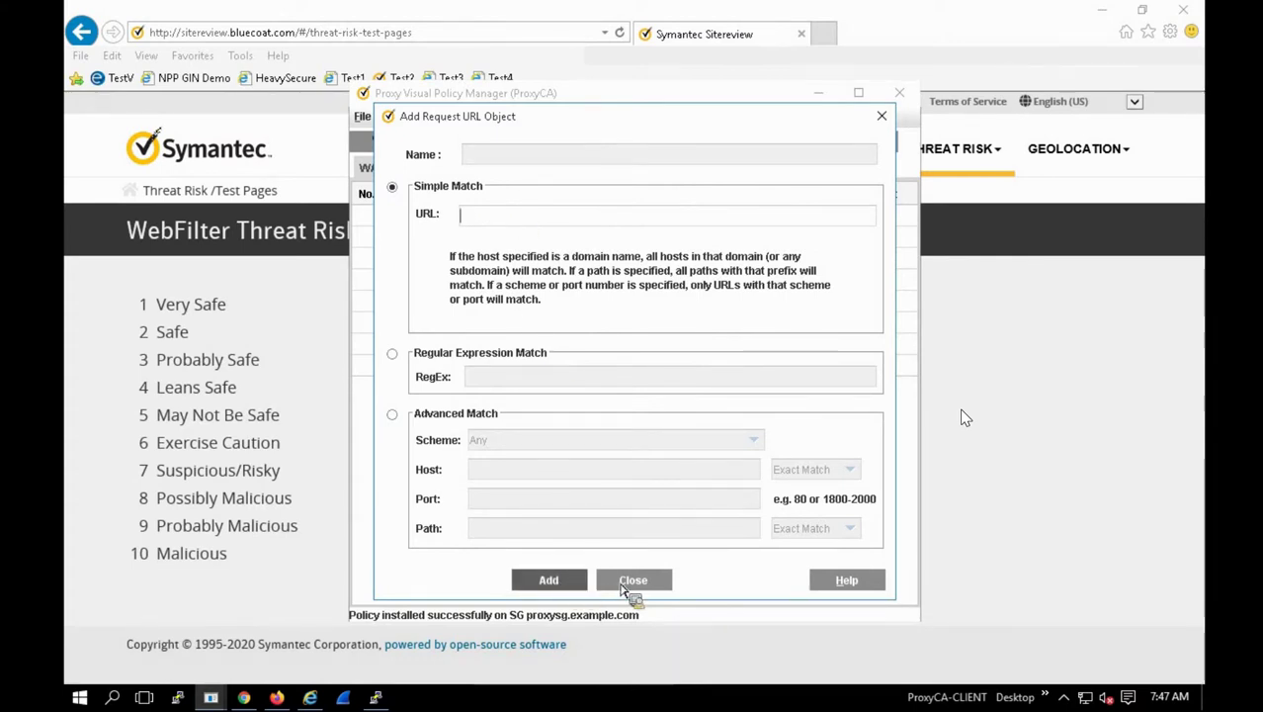
key("Return")
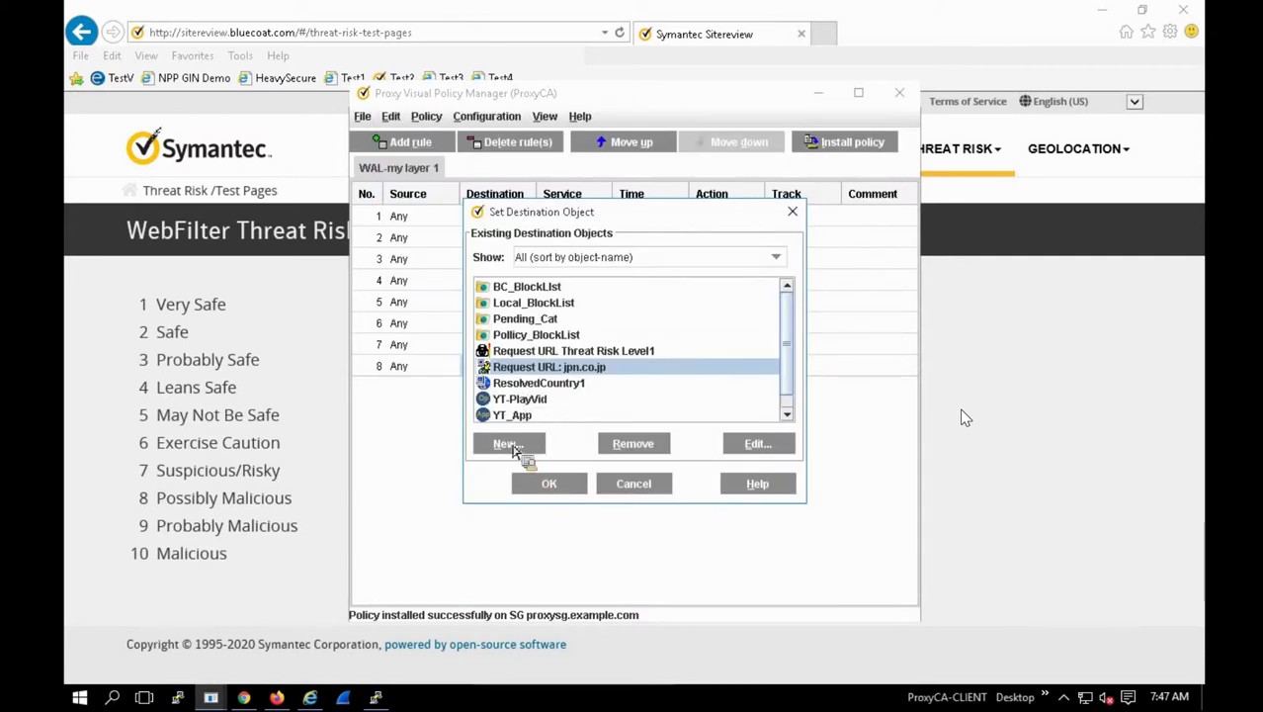
left_click(541, 482)
Step: Install the updated policy, acknowledge the success message, and return to the browser
left_click(525, 370)
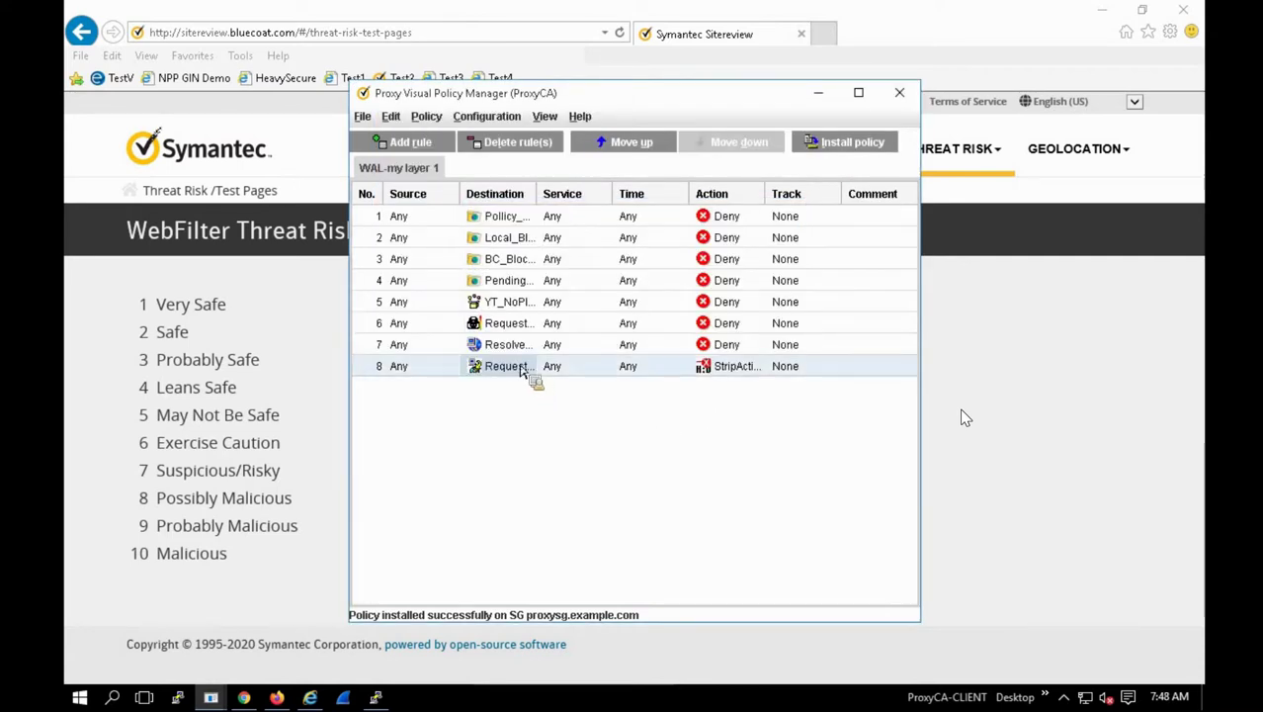
left_click(815, 145)
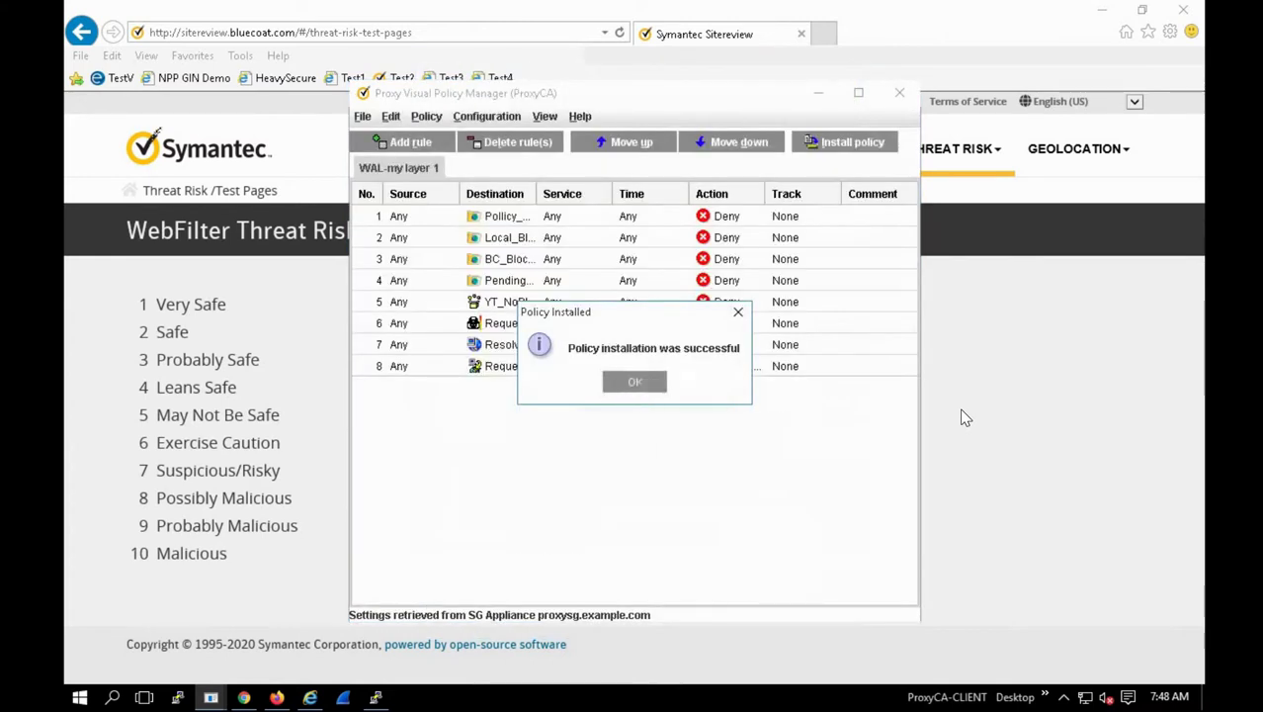
key("Return")
key("alt+F4")
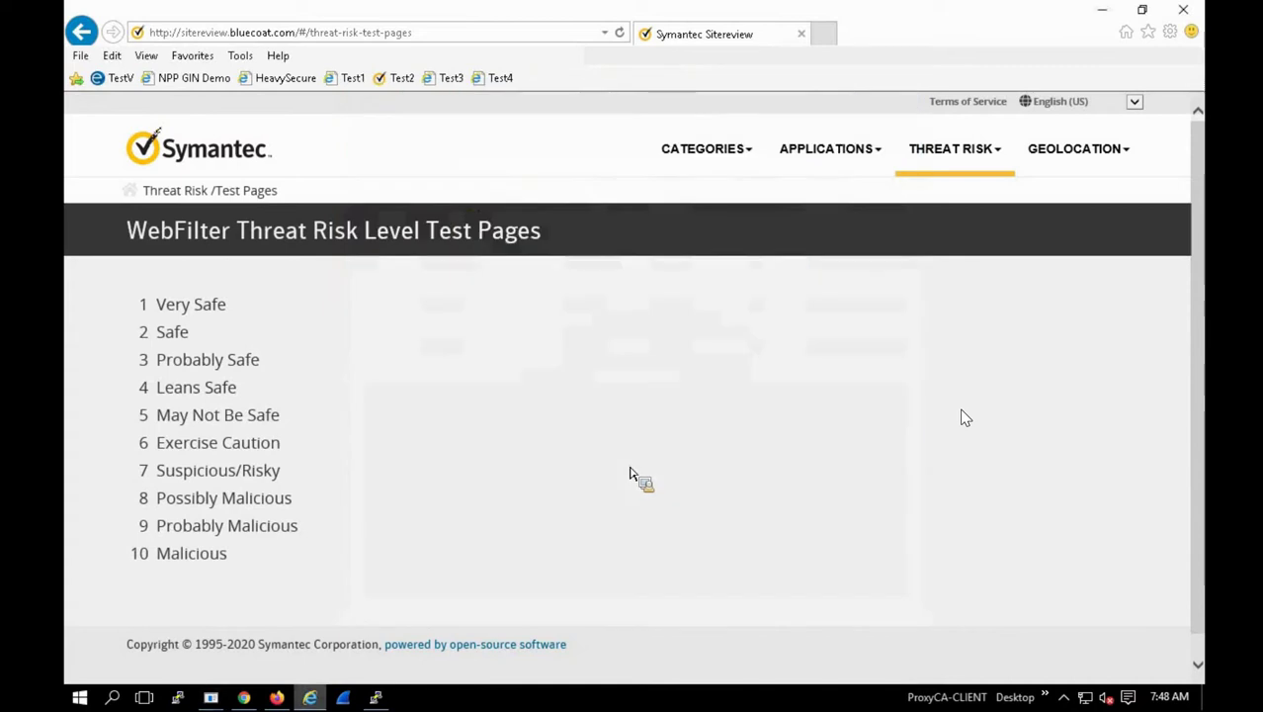
Step: Load jpn.co.jp in a new tab and inspect its 'Active content removed' placeholders
left_click(826, 40)
left_click(502, 79)
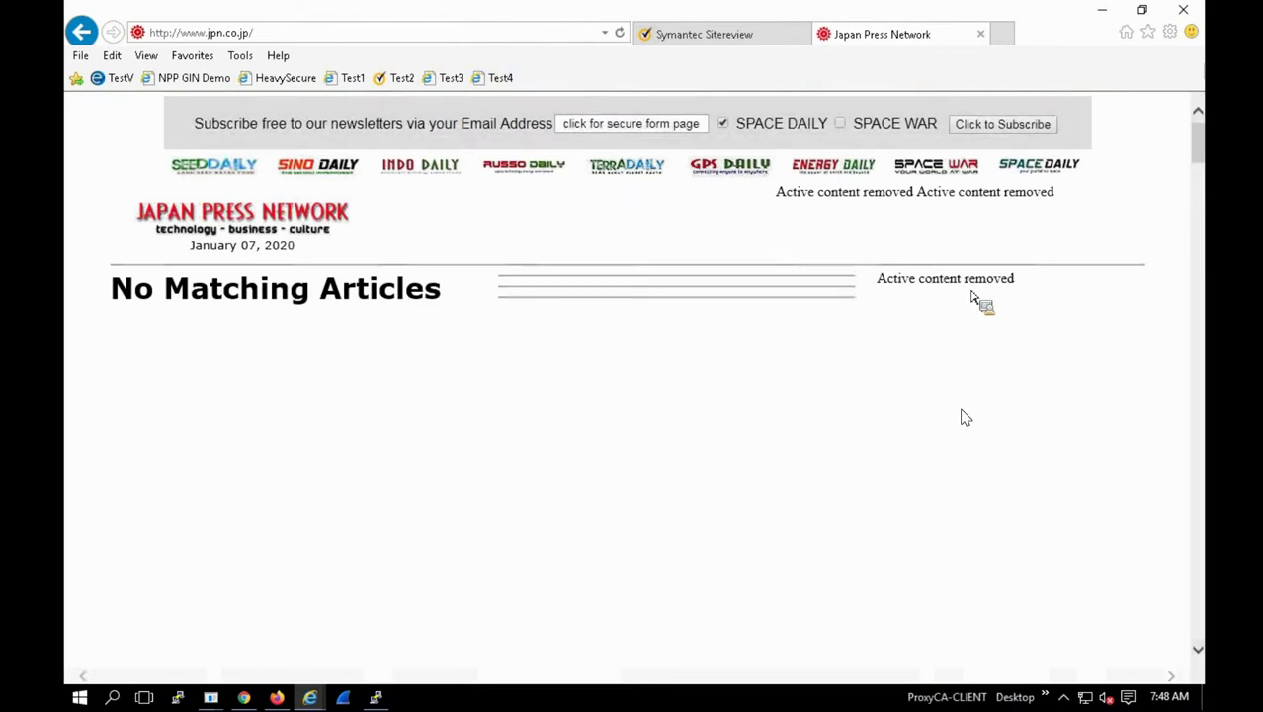
left_click_drag(1021, 289, 924, 282)
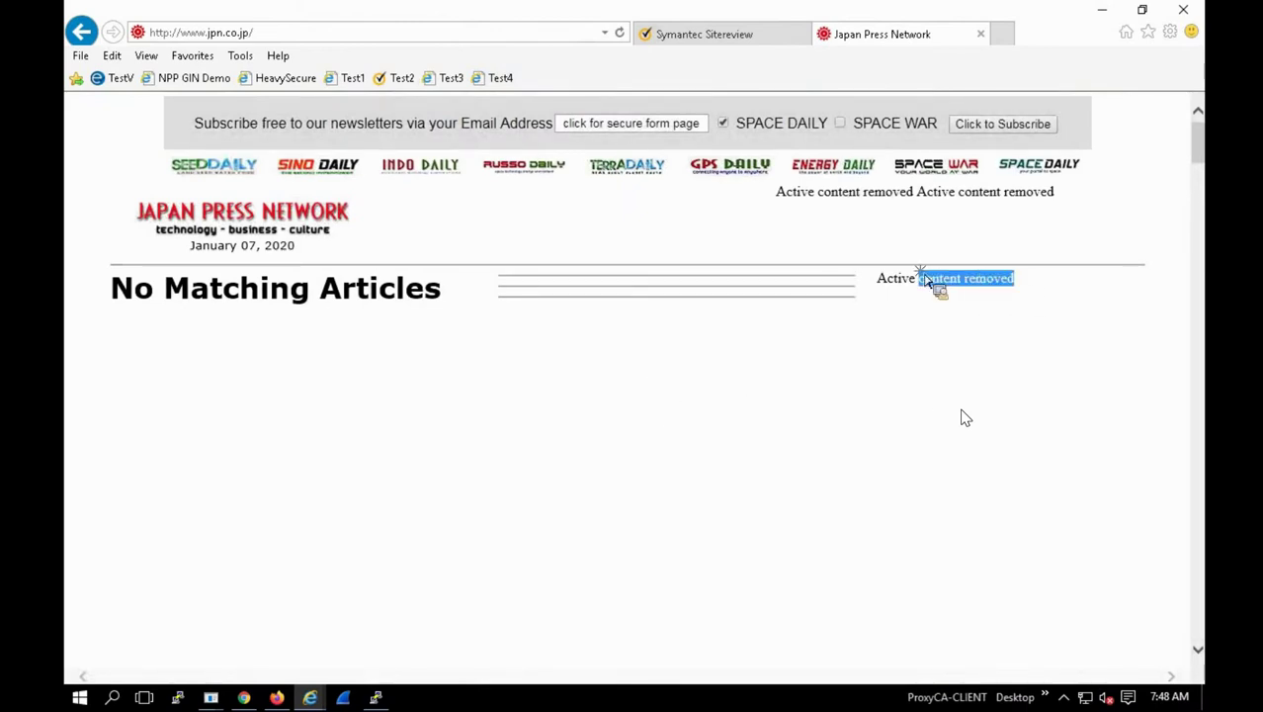
Step: Browse the Sino Daily site, then the Japan Press Network and another sister news site
left_click(304, 163)
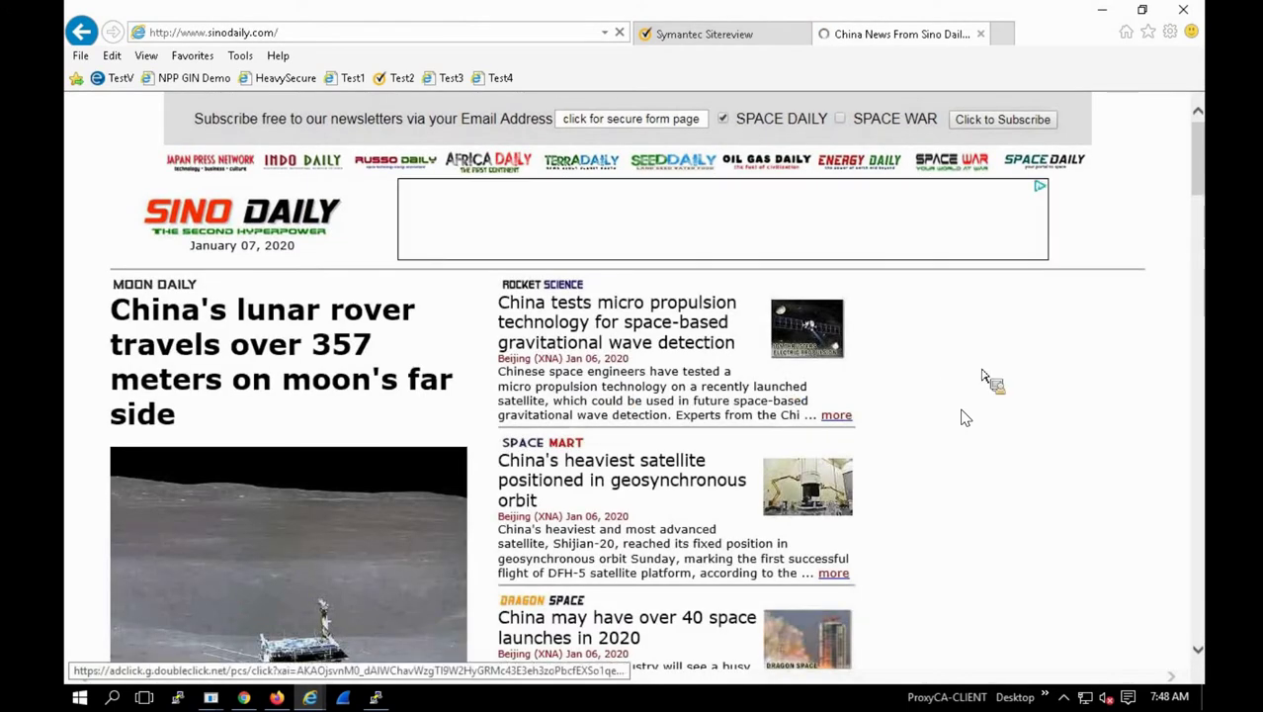
scroll(966, 418, "down", 3)
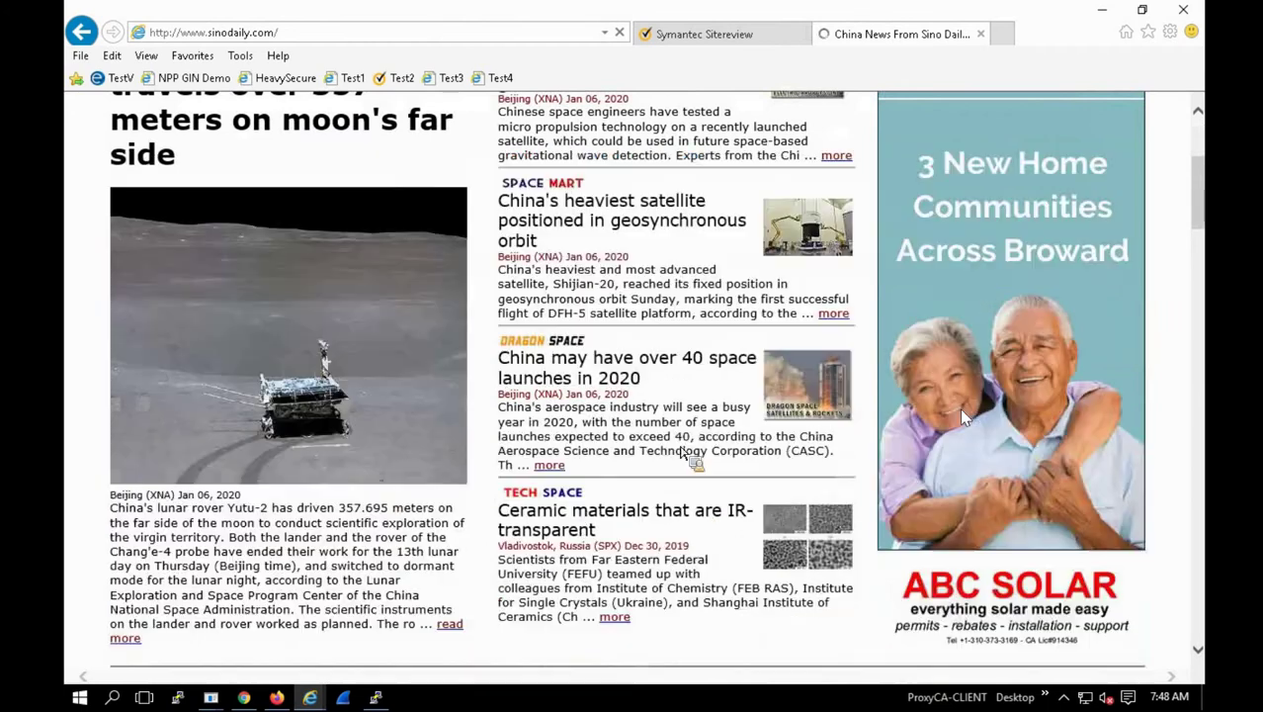
scroll(965, 417, "down", 5)
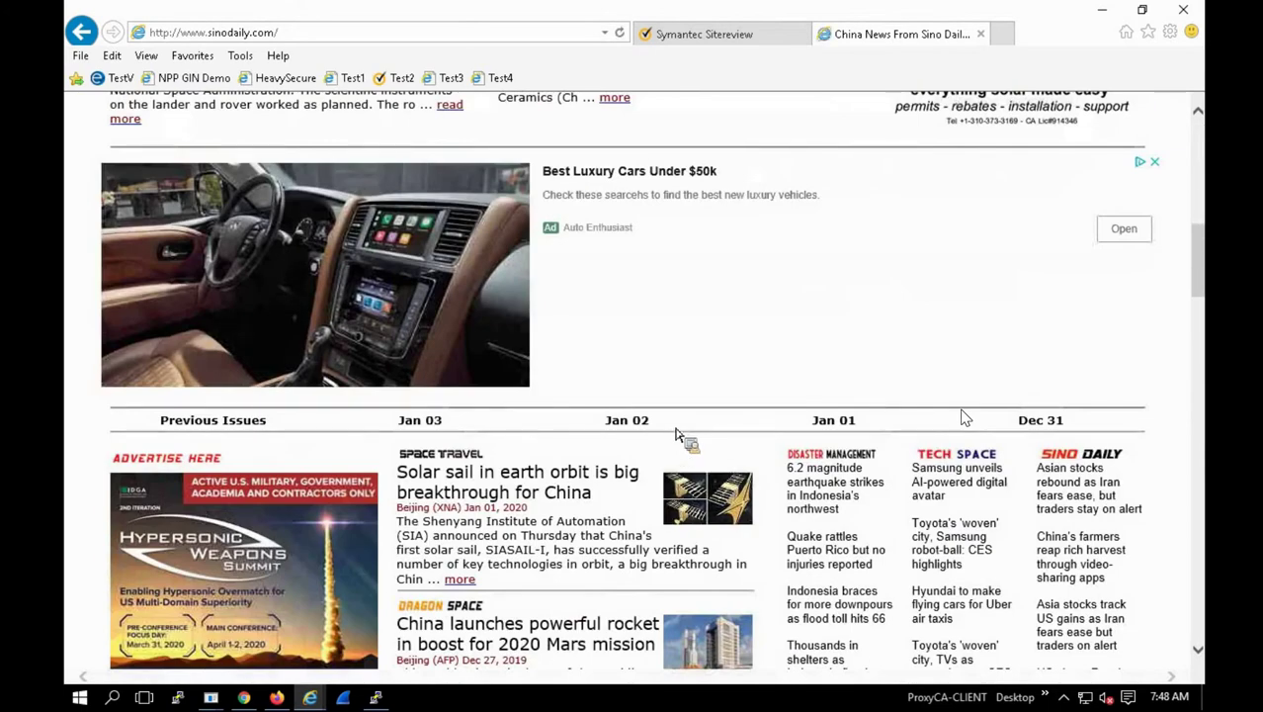
scroll(677, 435, "down", 3)
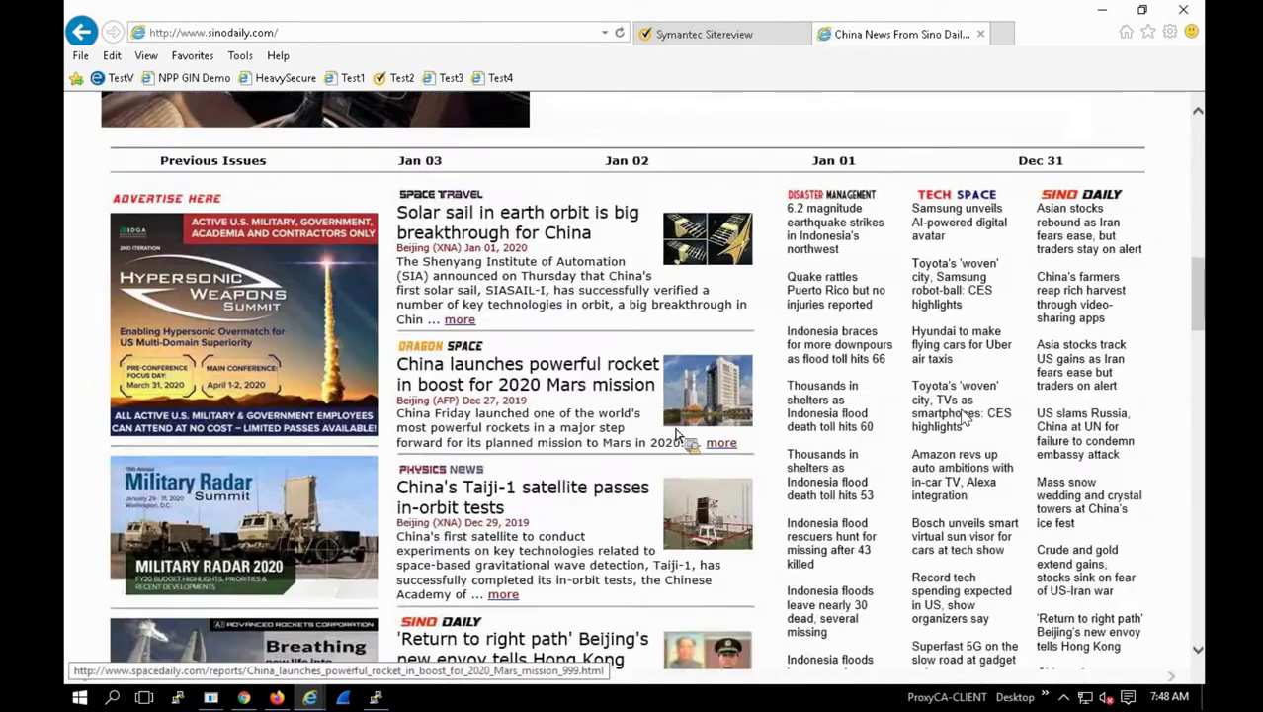
scroll(677, 442, "down", 8)
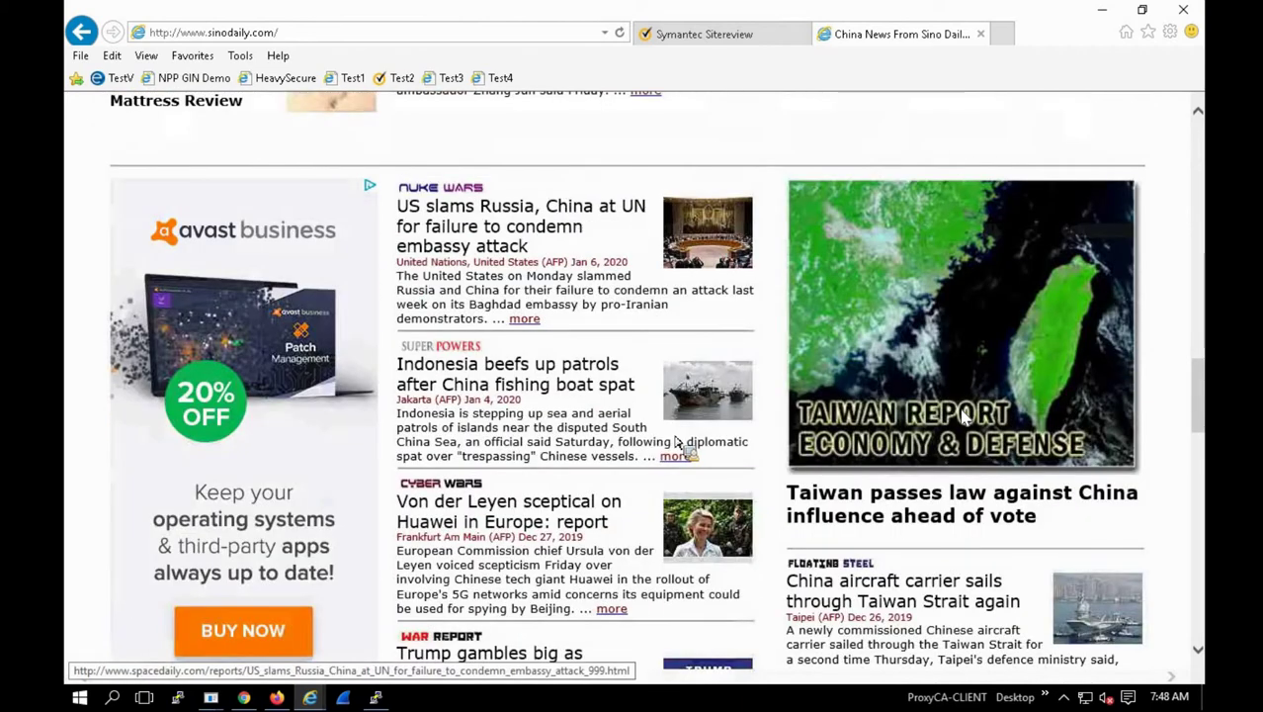
scroll(677, 443, "down", 7)
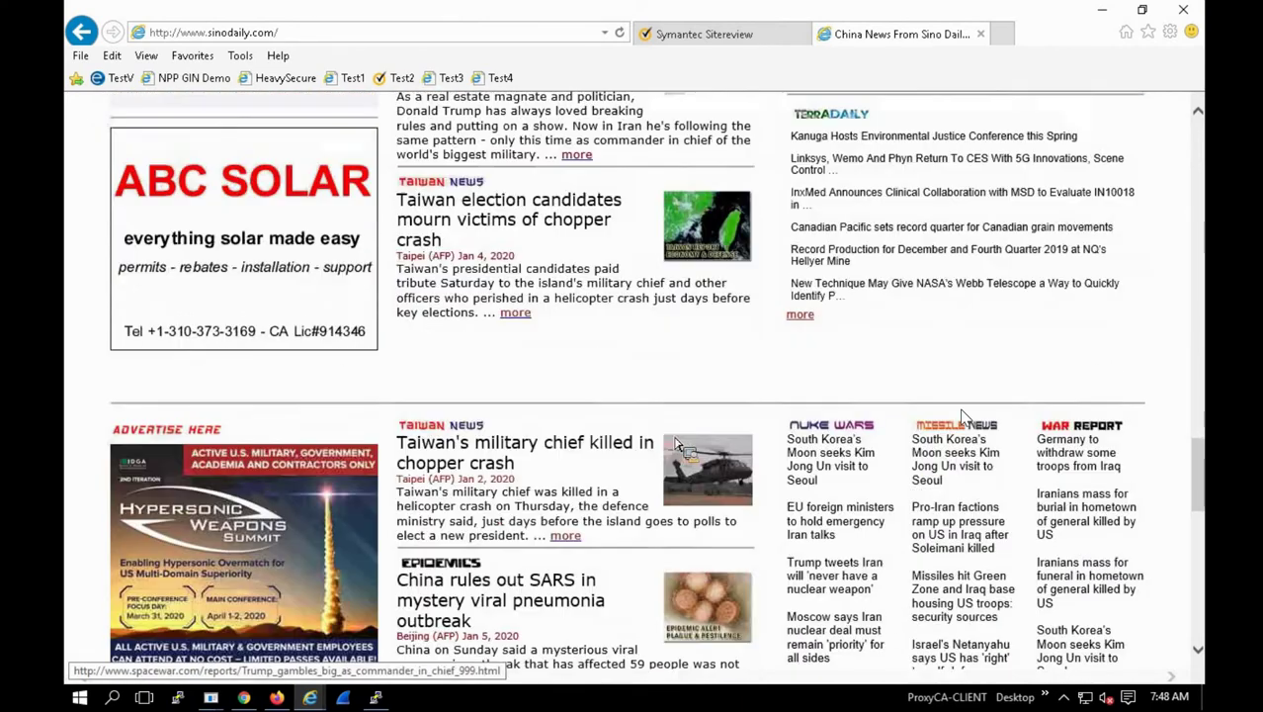
scroll(677, 445, "down", 4)
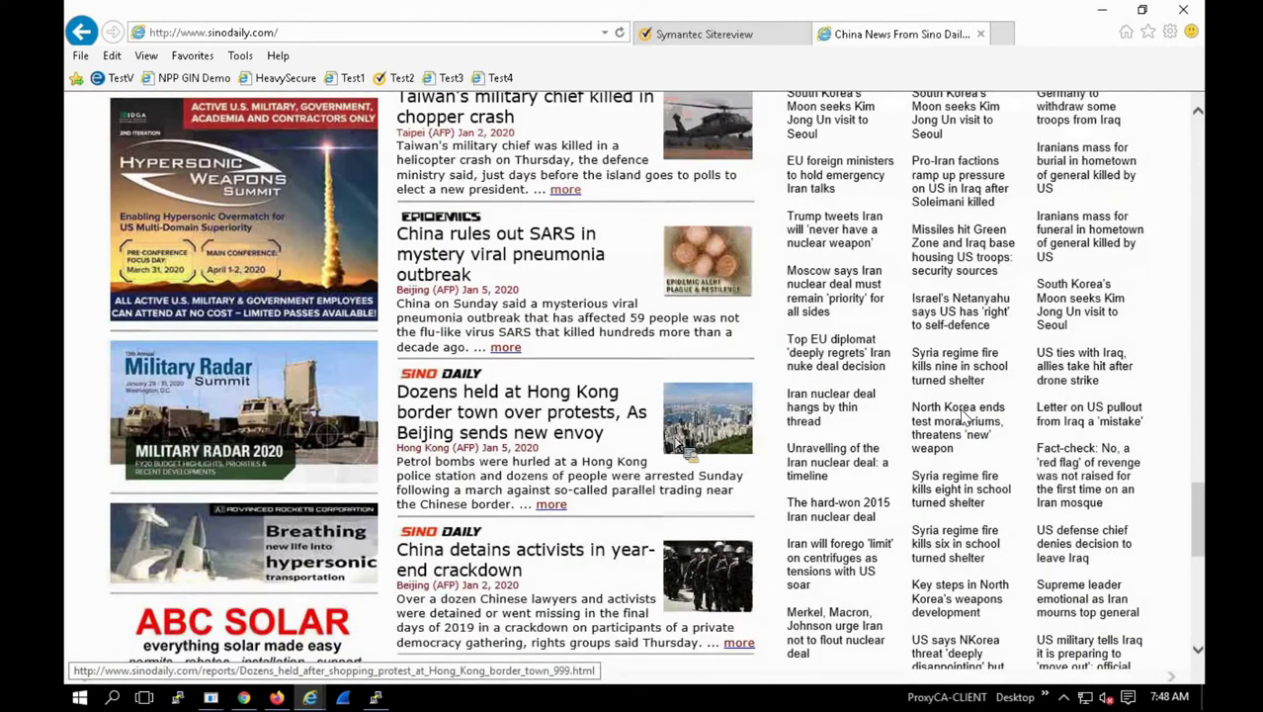
scroll(682, 450, "down", 6)
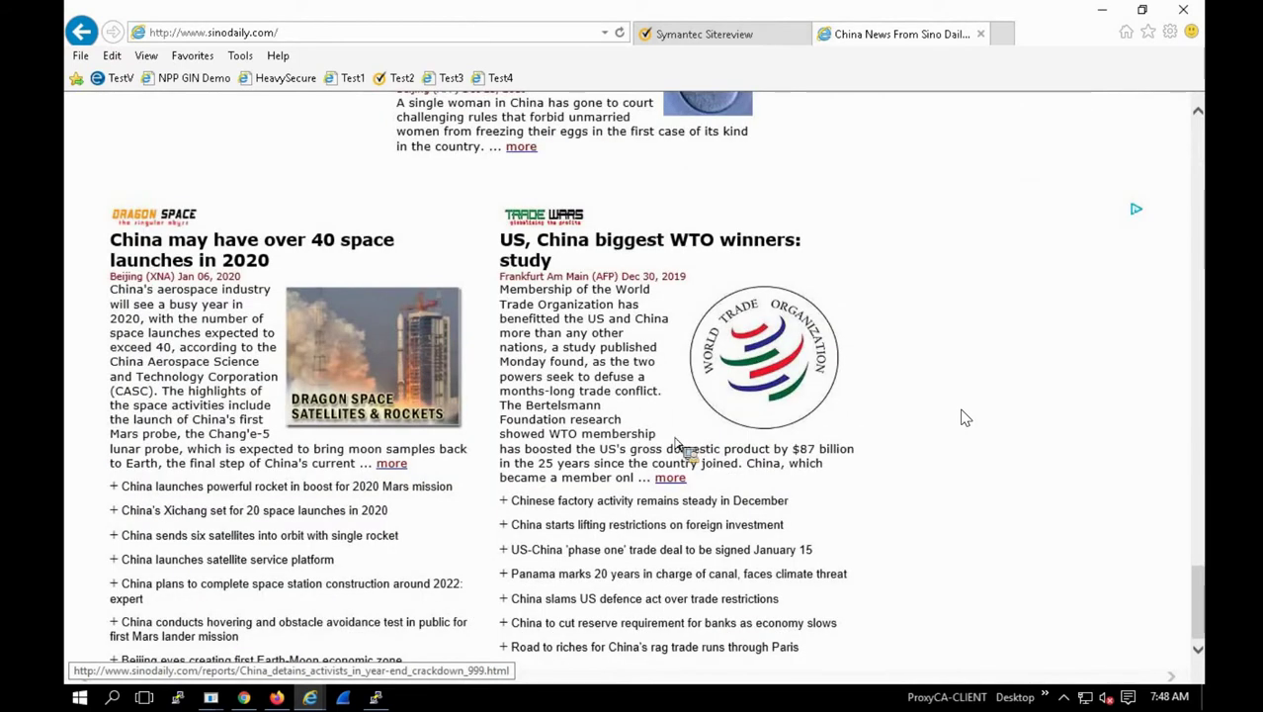
scroll(678, 443, "up", 4)
scroll(684, 447, "up", 4)
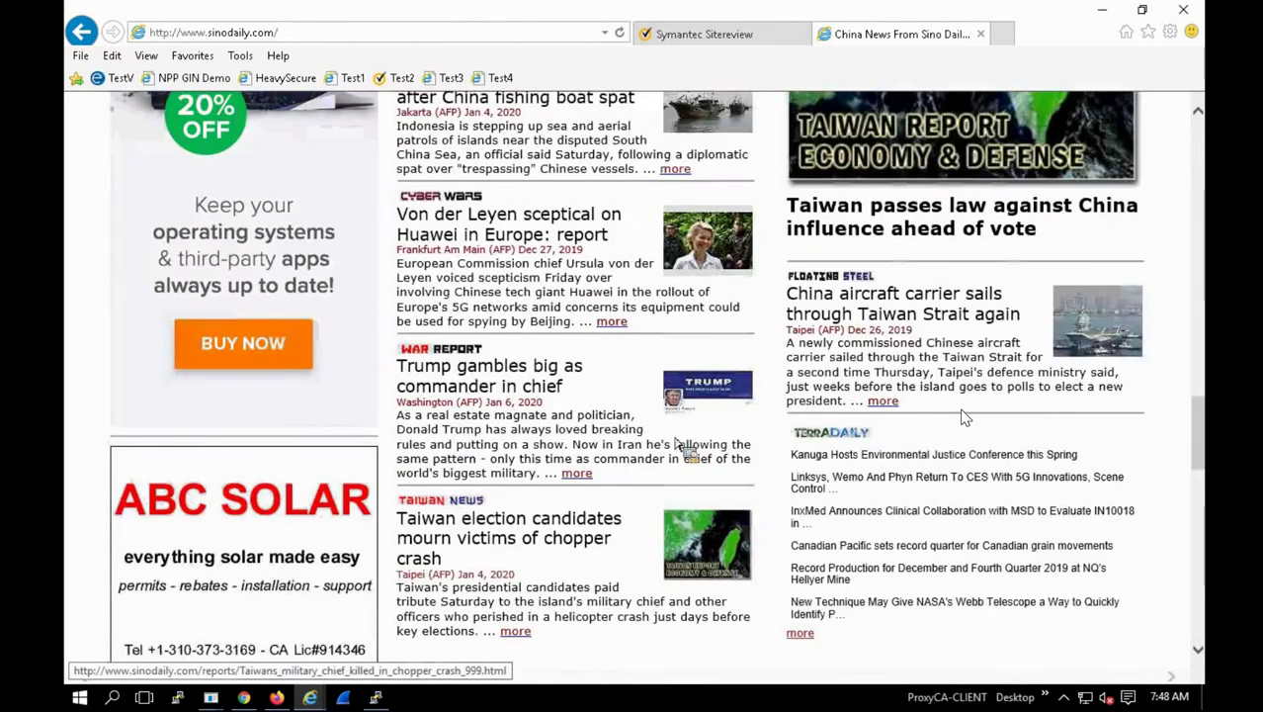
scroll(682, 448, "up", 5)
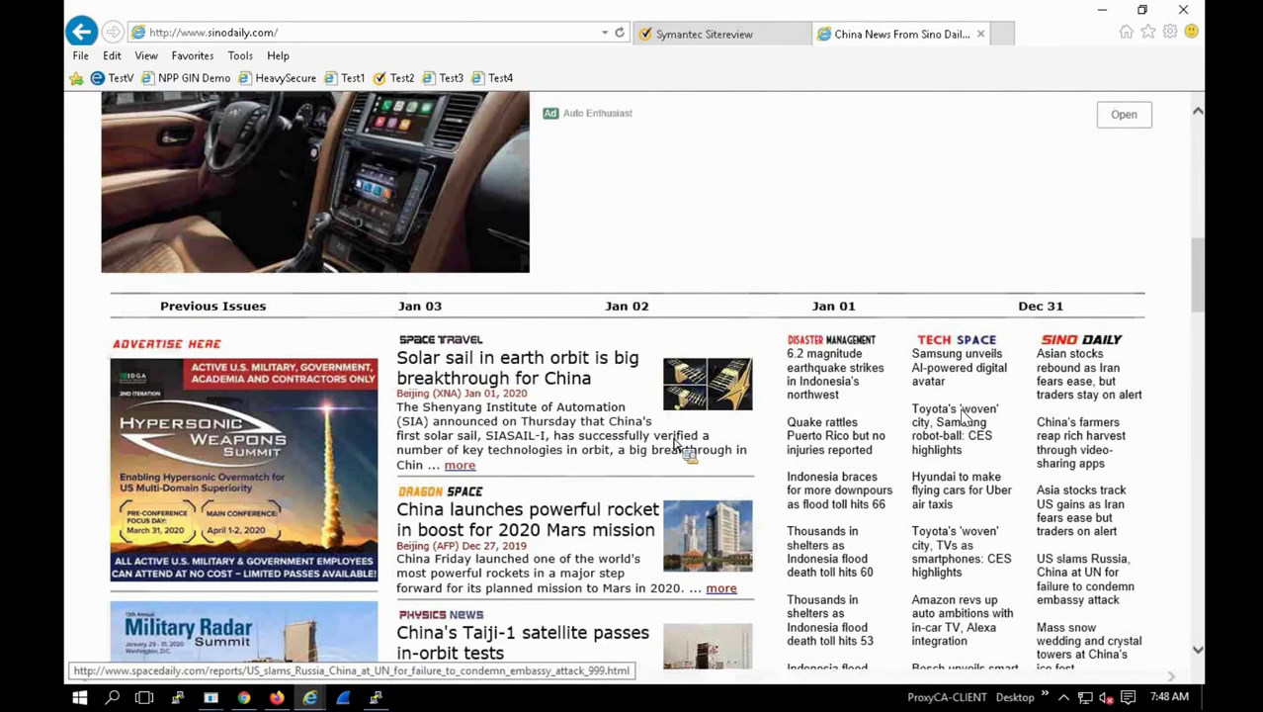
scroll(680, 447, "up", 4)
scroll(554, 319, "up", 4)
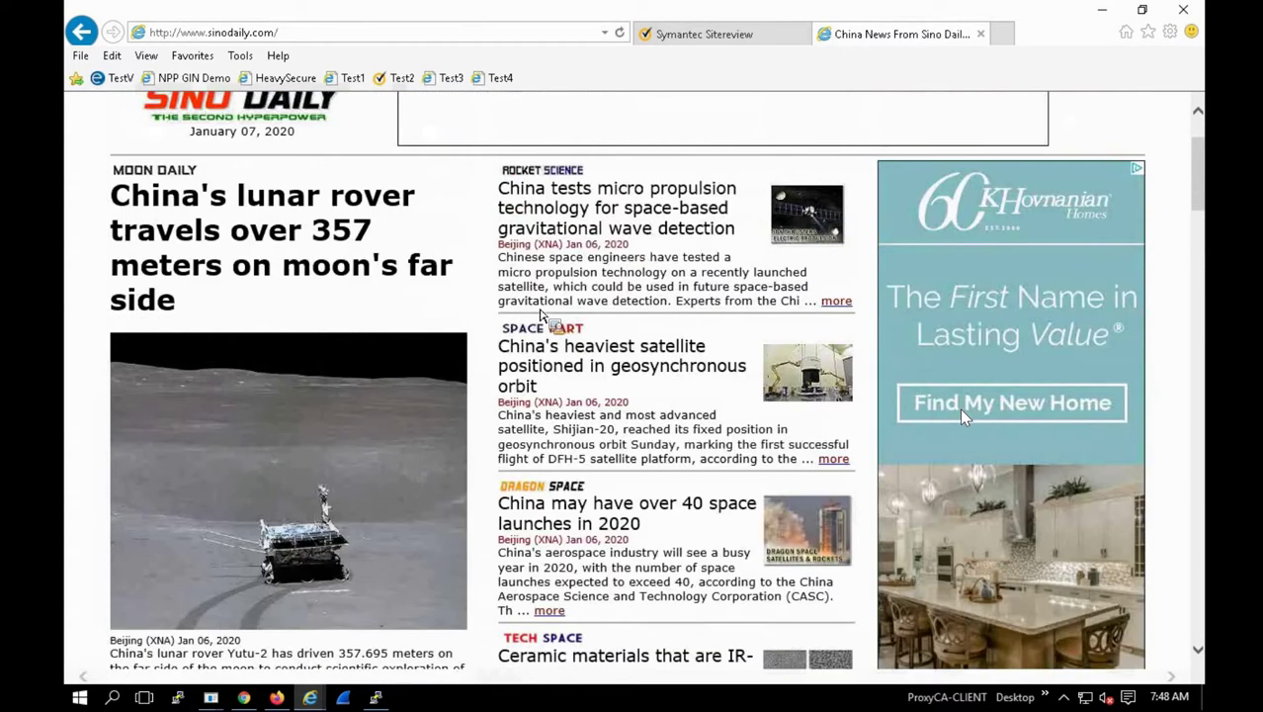
scroll(540, 314, "up", 2)
left_click(206, 168)
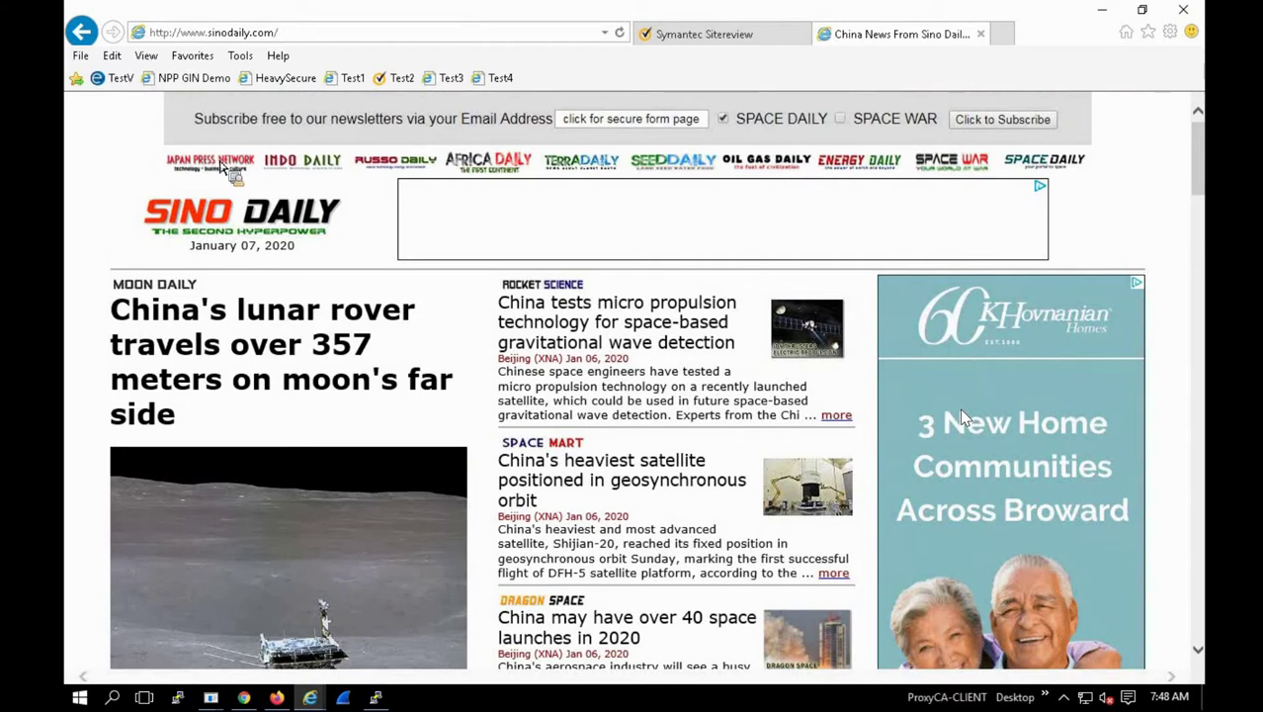
left_click(415, 168)
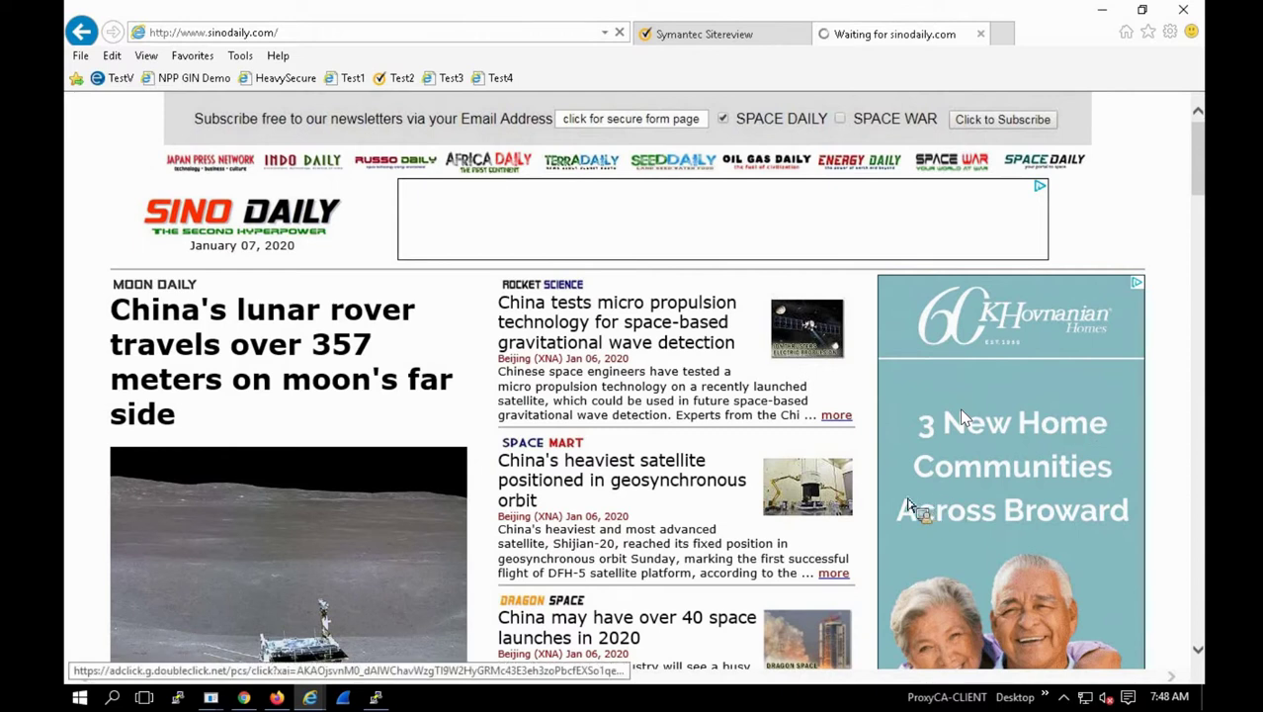
Step: Scroll through the Sino Daily home page
scroll(910, 506, "down", 3)
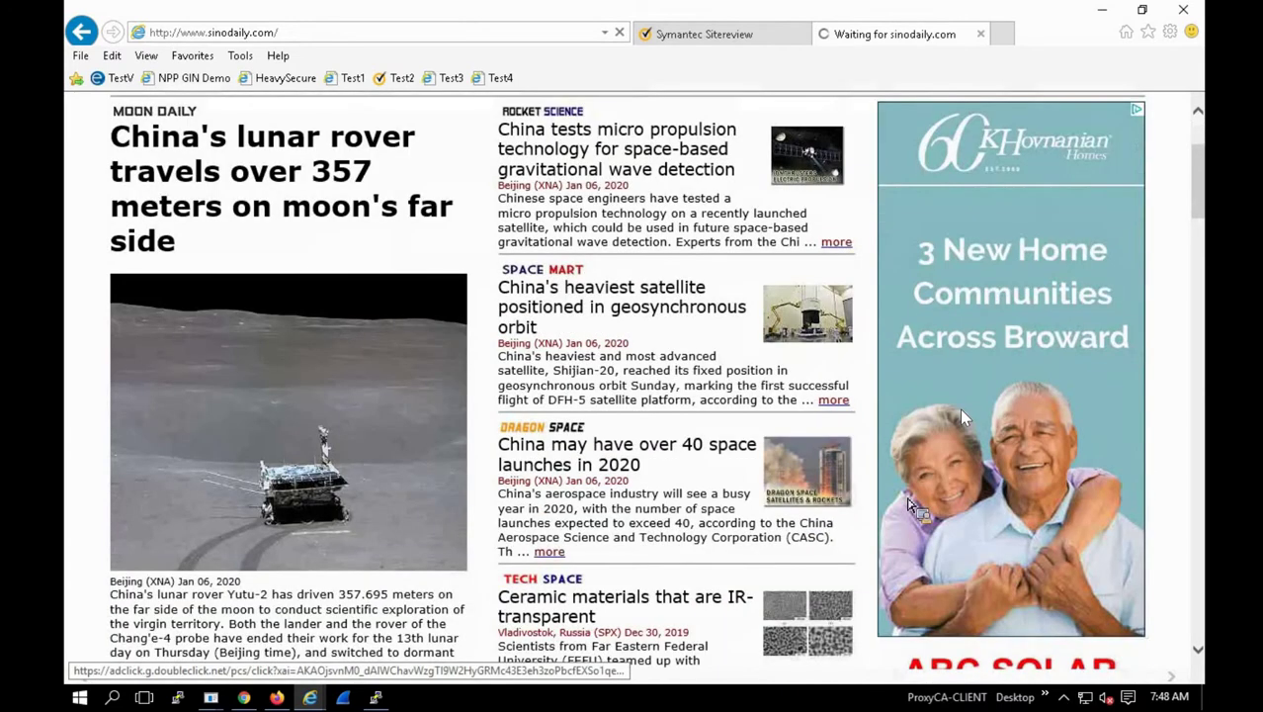
scroll(910, 506, "down", 2)
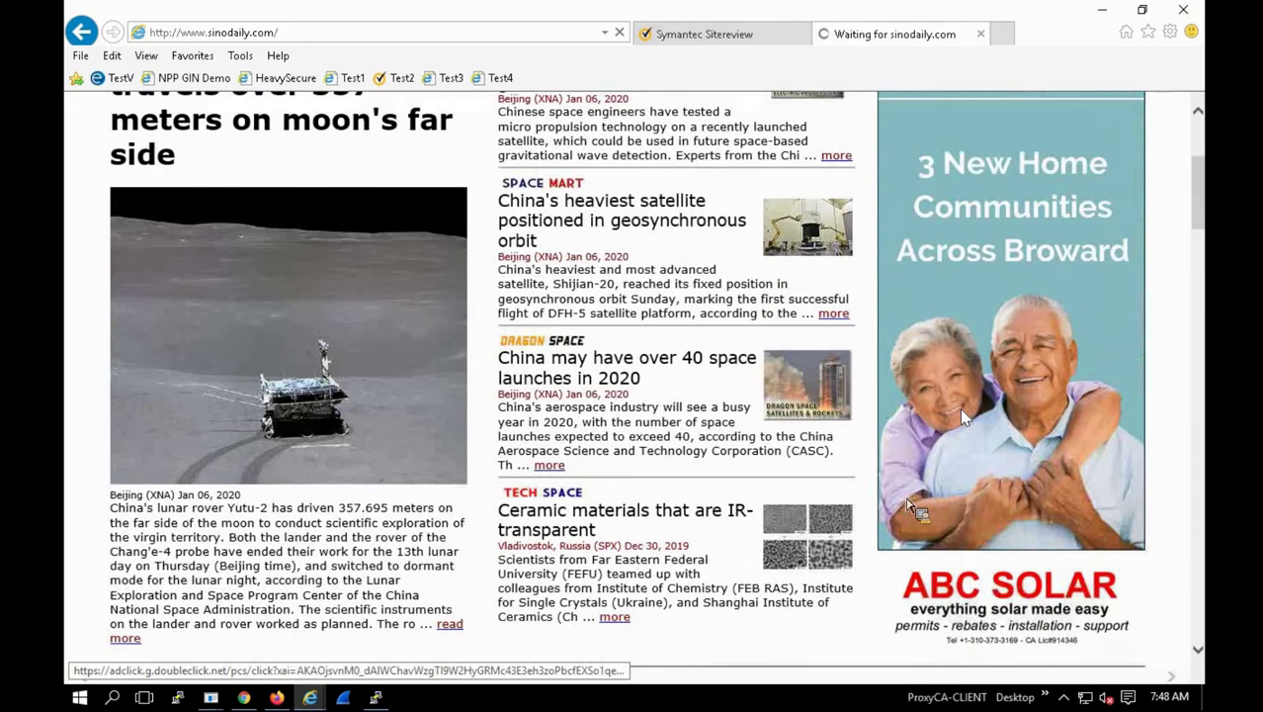
scroll(909, 504, "down", 5)
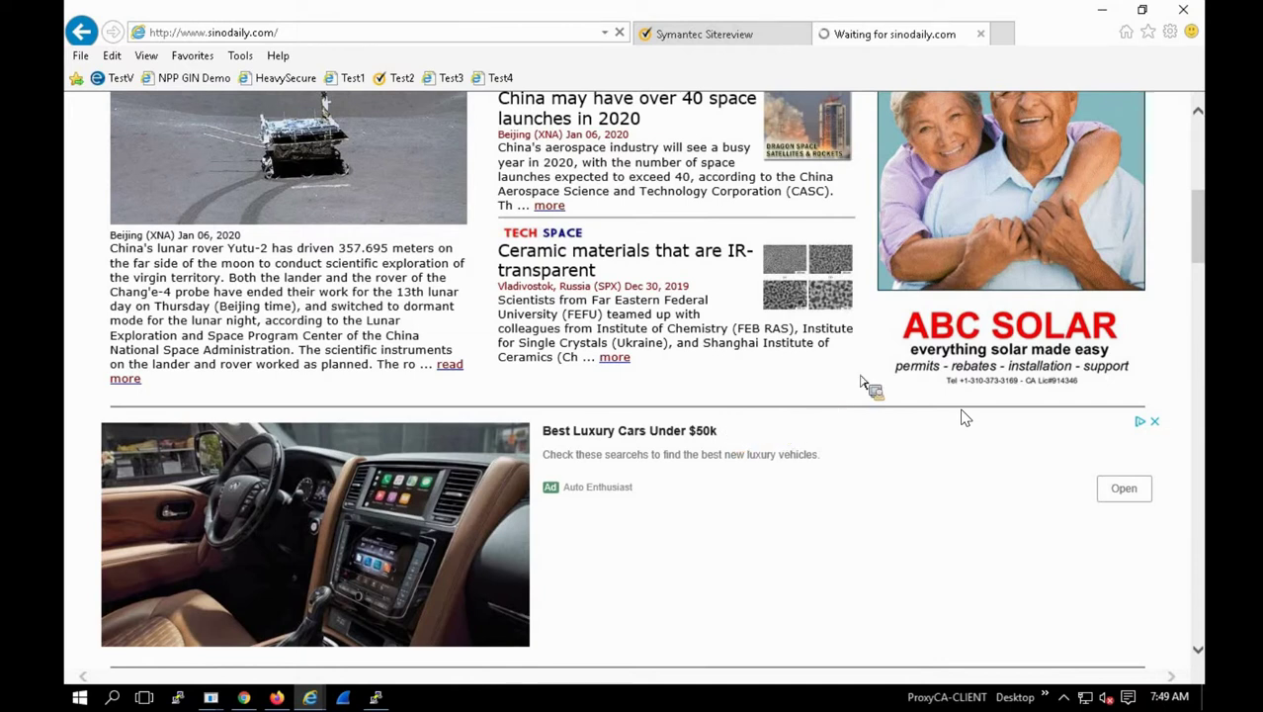
scroll(860, 381, "up", 2)
scroll(860, 382, "up", 4)
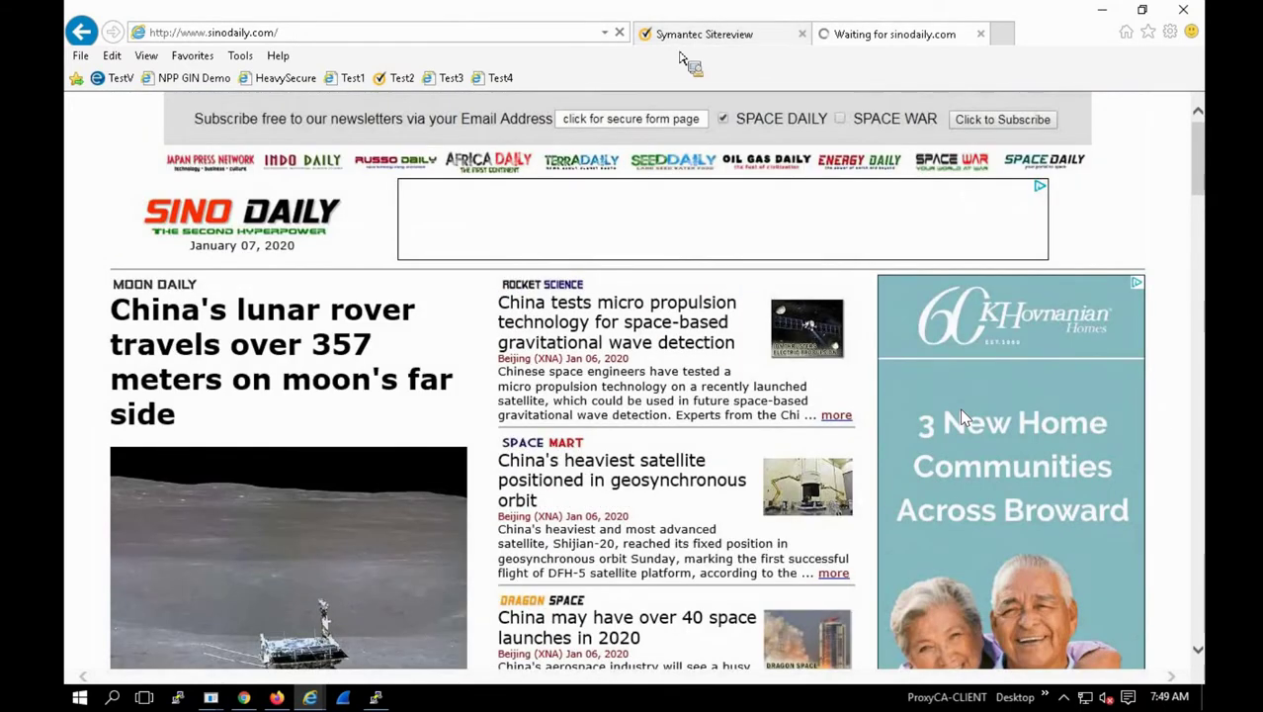
Step: Open Sitereview's WebFilter Category Test Pages and reload it
left_click(687, 39)
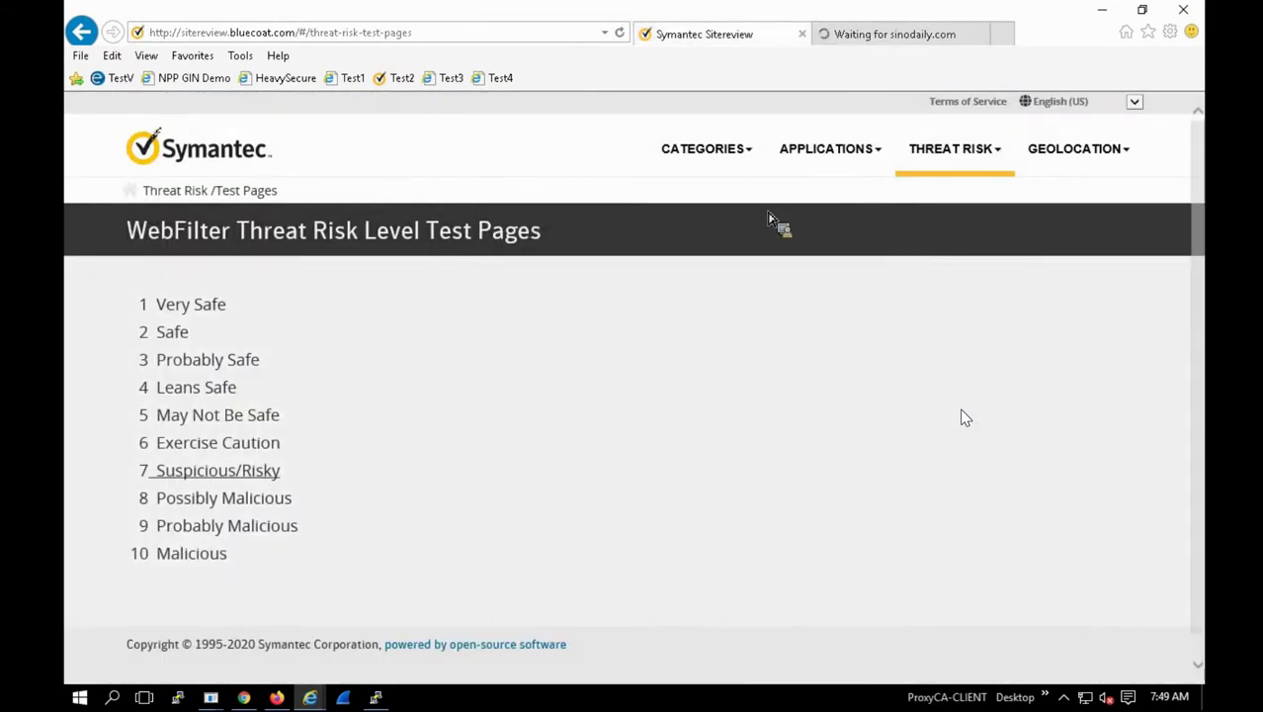
left_click(727, 154)
left_click(677, 274)
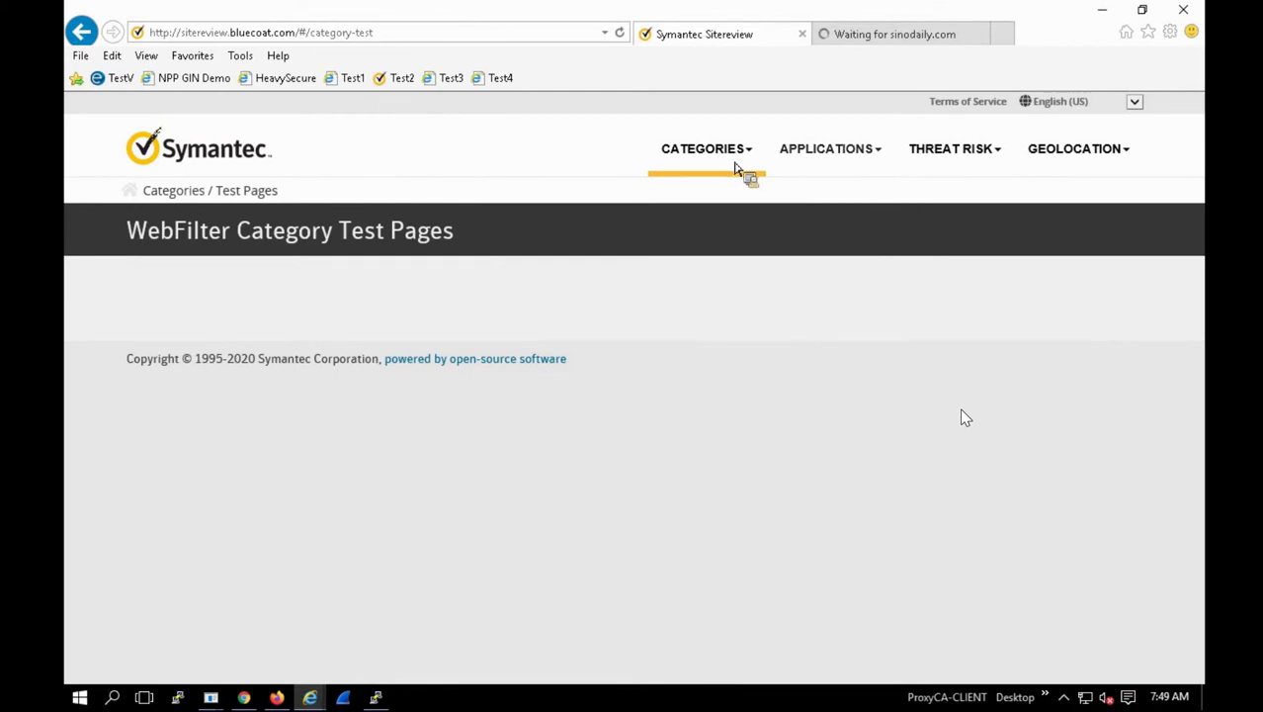
left_click(621, 36)
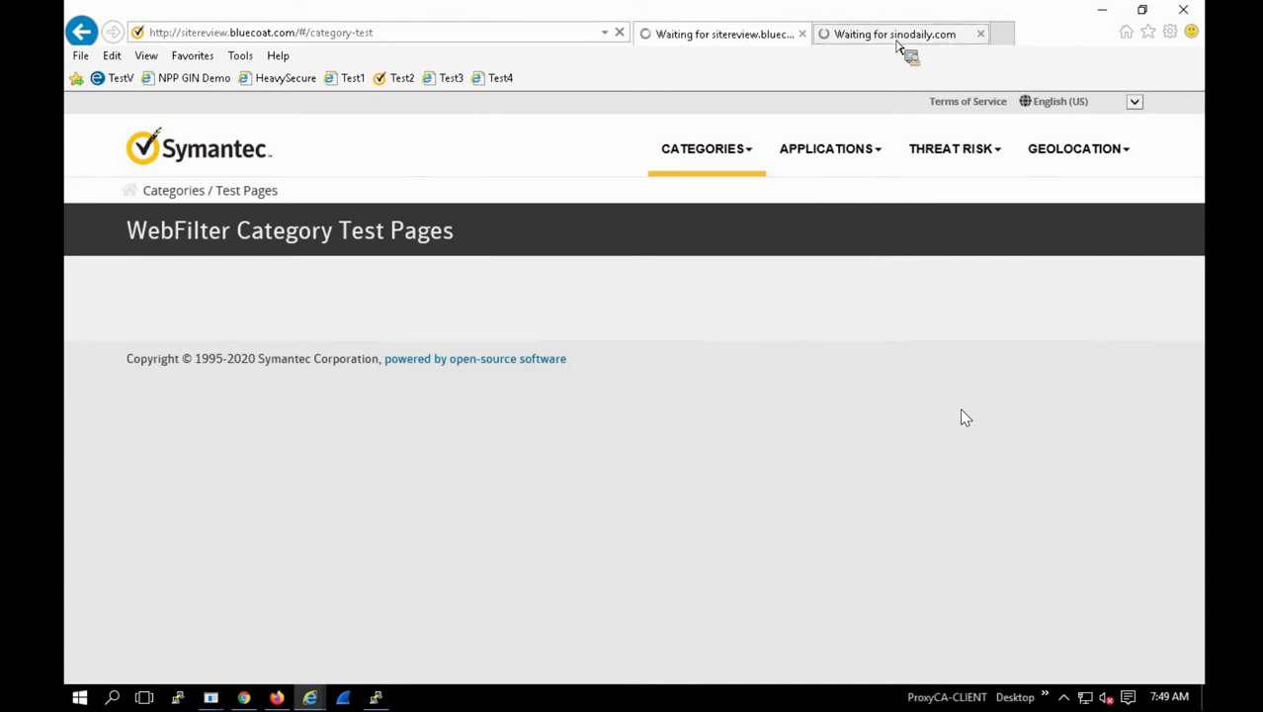
Step: Check sinodaily.com again, then view the jpn.co.jp Japan Press Network page
left_click(855, 55)
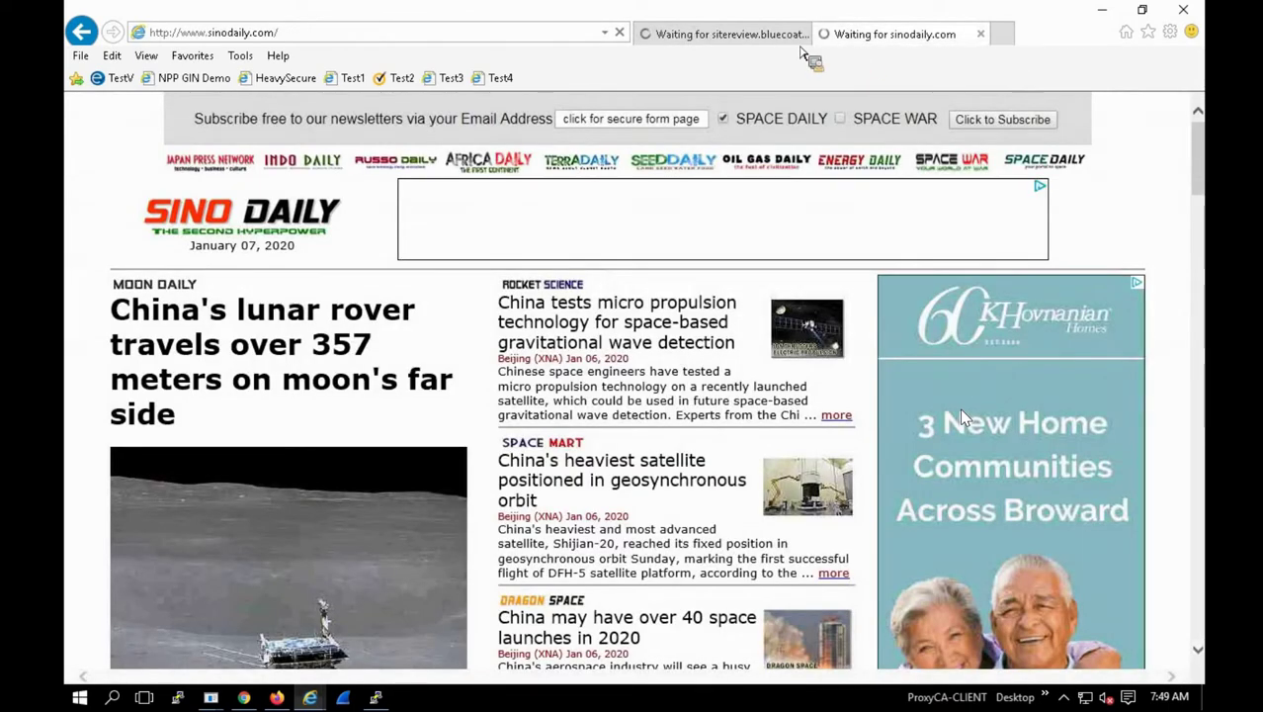
left_click(703, 45)
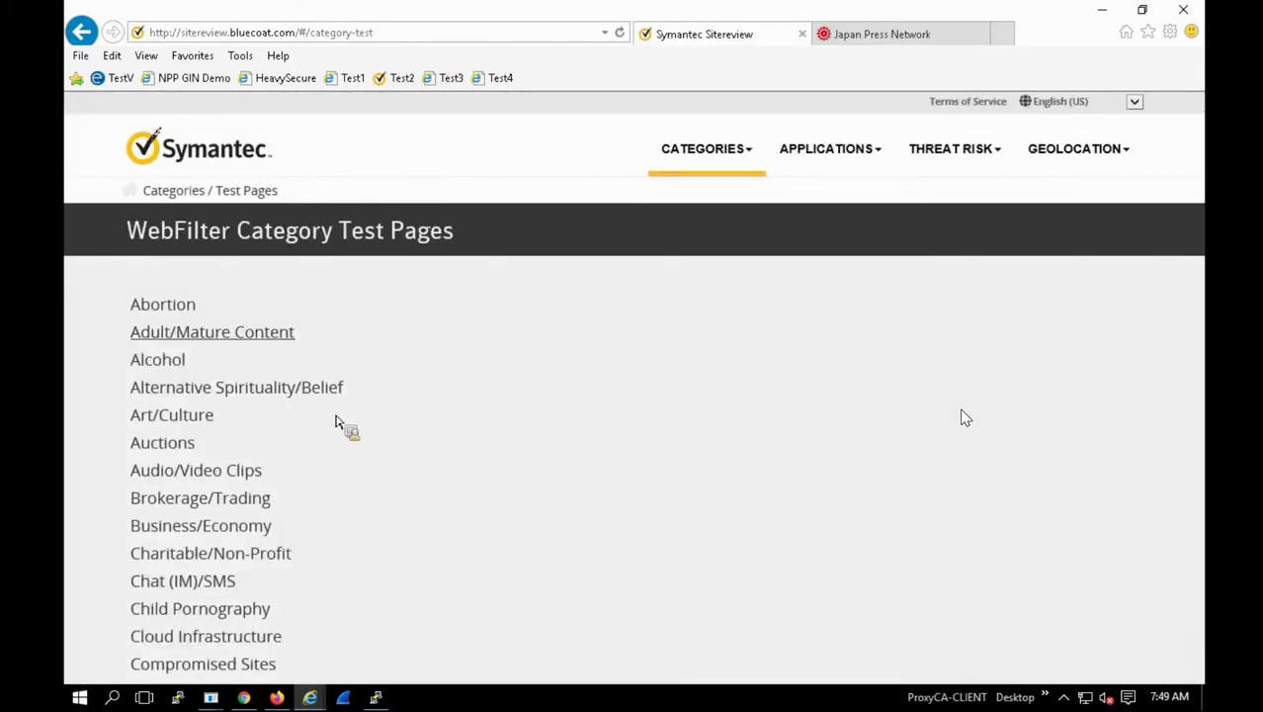
scroll(271, 557, "down", 4)
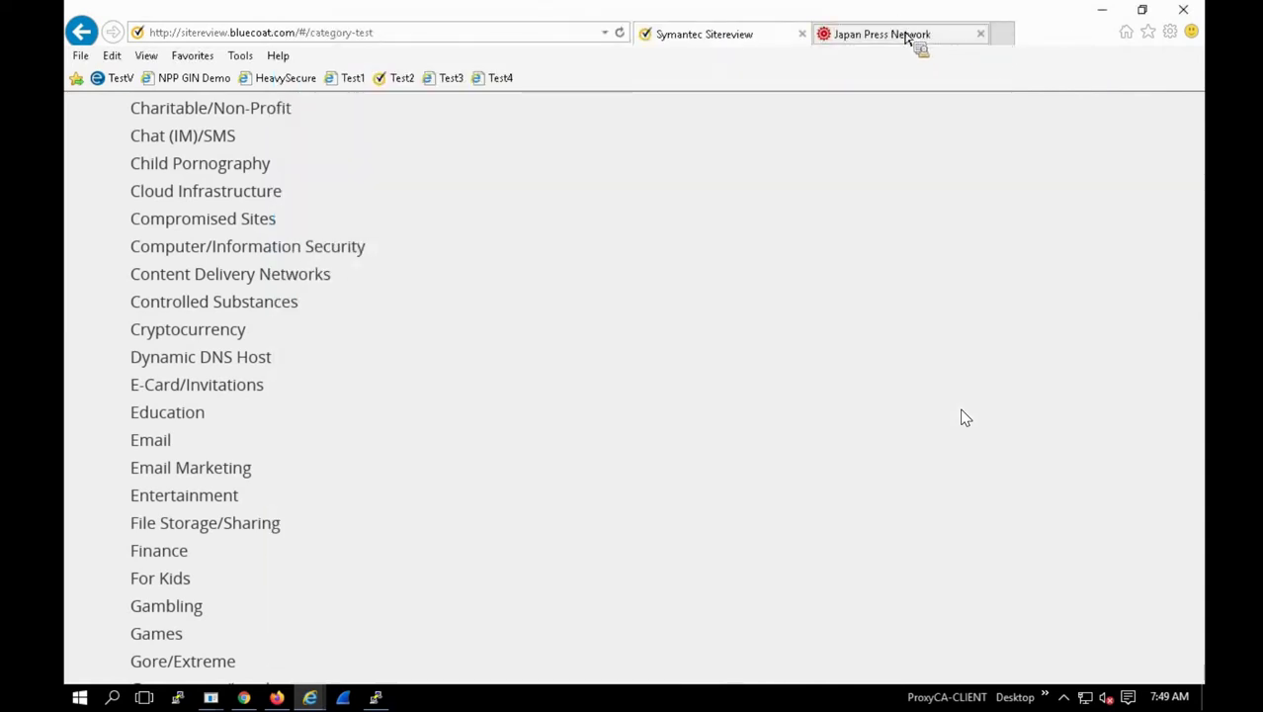
left_click(902, 34)
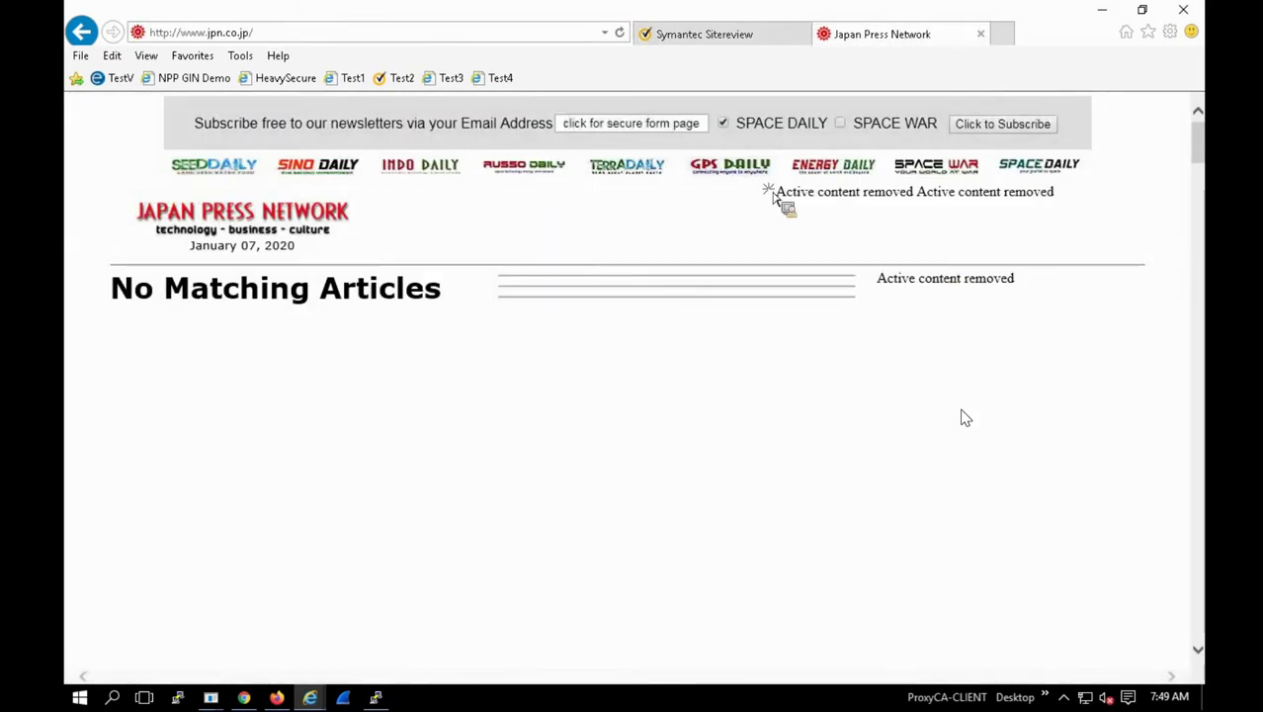
Step: Highlight the jpn.co.jp 'Active content removed' notices, then bring Visual Policy Manager forward
left_click_drag(774, 190, 1057, 195)
left_click_drag(1014, 279, 405, 624)
left_click_drag(296, 695, 516, 403)
Step: Browse new destination object types for rule 9, abandoning file extension and apparent data type attempts
left_click(517, 398)
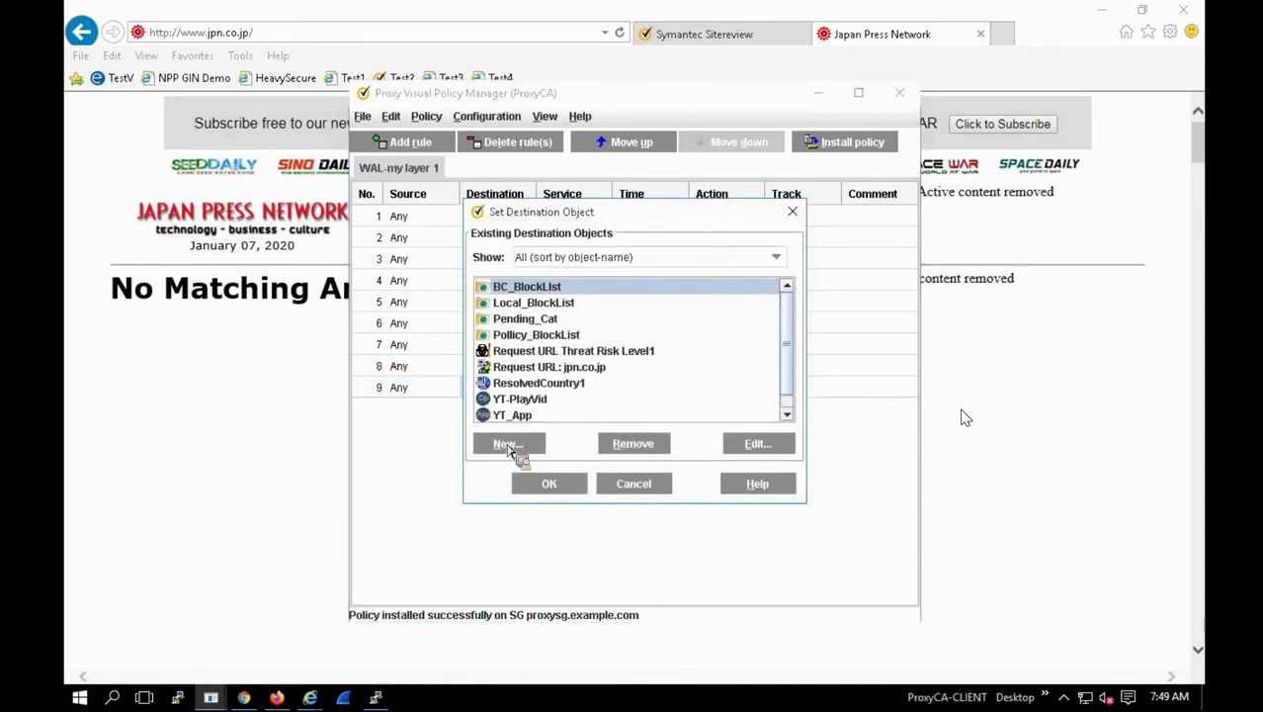
left_click(507, 447)
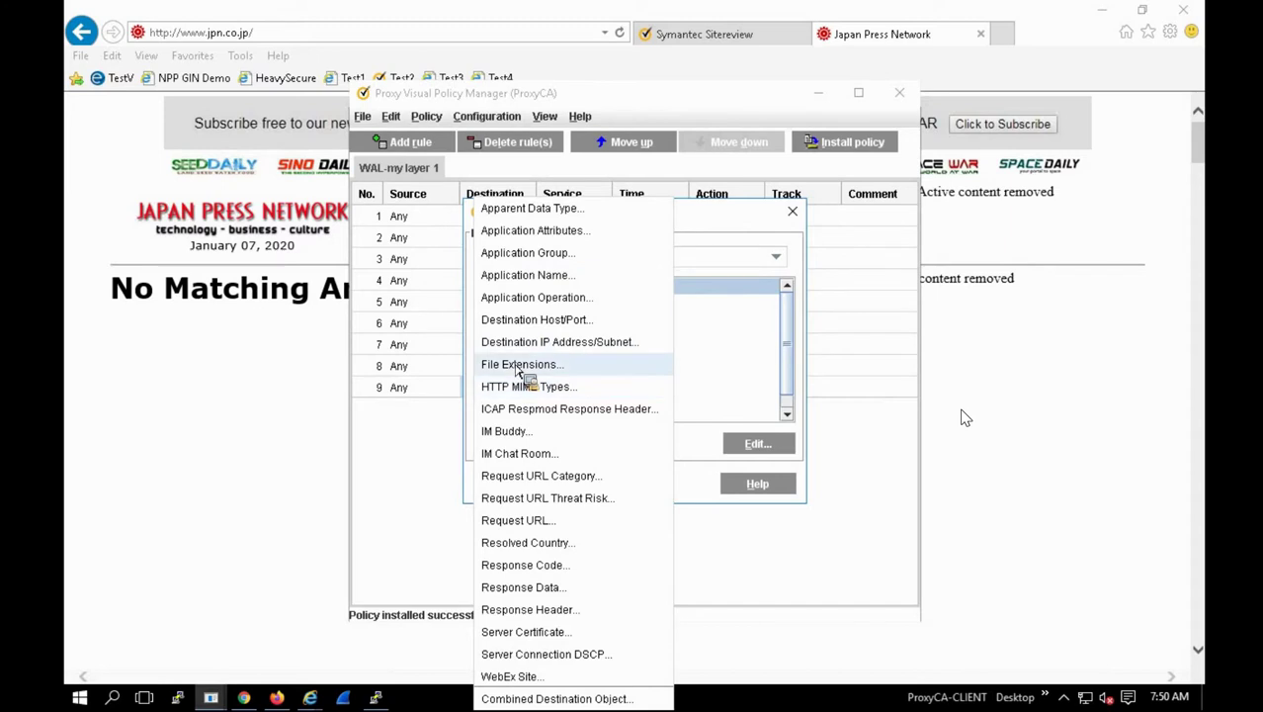
left_click(518, 365)
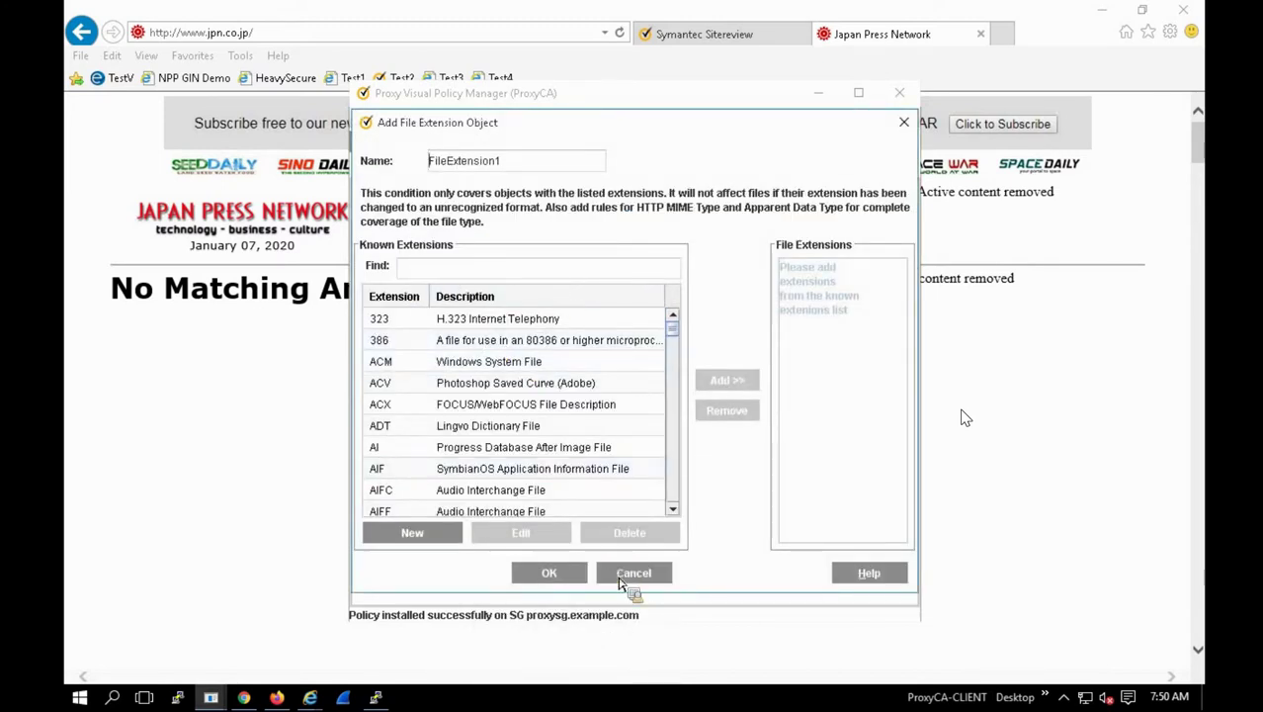
left_click(620, 582)
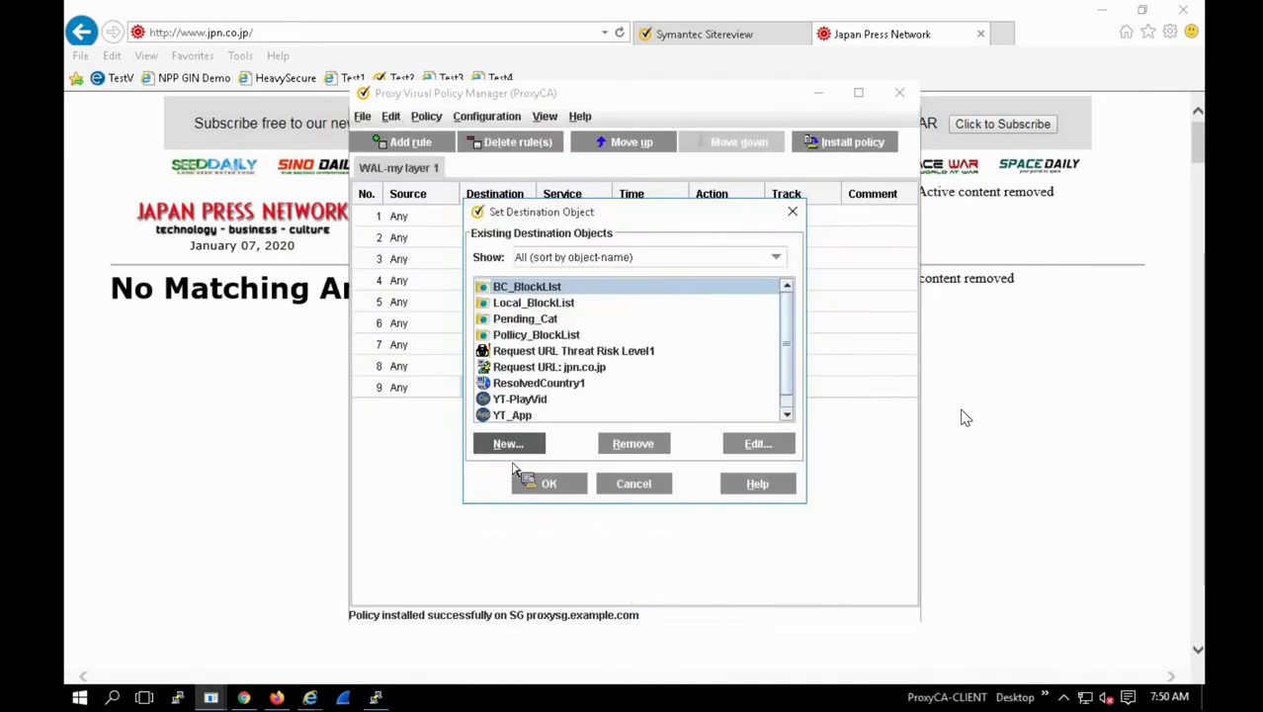
left_click(509, 446)
key("Escape")
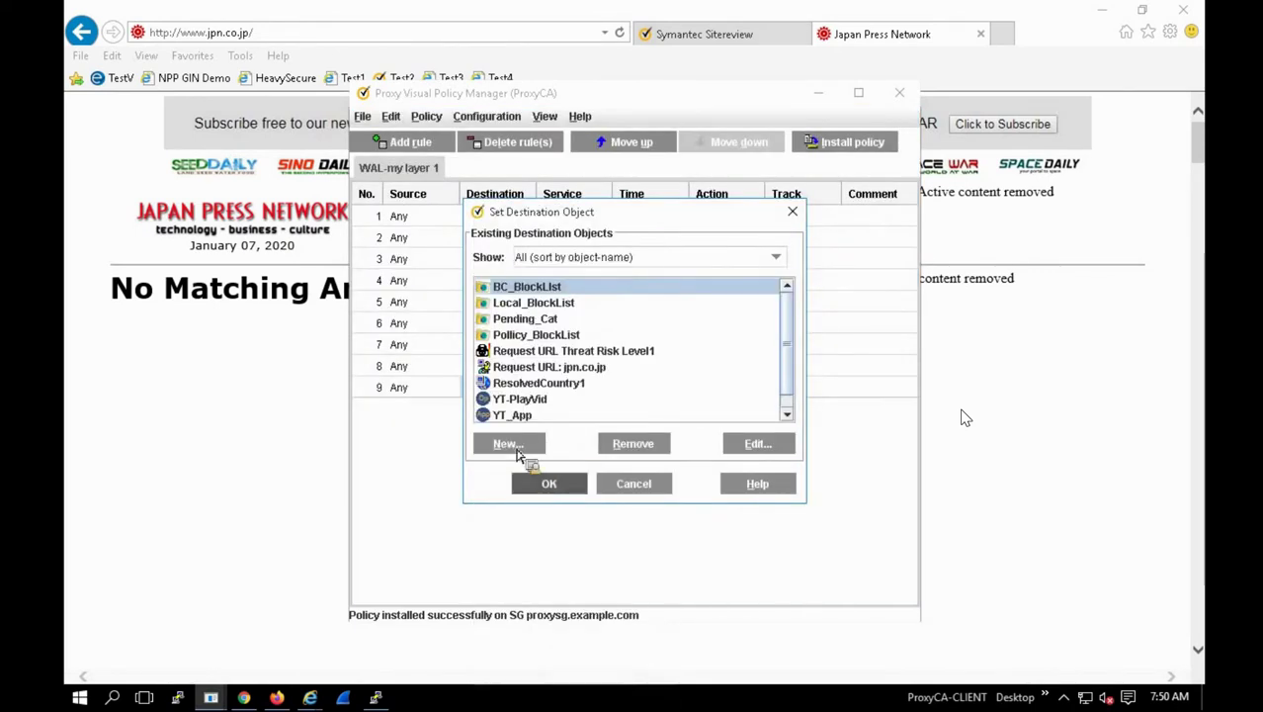
left_click(516, 450)
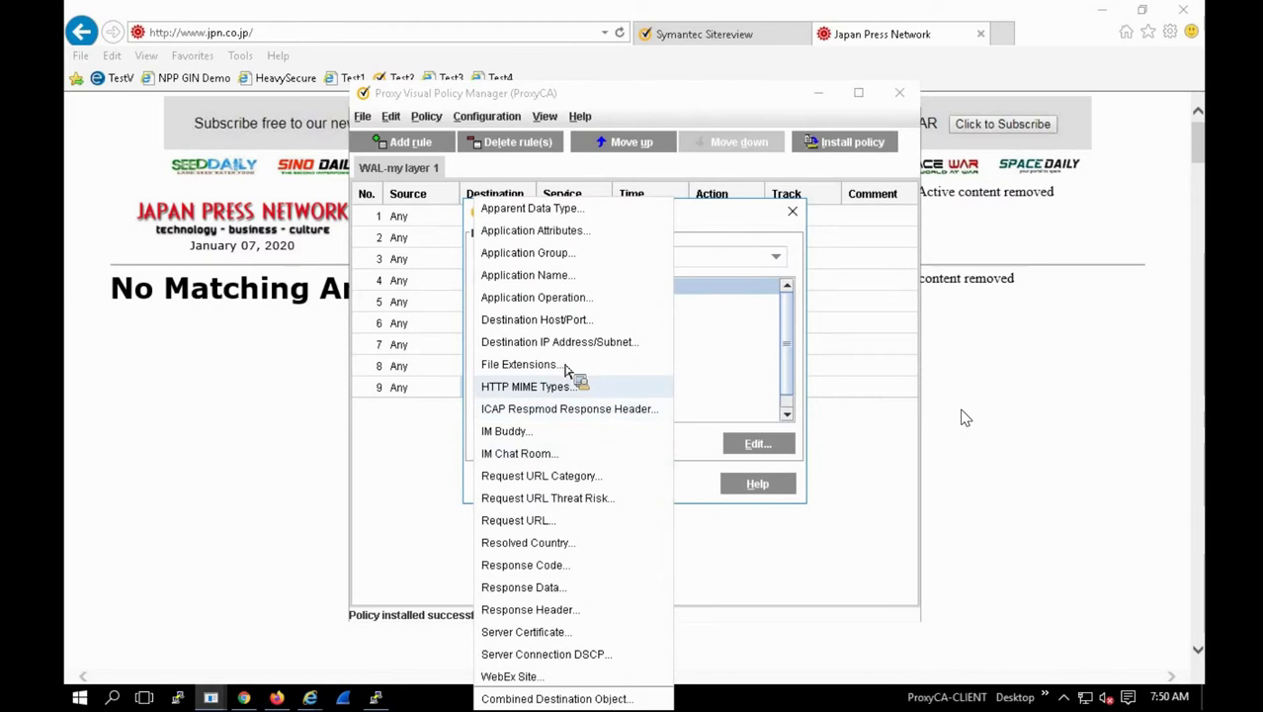
left_click(564, 209)
scroll(589, 313, "down", 3)
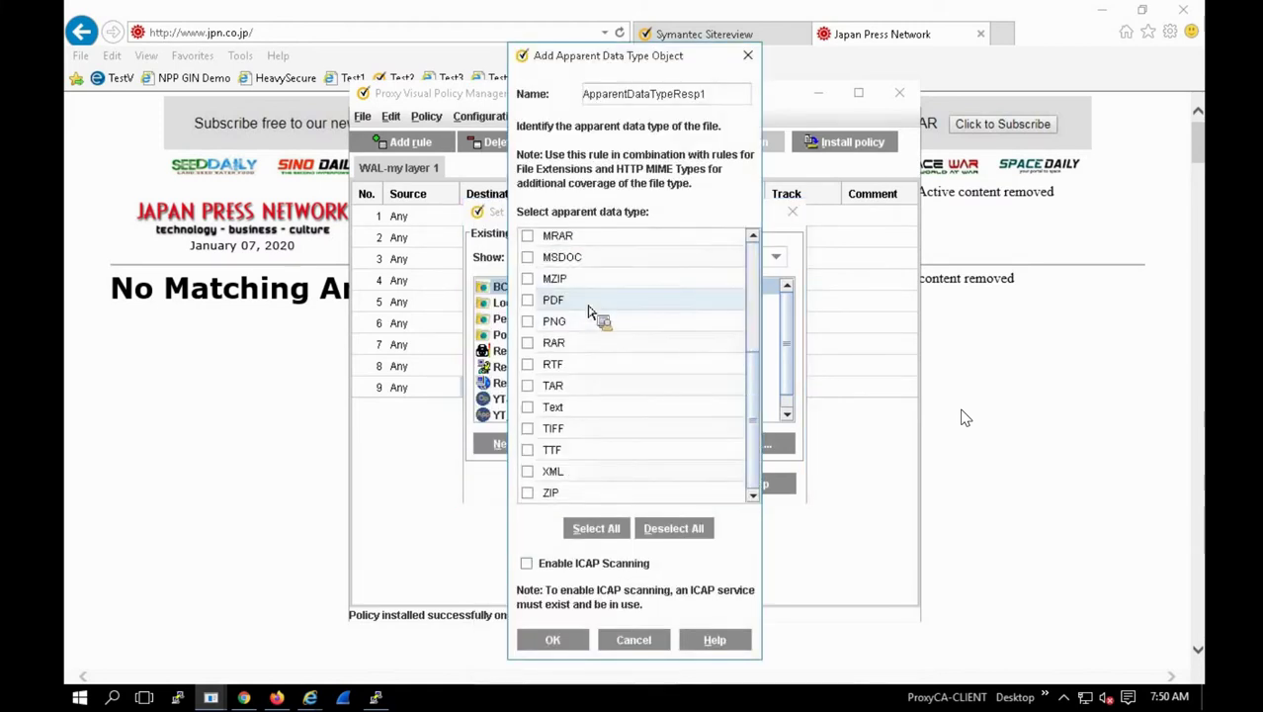
scroll(589, 321, "up", 3)
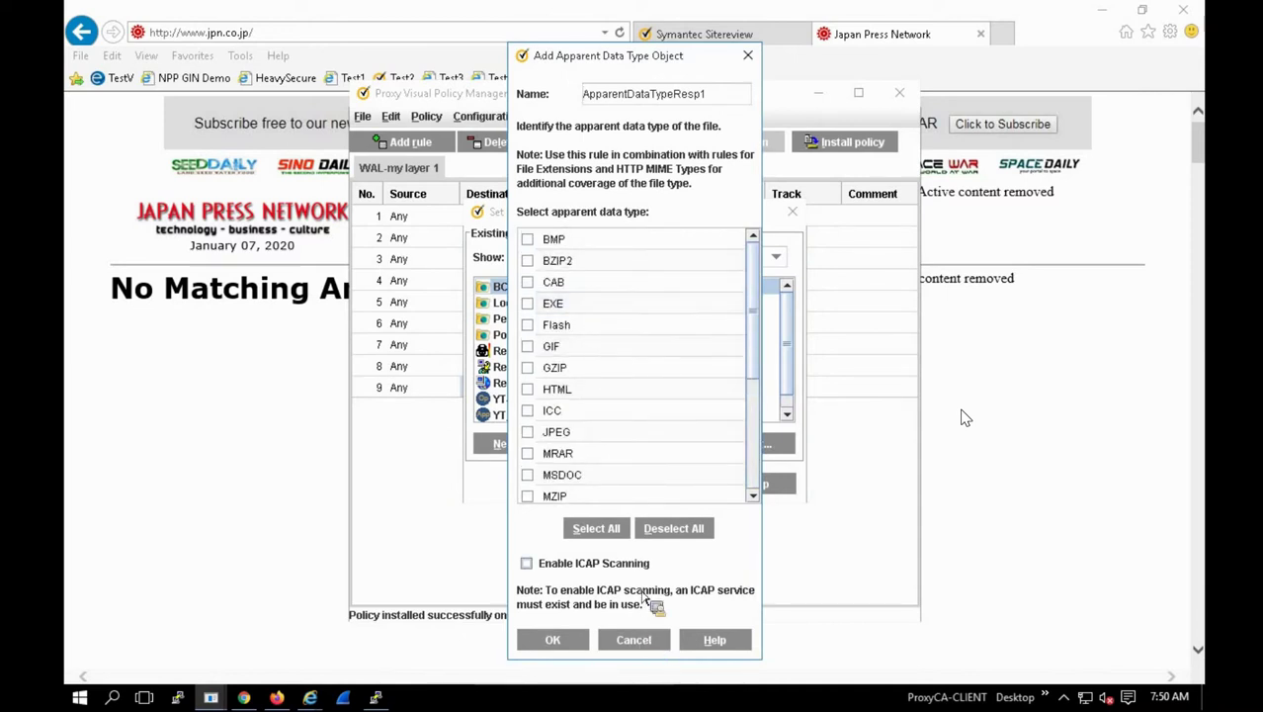
left_click(501, 444)
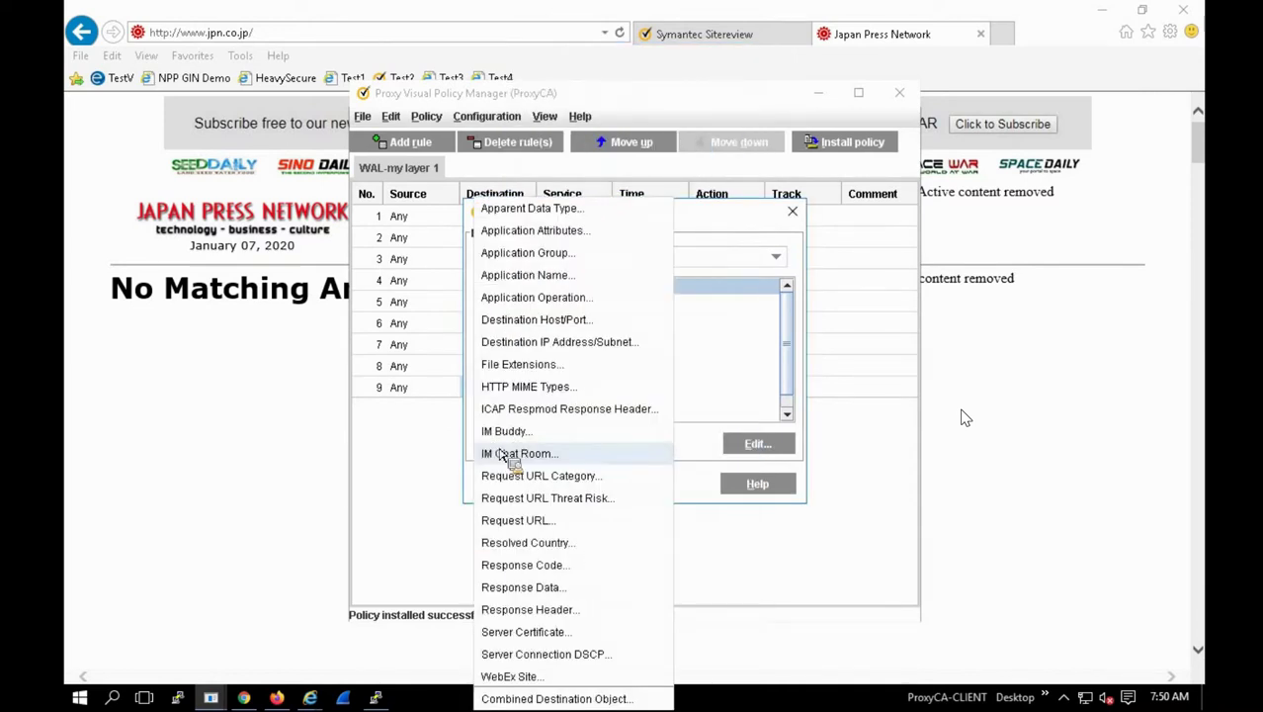
Step: Create ApparentDataTypeResp1 matching EXE and apply it as rule 9's destination
left_click(522, 212)
left_click(528, 305)
left_click(552, 639)
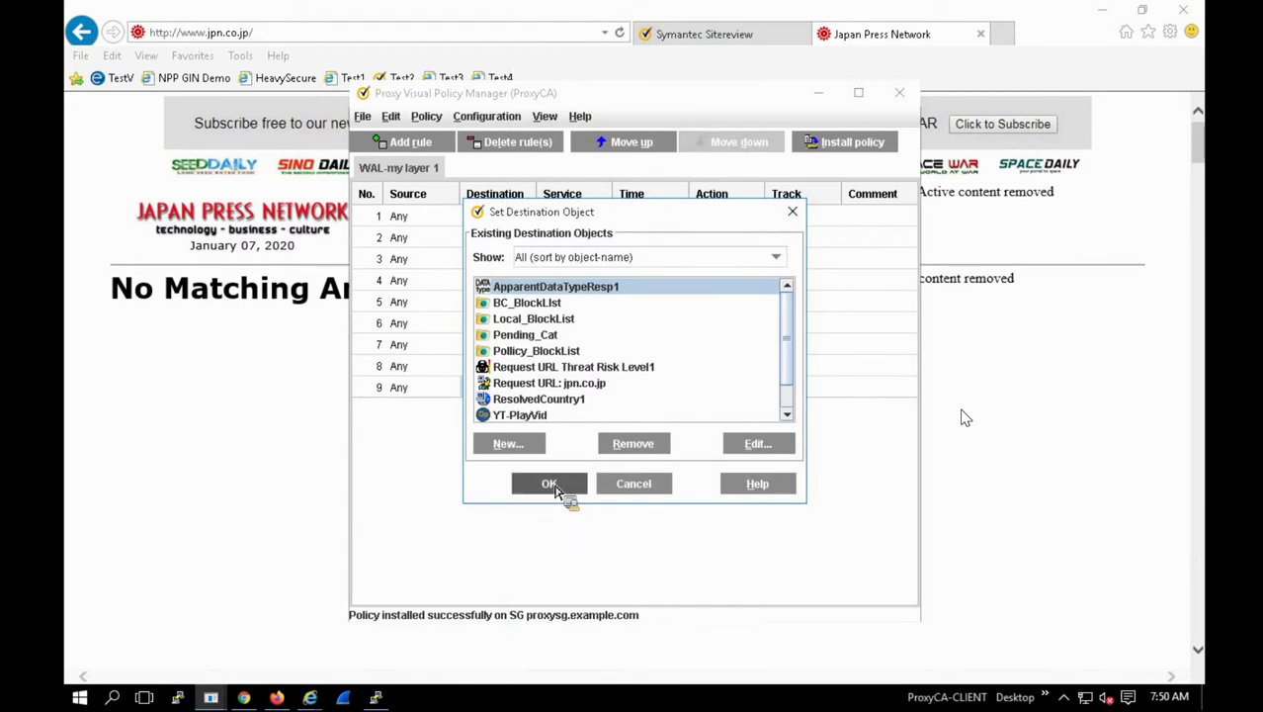
left_click(560, 487)
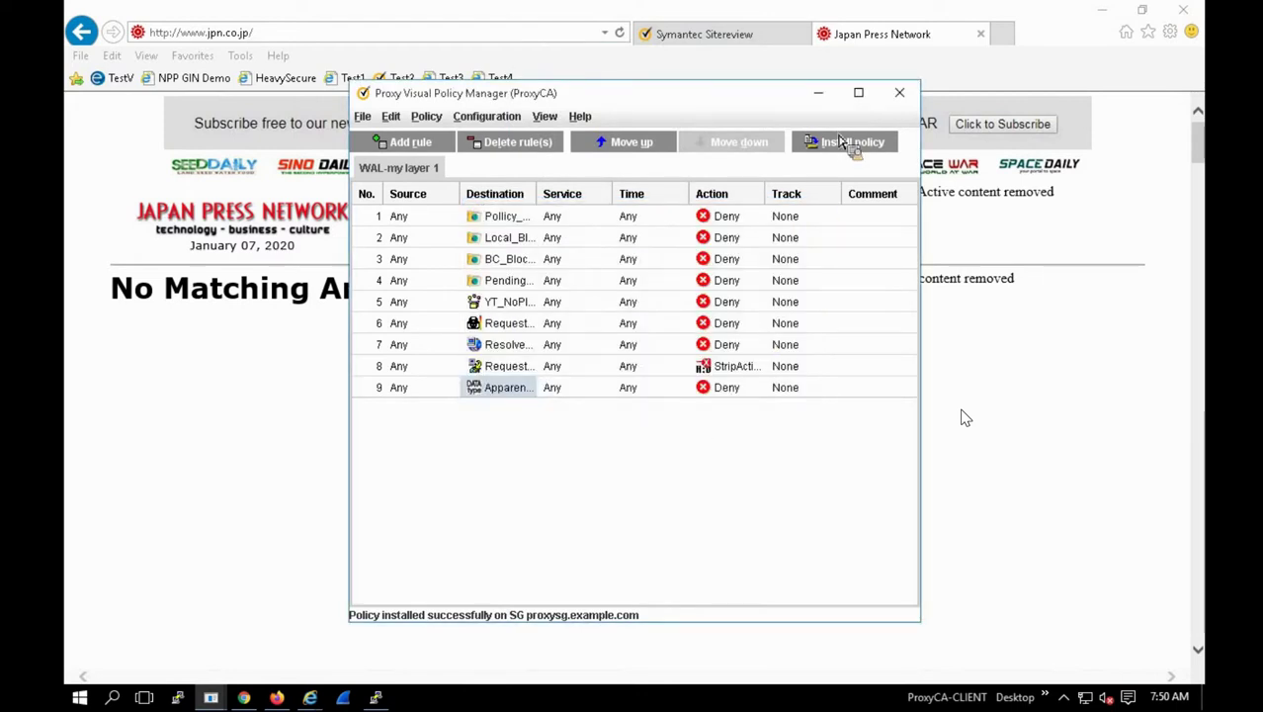
Step: Install the policy and acknowledge the successful installation message
left_click(839, 142)
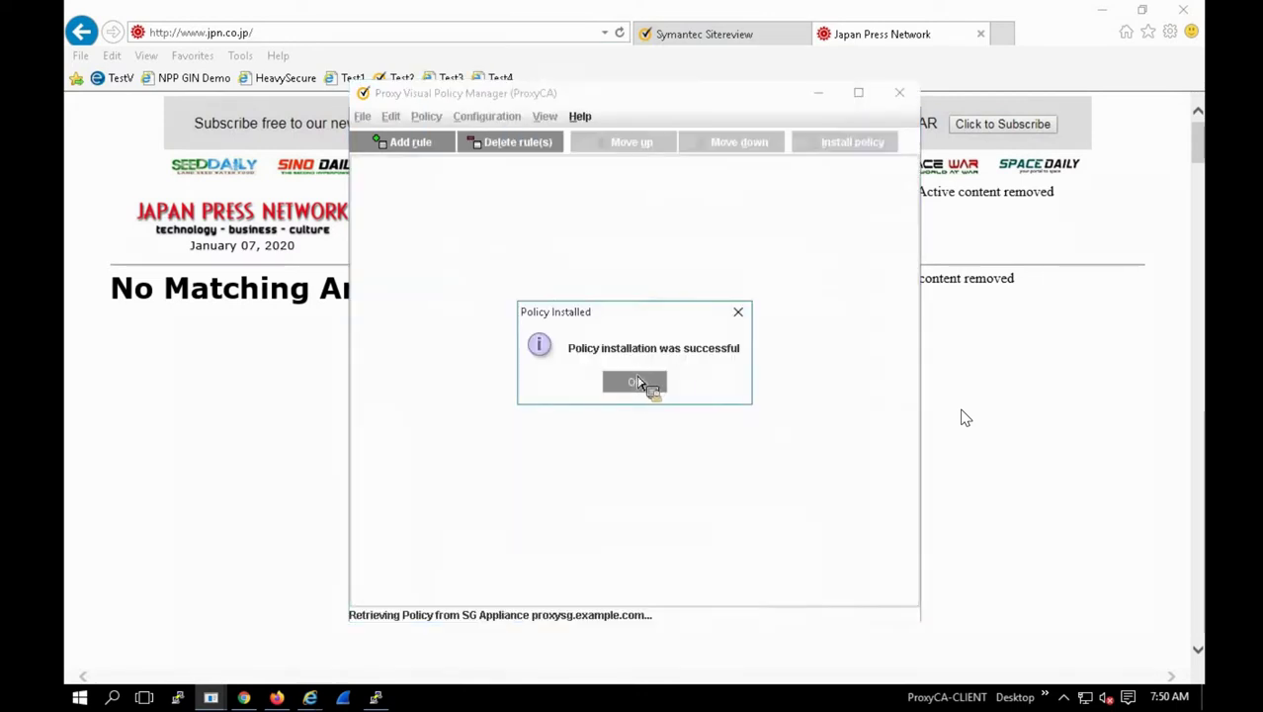
left_click(633, 386)
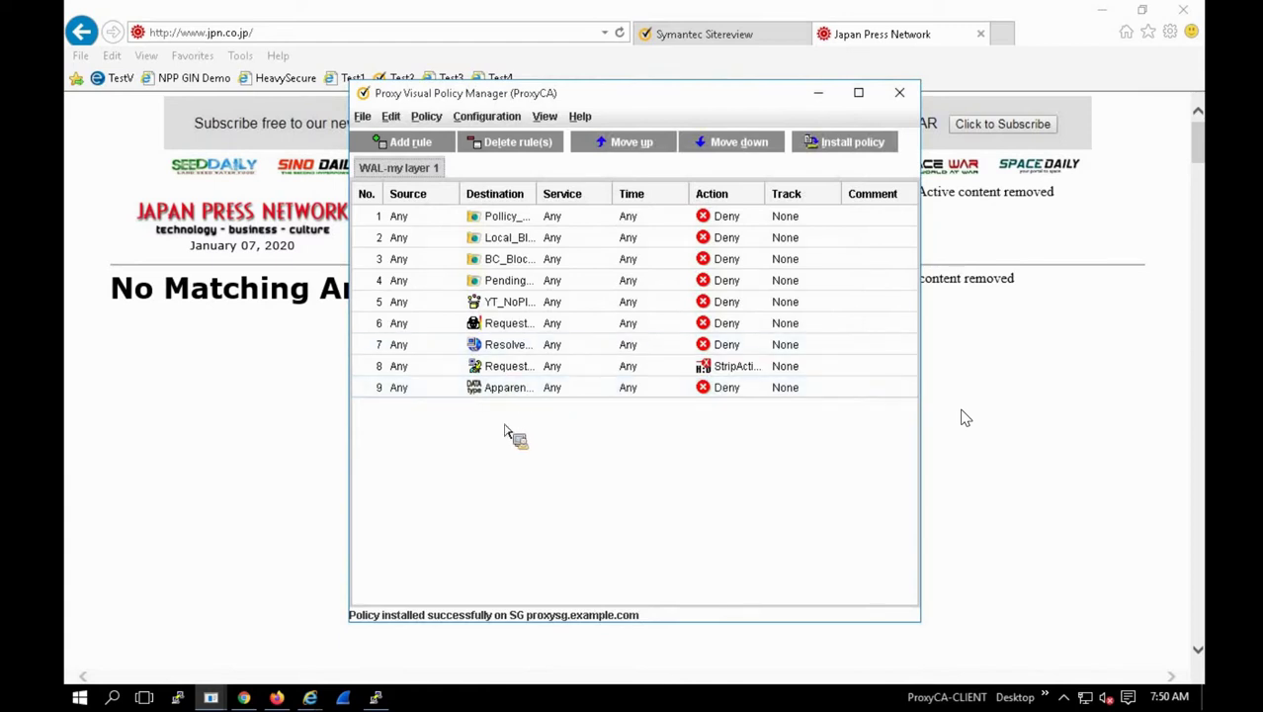
left_click_drag(531, 392, 502, 398)
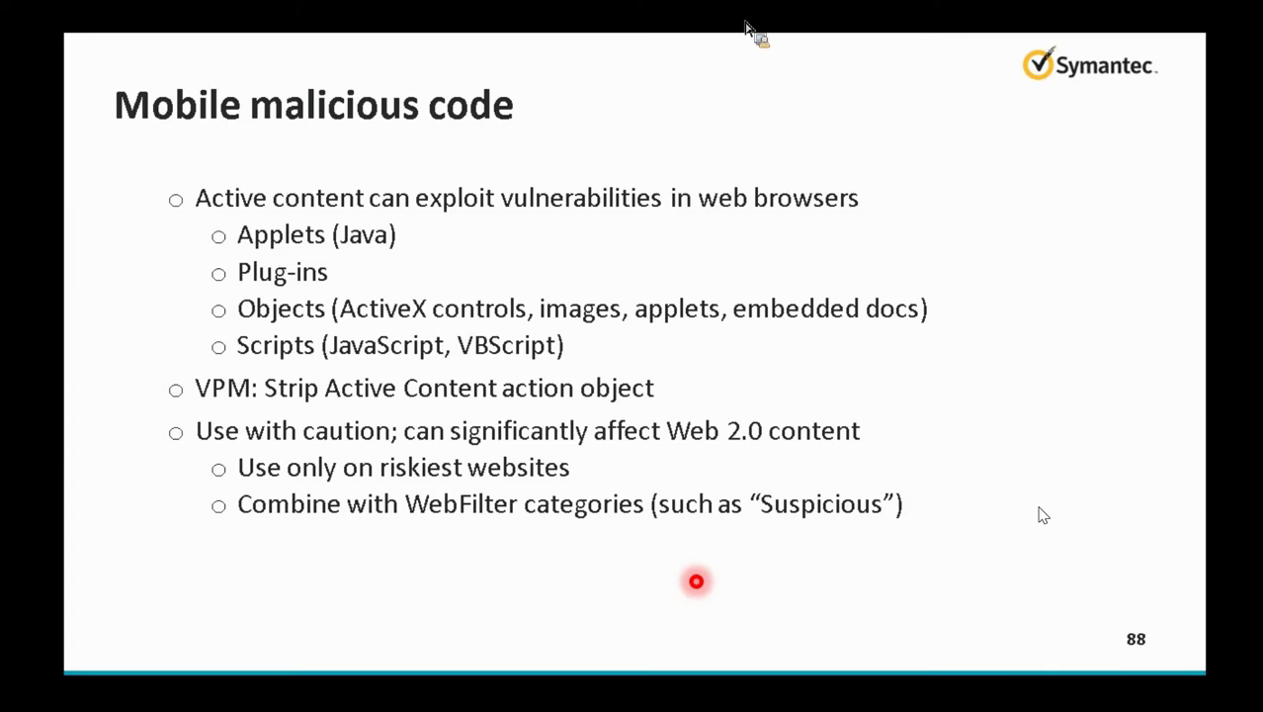
Step: Advance to the Module Review slide, then load hacking.com to get the Access Denied page
key("Right")
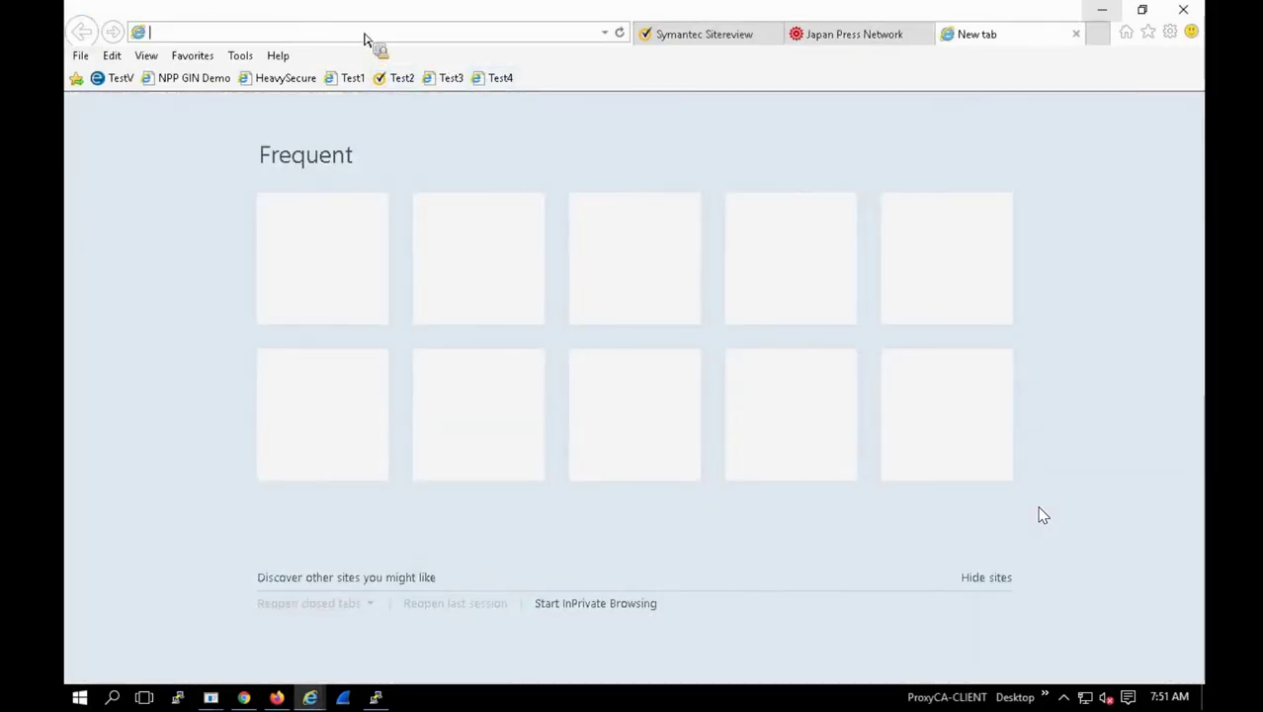
type("hacking.com")
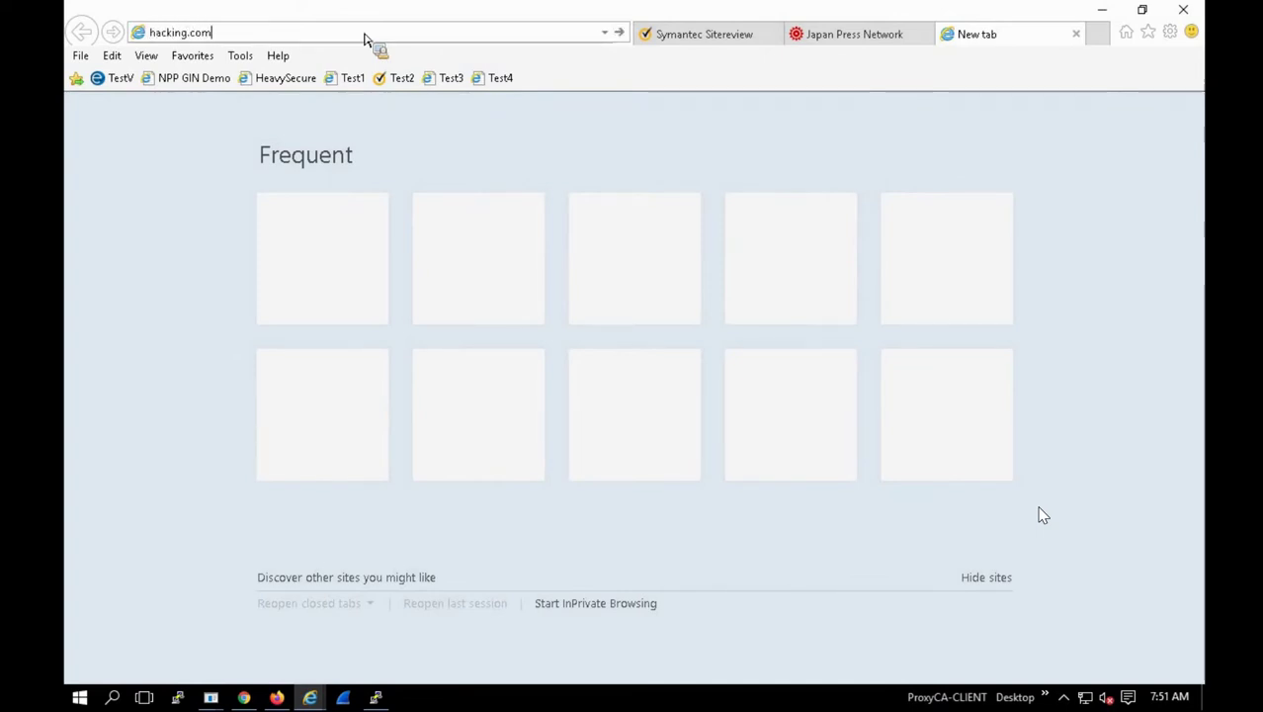
key("Return")
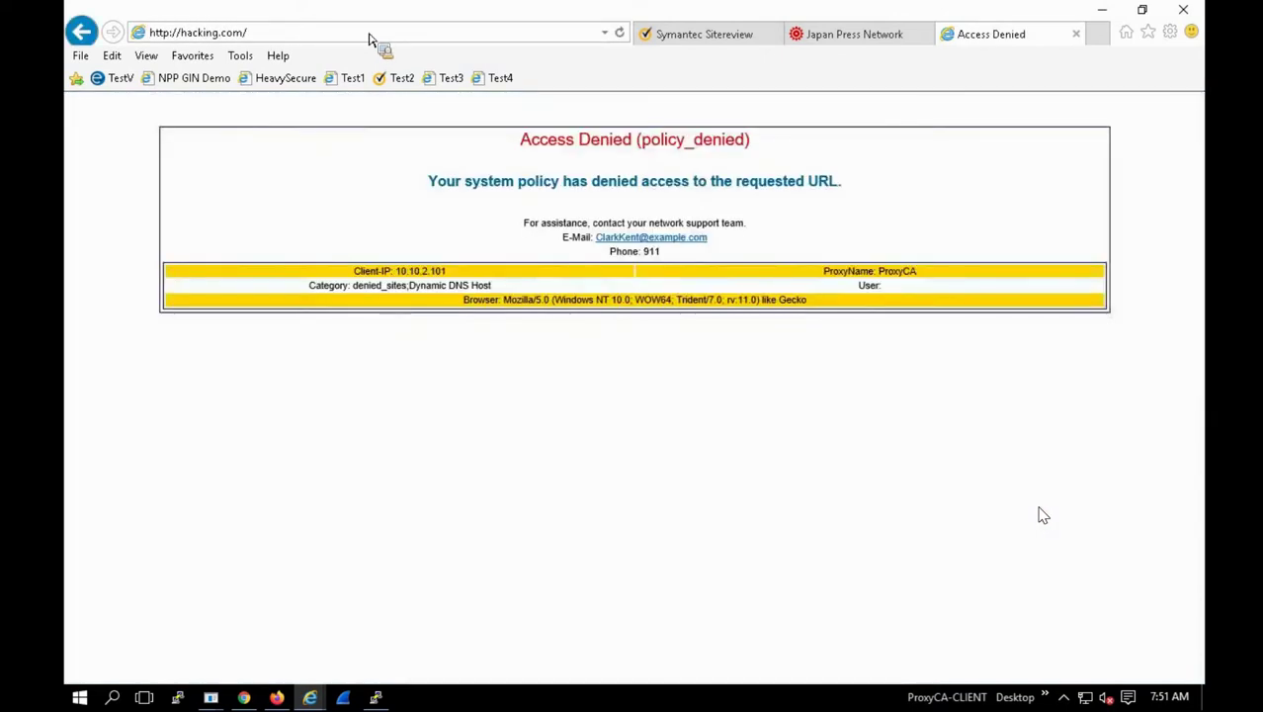
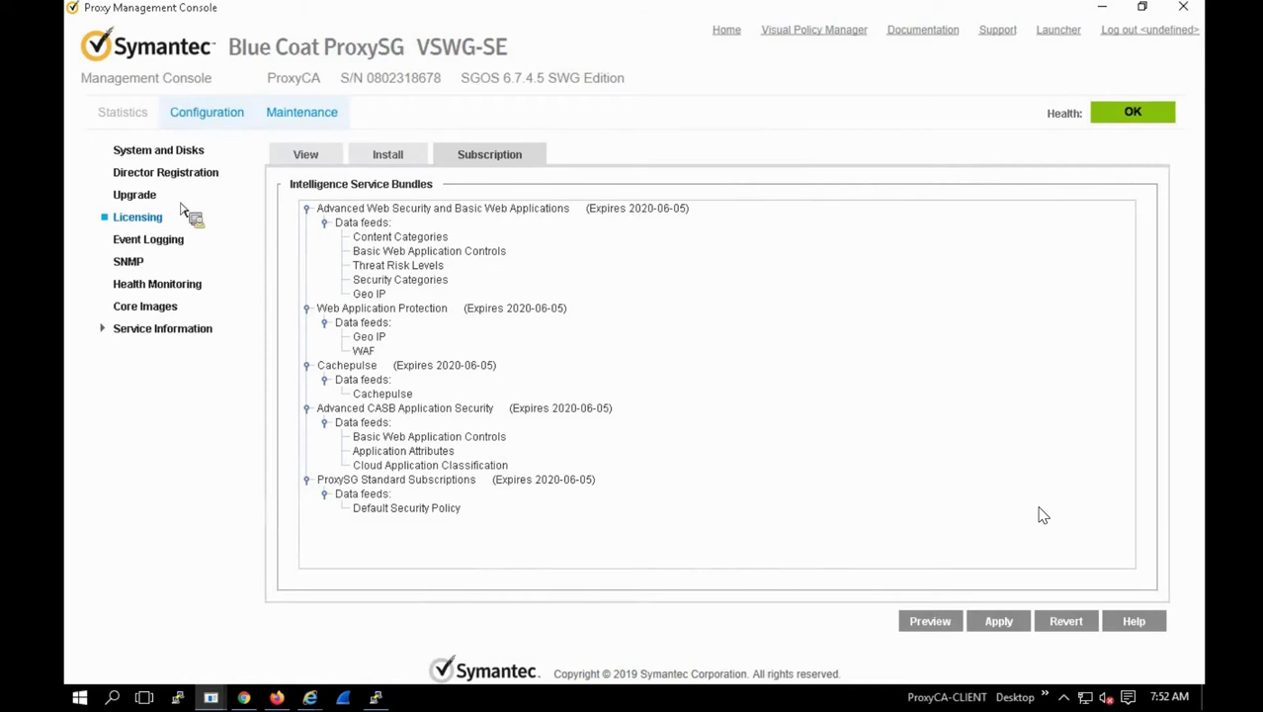
Step: Go to Configuration > Policy > Exceptions and choose Text Editor for installing exception definitions
left_click(214, 119)
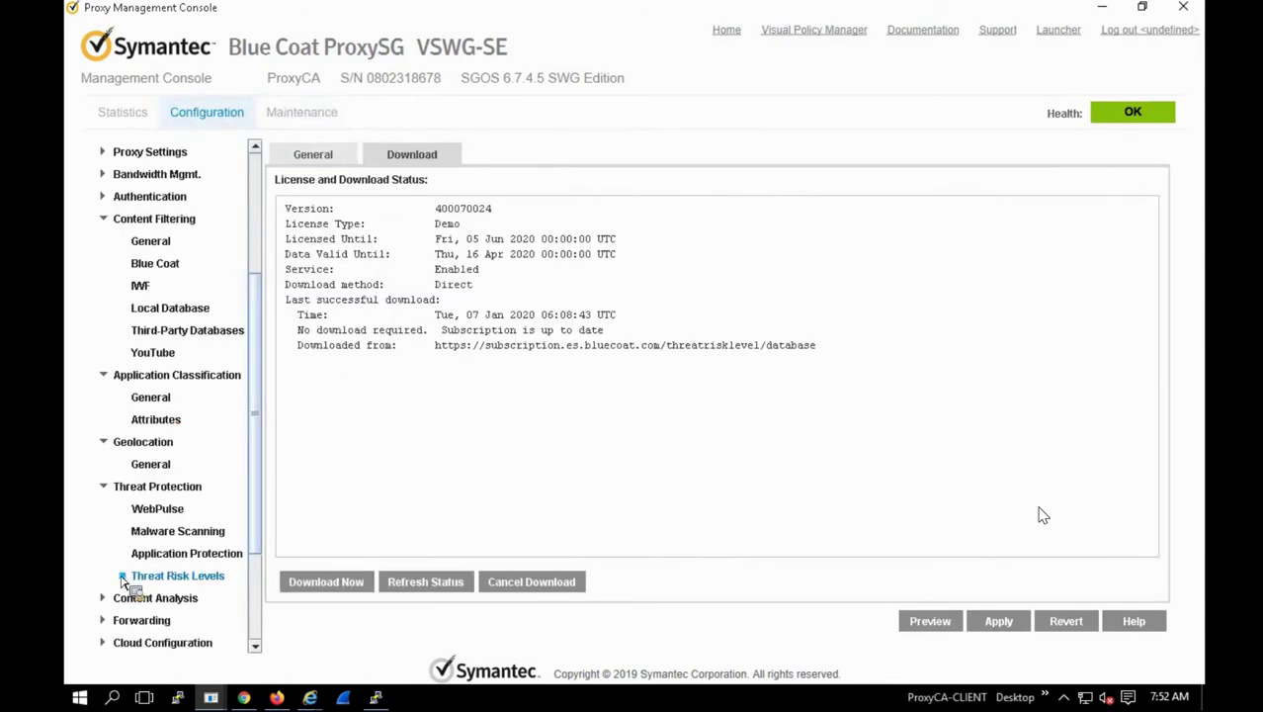
scroll(142, 640, "down", 3)
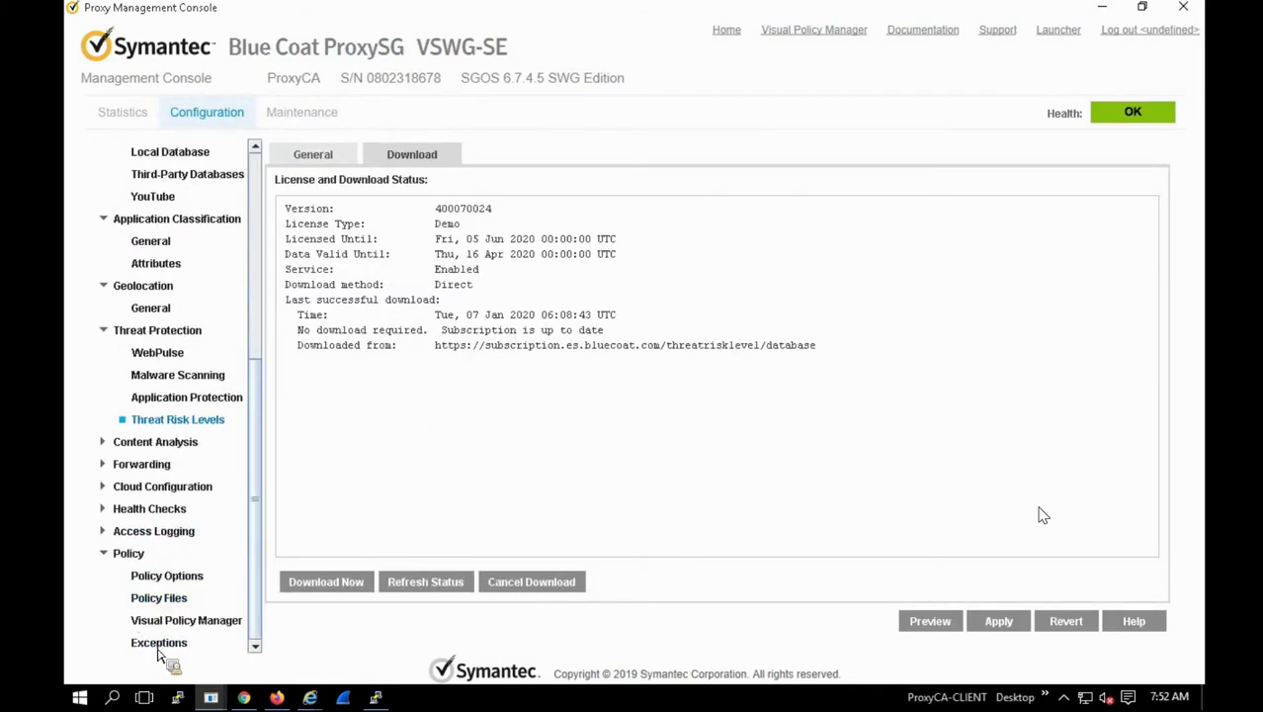
left_click(159, 647)
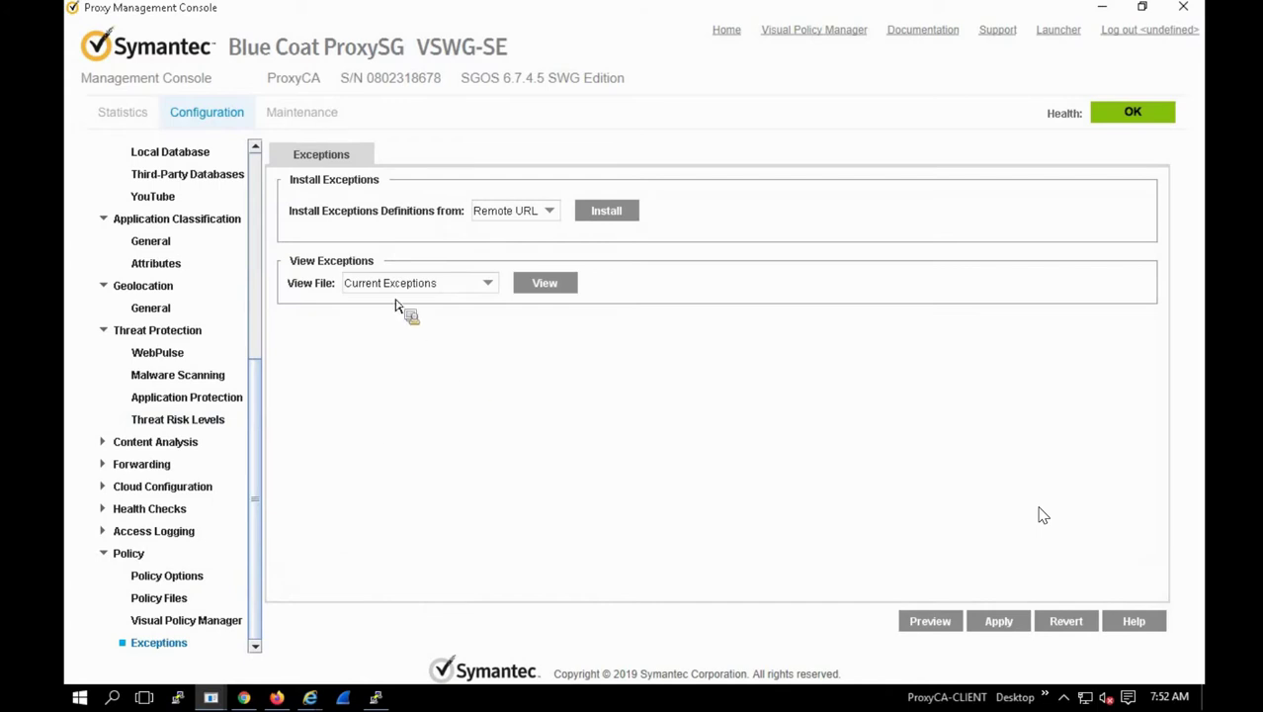
left_click(514, 215)
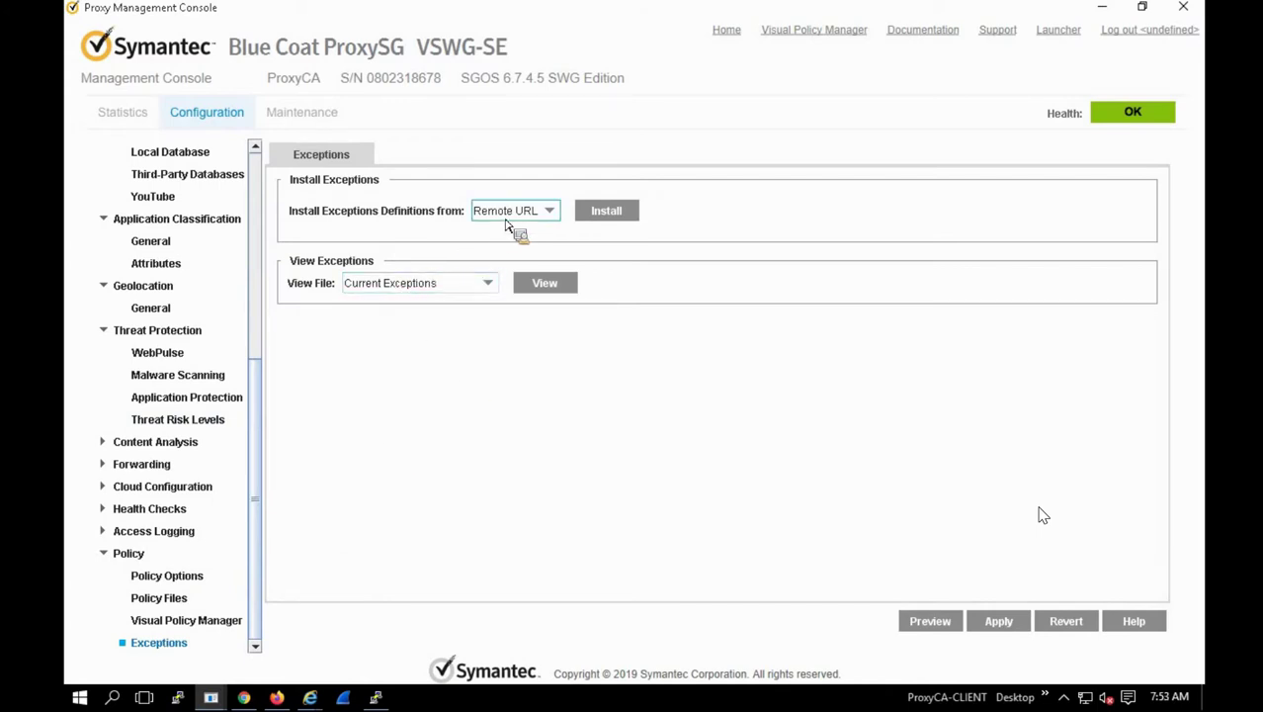
left_click(497, 277)
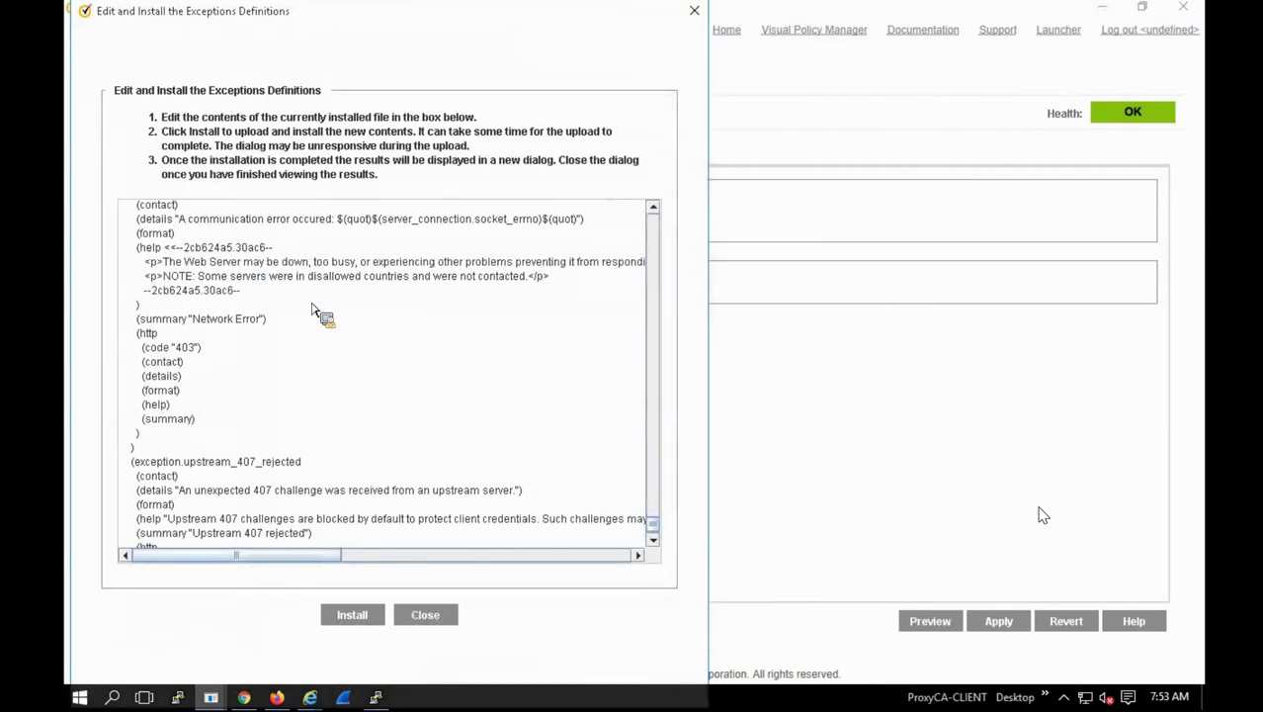
Step: Scroll through the installed exception definitions text, then bring up the desktop items list
scroll(312, 310, "up", 15)
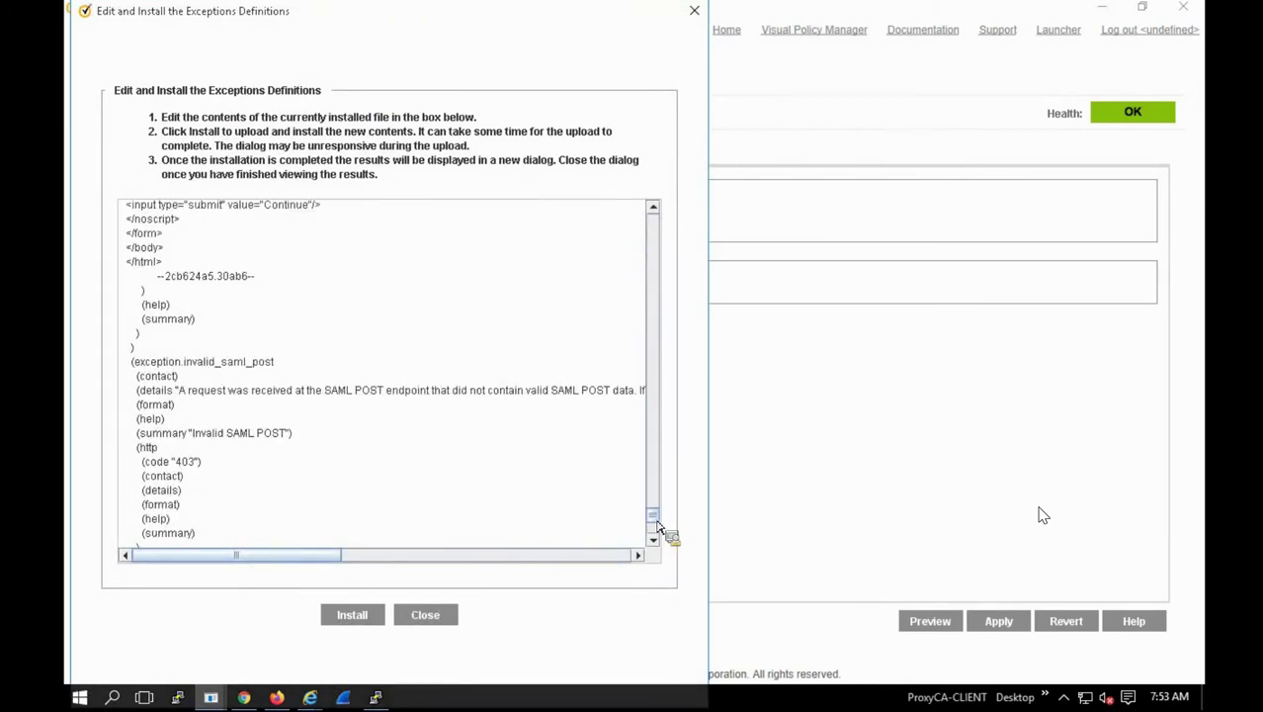
left_click_drag(658, 527, 663, 224)
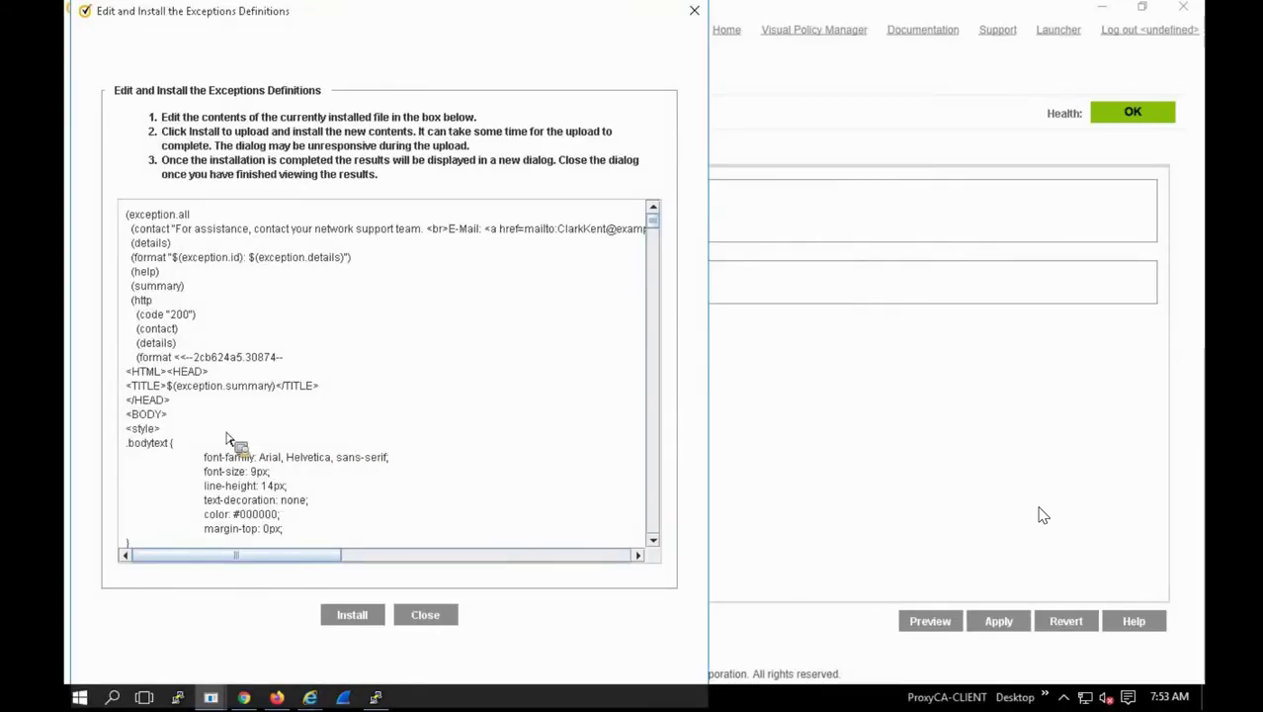
scroll(227, 442, "down", 6)
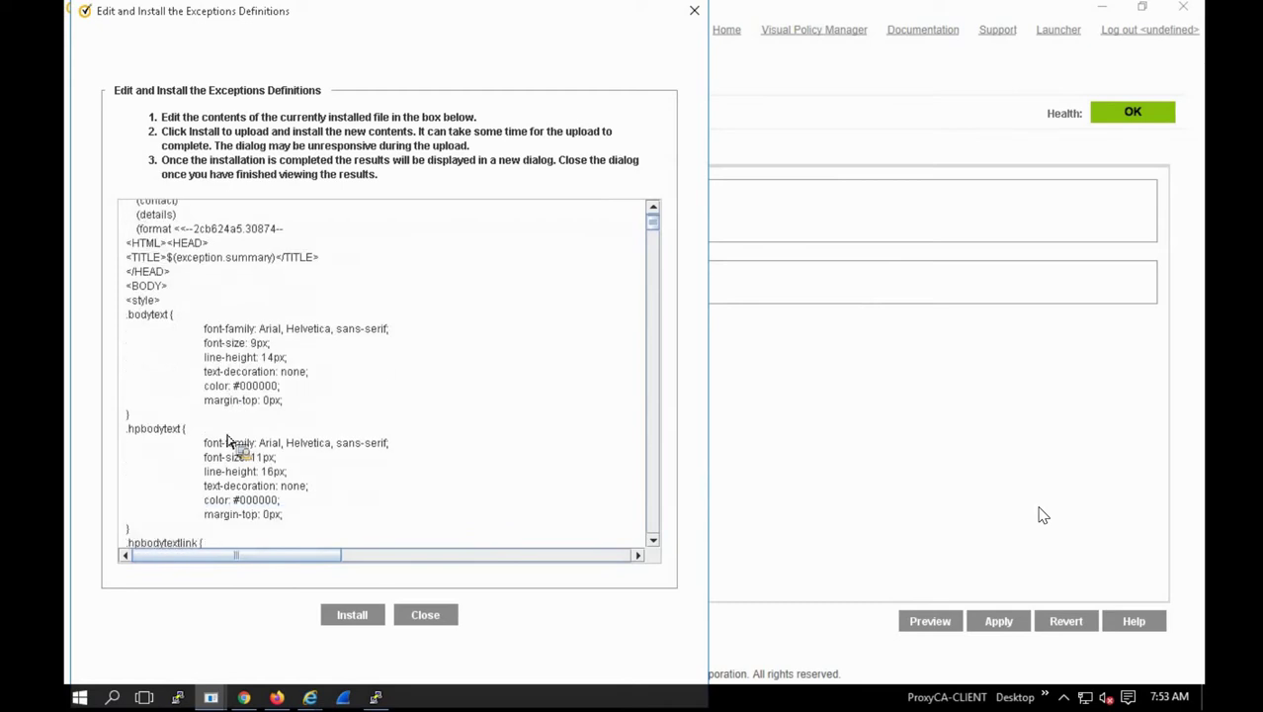
scroll(229, 444, "down", 10)
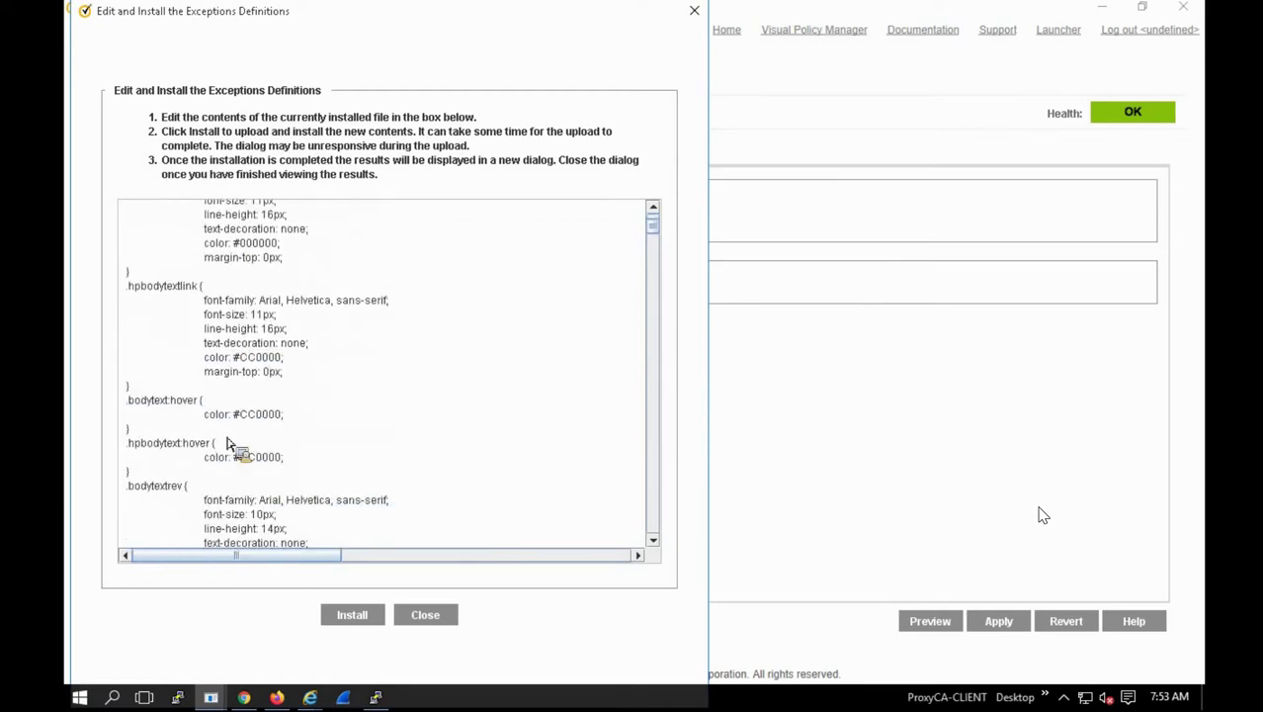
scroll(249, 449, "down", 10)
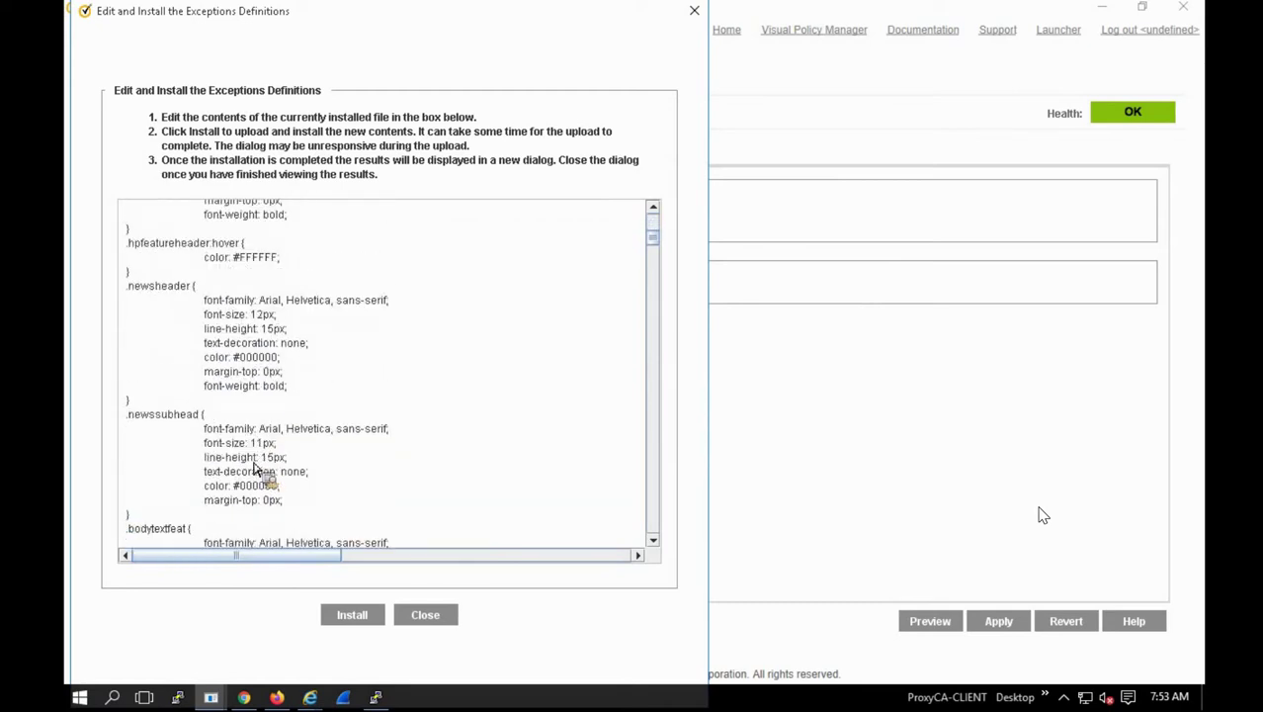
scroll(255, 472, "down", 10)
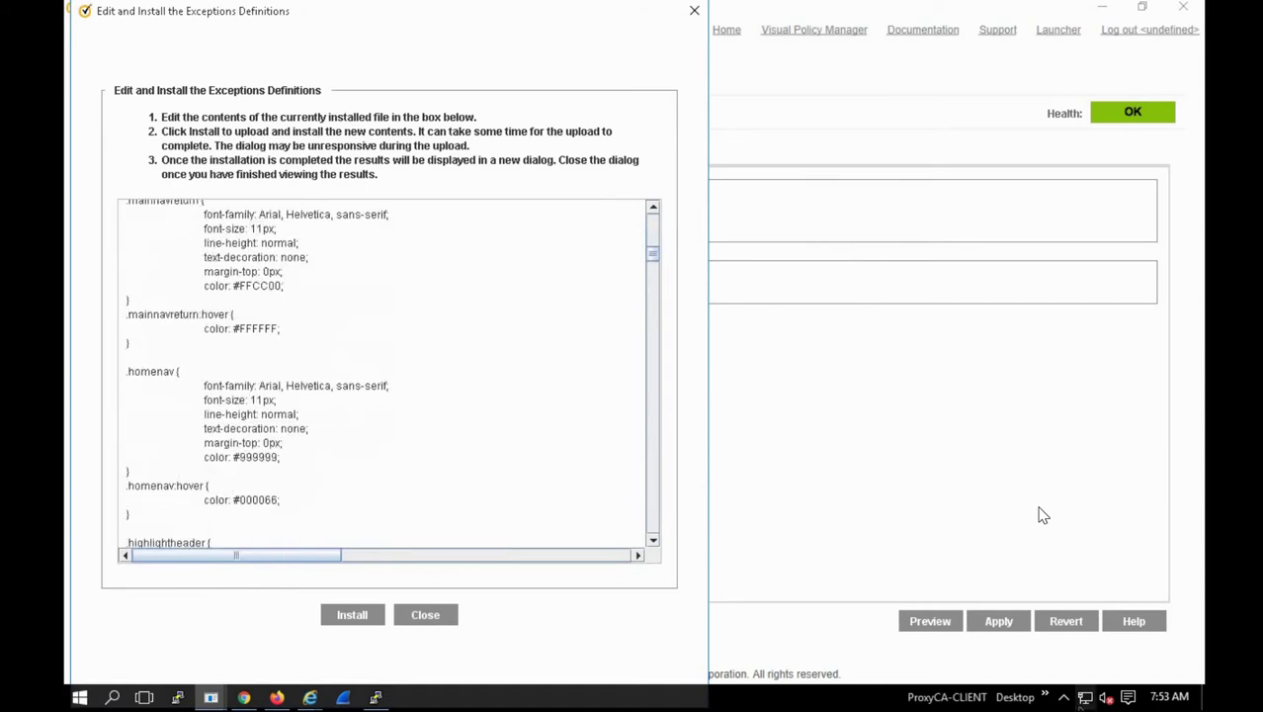
left_click(1064, 699)
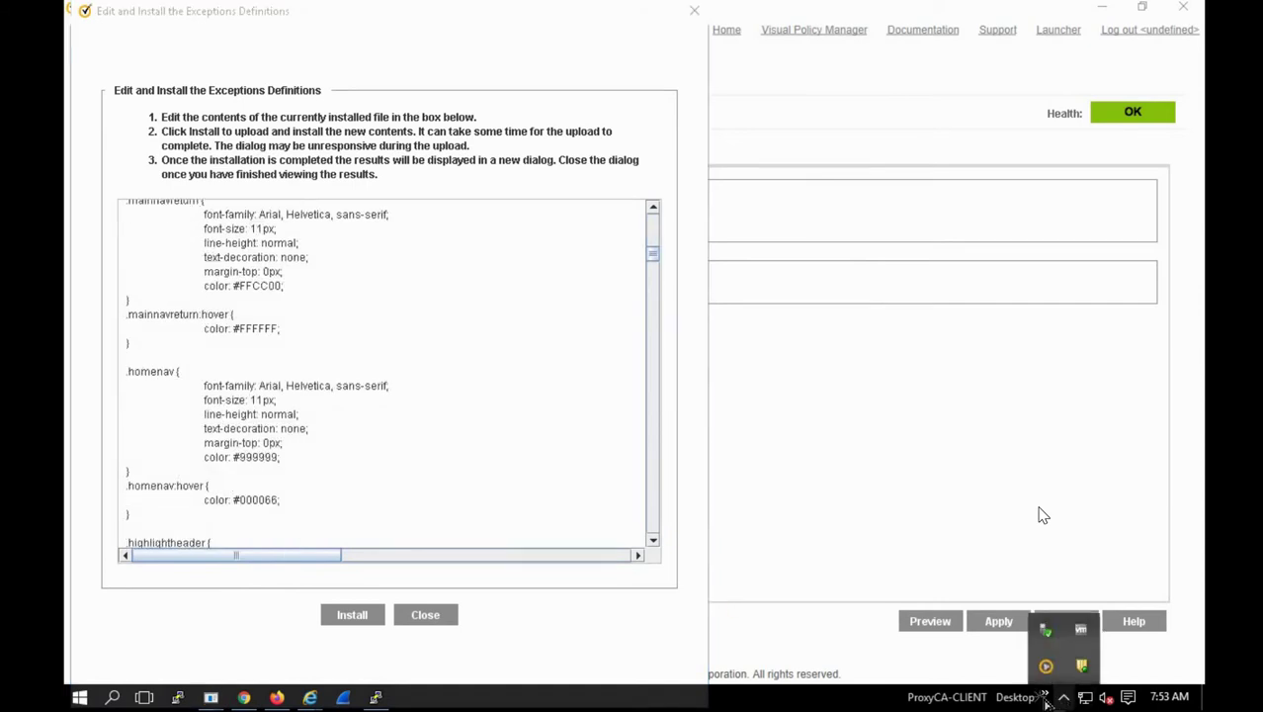
left_click(1045, 697)
Step: Open current_exception in a maximized Notepad and scroll down to the user-defined.all block
left_click_drag(1082, 654, 1095, 541)
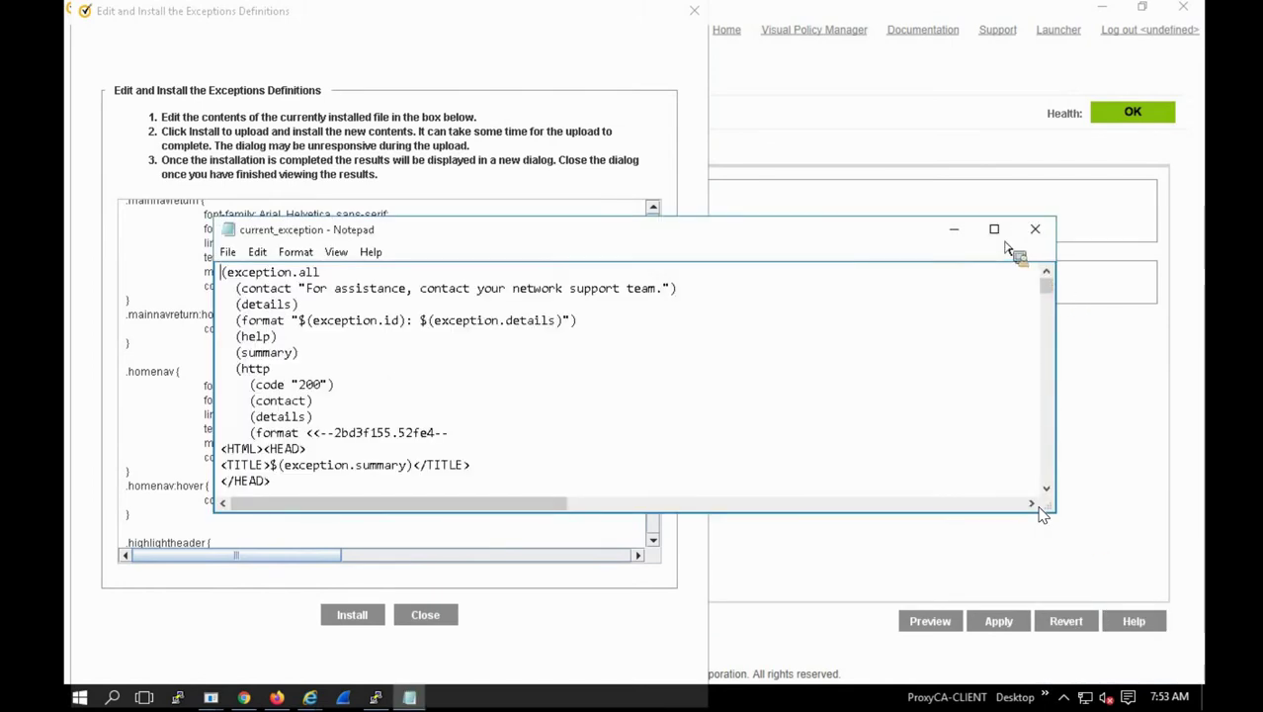
double_click(233, 240)
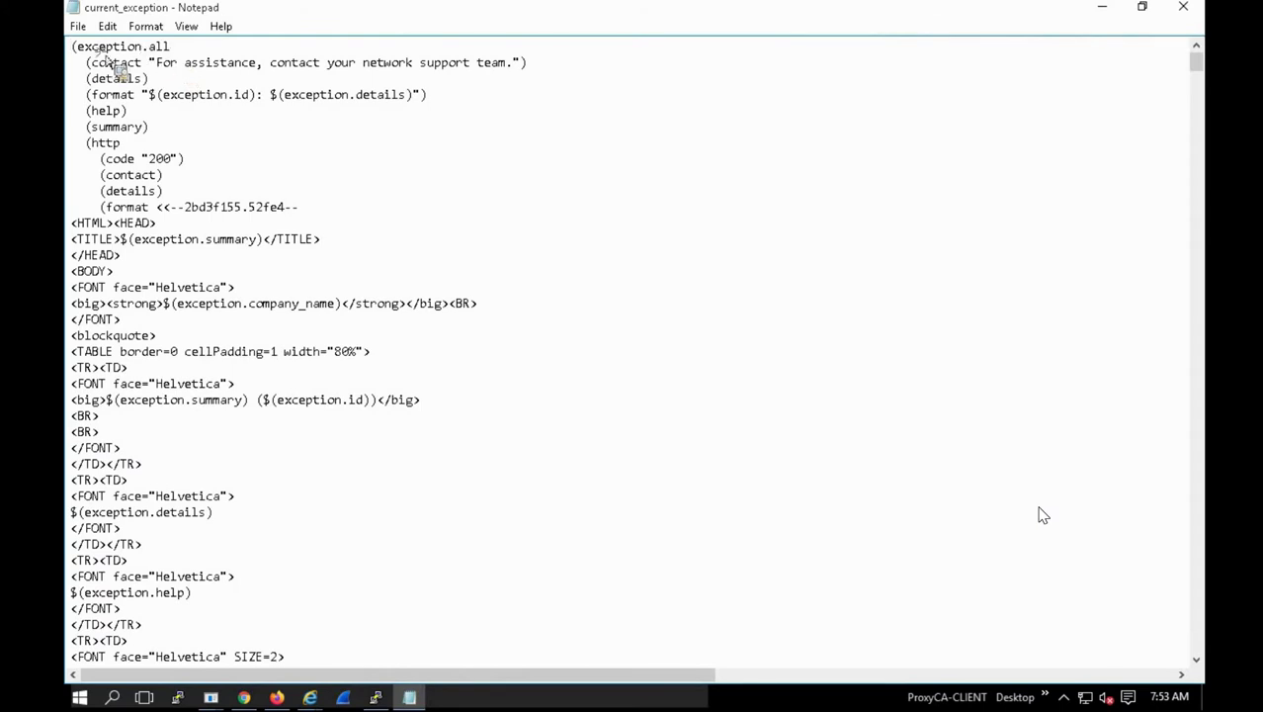
left_click_drag(107, 57, 126, 175)
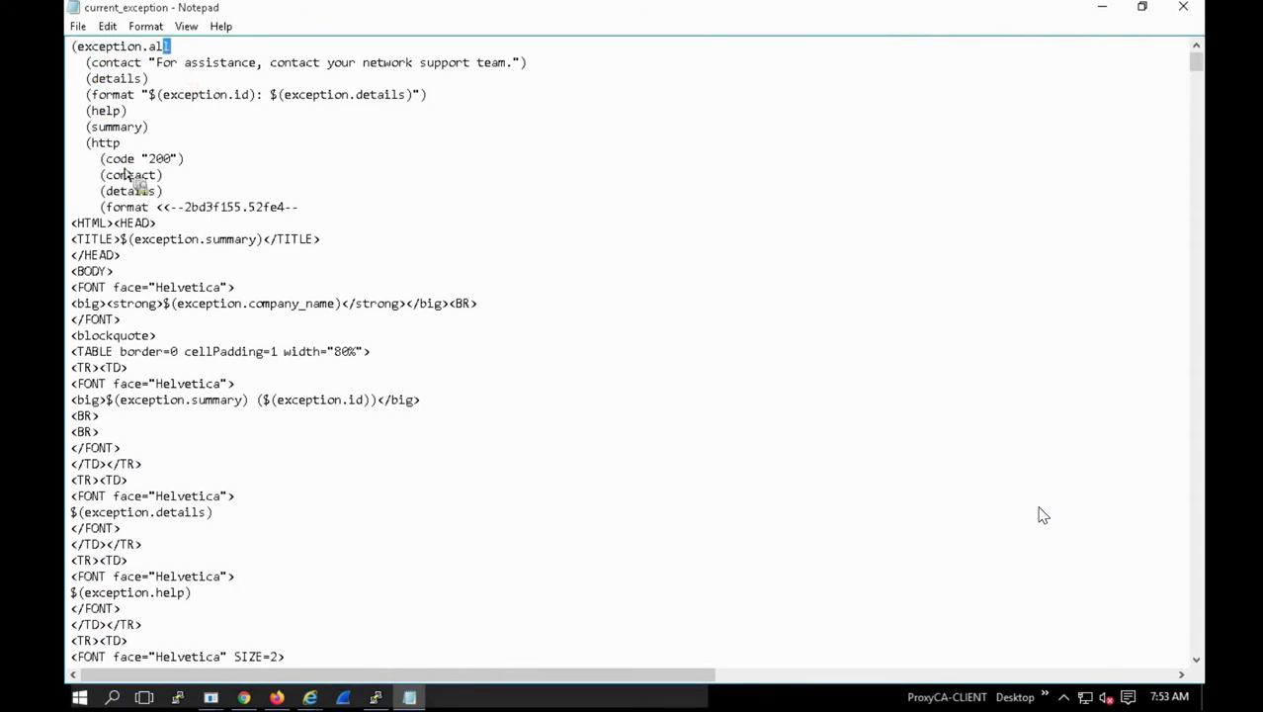
left_click(251, 464)
scroll(267, 504, "down", 6)
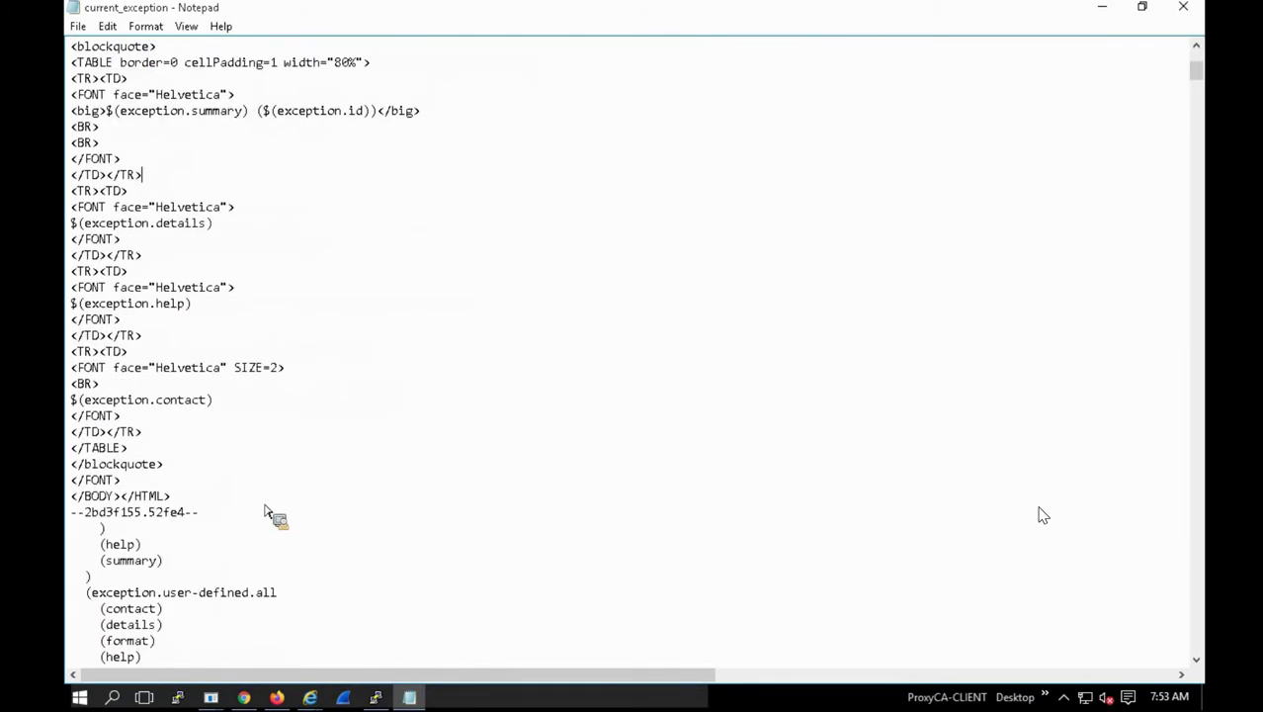
scroll(265, 512, "down", 5)
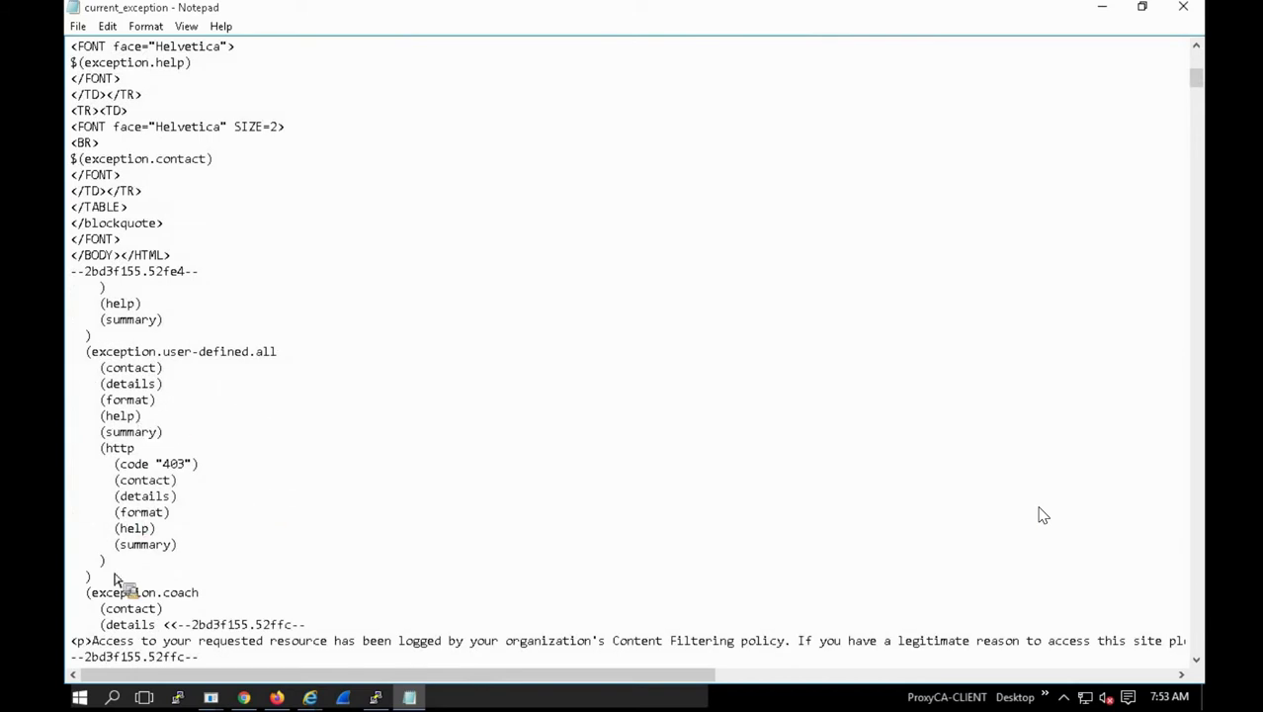
Step: Add a blank line after the user-defined.all http block, then advance to the Exception definitions slide
left_click(115, 557)
key("Return")
key("Up")
key("End")
key("BackSpace")
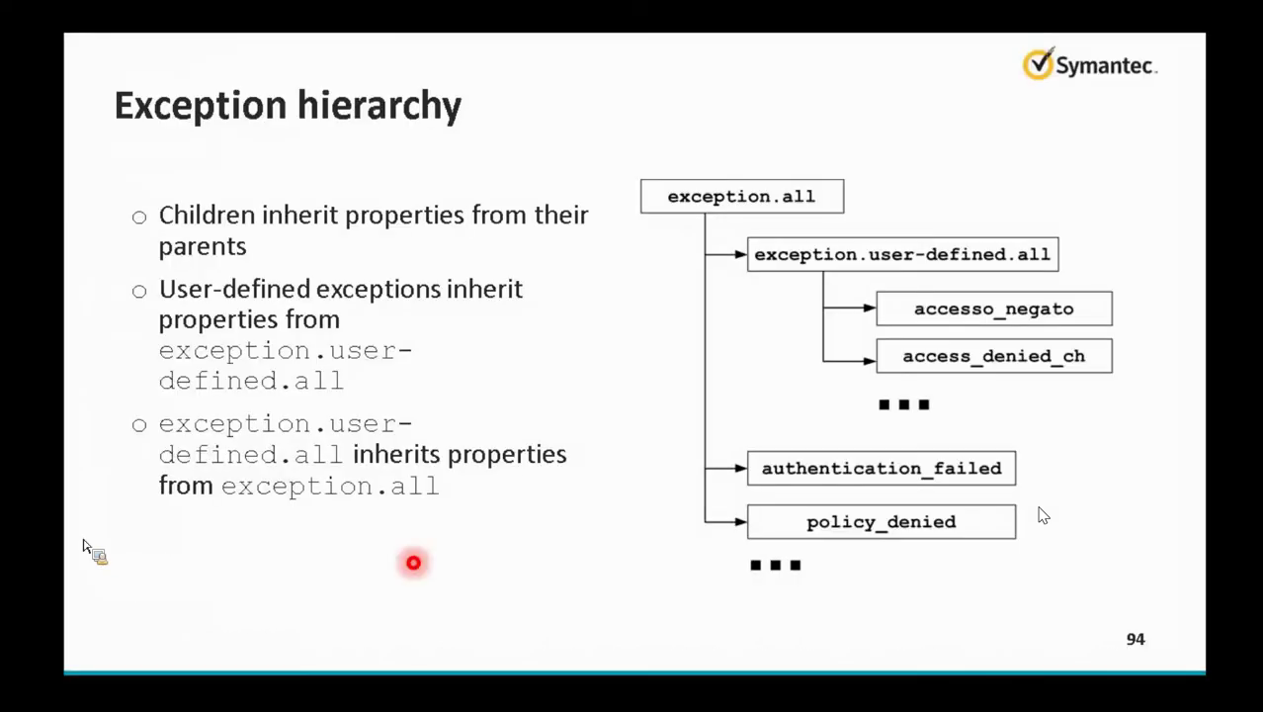
key("Right")
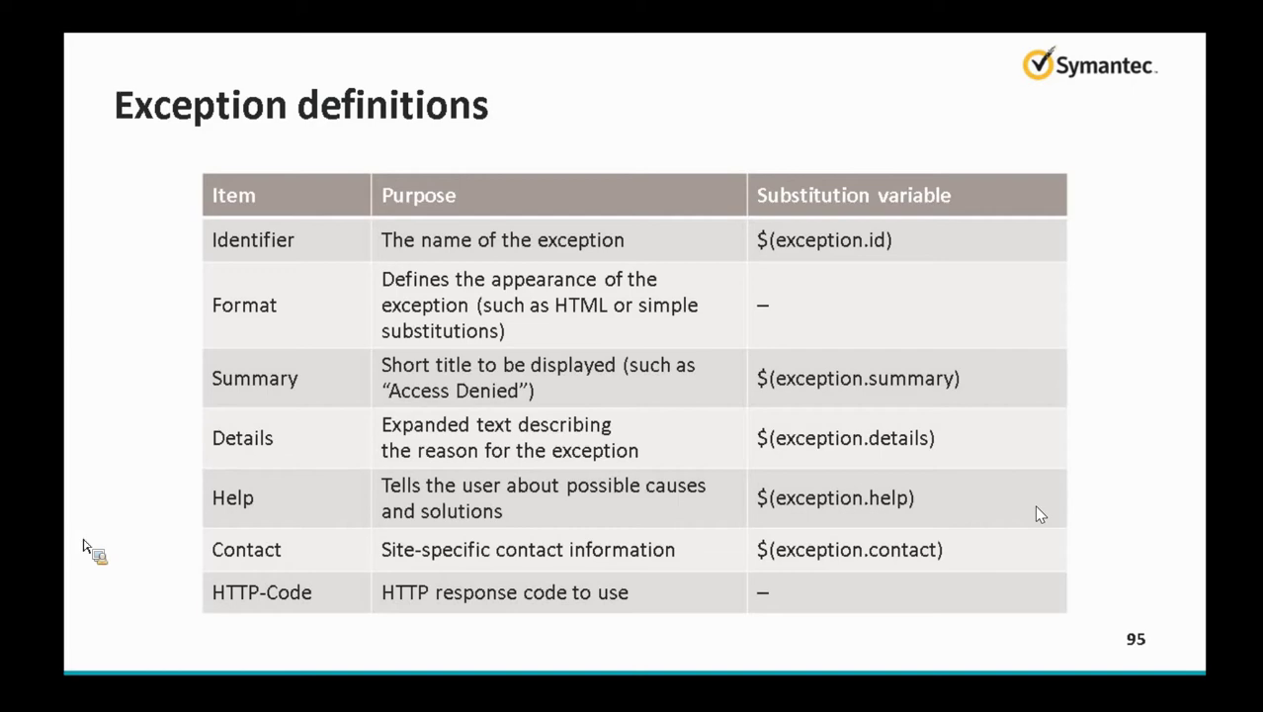
Step: Glance back at current_exception, then switch to Internet Explorer's hacking.com Access Denied page
key("alt+Tab")
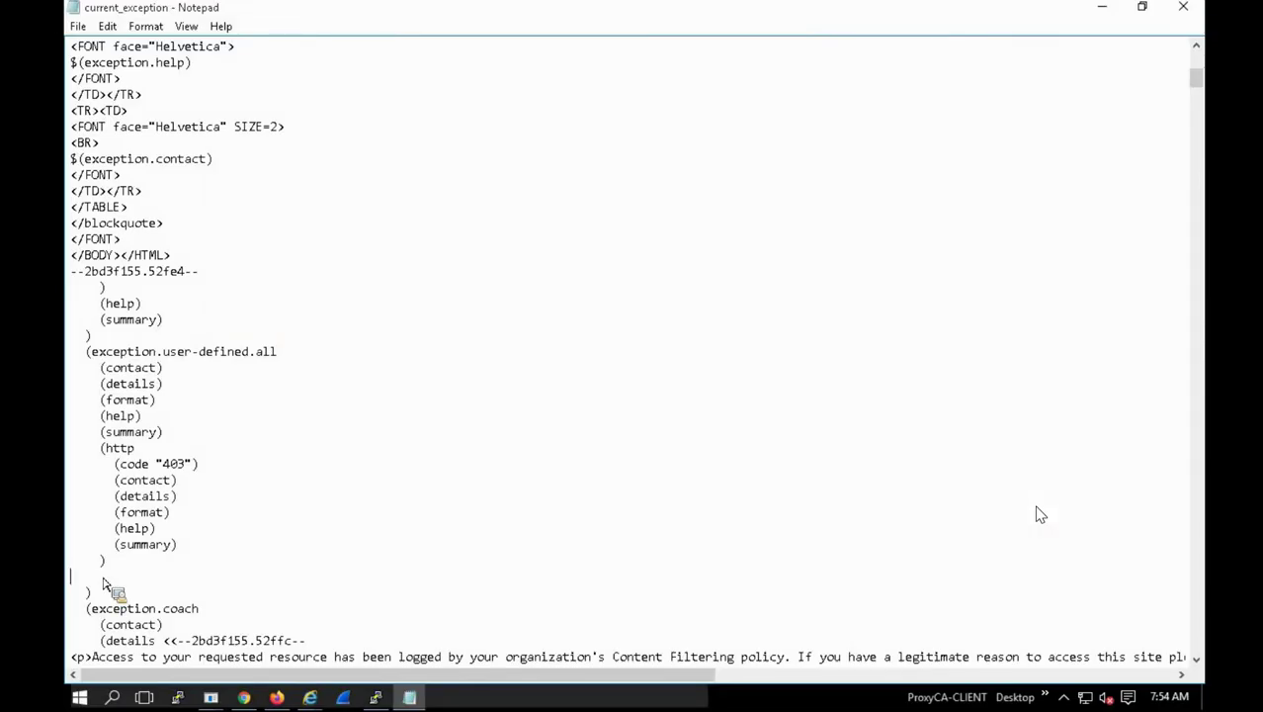
mouse_move(104, 583)
left_mouse_down()
mouse_move(87, 587)
mouse_move(154, 588)
mouse_move(241, 559)
mouse_move(166, 539)
mouse_move(191, 519)
mouse_move(207, 545)
left_mouse_up()
left_click_drag(207, 545, 528, 144)
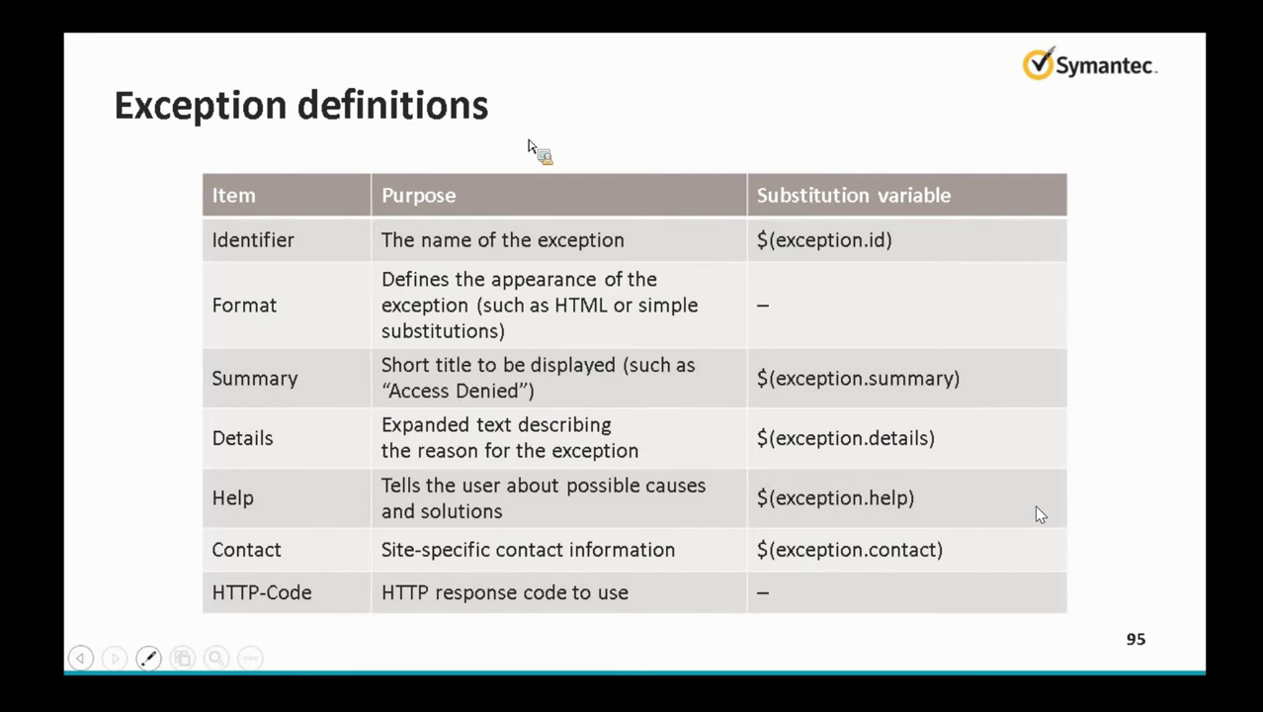
key("alt+Tab")
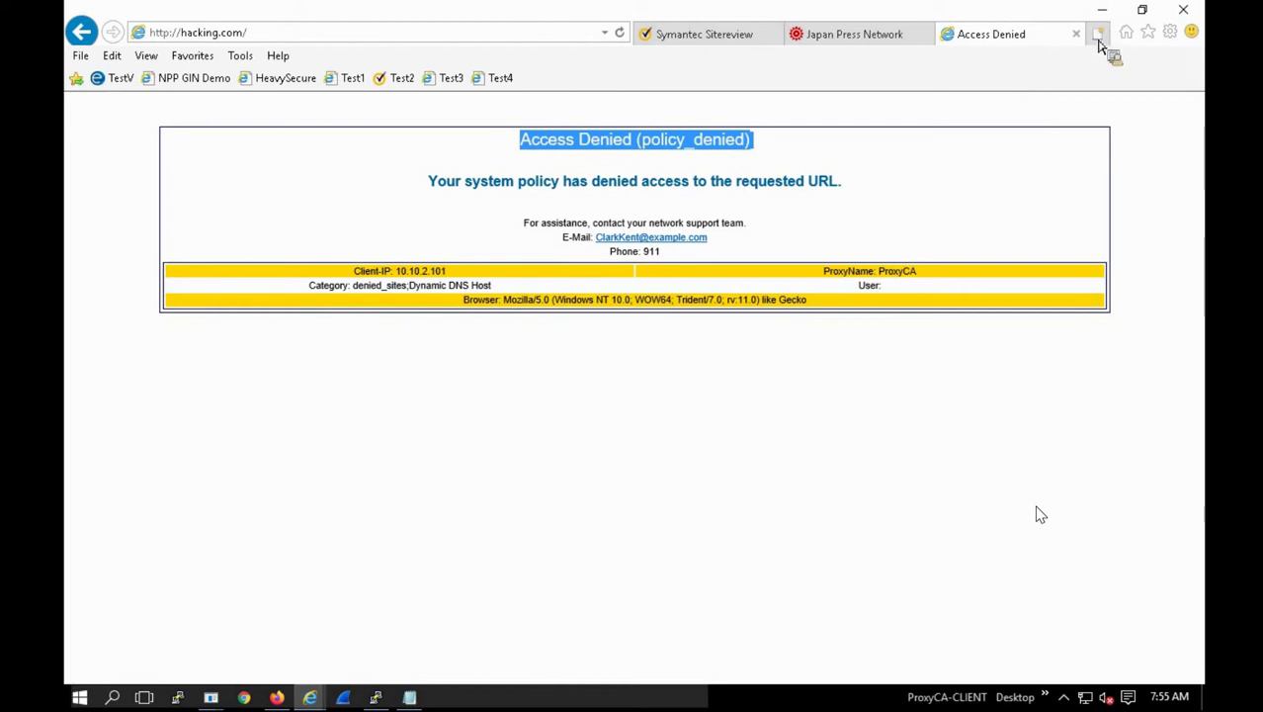
Step: Try loading sfasdfs09709709.com in a new tab, then sadczxvcxvcxvw.com
left_click(1098, 40)
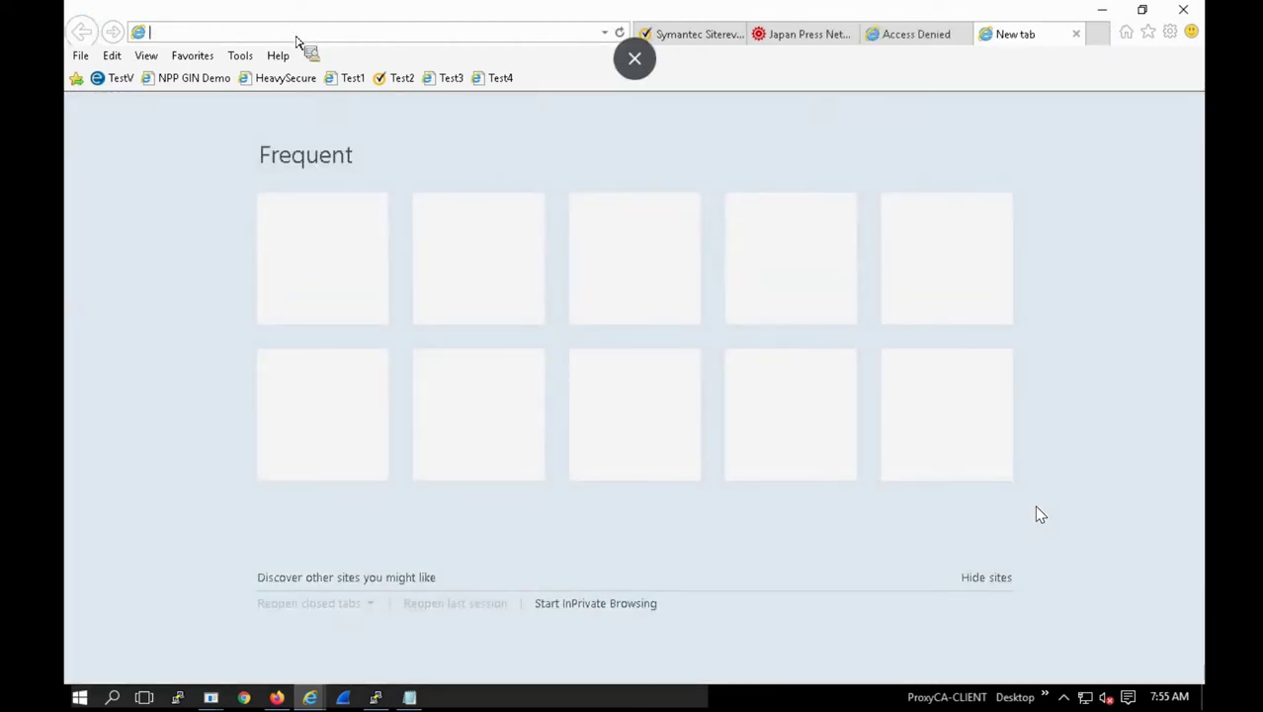
type("sfasdfs09709709")
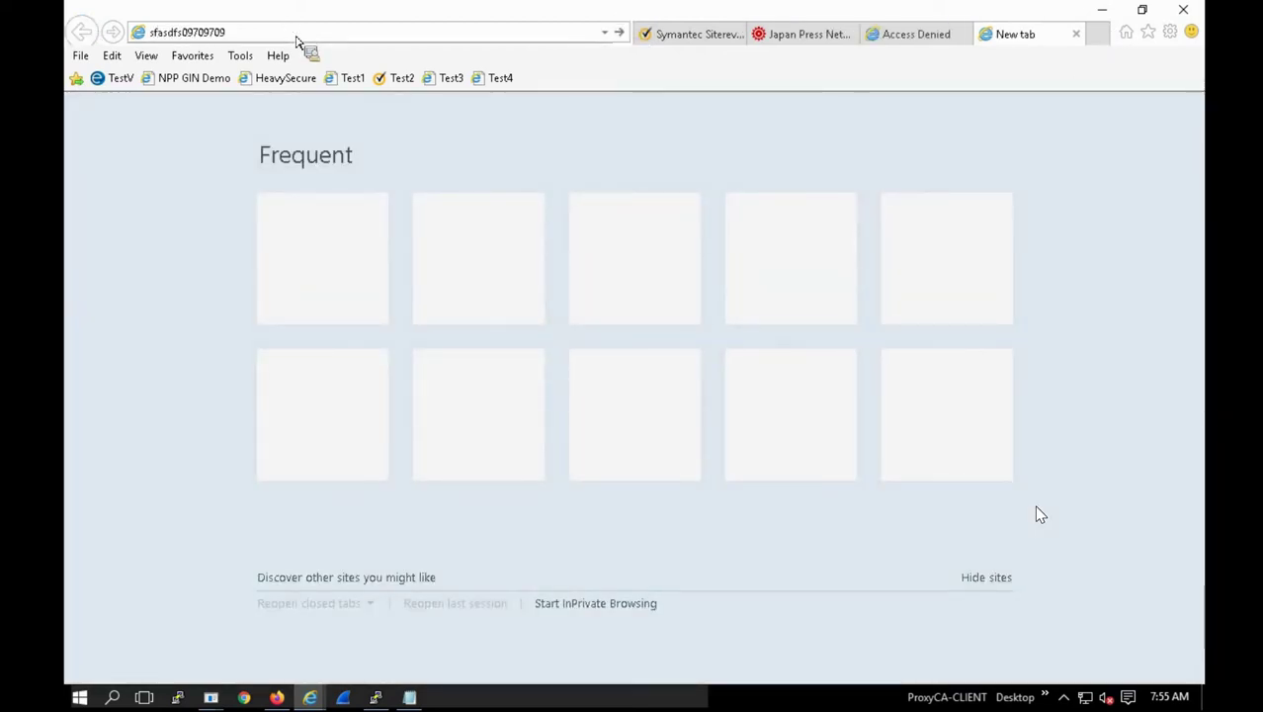
type(".com")
key("Return")
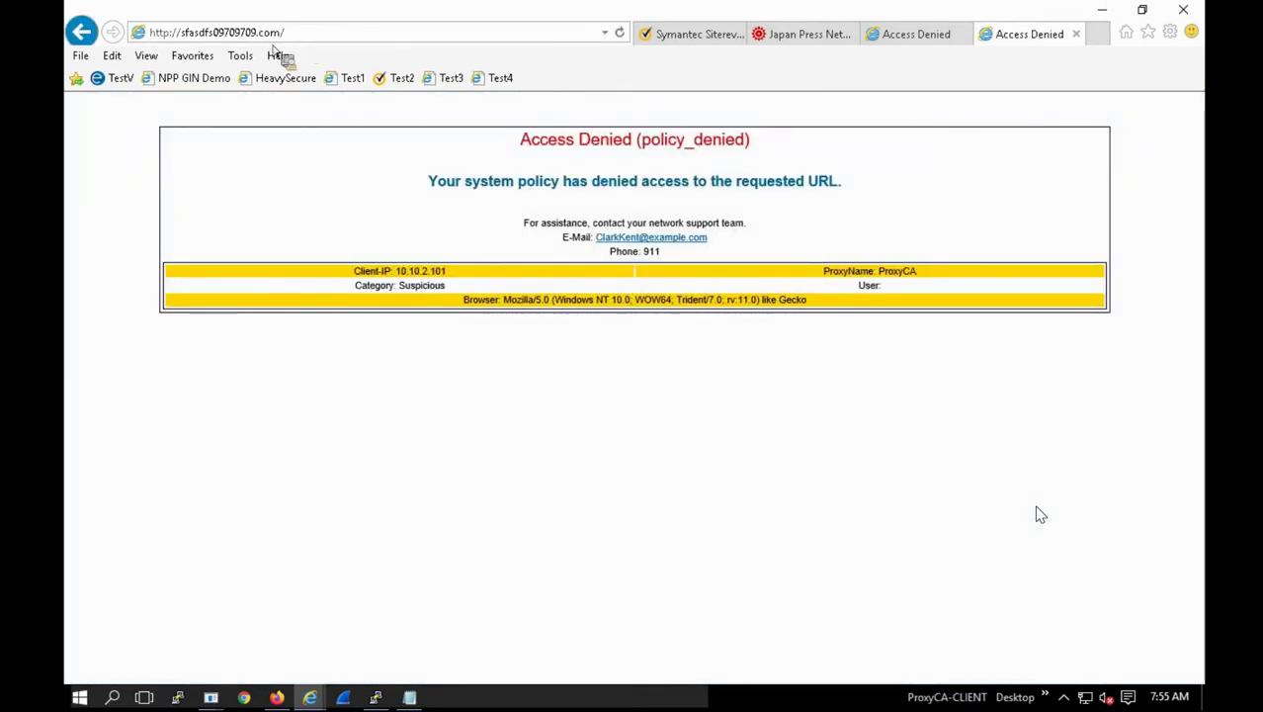
left_click(314, 36)
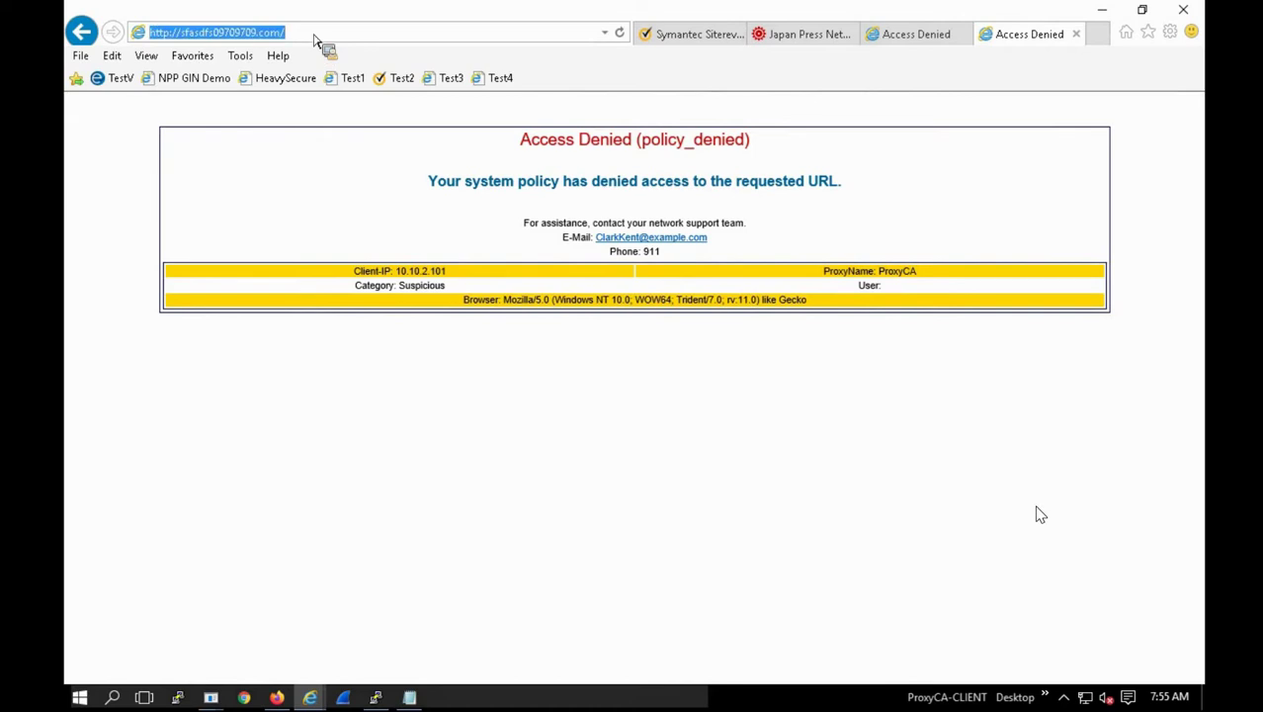
type("sad")
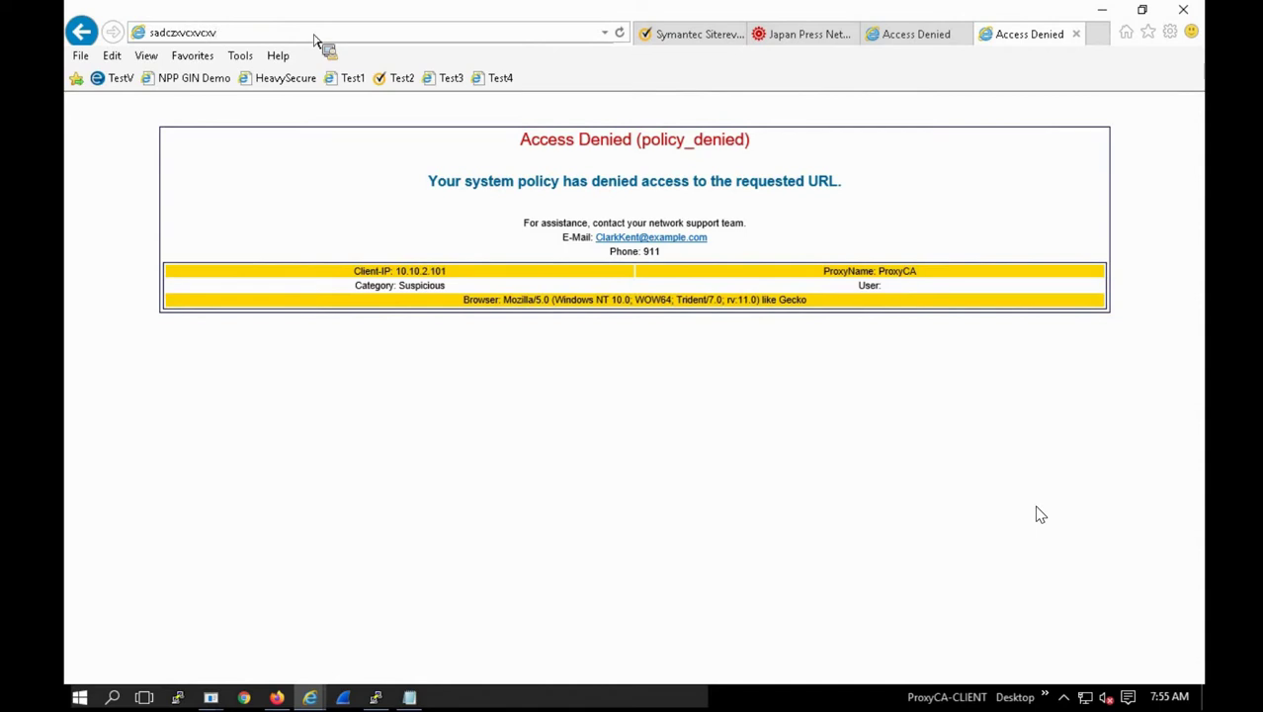
type("czxvcxvcxvw.com")
key("Return")
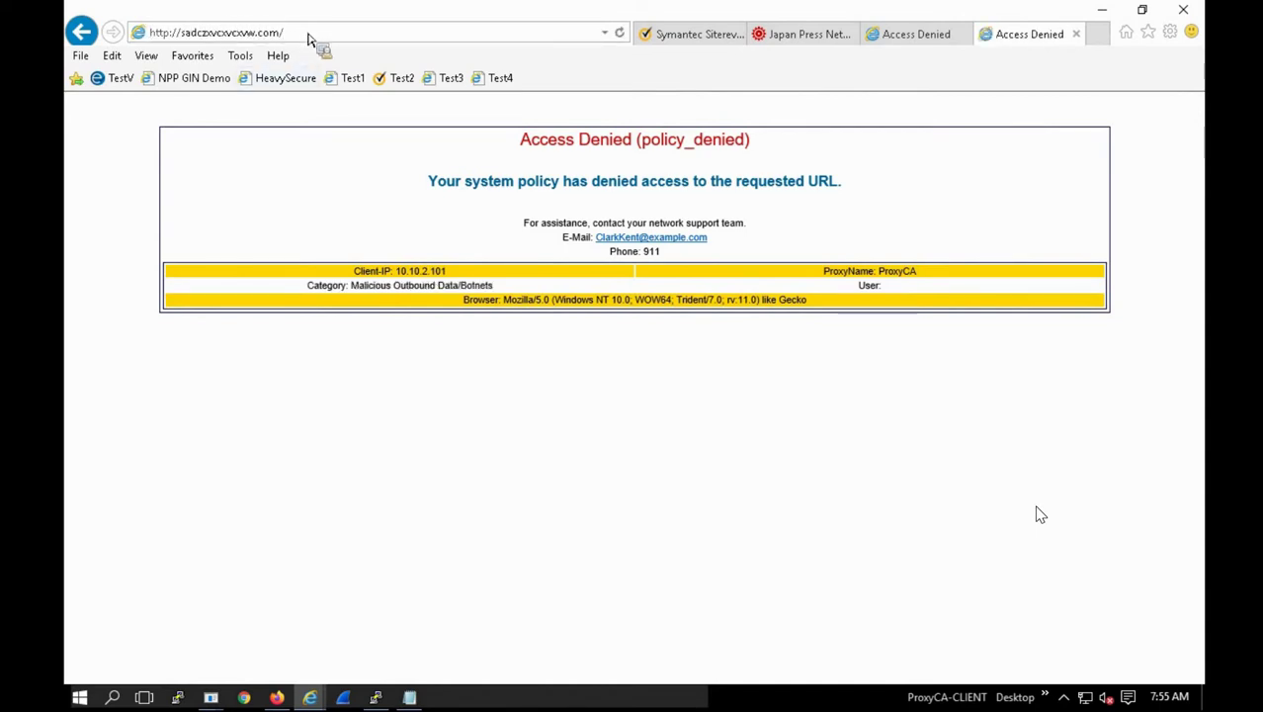
Step: Load abc55fgjsd.net and highlight its Category: Suspicious line on the Access Denied page
left_click(297, 36)
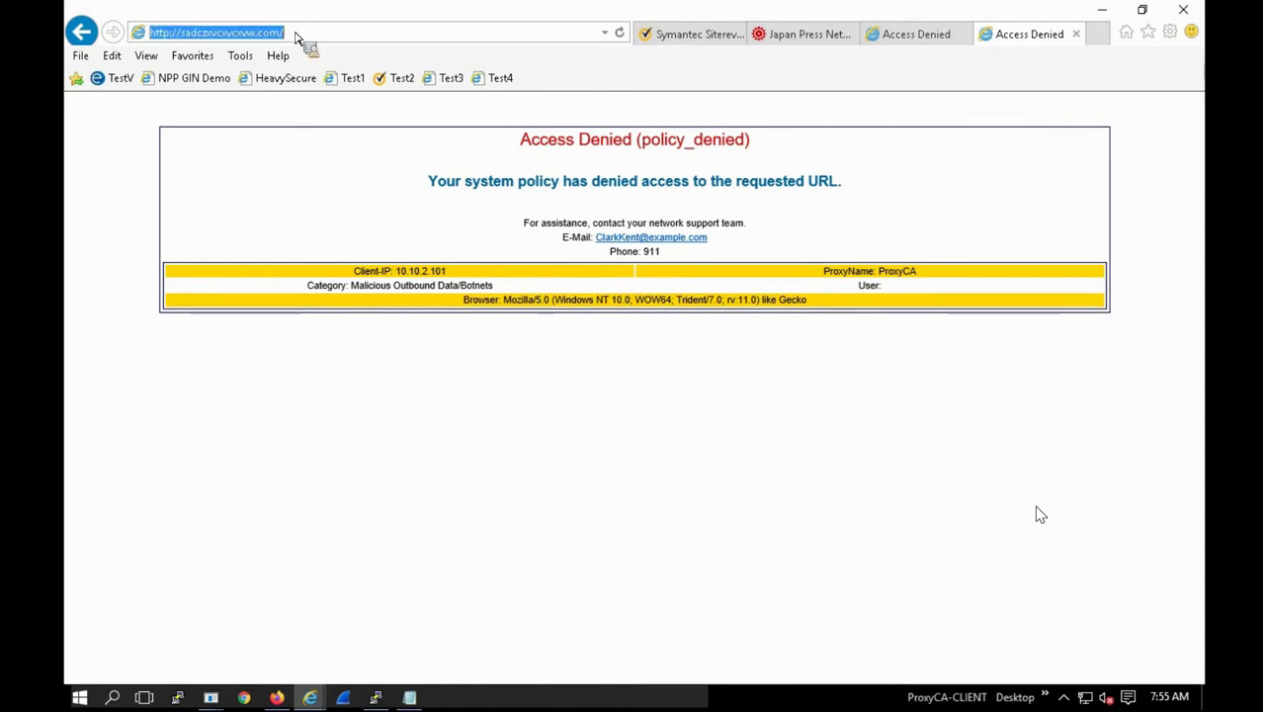
left_click(294, 37)
left_click_drag(295, 37, 184, 33)
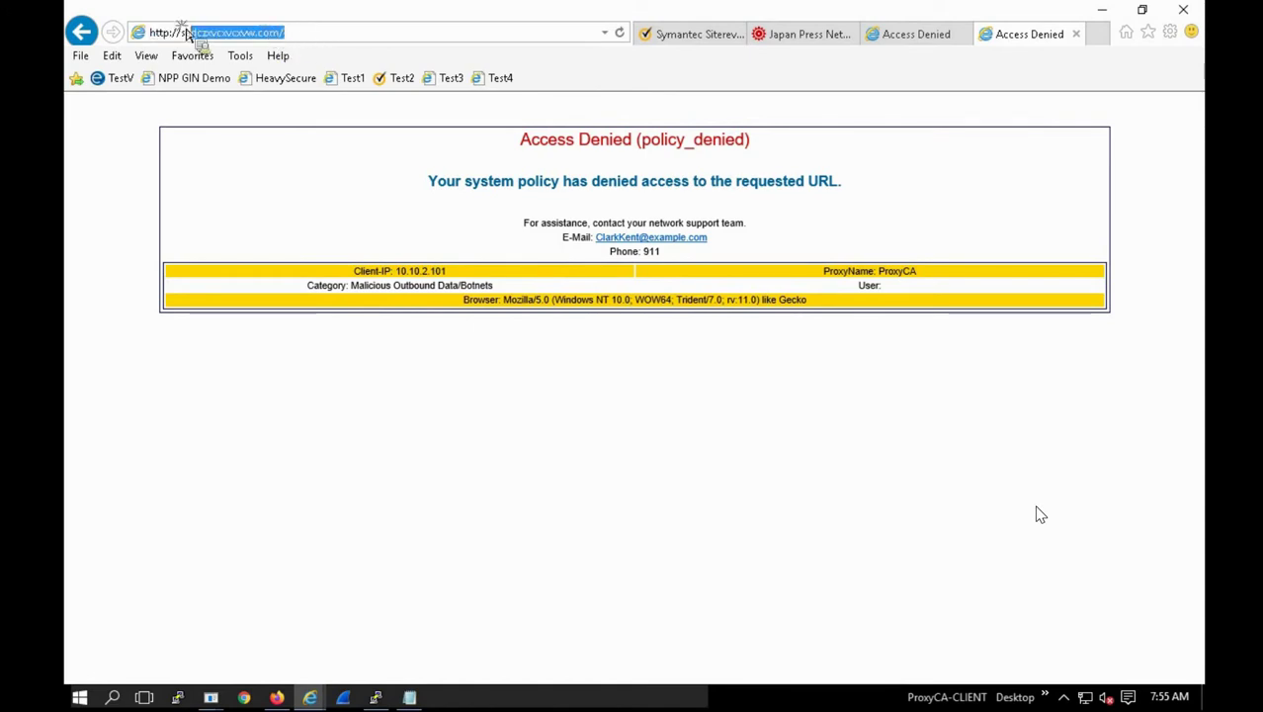
type("sxc")
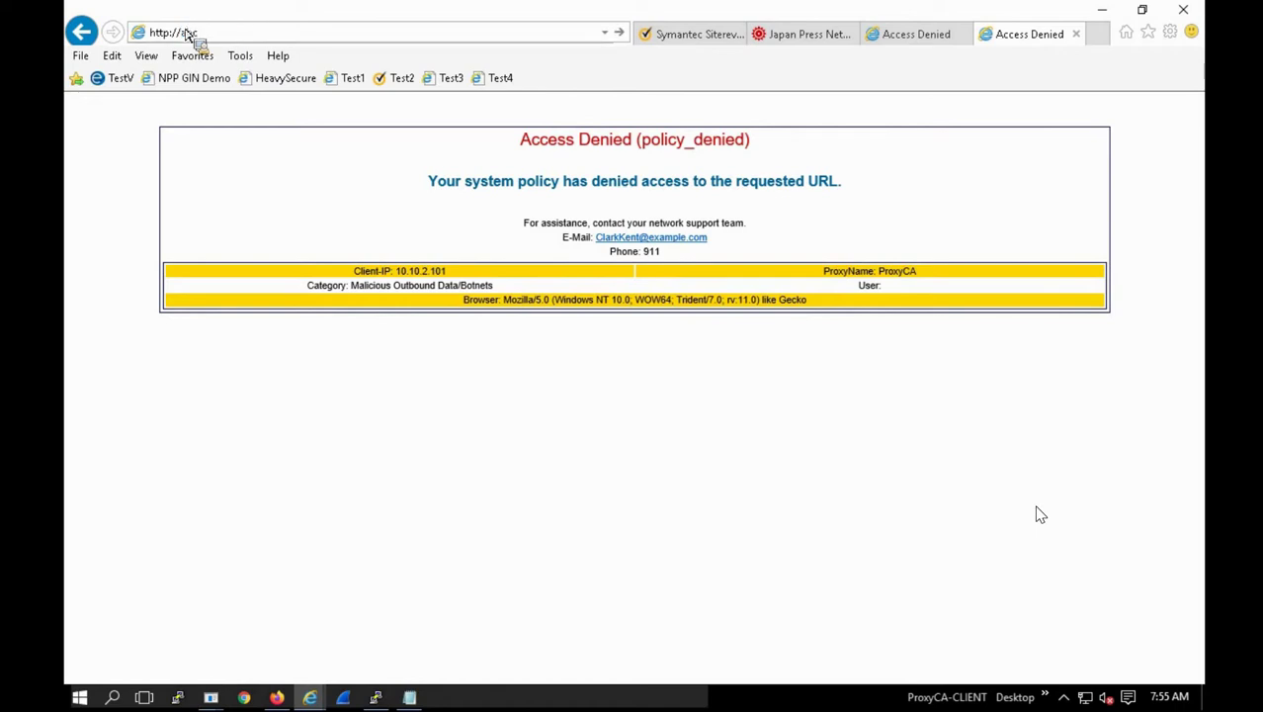
type("5")
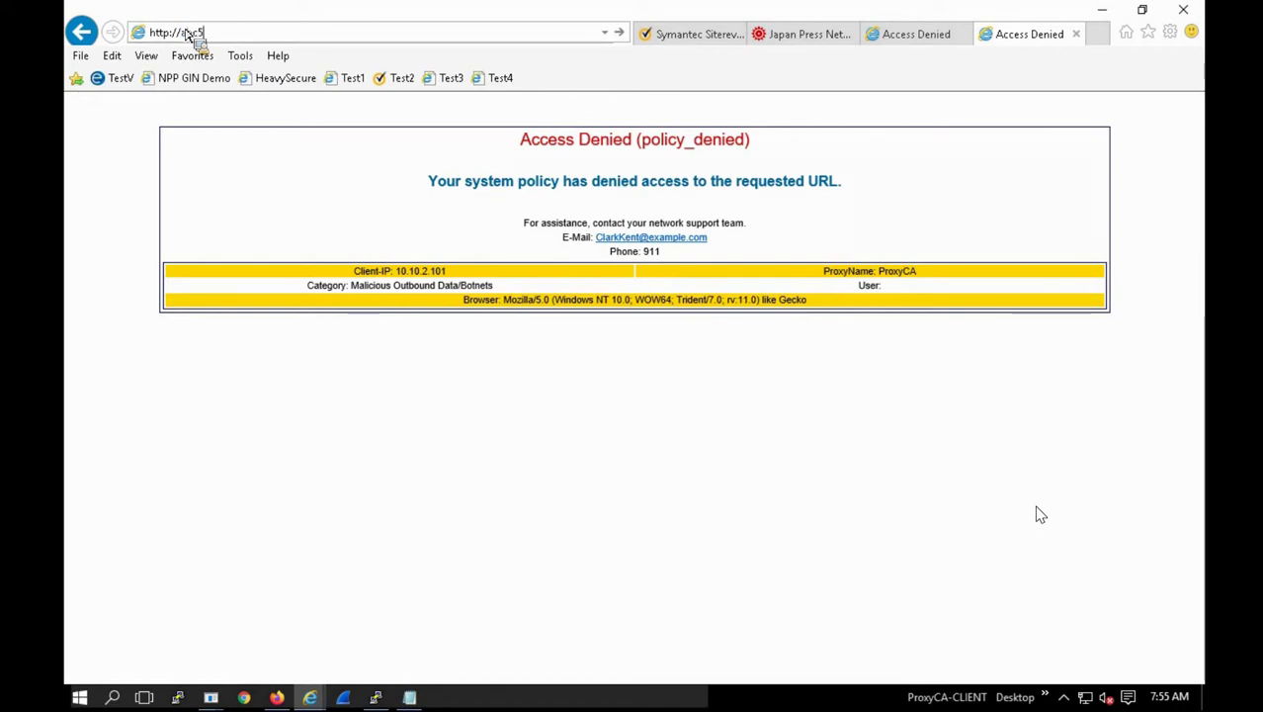
type("5fgjsd.net")
key("Return")
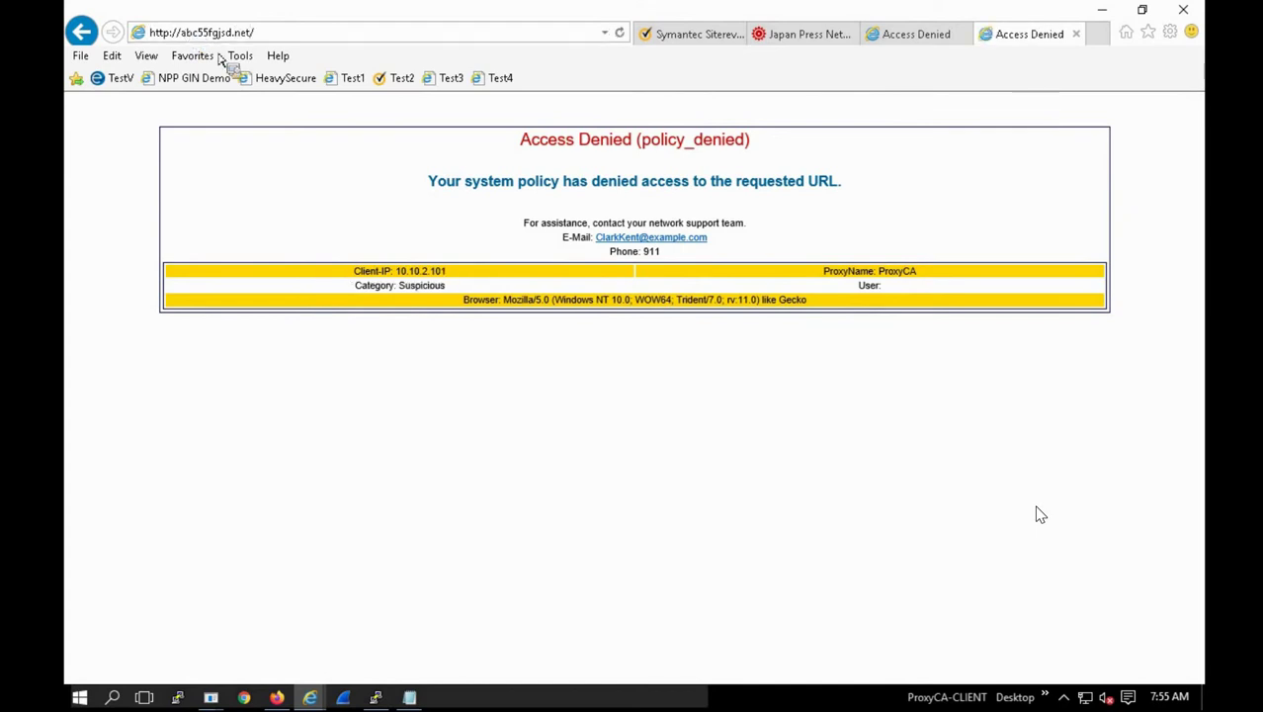
left_click_drag(449, 293, 373, 294)
left_click_drag(546, 161, 415, 584)
Step: Close the exceptions editor, disable the WAL-my layer 1 layer, and install the policy
left_click(425, 613)
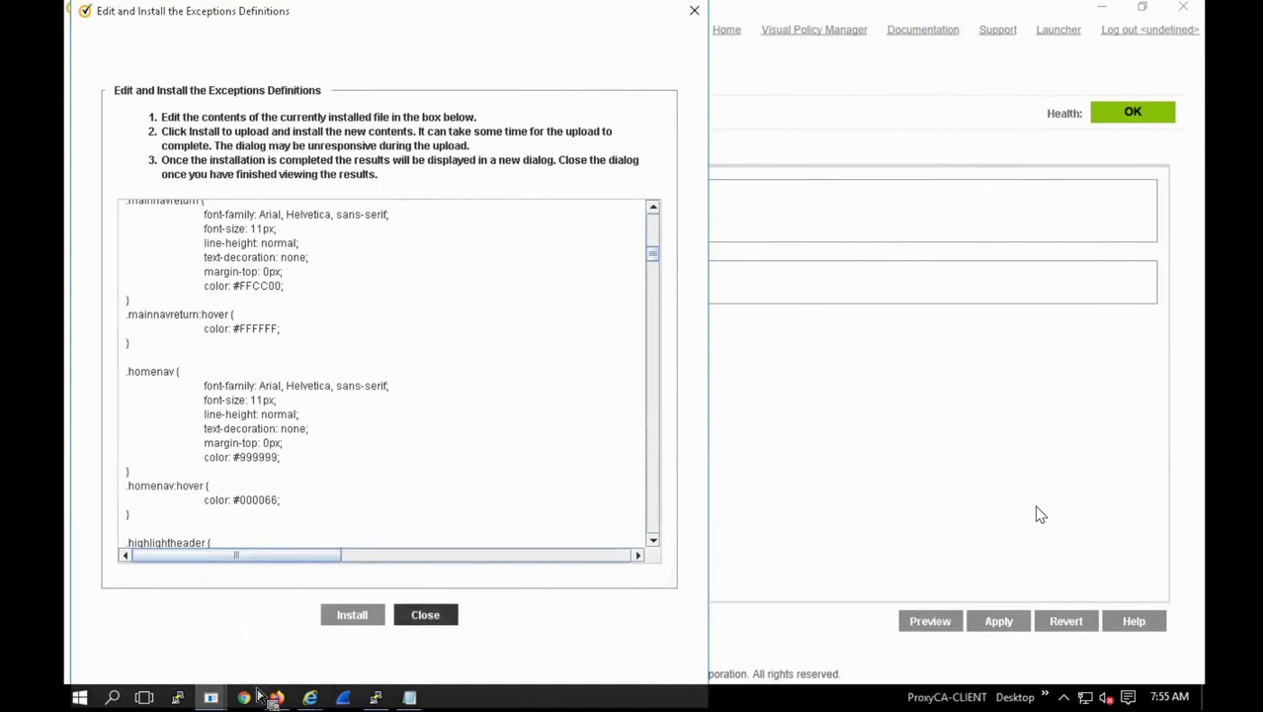
mouse_move(213, 698)
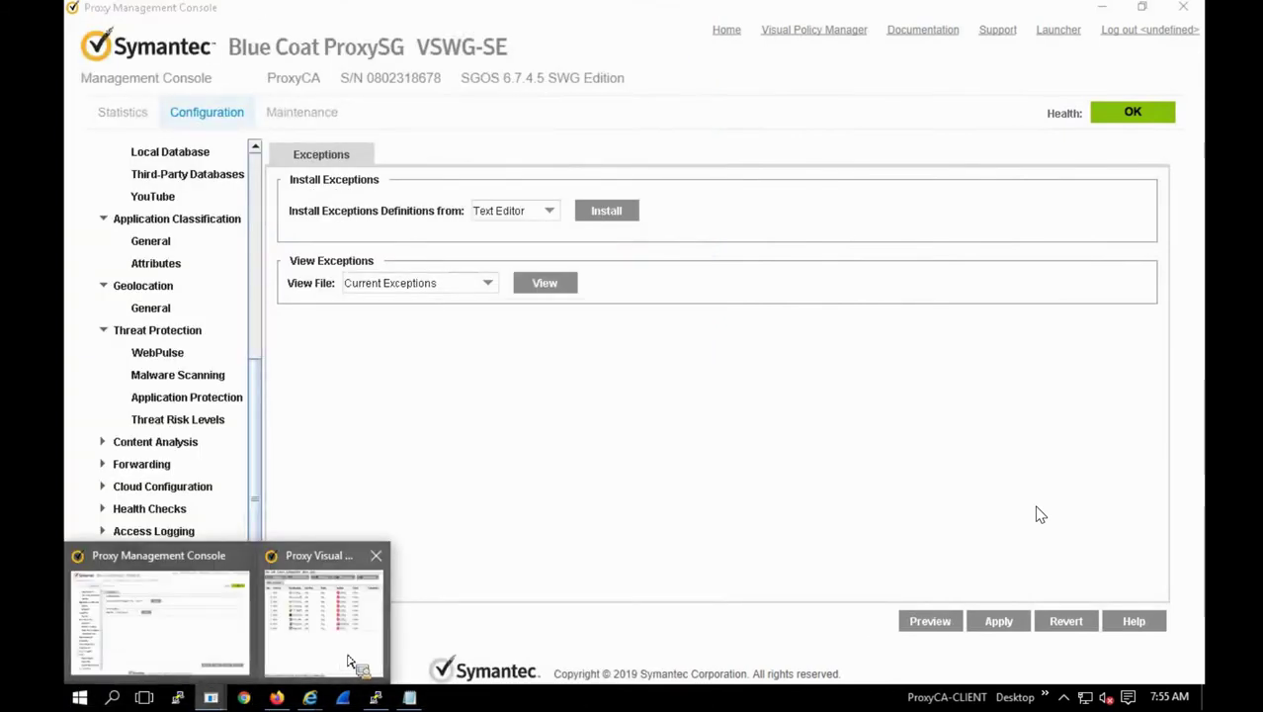
left_click_drag(405, 643, 417, 169)
right_click(416, 169)
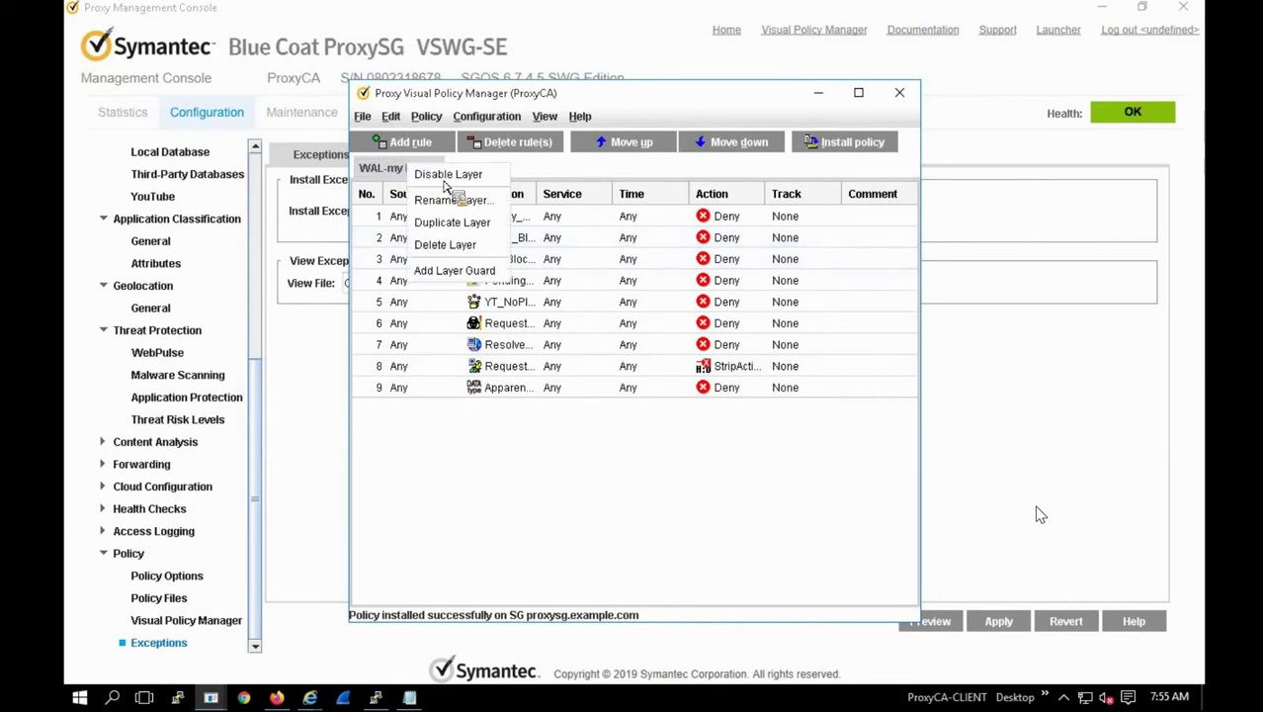
left_click(447, 176)
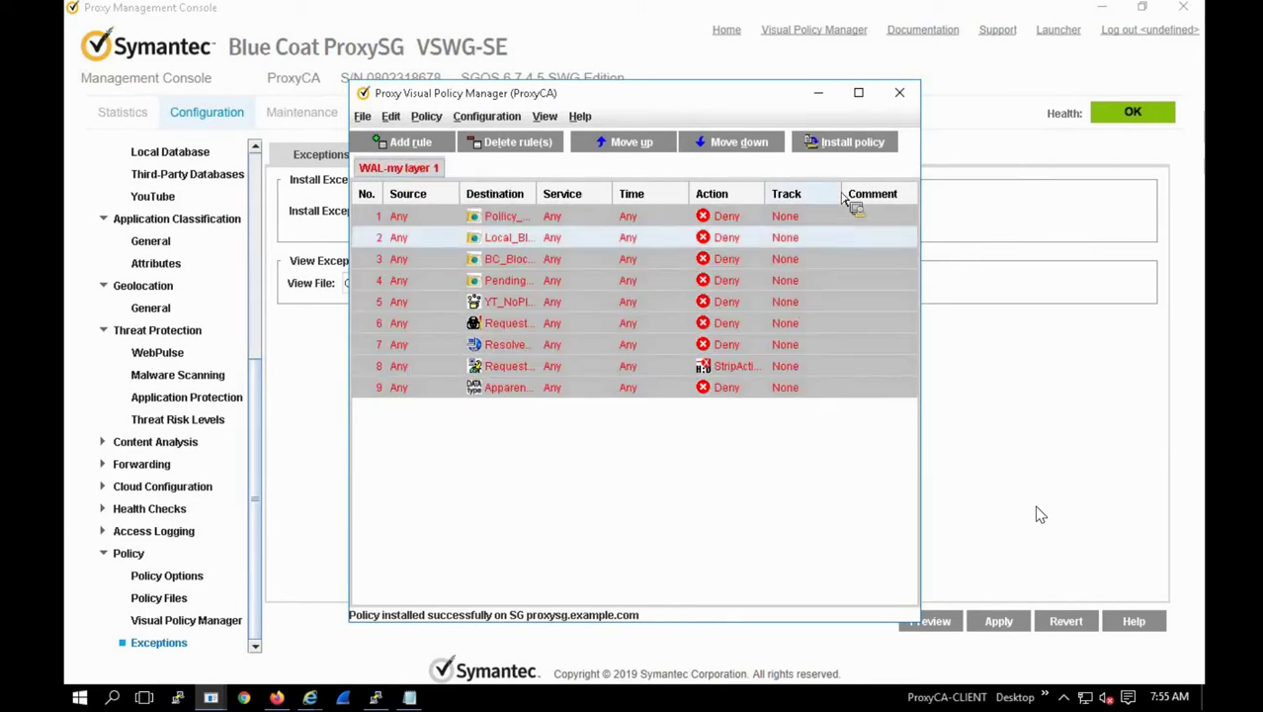
left_click(839, 145)
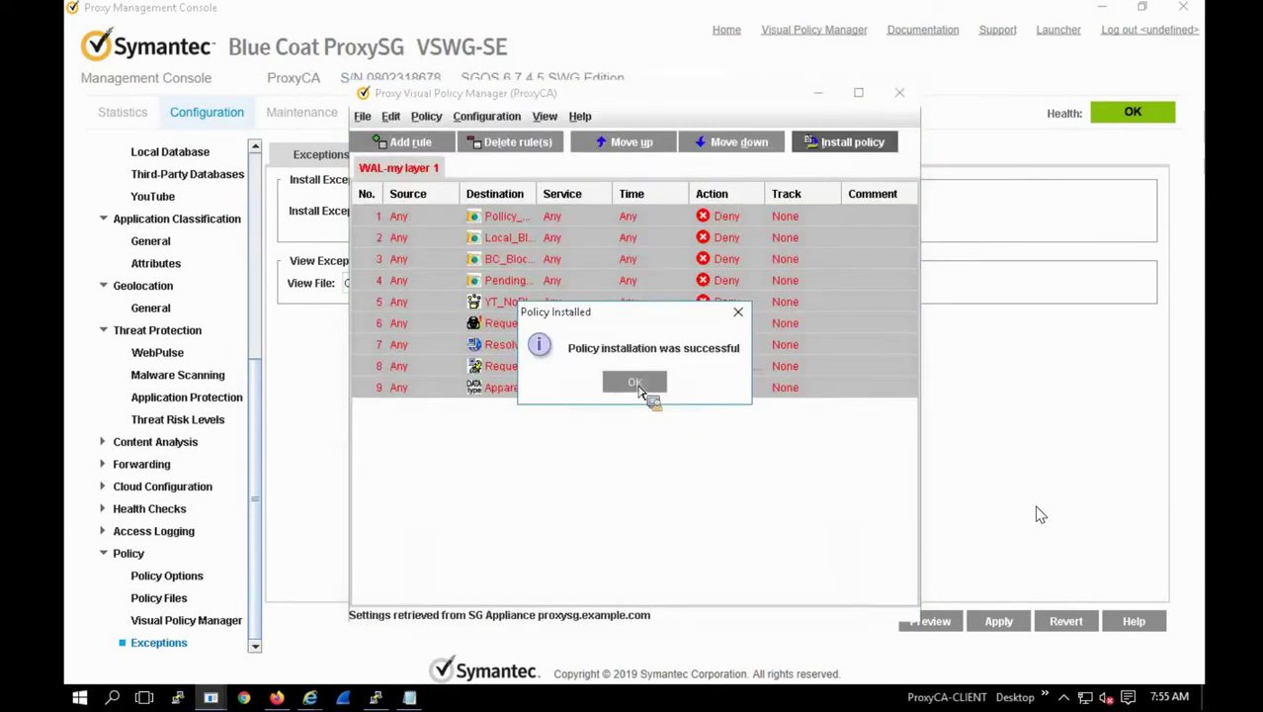
key("Return")
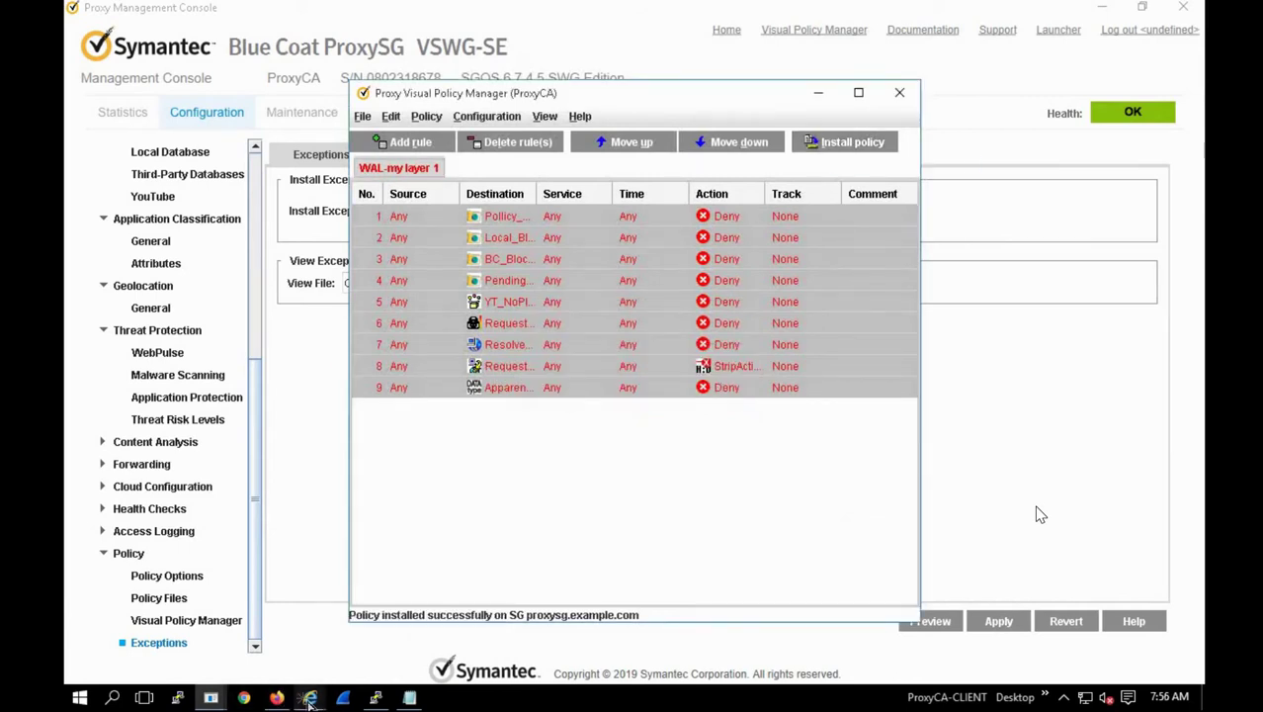
Step: Reload abc55fgjsd.net to get the dns_unresolved_hostname Network Error, then bring up table_exception in Notepad
mouse_move(310, 700)
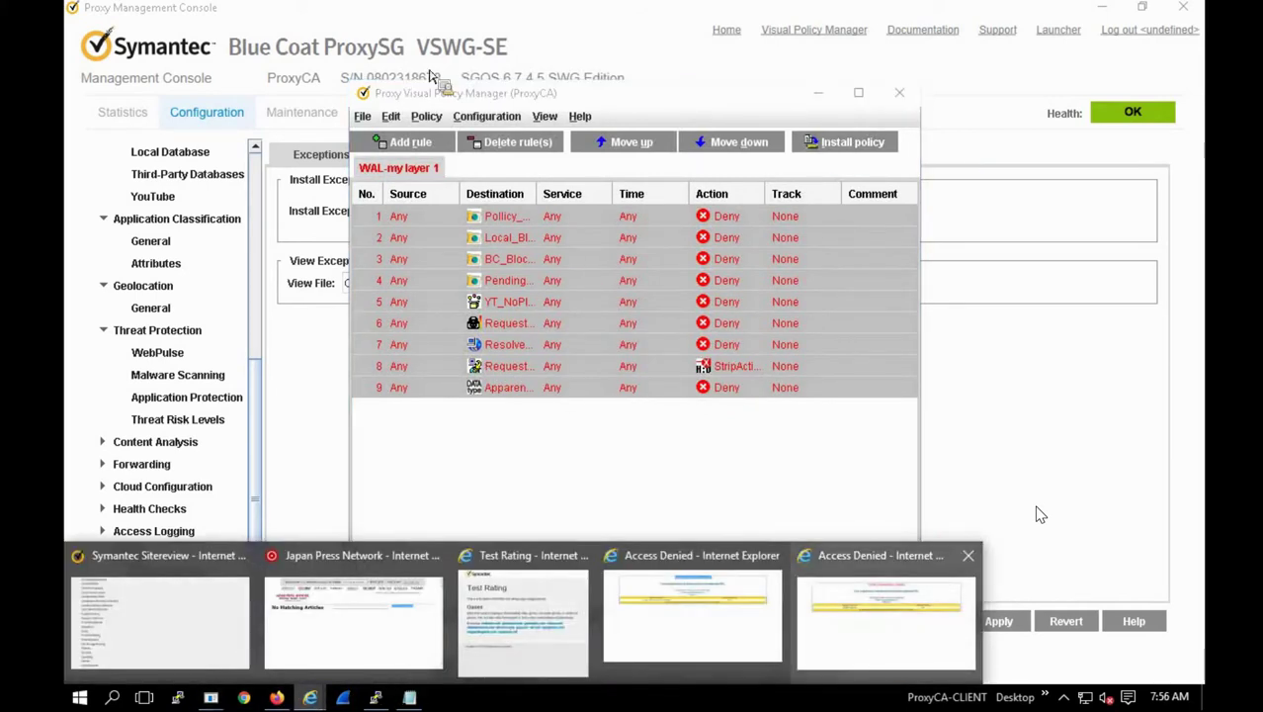
left_click(886, 653)
key("alt+d")
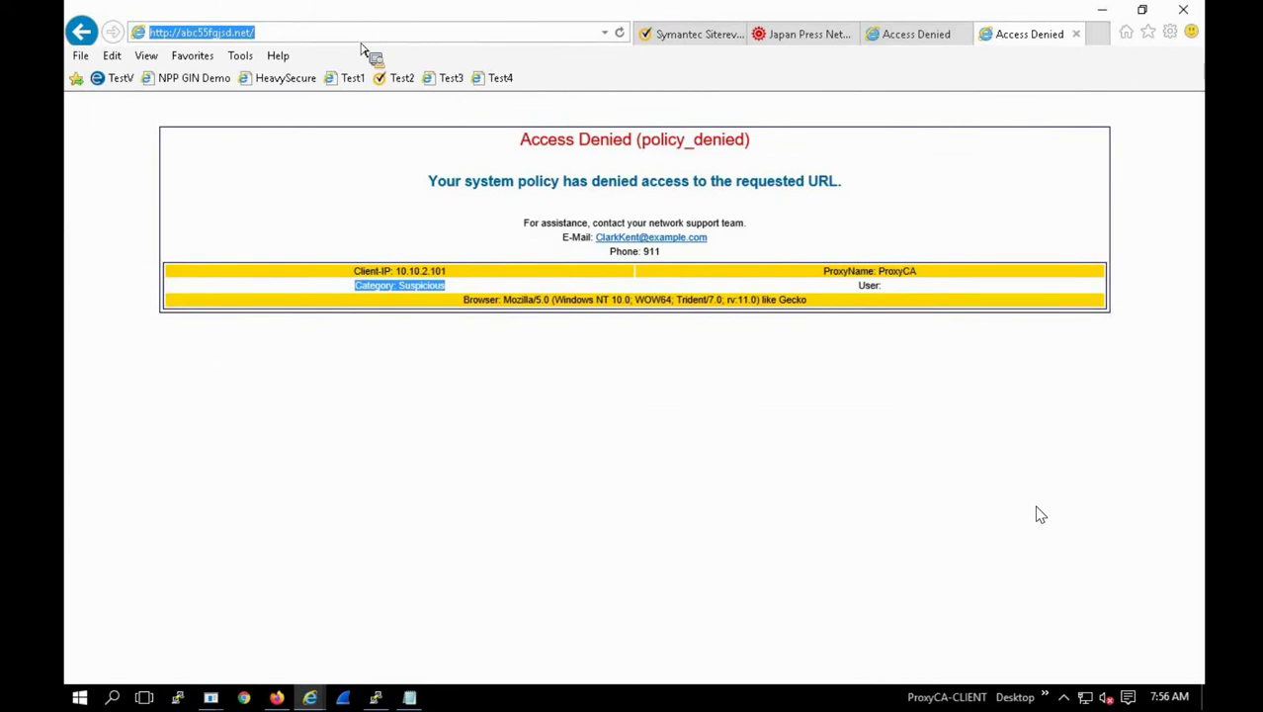
key("Return")
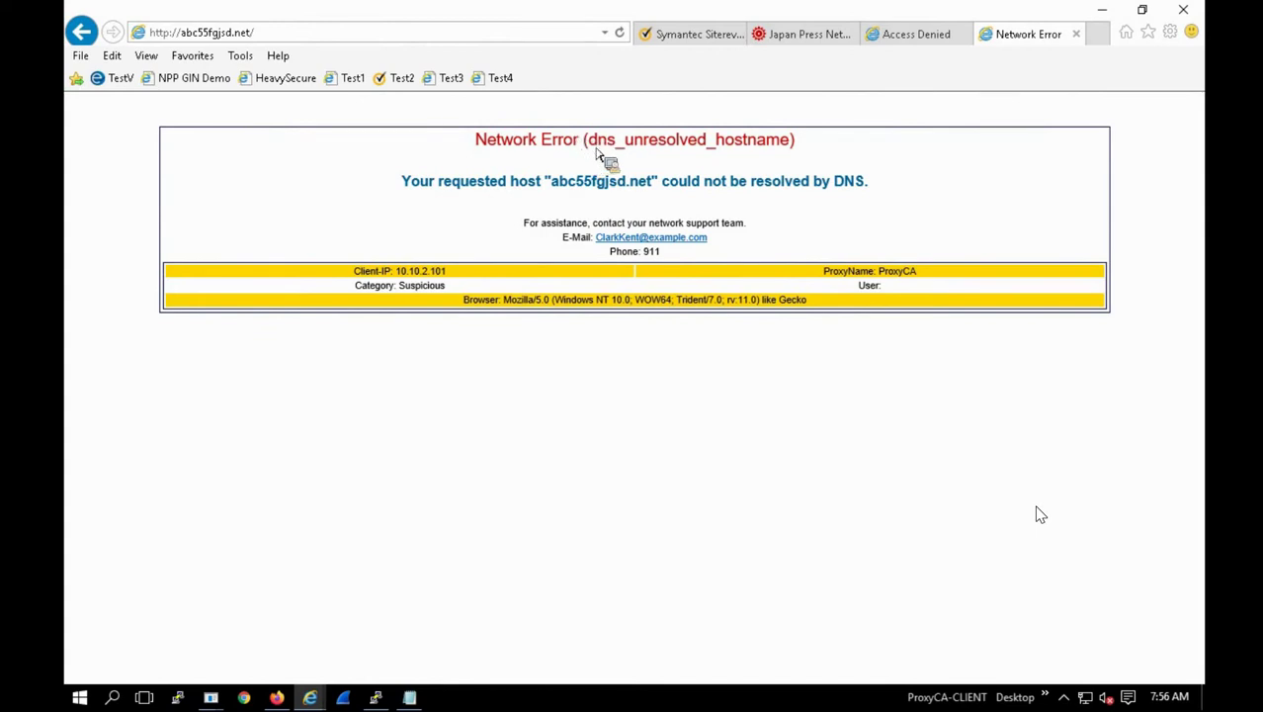
left_click_drag(587, 140, 779, 152)
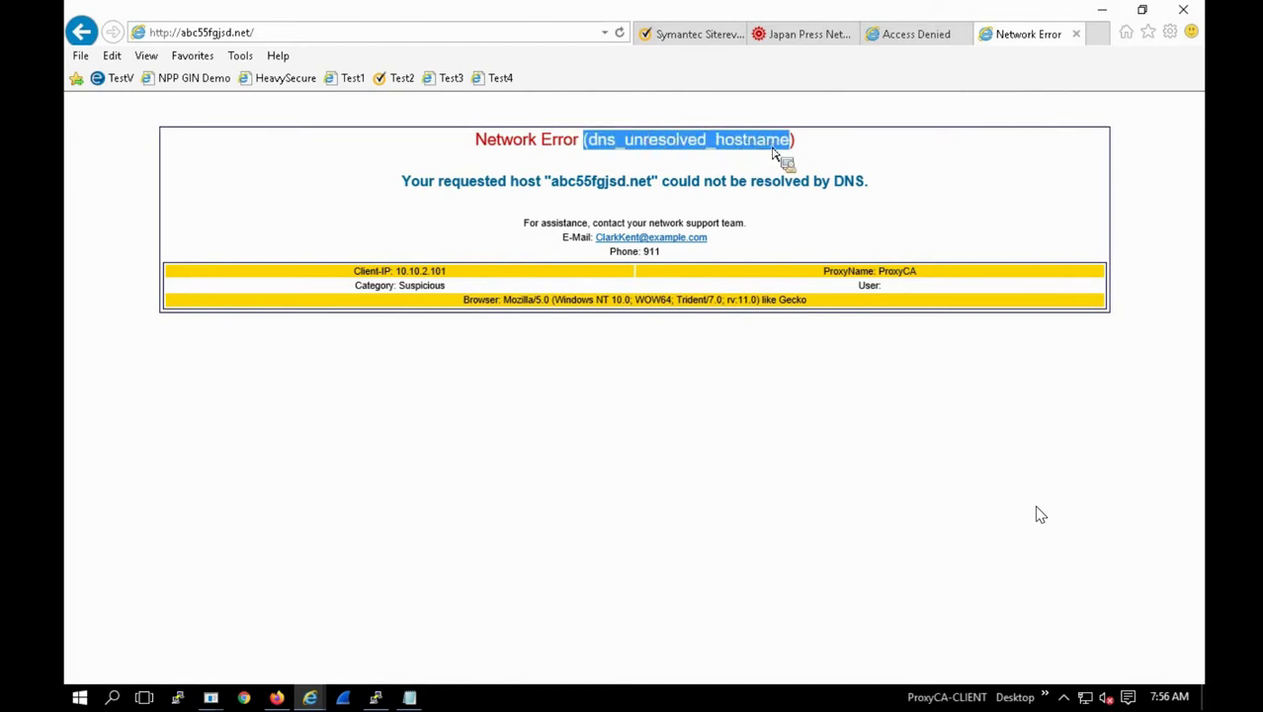
left_click_drag(594, 453, 594, 293)
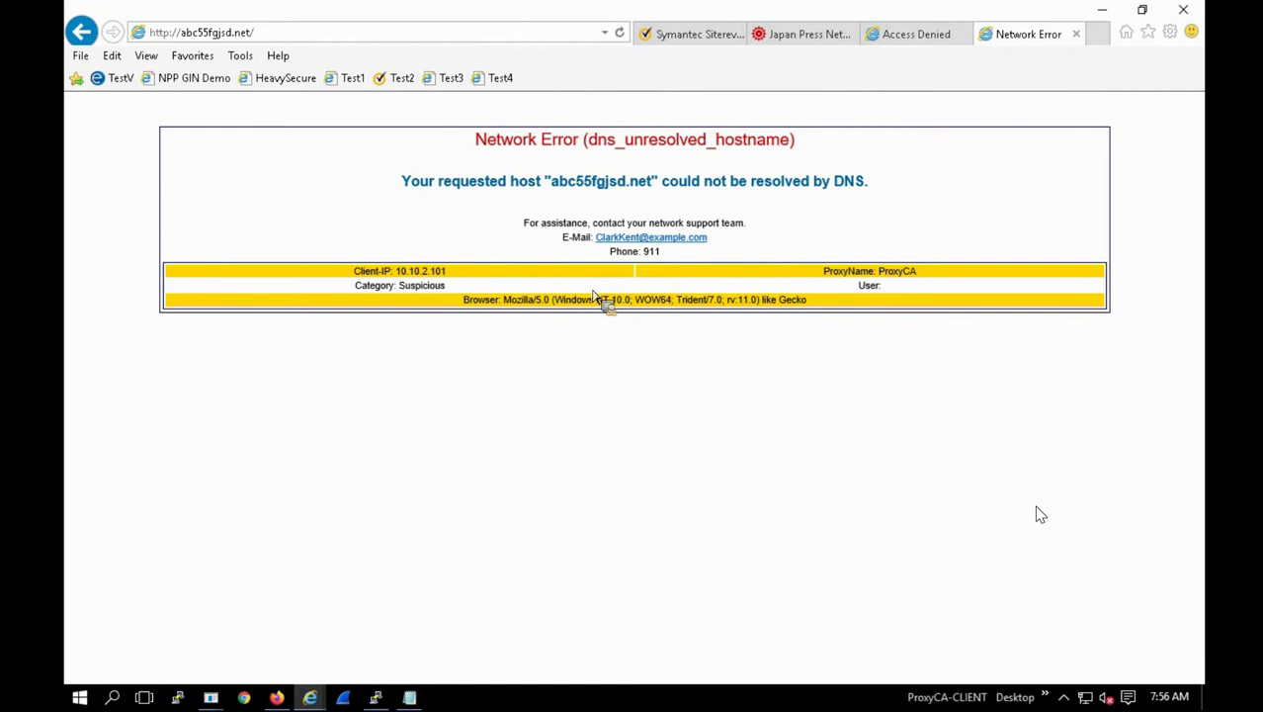
left_click_drag(594, 298, 70, 46)
scroll(141, 226, "down", 7)
scroll(142, 217, "up", 7)
scroll(312, 455, "down", 6)
scroll(312, 455, "down", 20)
scroll(330, 484, "down", 20)
scroll(231, 564, "down", 20)
scroll(228, 567, "down", 10)
scroll(235, 564, "down", 8)
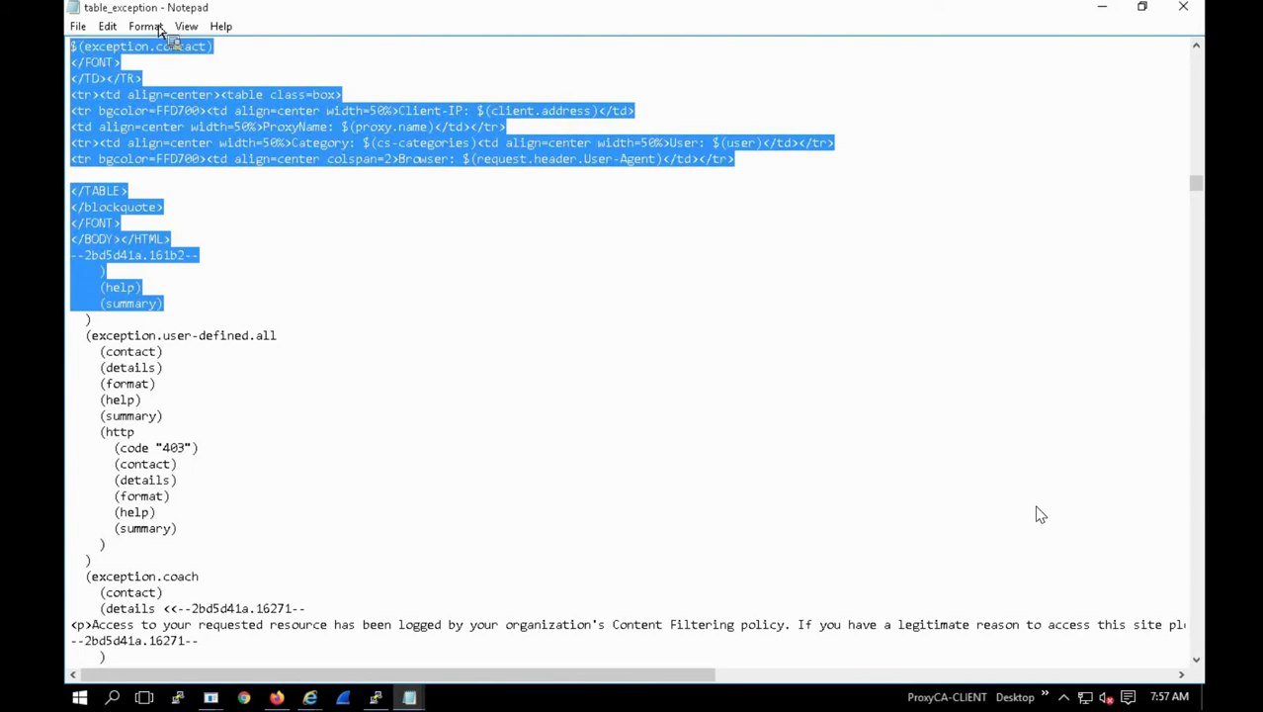
left_click(265, 348)
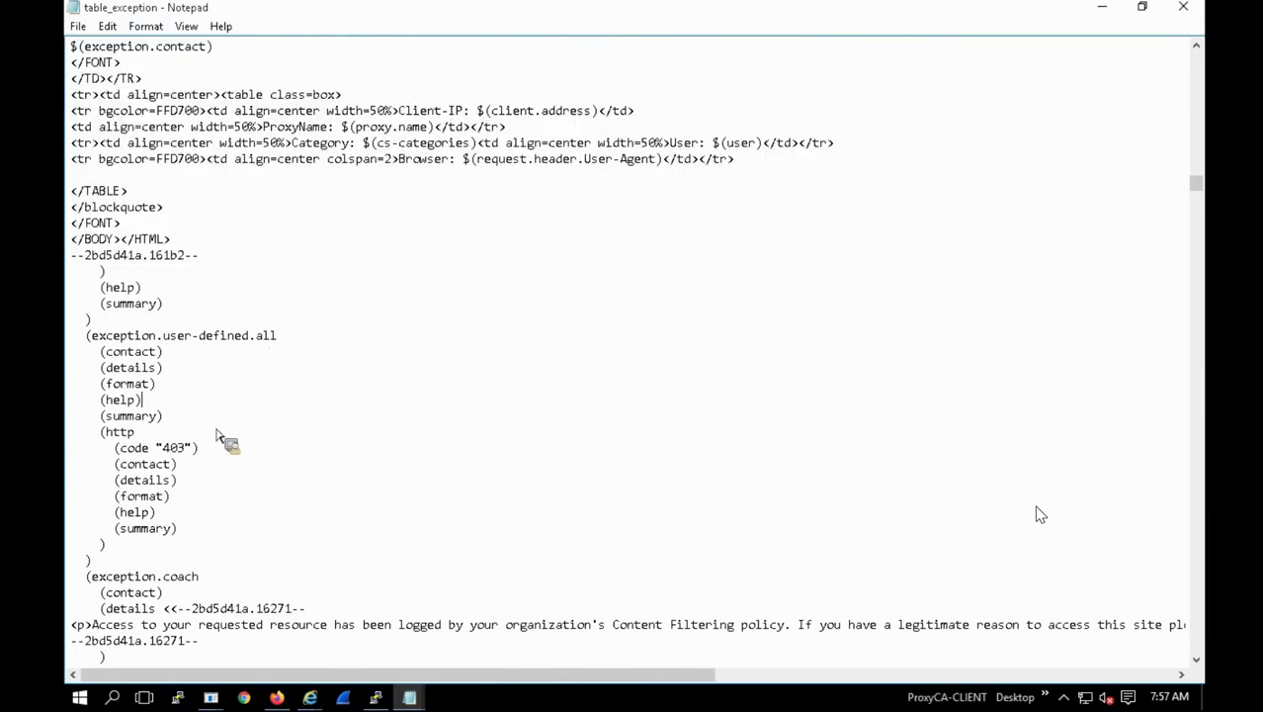
left_click(376, 700)
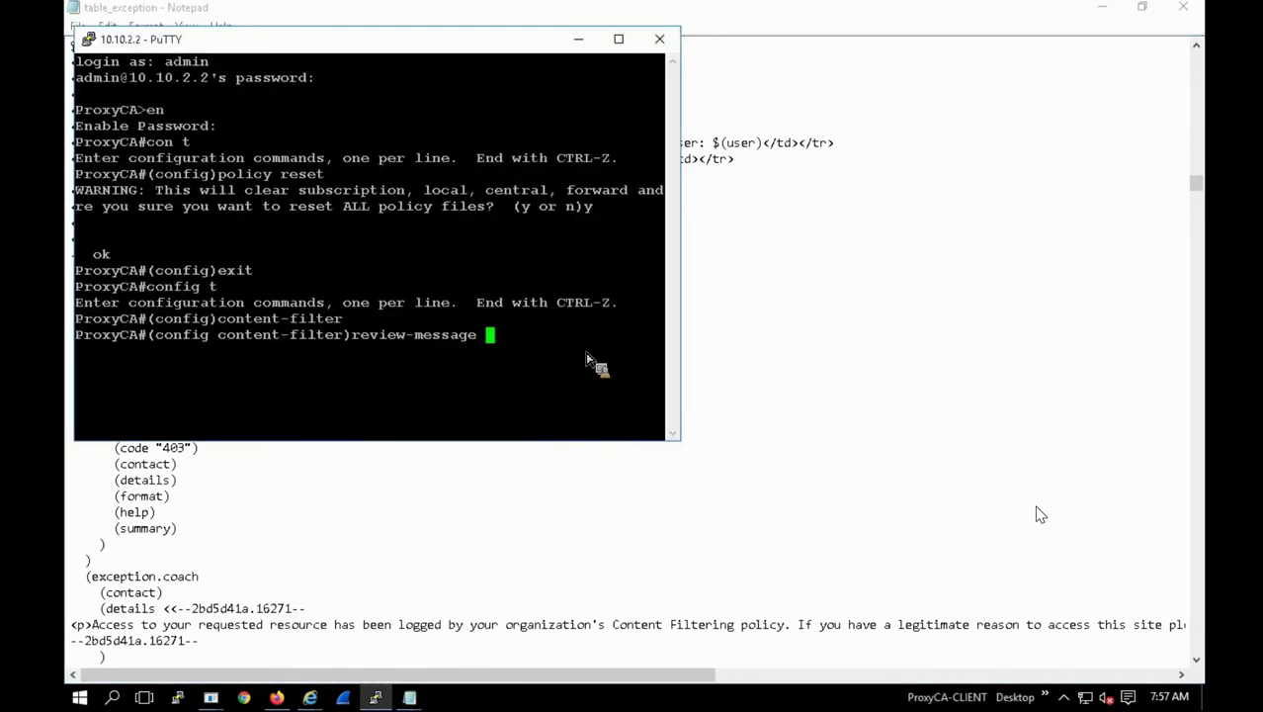
Step: Exit content-filter configuration and enter exceptions configuration mode in PuTTY
key("BackSpace")
key("BackSpace")
key("BackSpace")
key("BackSpace")
key("BackSpace")
key("BackSpace")
key("BackSpace")
key("BackSpace")
key("BackSpace")
key("BackSpace")
key("BackSpace")
key("BackSpace")
key("BackSpace")
key("BackSpace")
key("BackSpace")
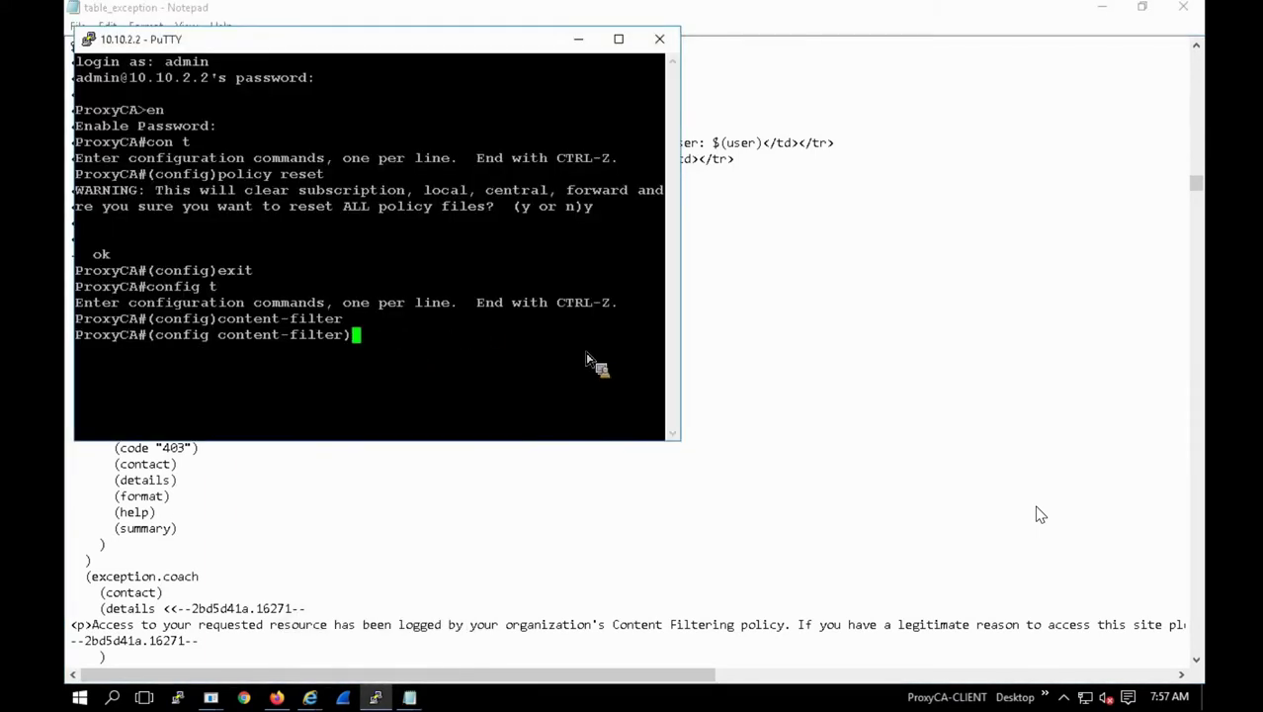
type("exit")
key("Return")
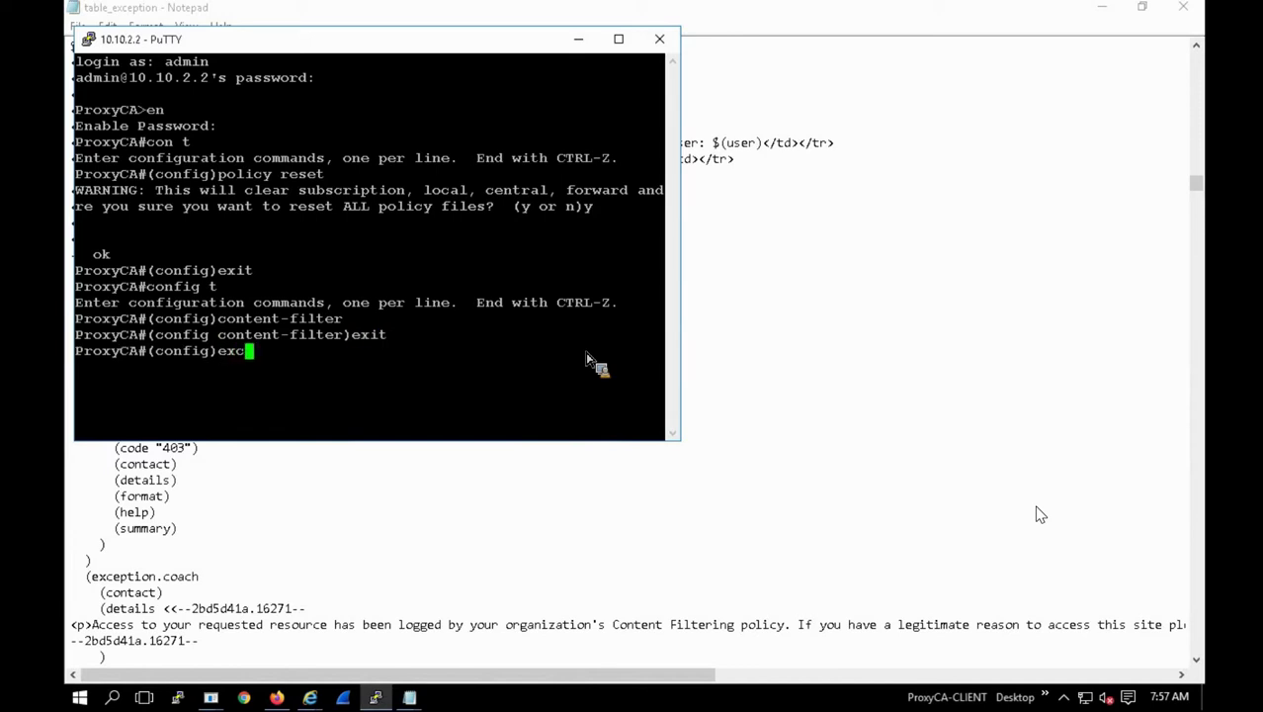
type("exc")
key("Tab")
key("Return")
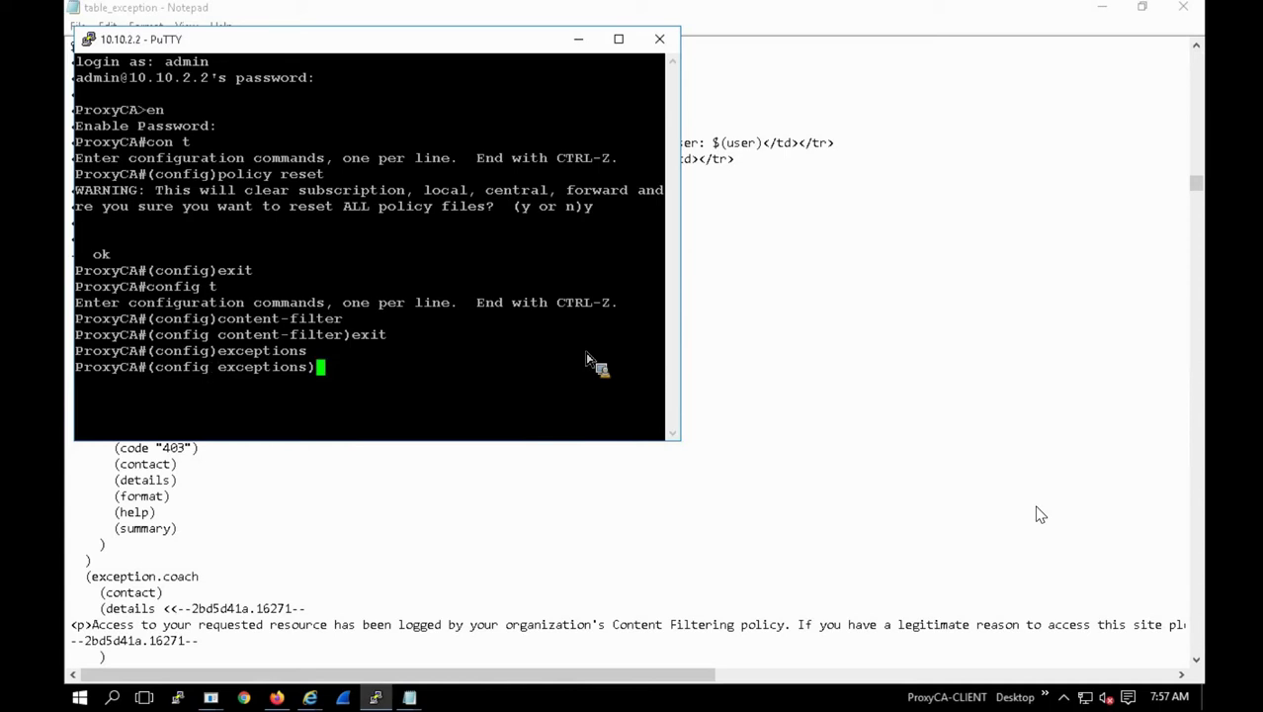
Step: Create the user-defined exception myexception and start editing it
type("?")
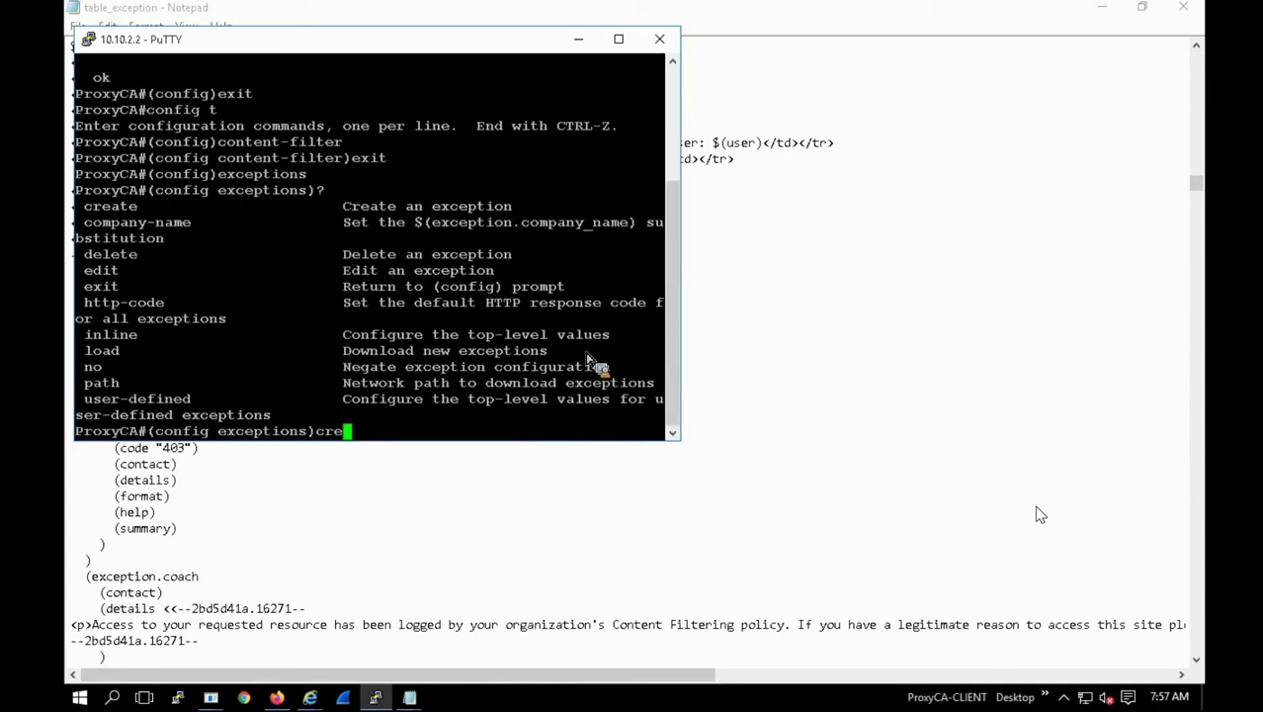
type("create myexception")
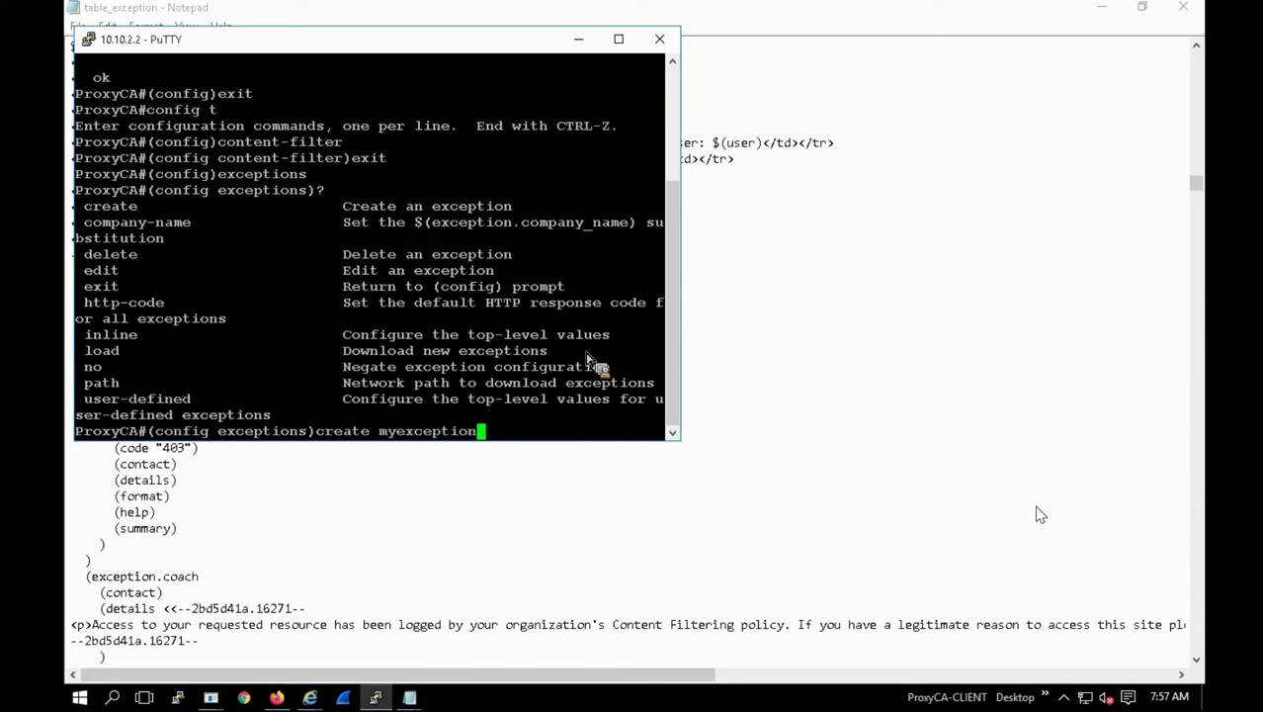
key("Return")
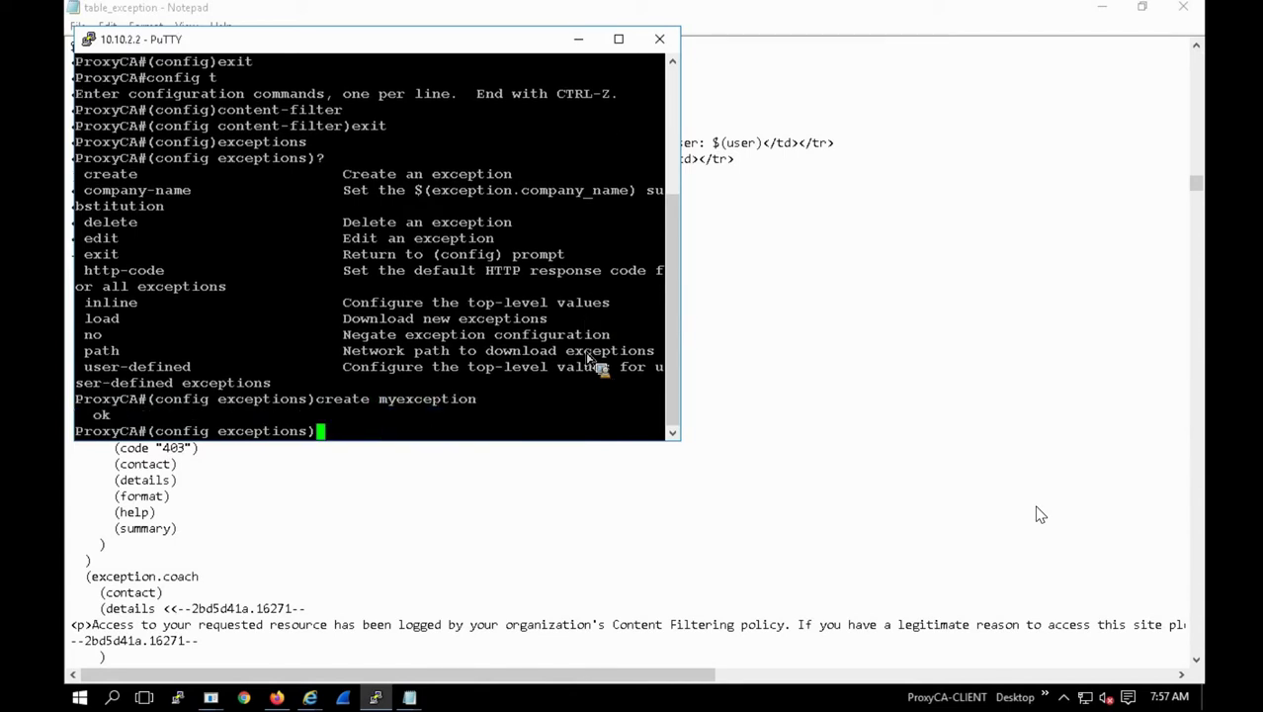
type("edit myexception")
key("Return")
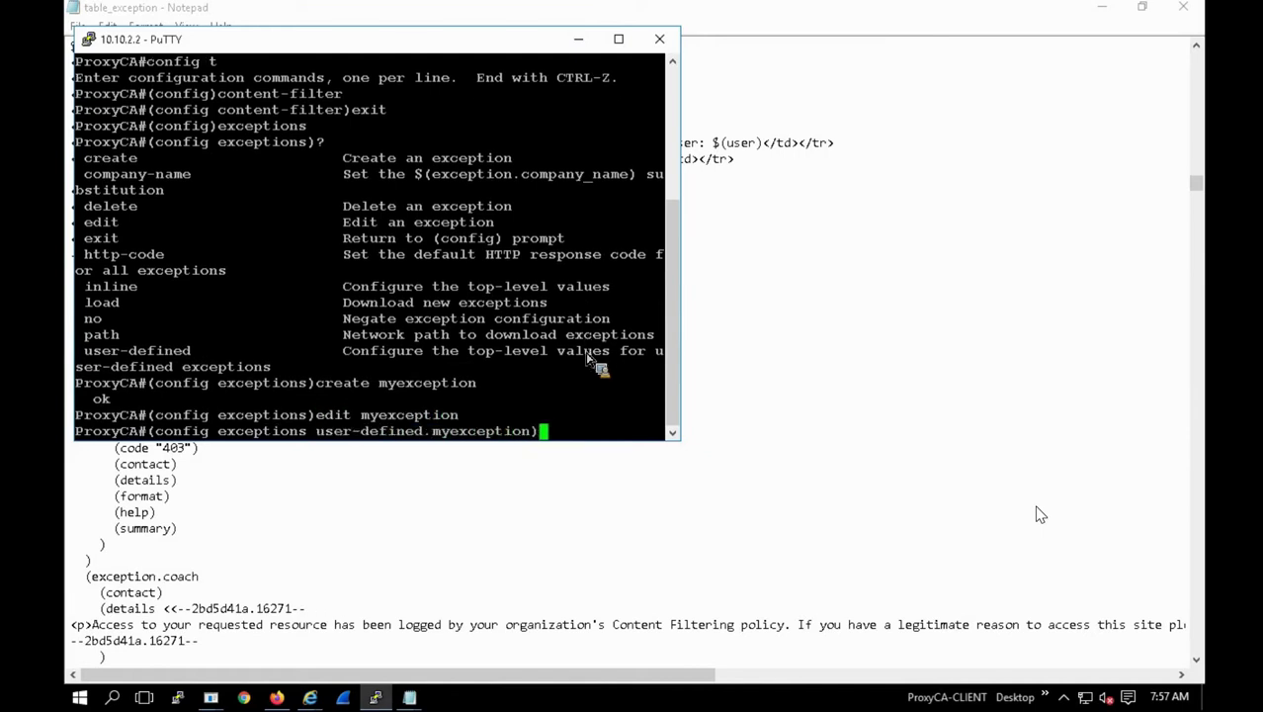
Step: Set its inline format to 'You are denied access to $(URL) due to policy.' ending with eof
type("inline format")
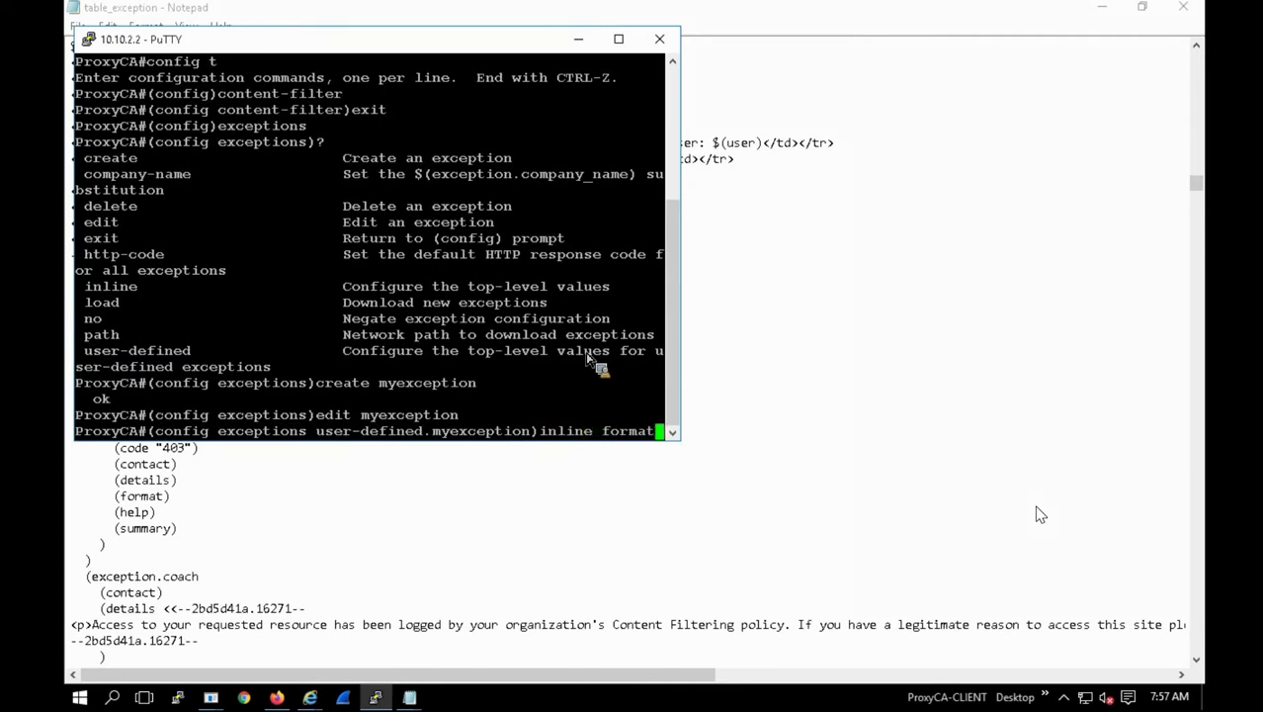
type(" eof")
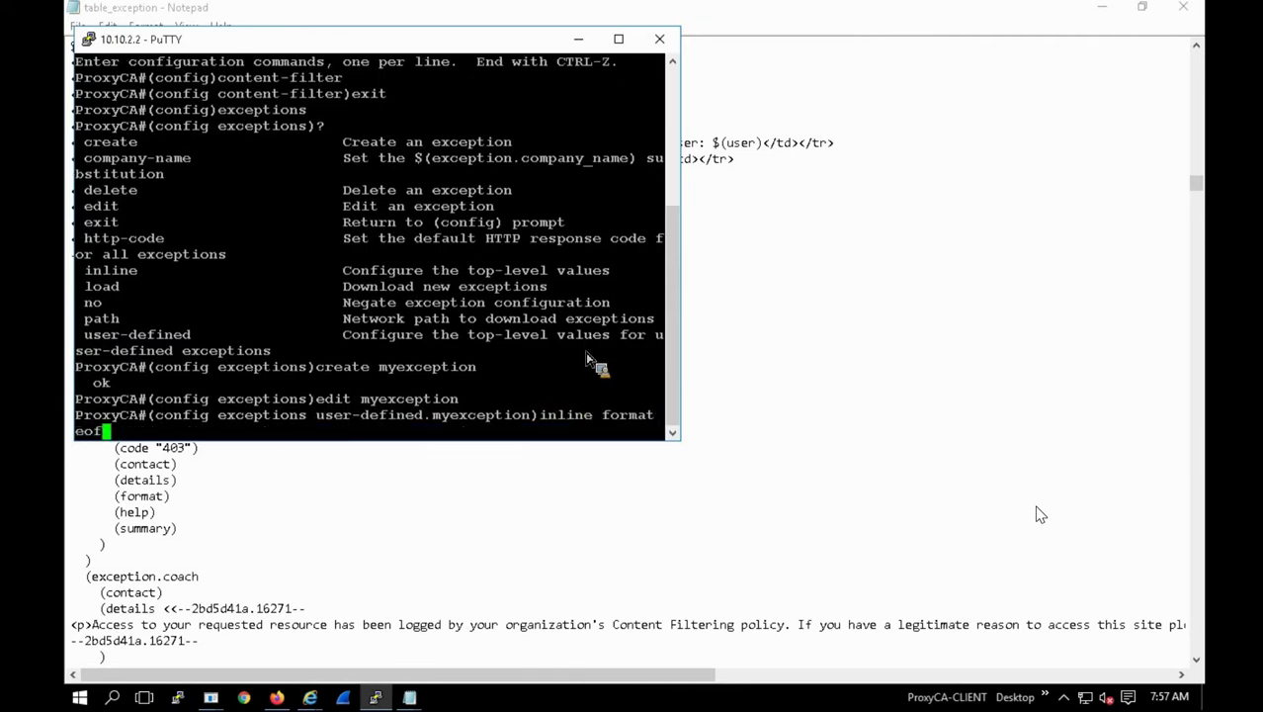
key("Return")
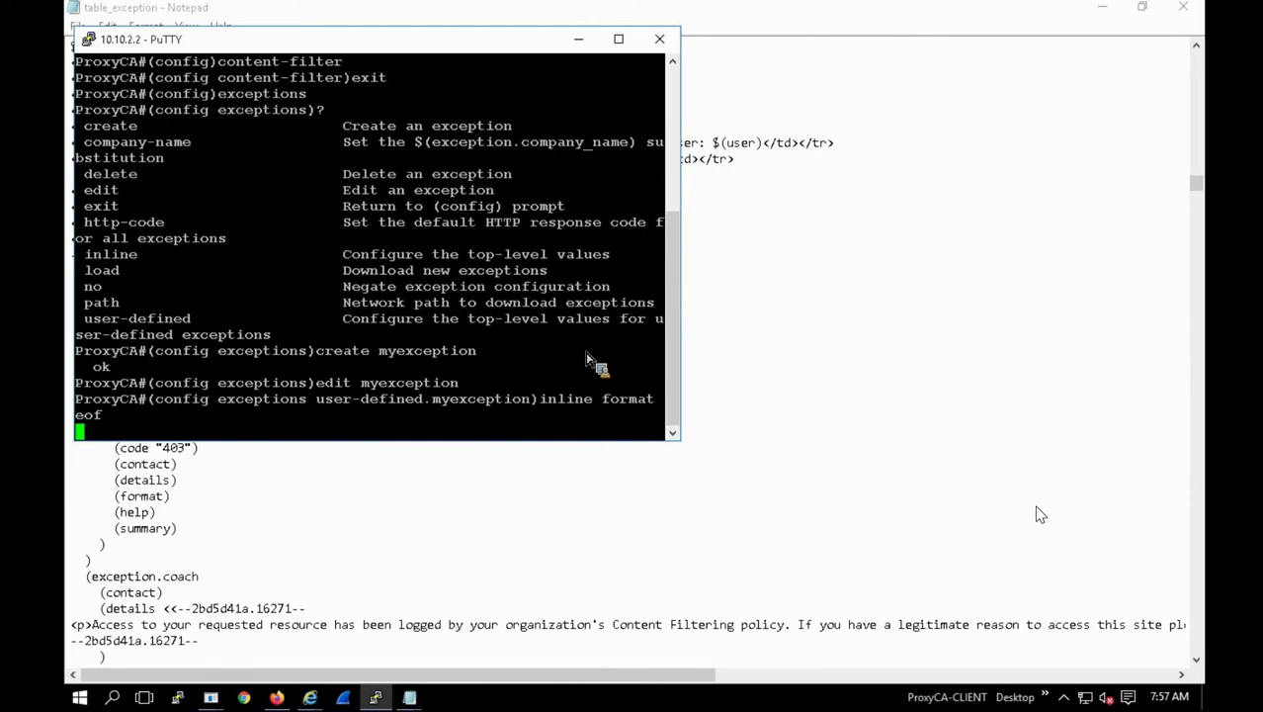
type("You are denied")
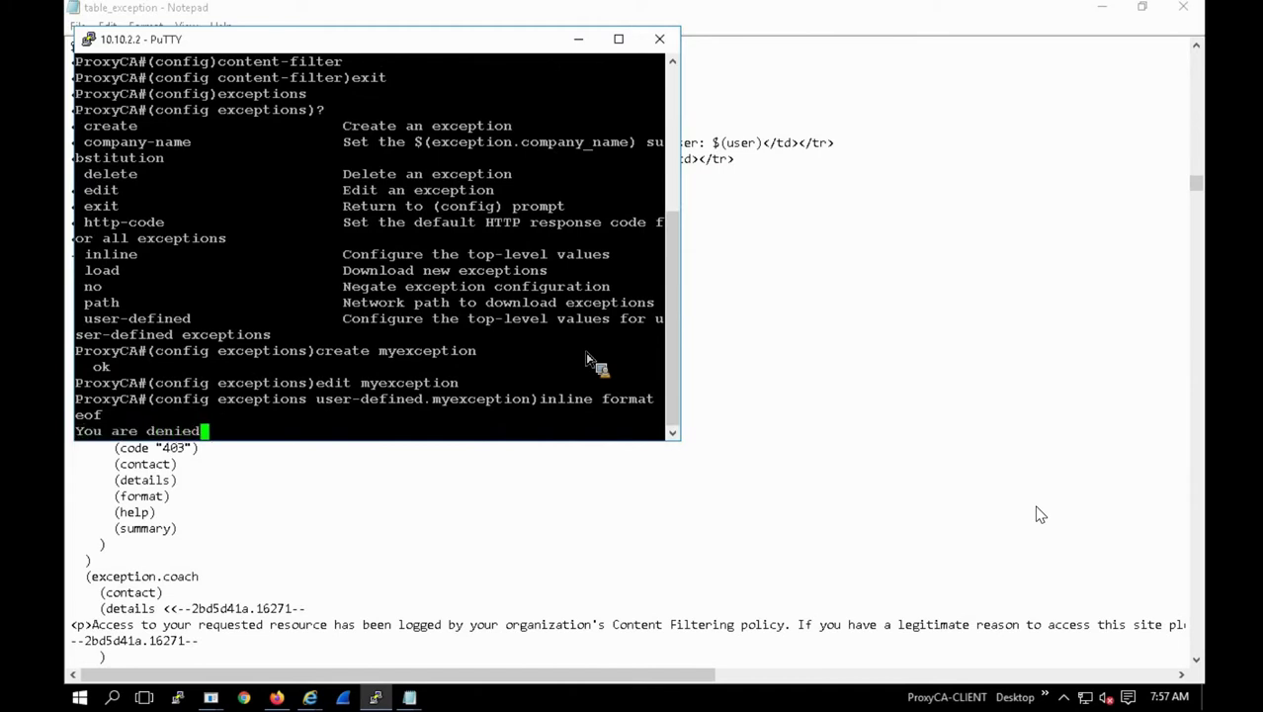
type(" access to ")
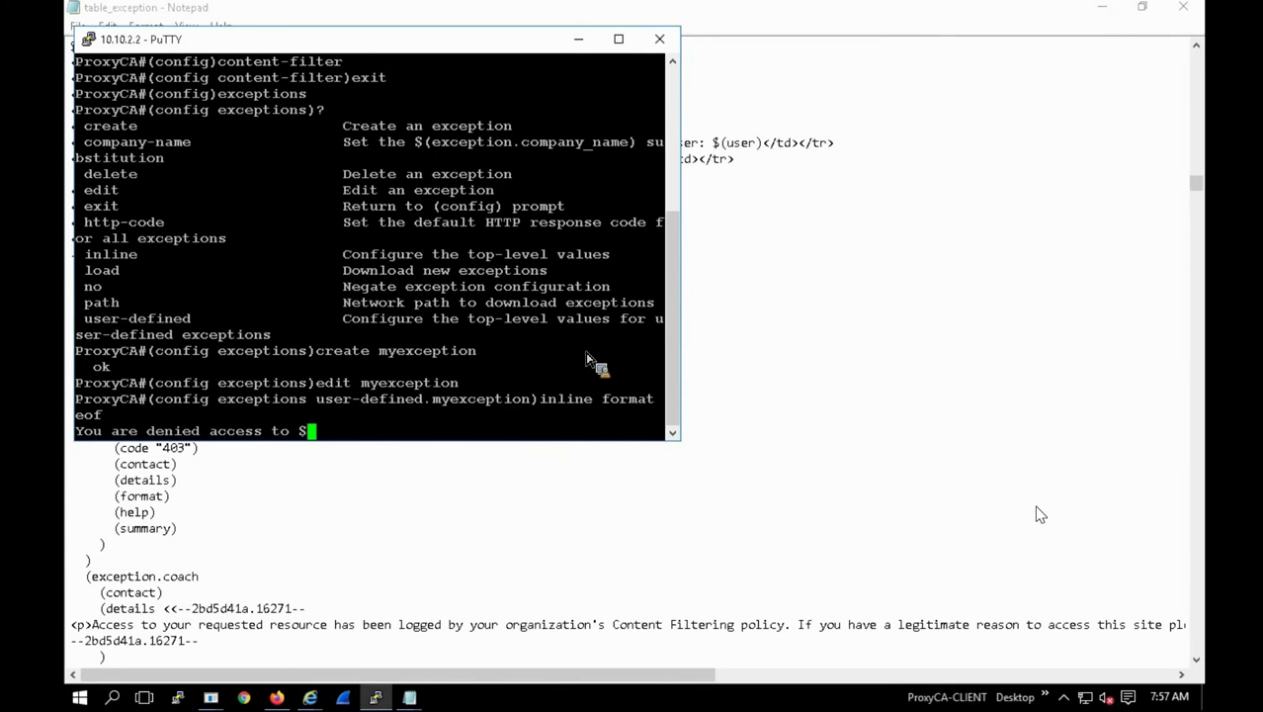
type("$(u")
type("due t")
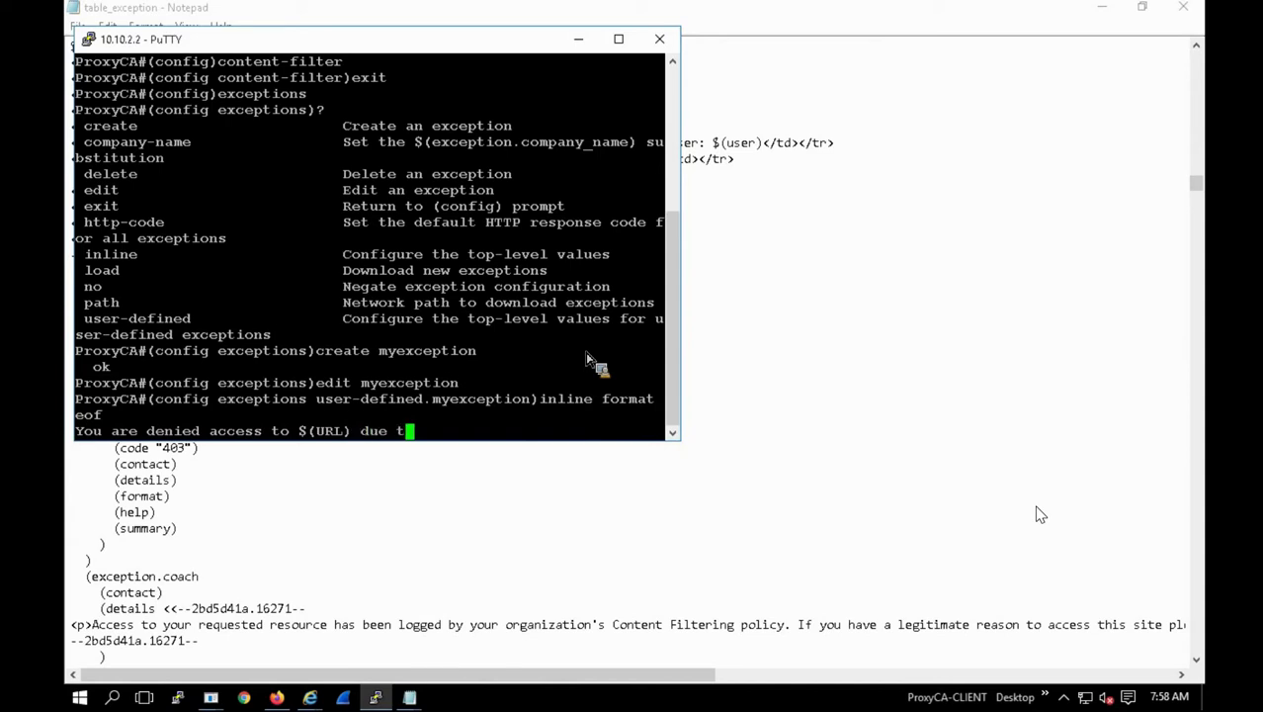
type("o policy.")
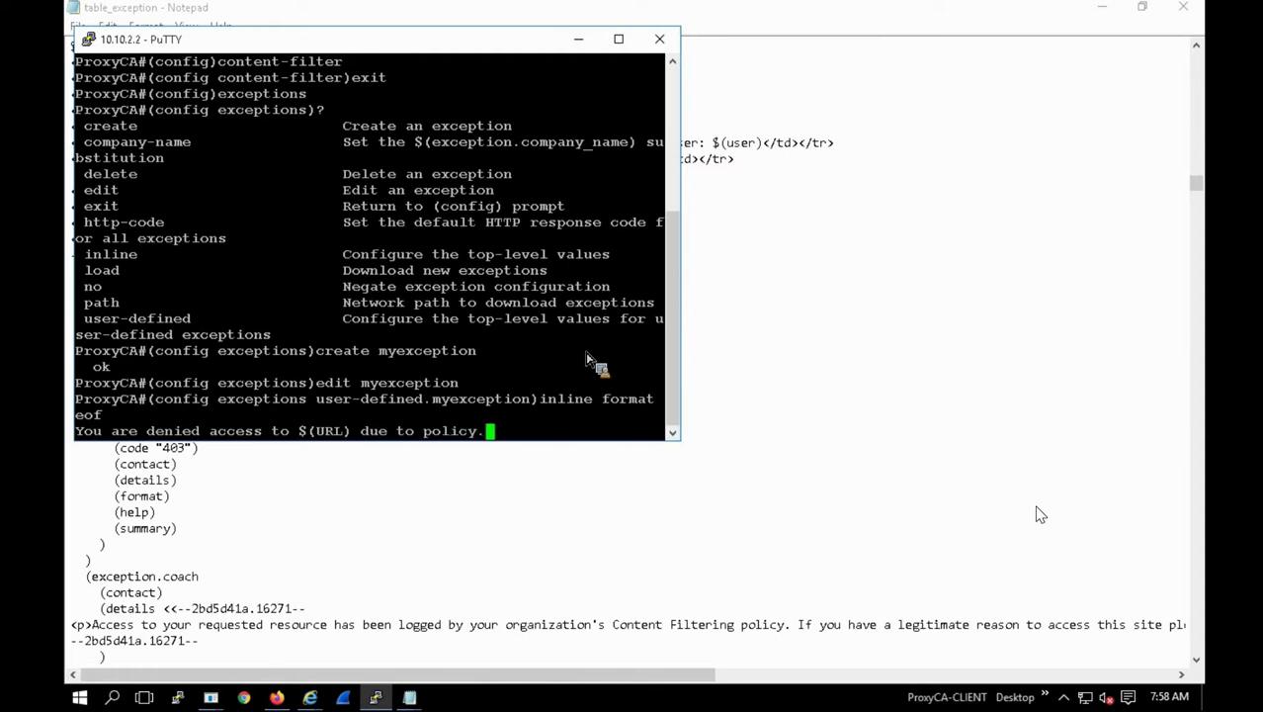
key("Return")
type("eof")
key("Return")
key("Return")
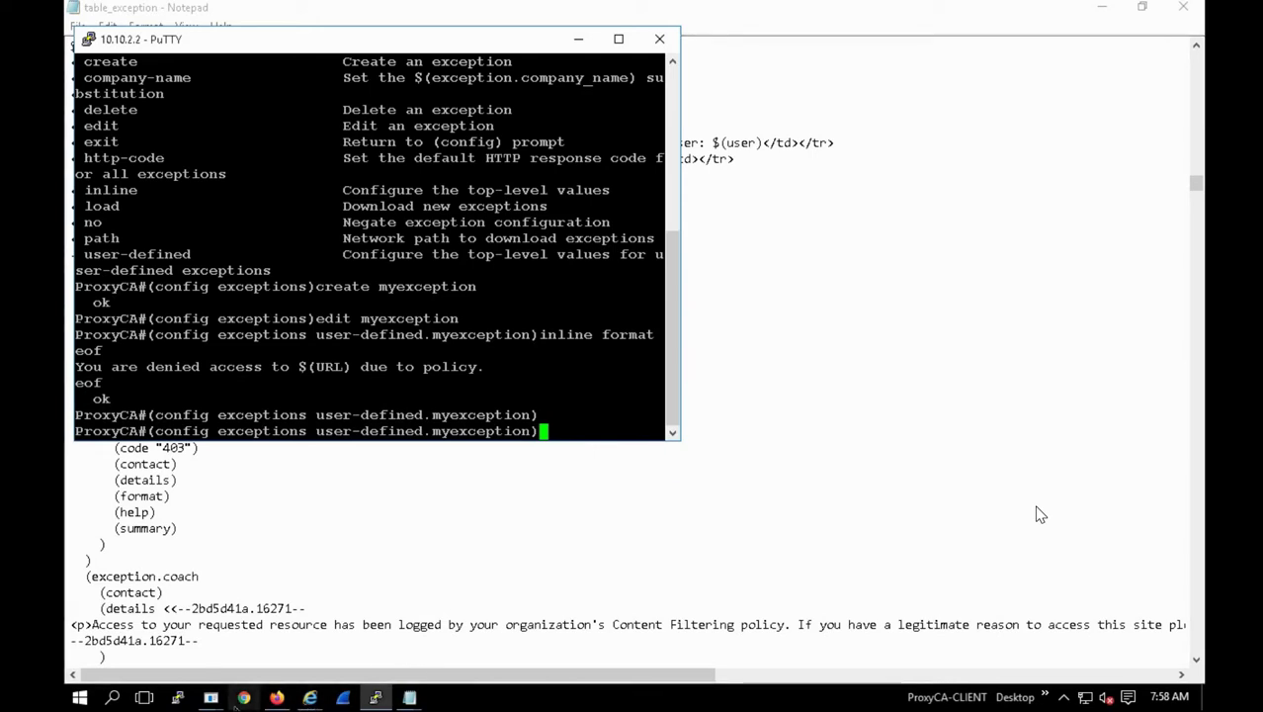
Step: Re-enable the WAL-my layer 1 layer in VPM, reinstall the policy, and close VPM
left_click(210, 696)
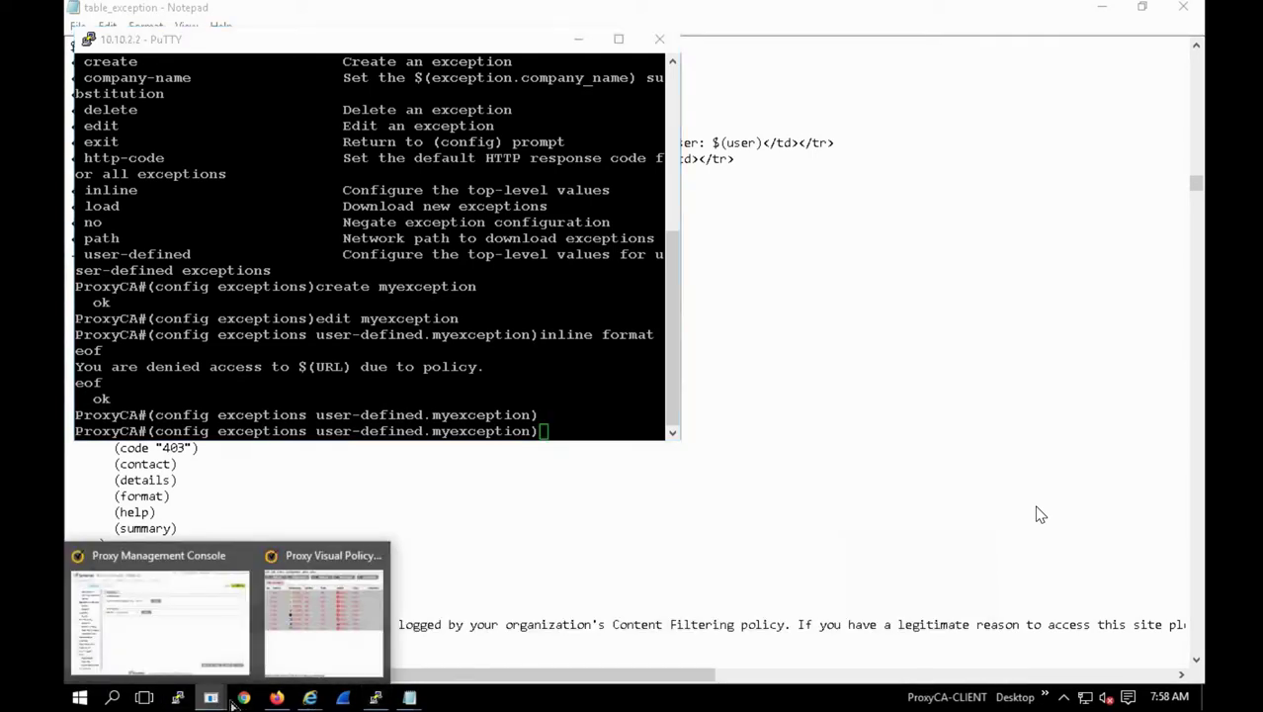
left_click(314, 660)
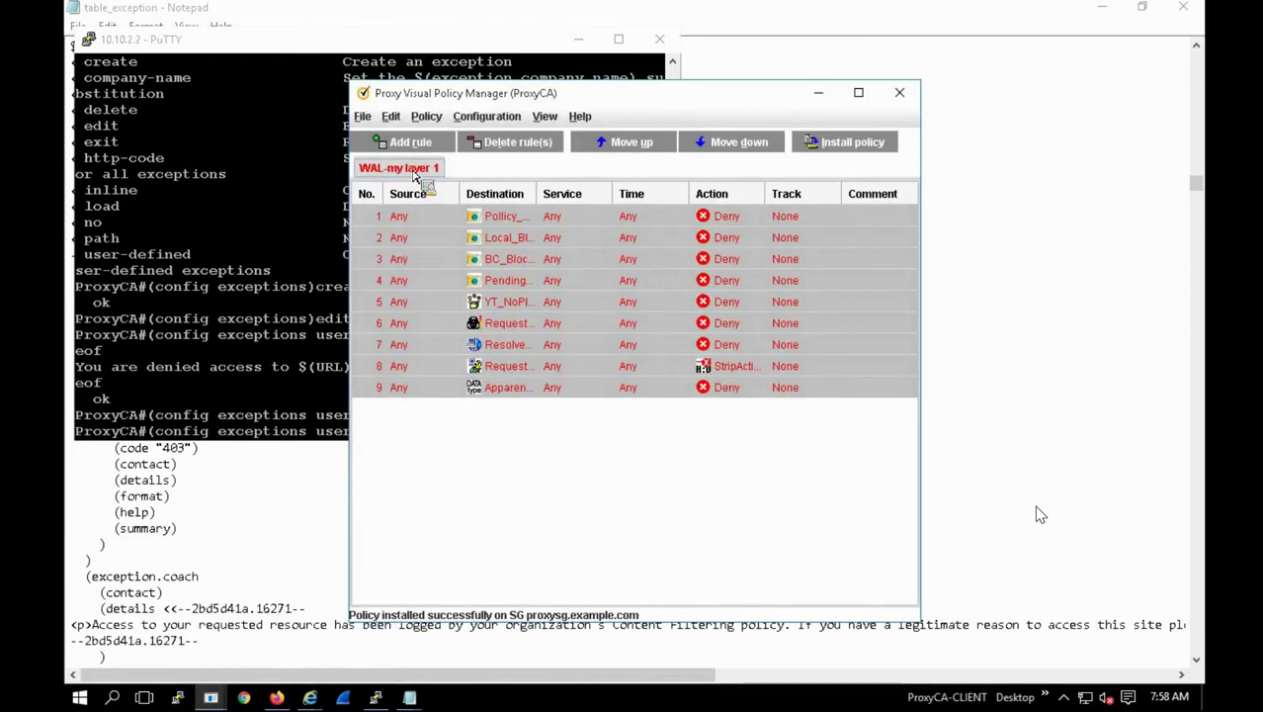
right_click(414, 174)
left_click(427, 179)
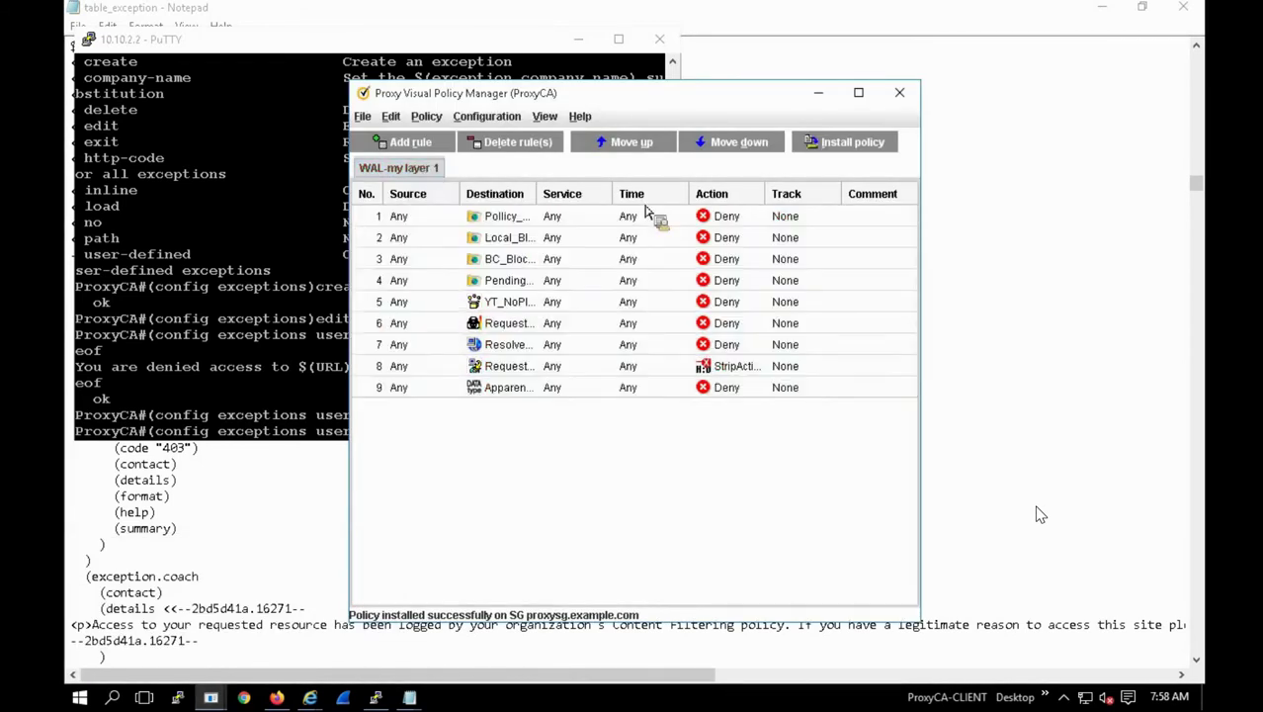
left_click(841, 154)
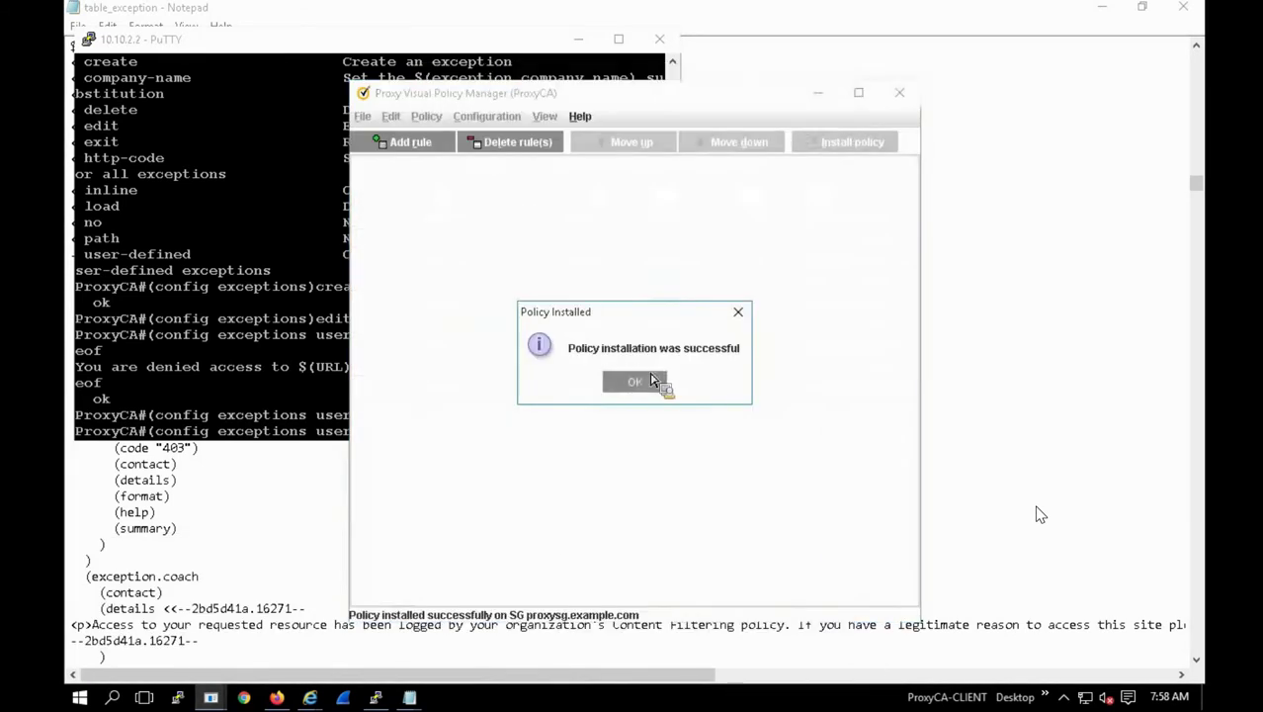
key("Return")
left_click(899, 94)
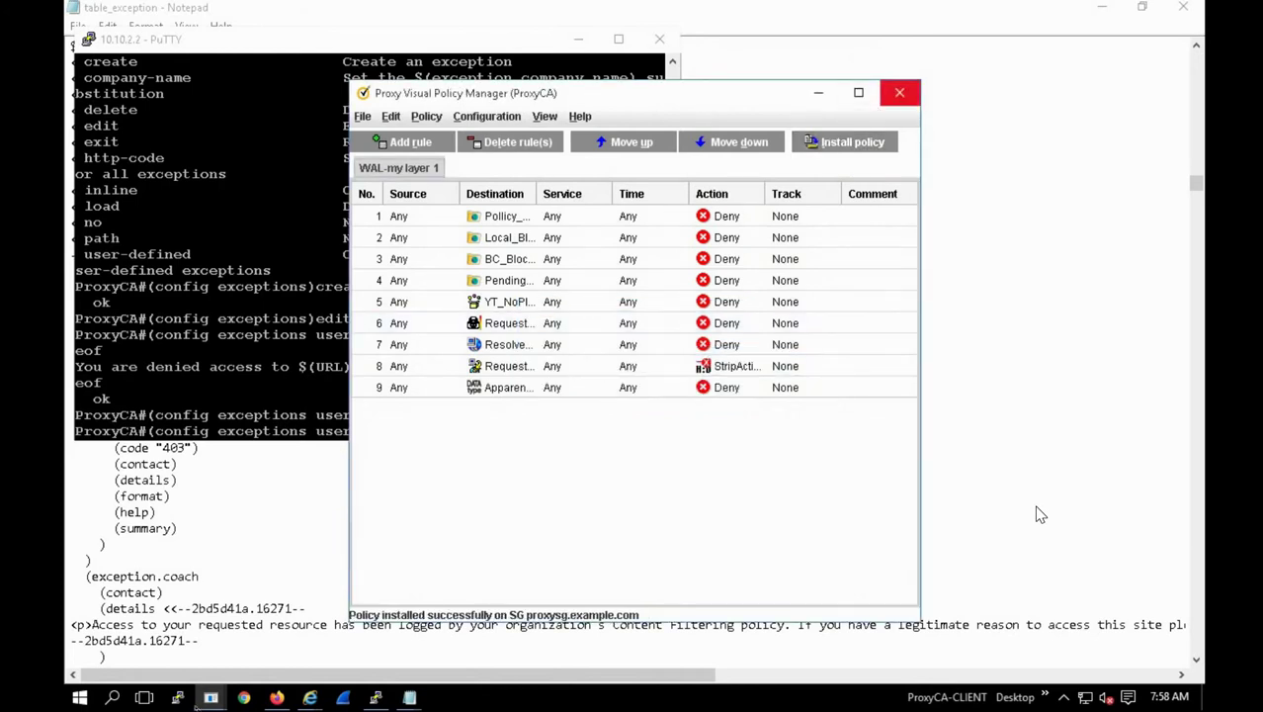
Step: Launch the legacy Java VPM, then add and delete a trial rule 10
left_click(211, 697)
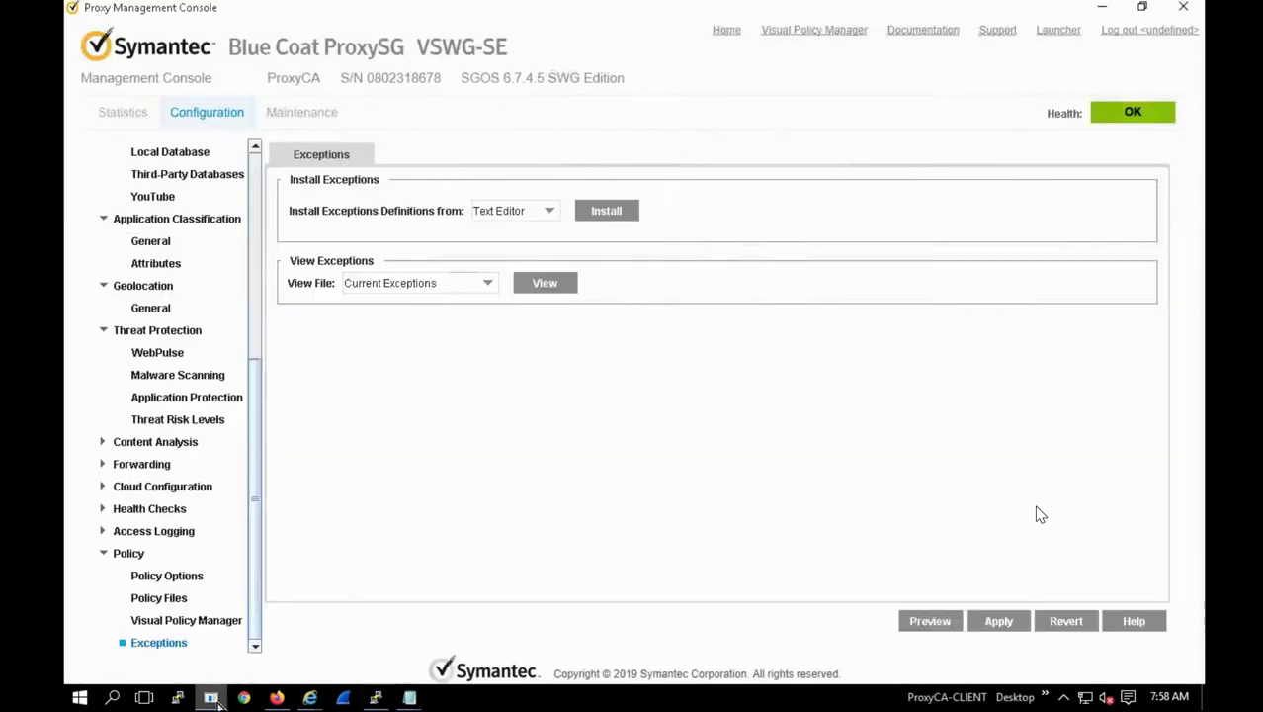
left_click(200, 626)
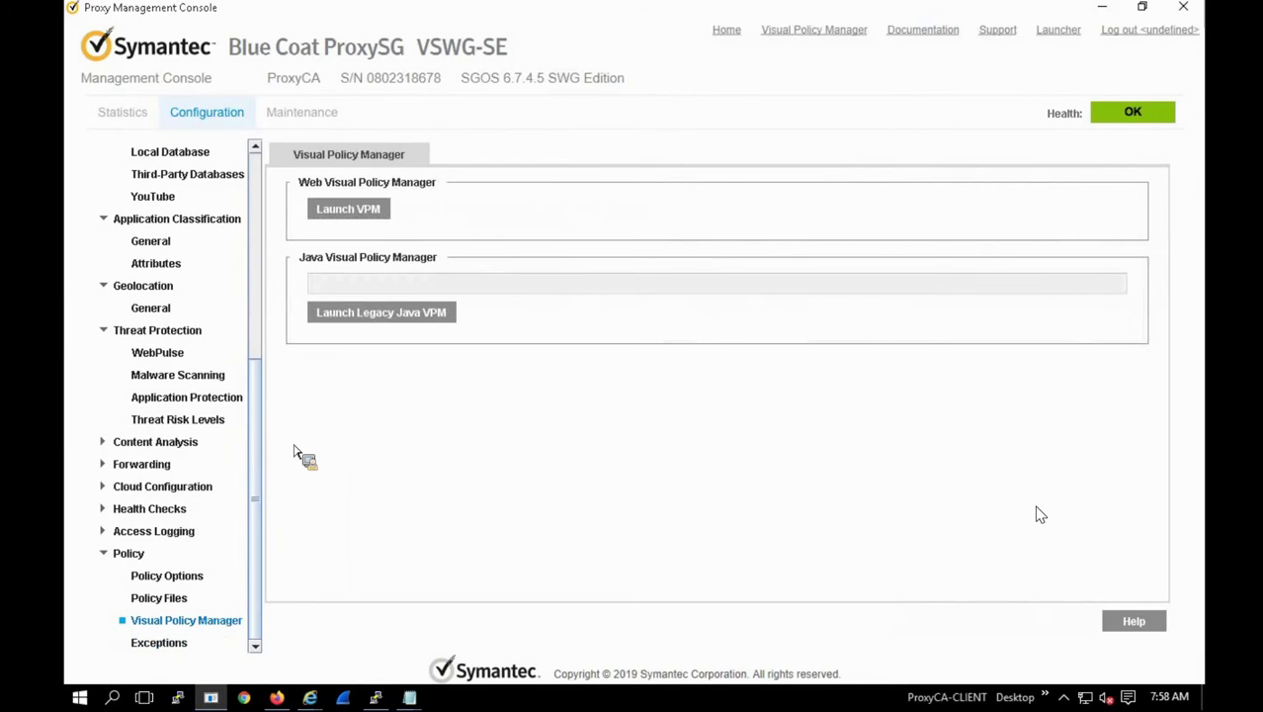
left_click(352, 320)
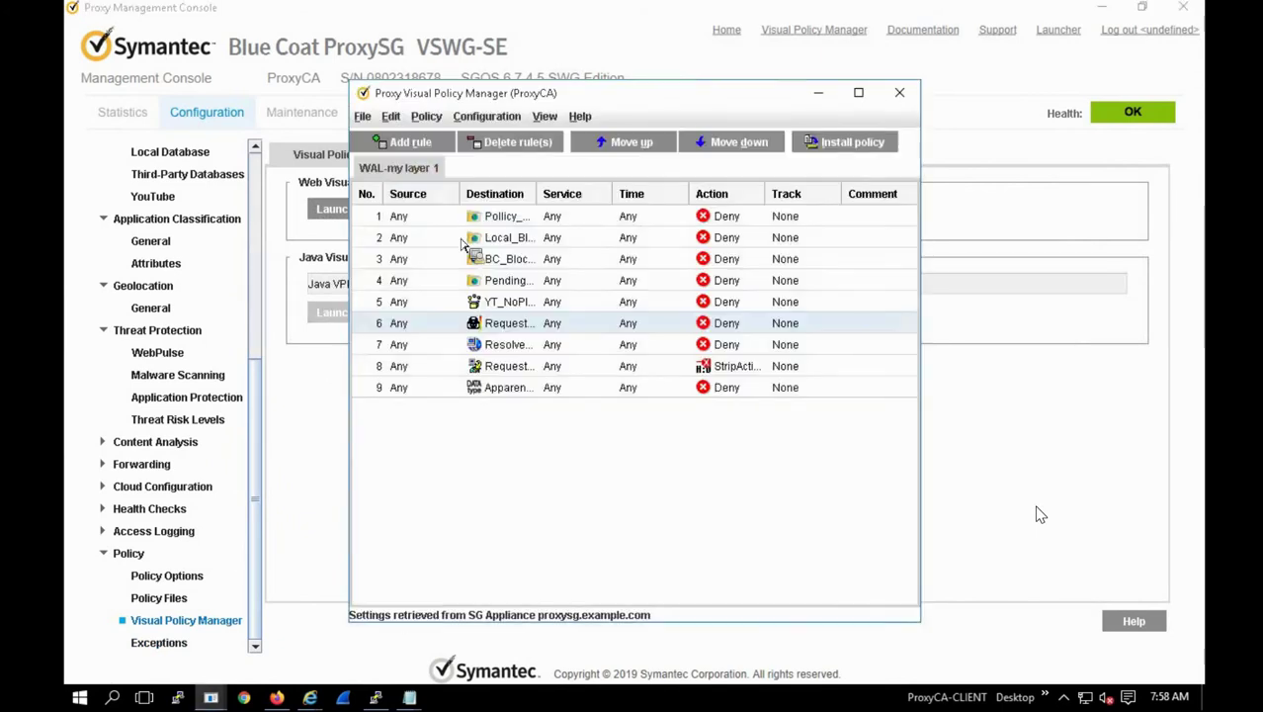
left_click(421, 148)
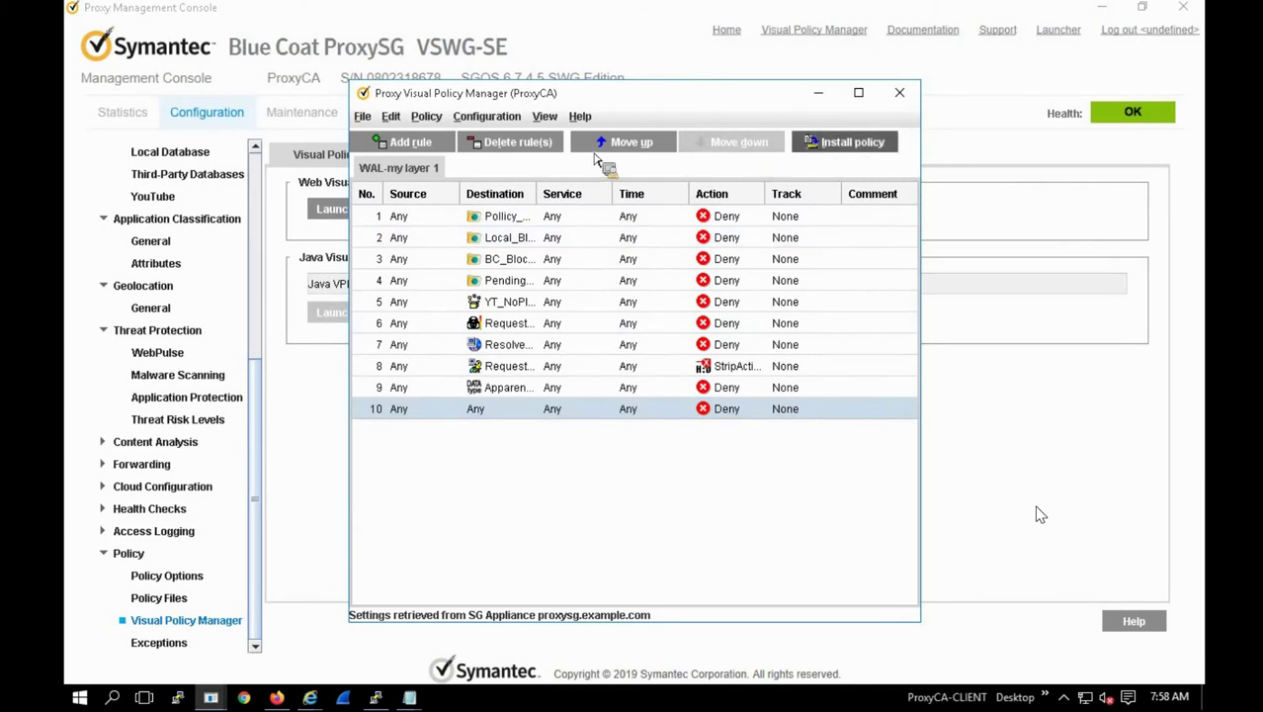
key("Delete")
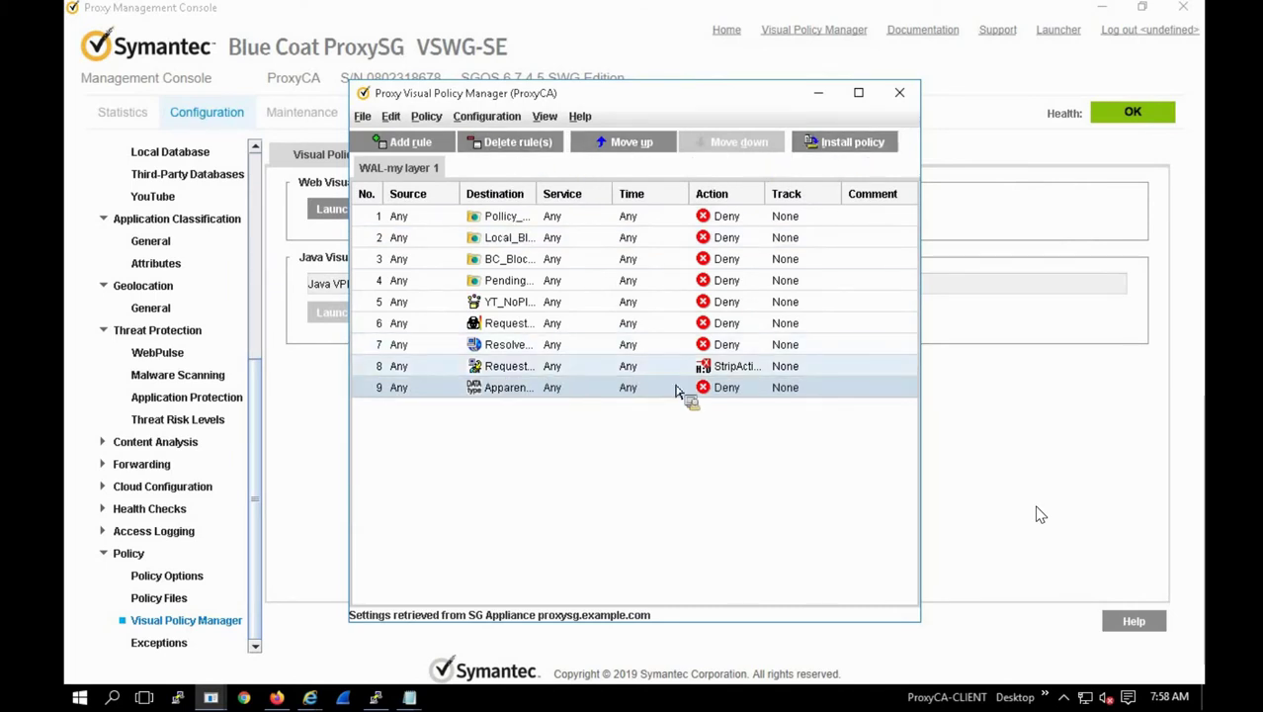
Step: Try giving rule 8 a new user-defined Return Exception action, find the list empty, and cancel
left_click(732, 374)
right_click(733, 380)
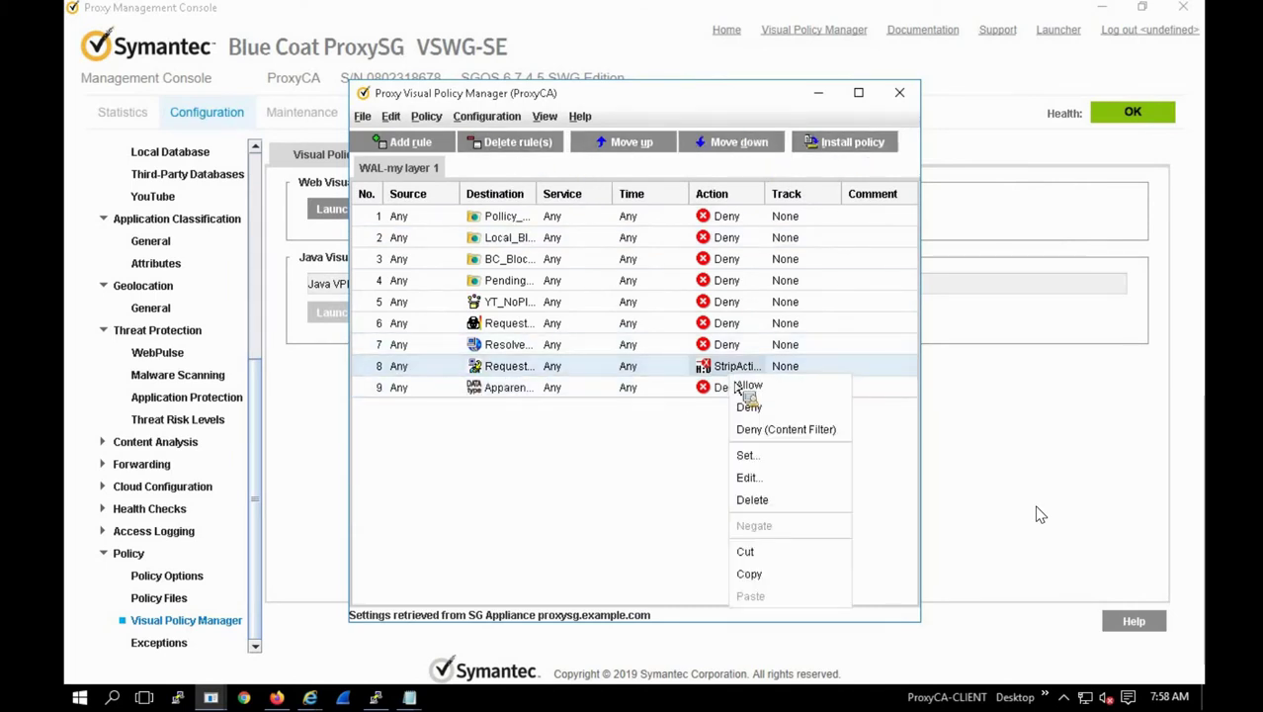
left_click(746, 458)
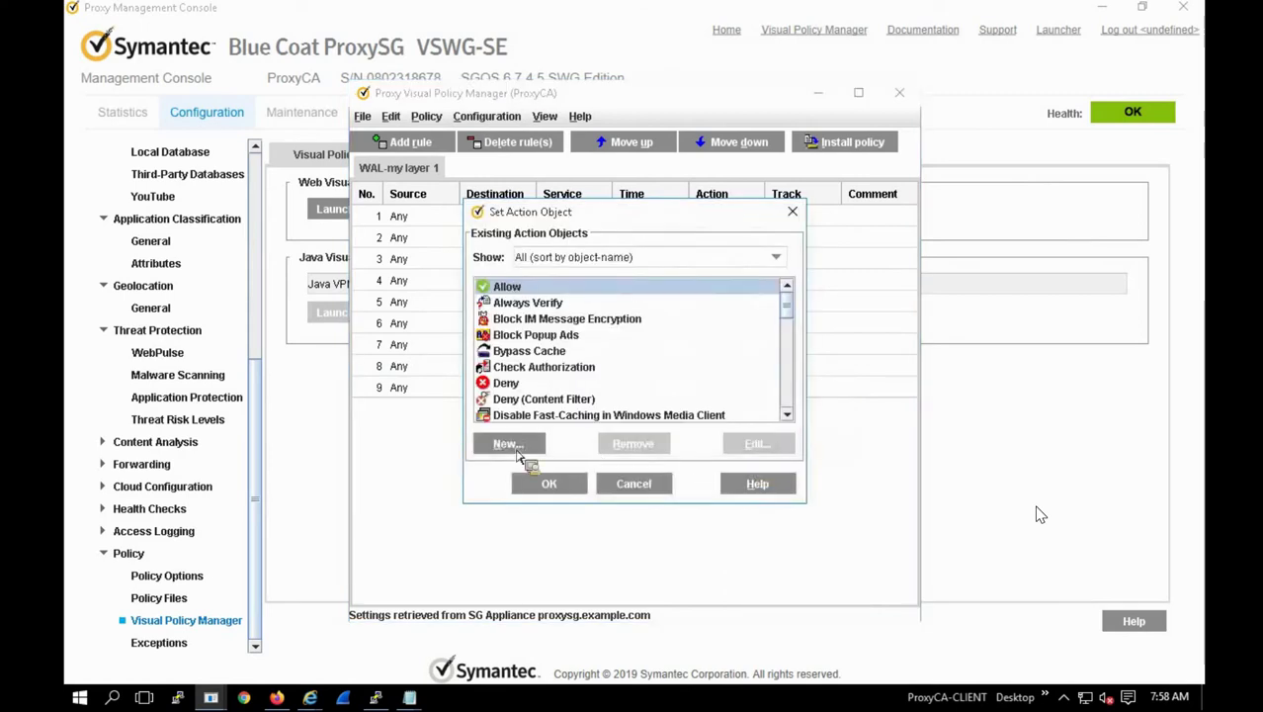
left_click(516, 447)
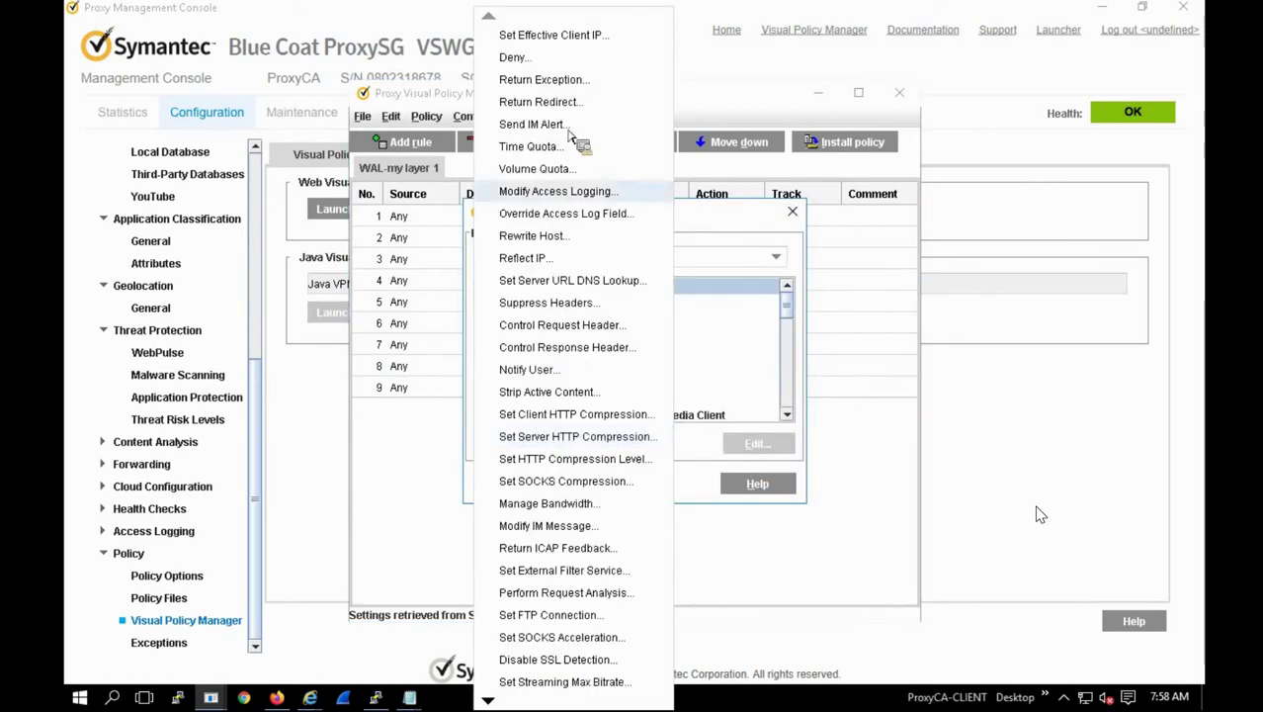
left_click(541, 84)
left_click(489, 312)
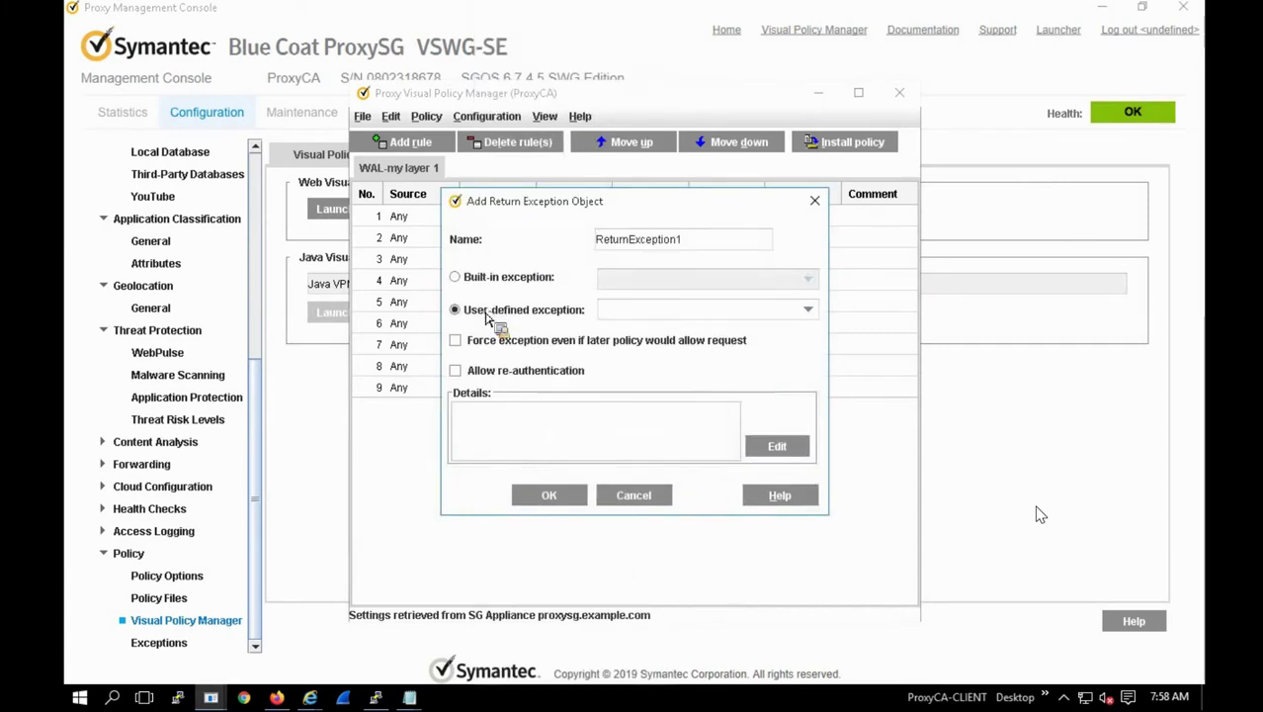
left_click(615, 319)
left_click(623, 341)
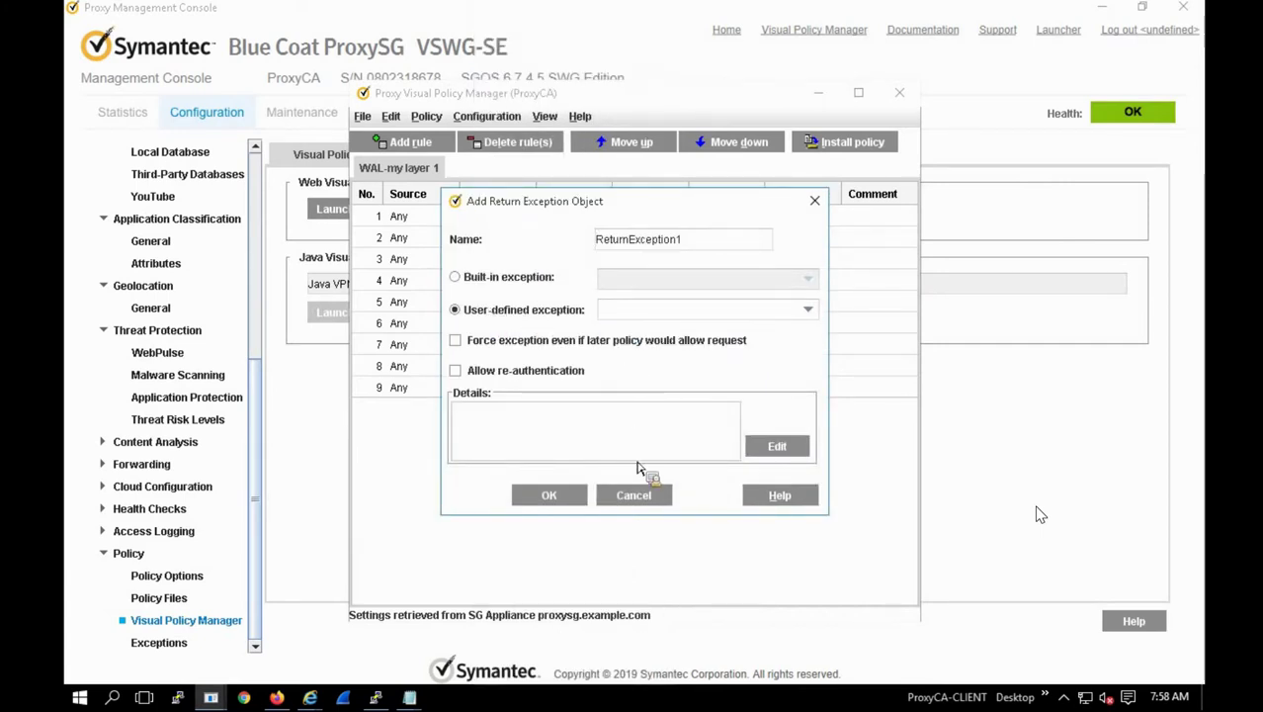
left_click(633, 494)
left_click(634, 492)
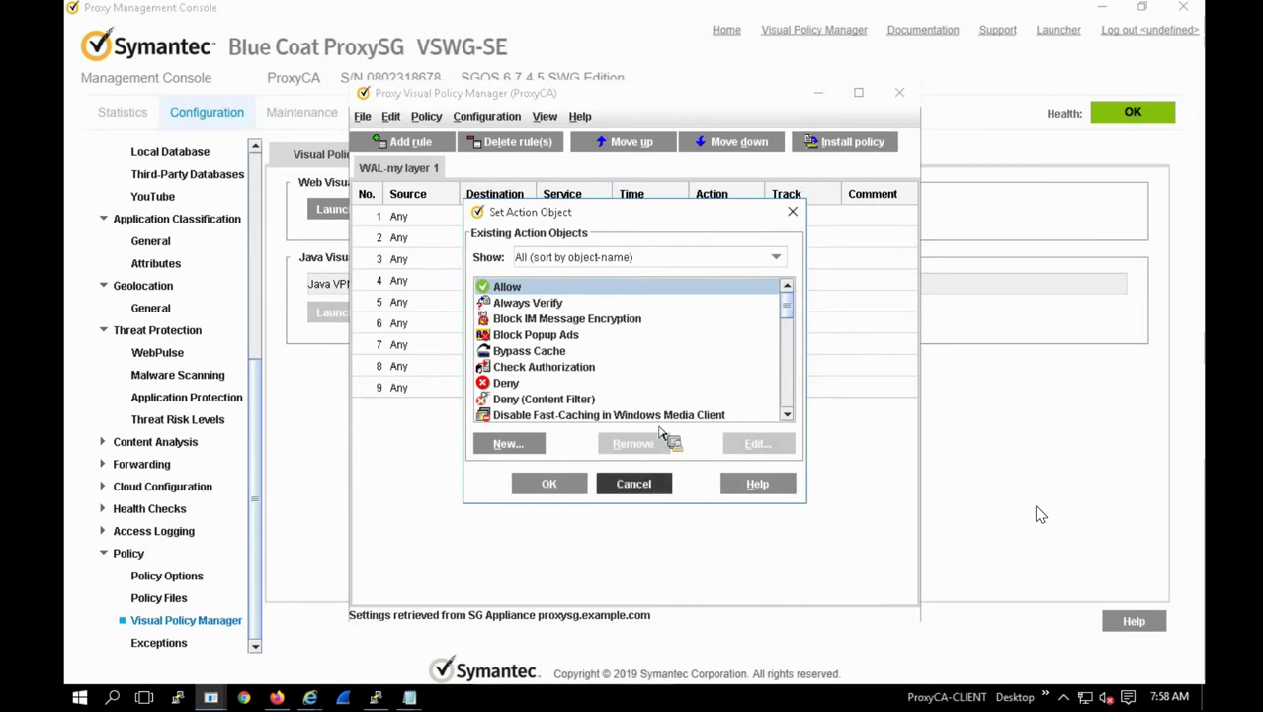
Step: Close VPM without installing and confirm discarding the changes
left_click(899, 92)
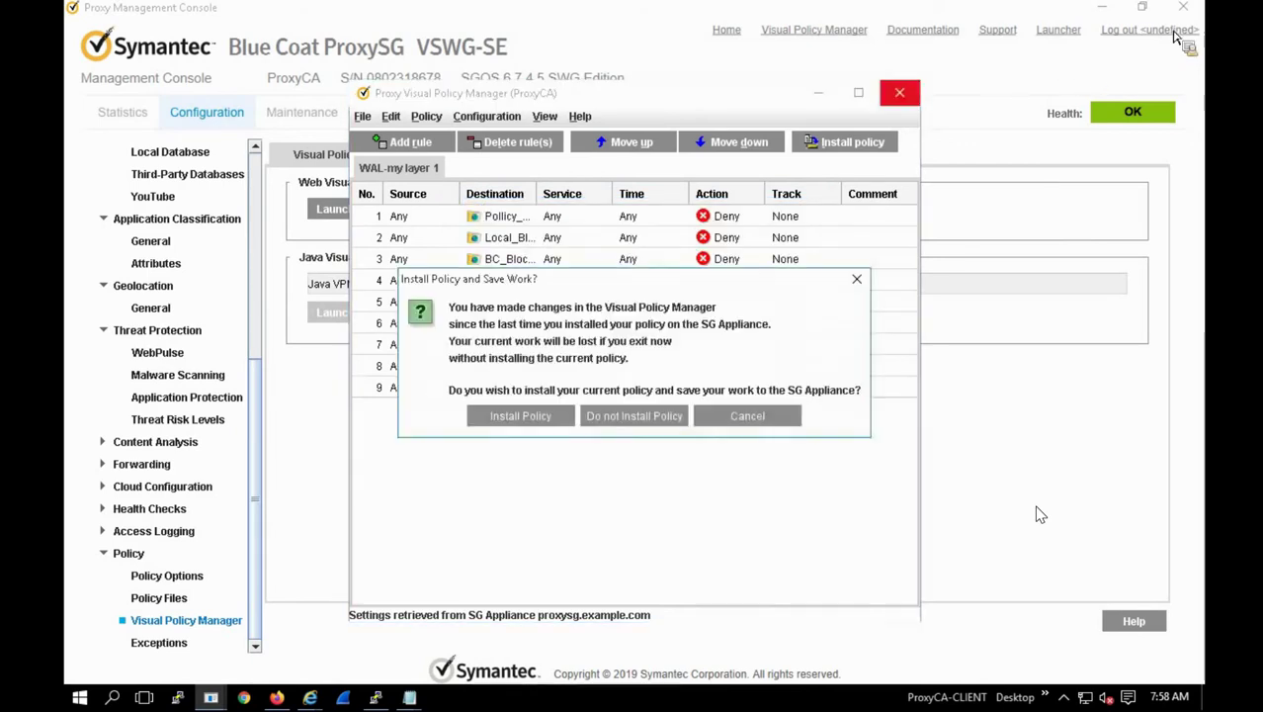
left_click(631, 423)
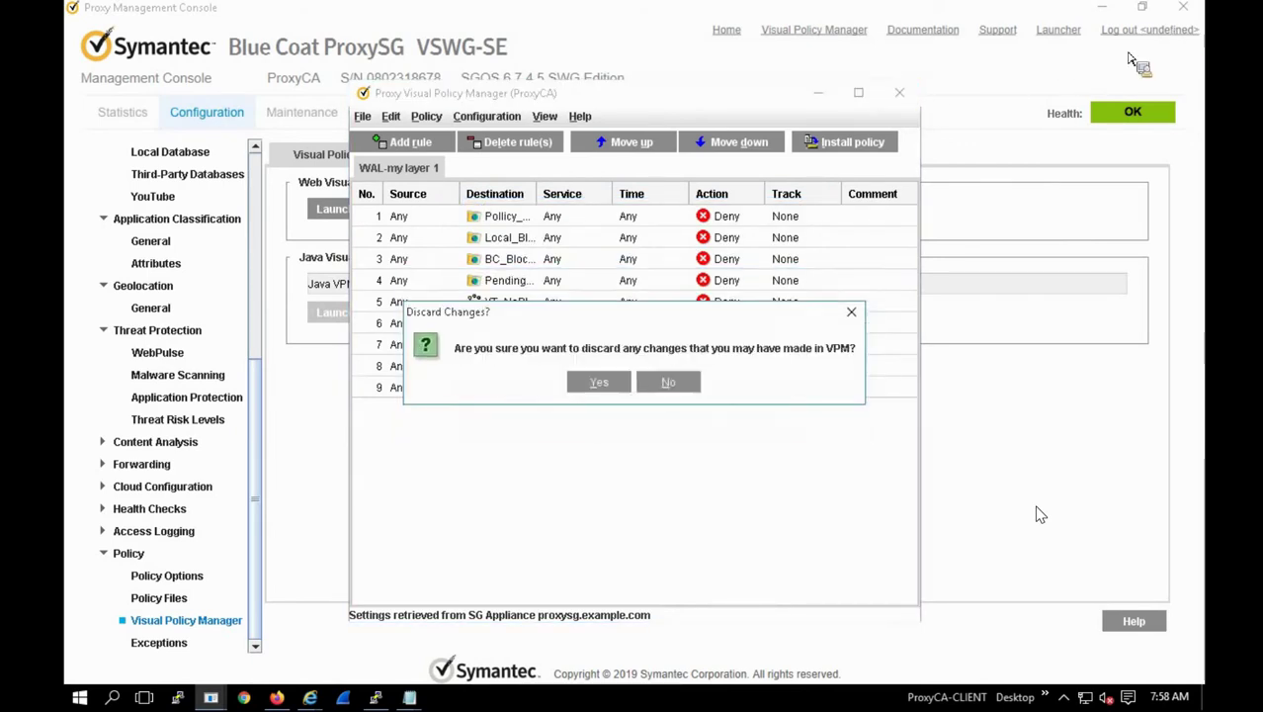
left_click(600, 382)
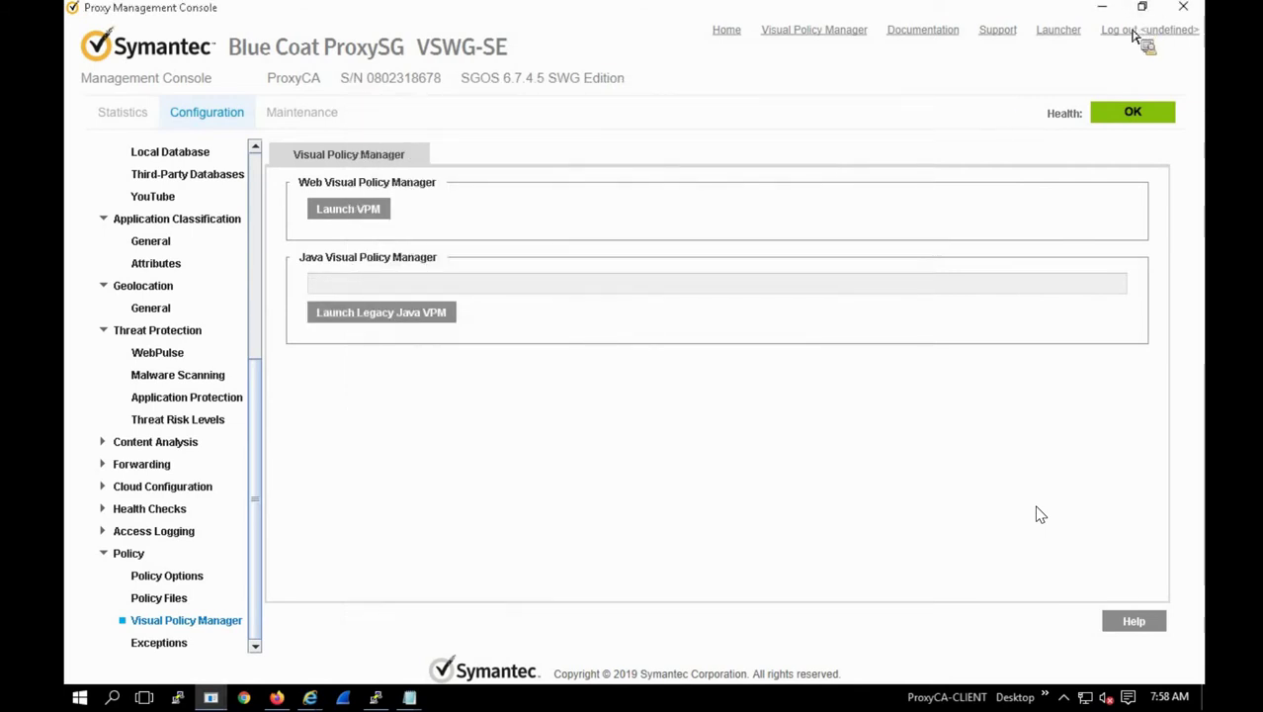
Step: Relaunch the Management Console via mc, accept the certificate warnings, and sign in as administrator
key("alt+Tab")
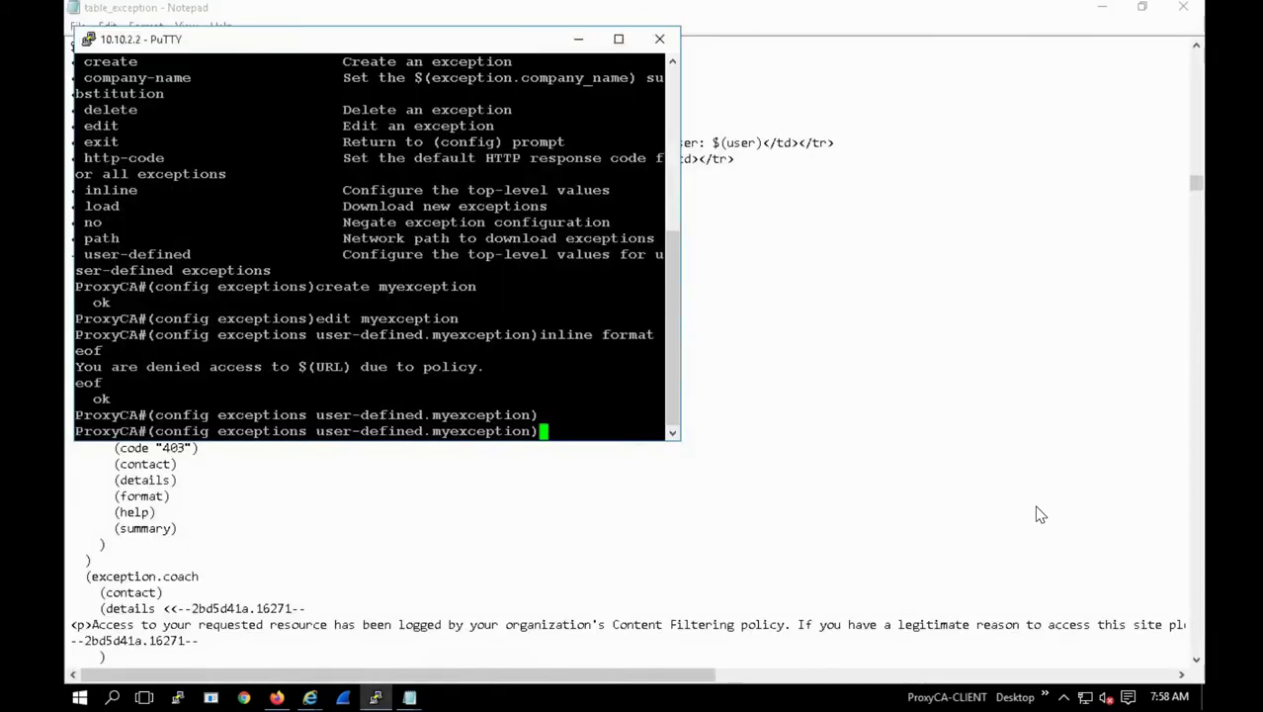
right_click(211, 696)
left_click(139, 607)
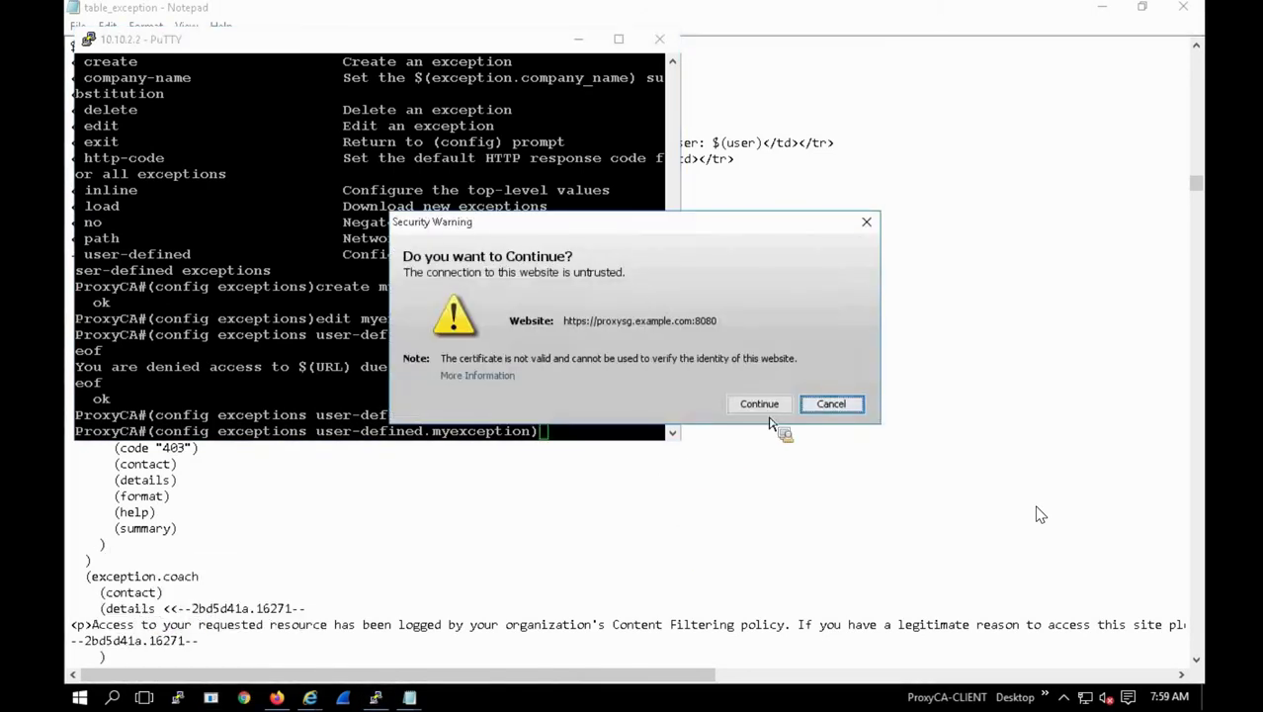
left_click(761, 408)
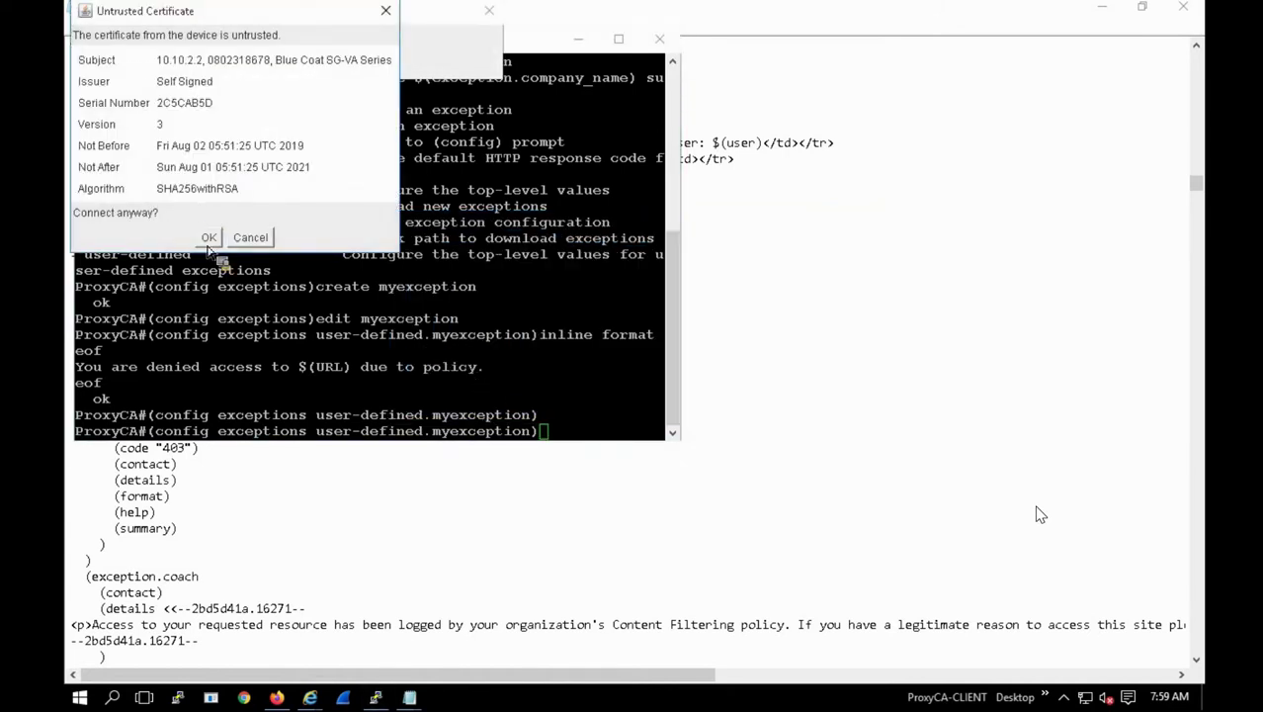
left_click(209, 239)
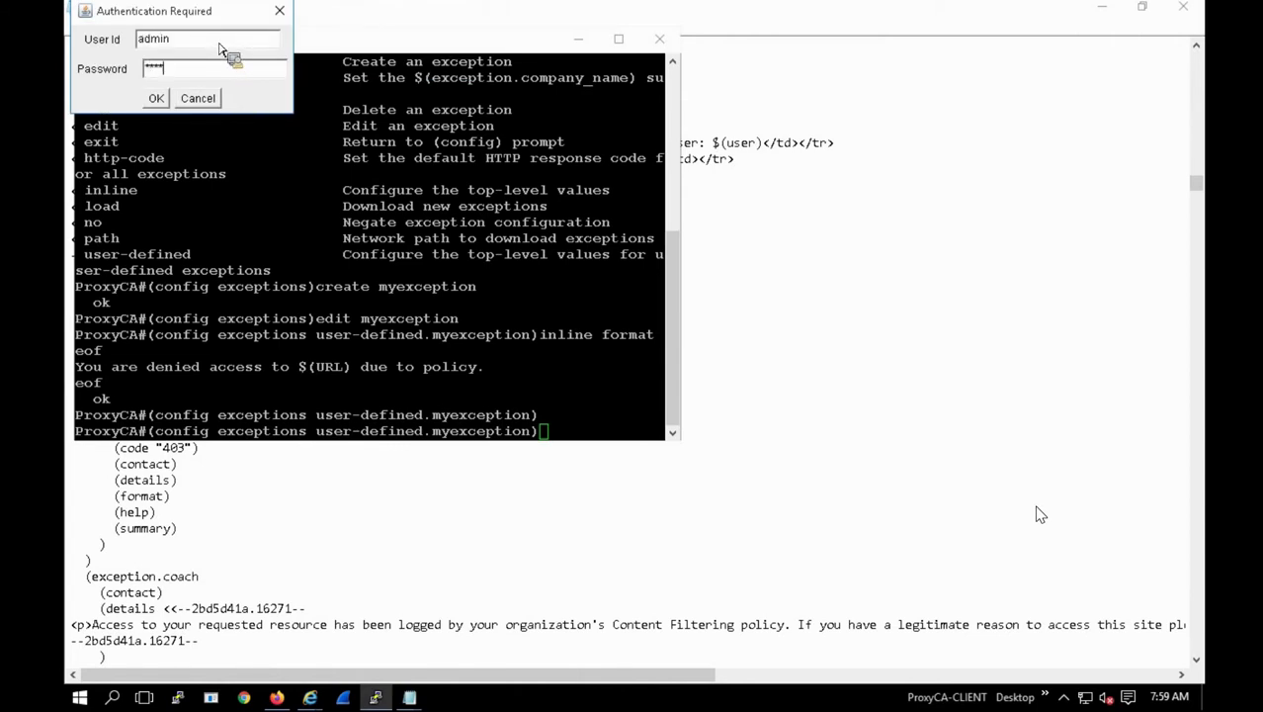
key("Return")
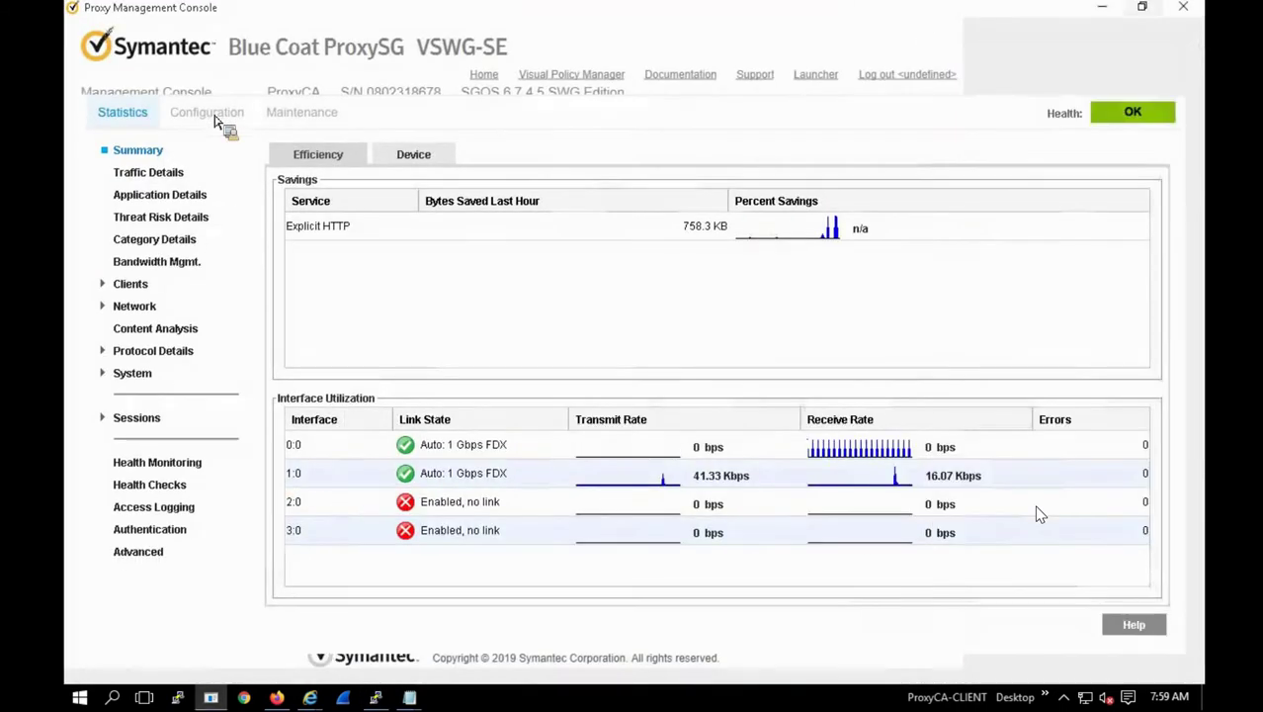
Step: Launch the legacy Java Visual Policy Manager from Configuration > Policy
left_click(210, 114)
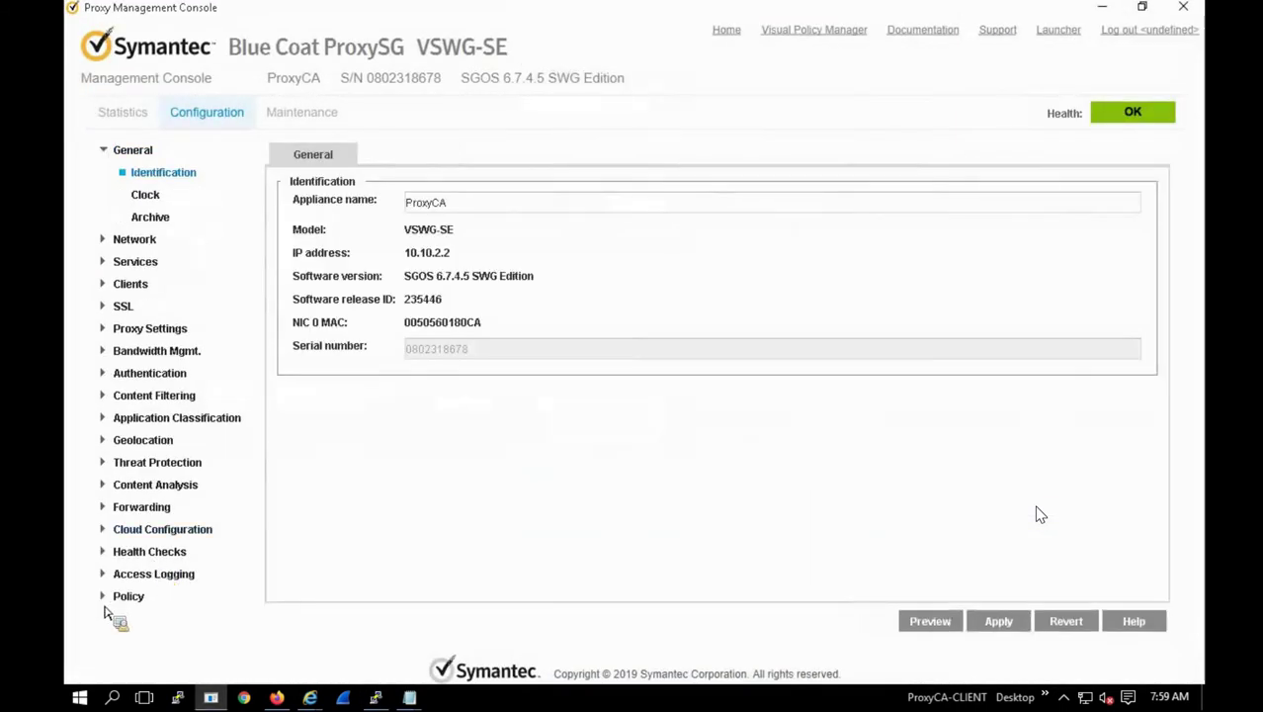
left_click(120, 598)
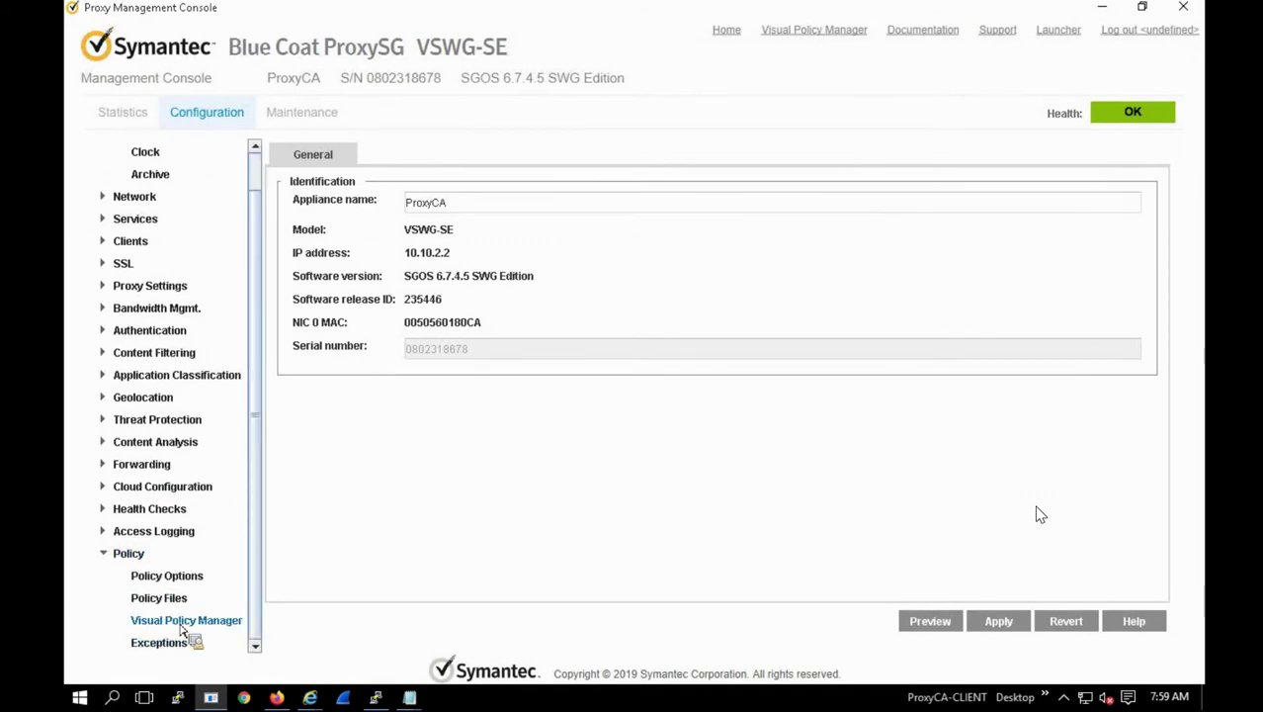
left_click(182, 623)
left_click(373, 315)
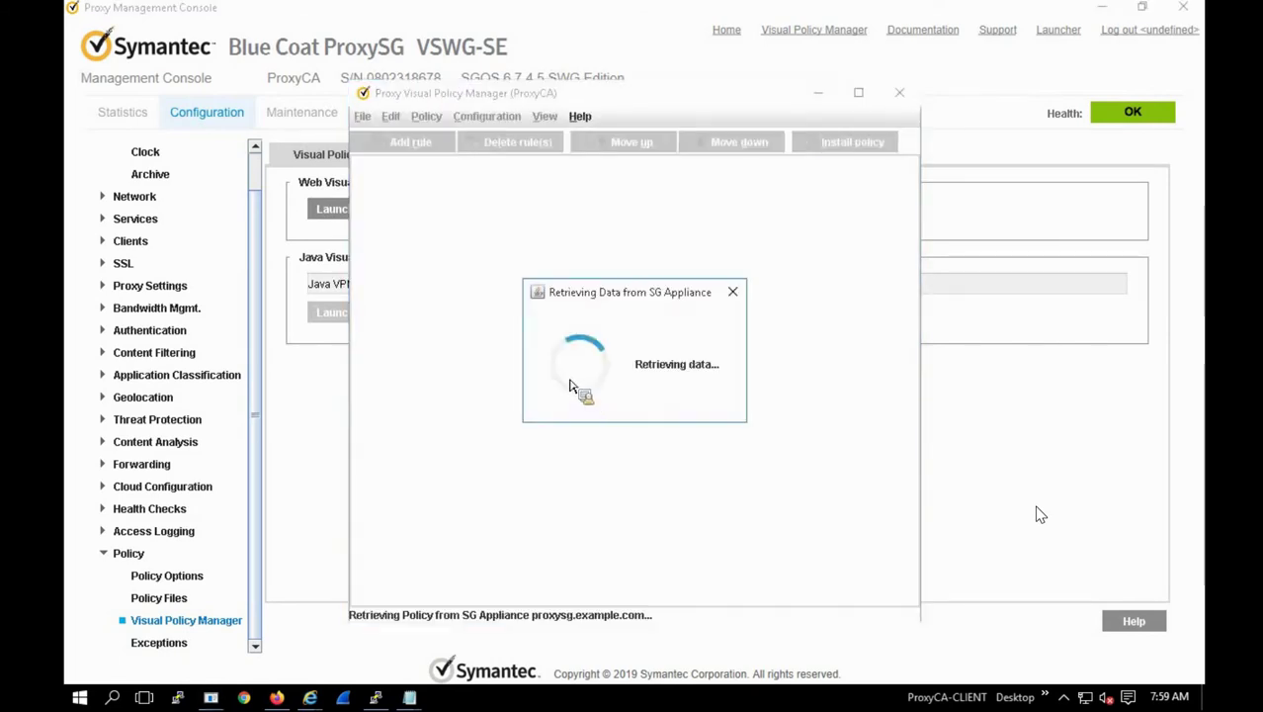
Step: Check rule 8's jpn.co.jp URL object, then bring up options for its Action
left_click(512, 371)
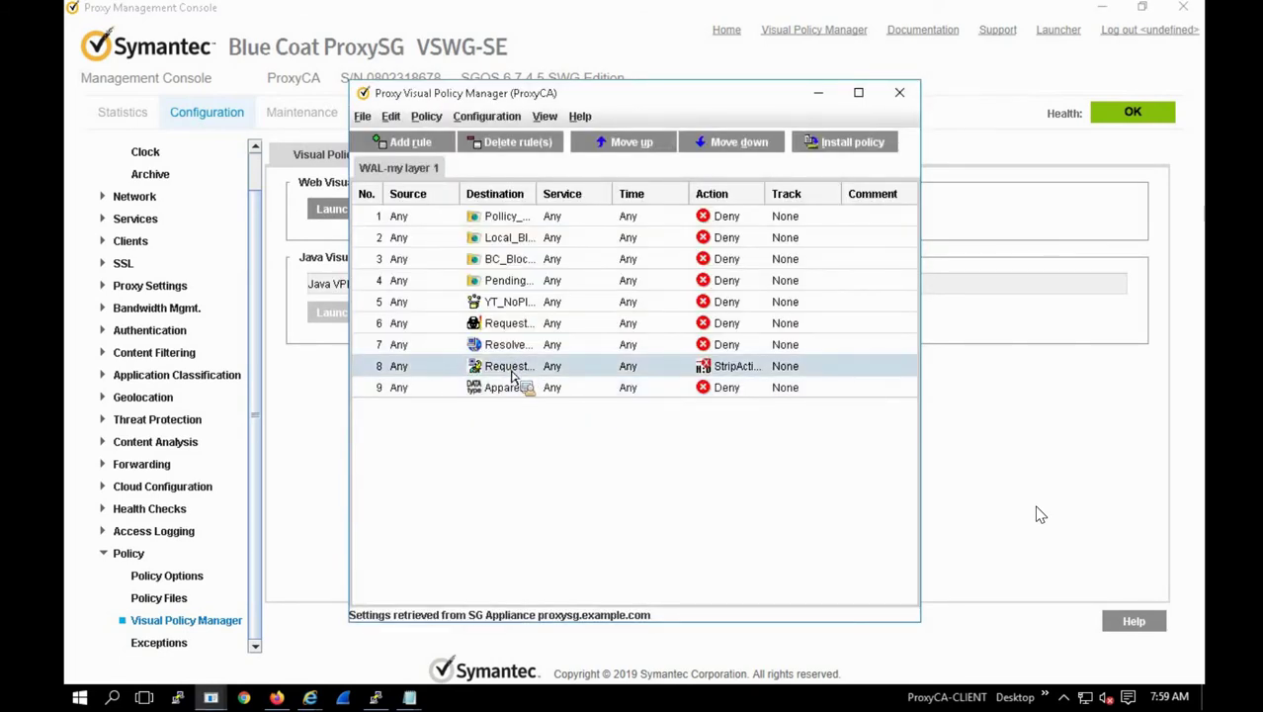
right_click(512, 375)
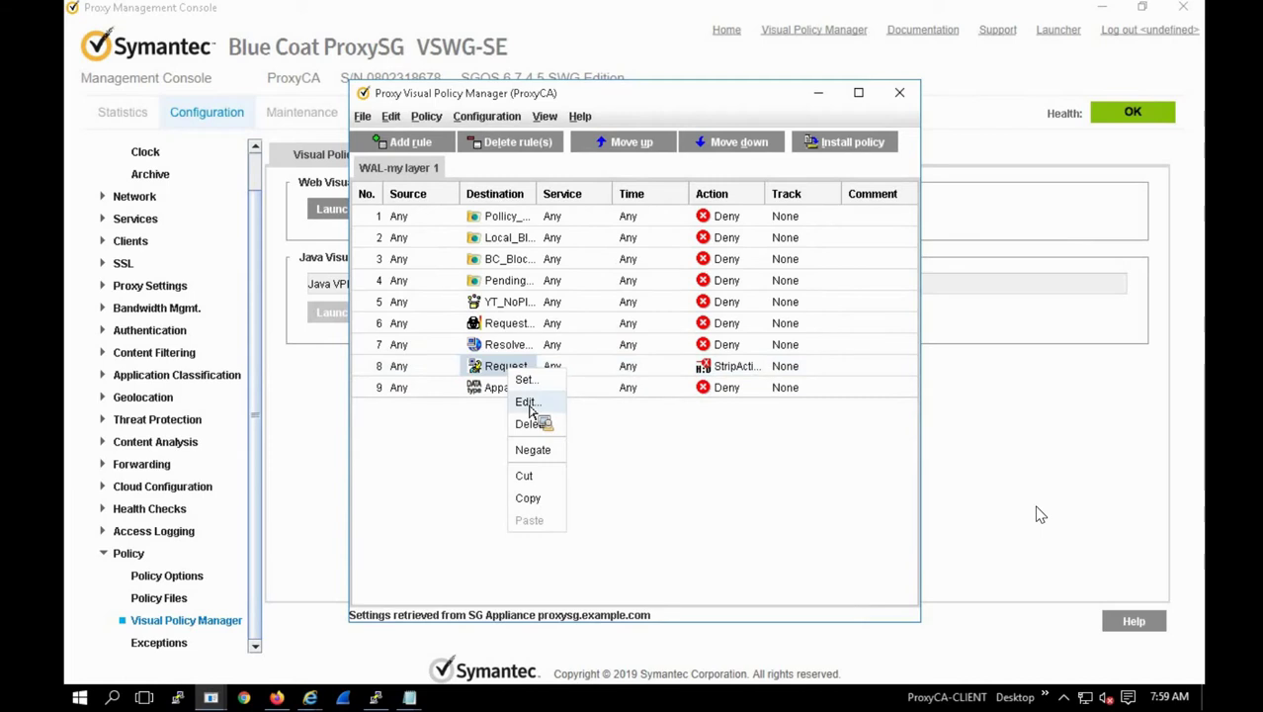
left_click(529, 404)
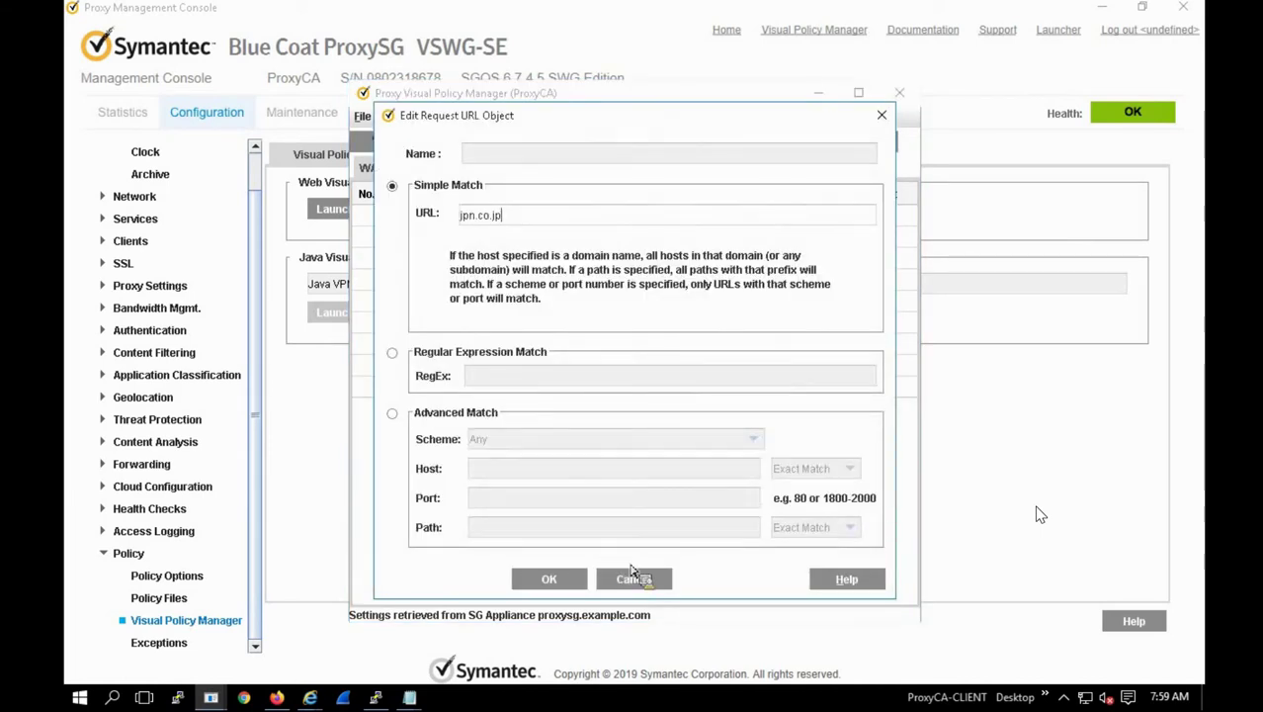
key("Escape")
right_click(726, 368)
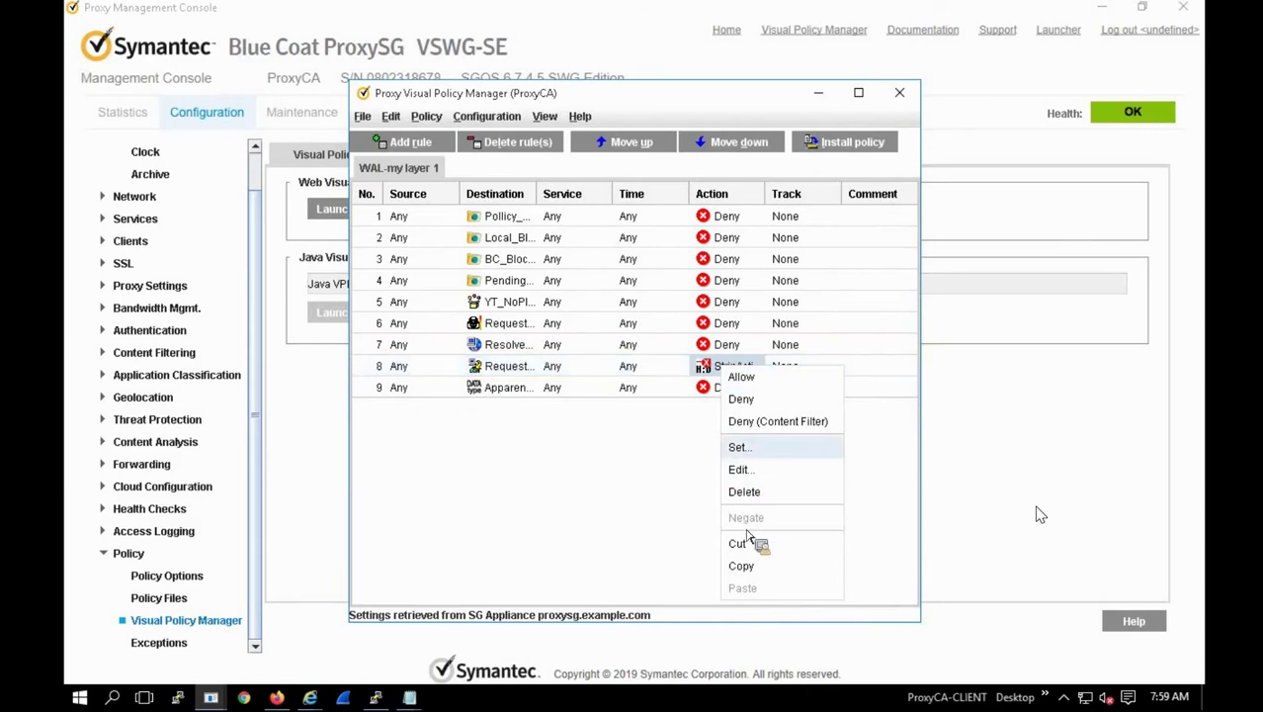
Step: Create a new Return Exception object, ReturnException1, using the user-defined exception myexception
left_click(739, 450)
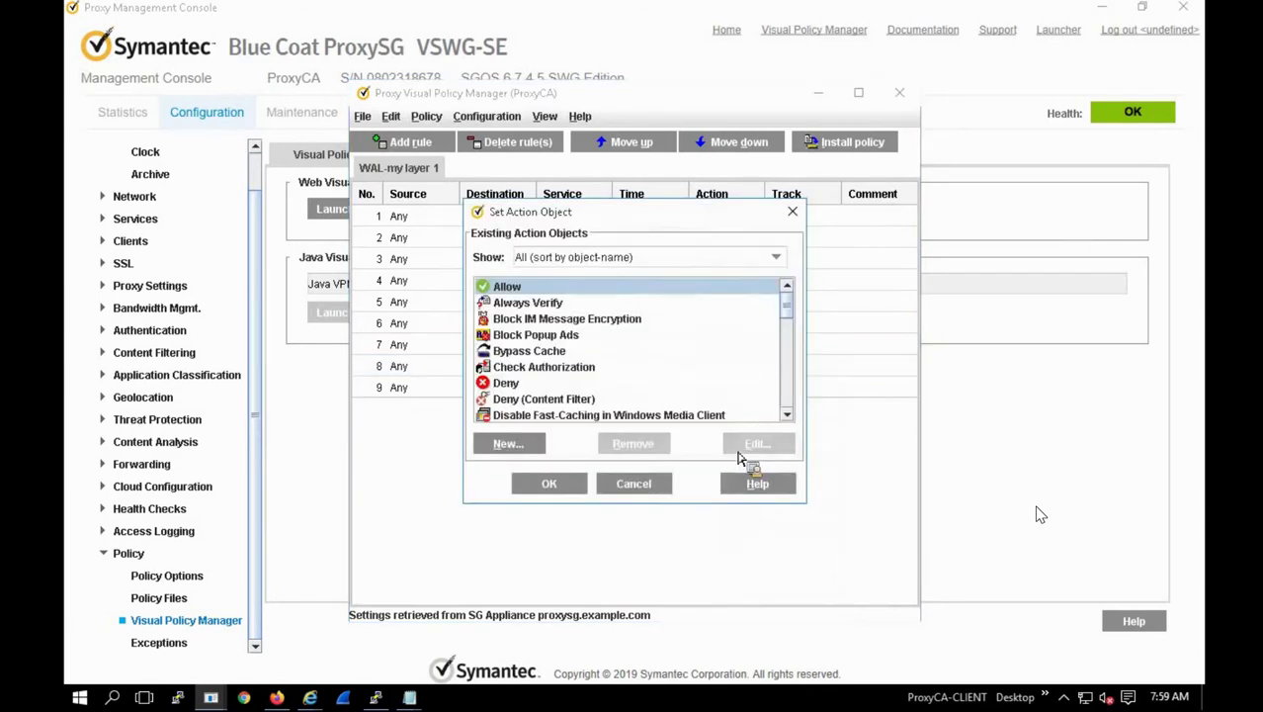
left_click(532, 437)
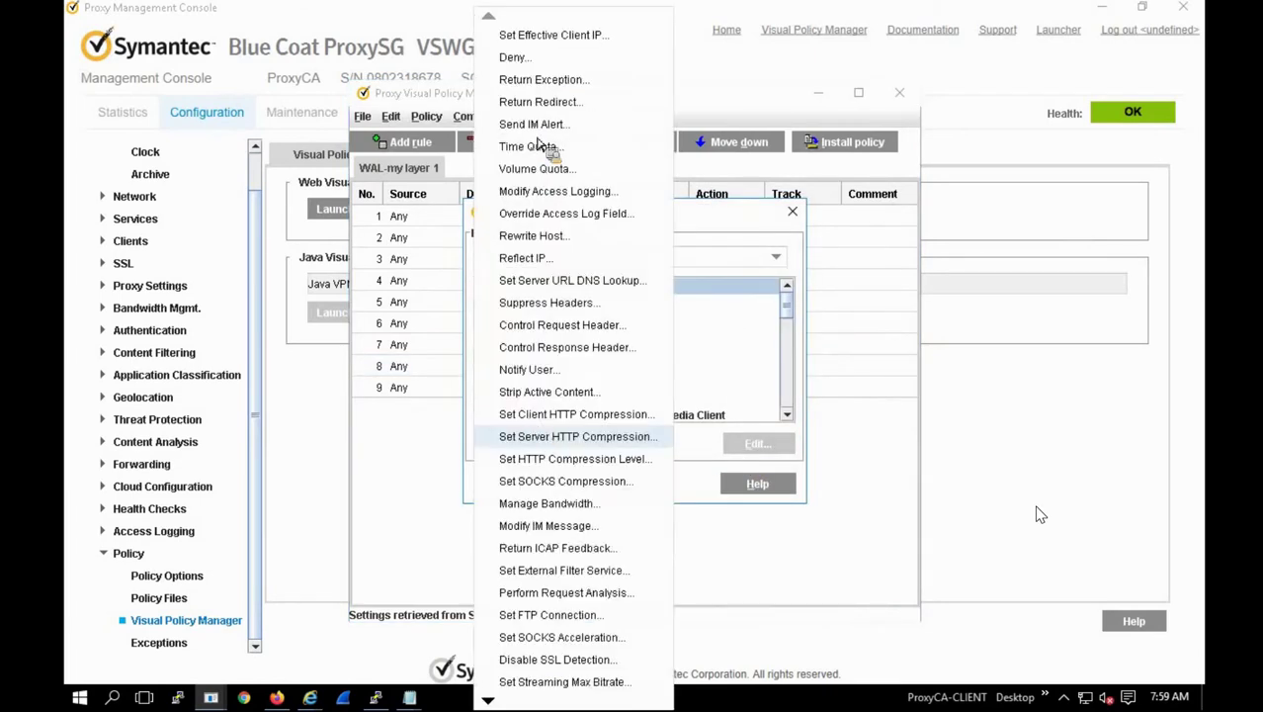
left_click(543, 79)
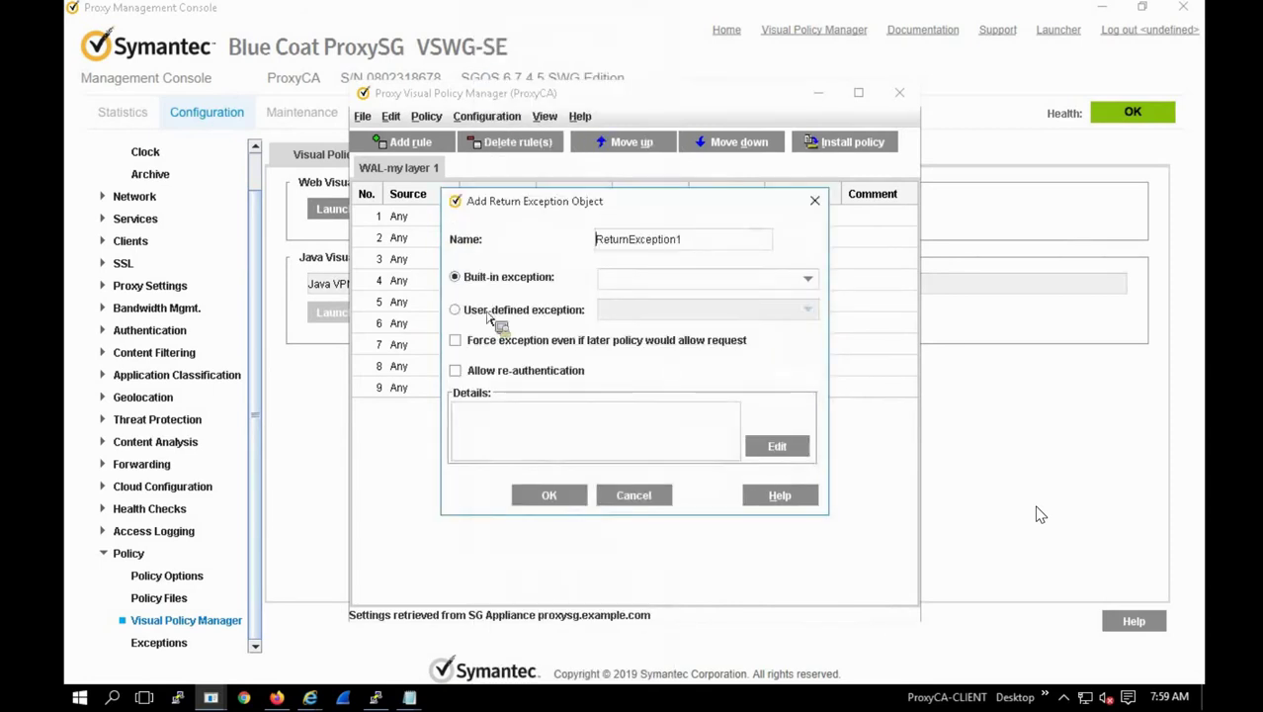
left_click(485, 313)
left_click(625, 313)
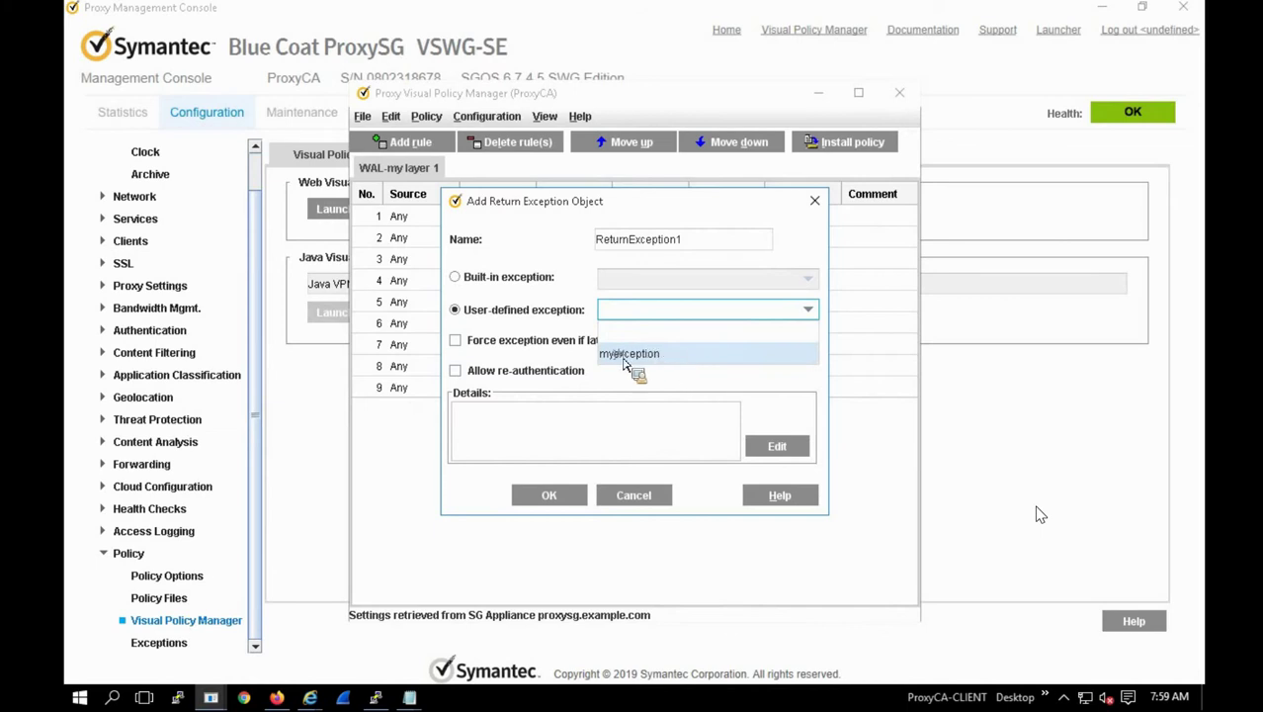
left_click(623, 354)
left_click(551, 496)
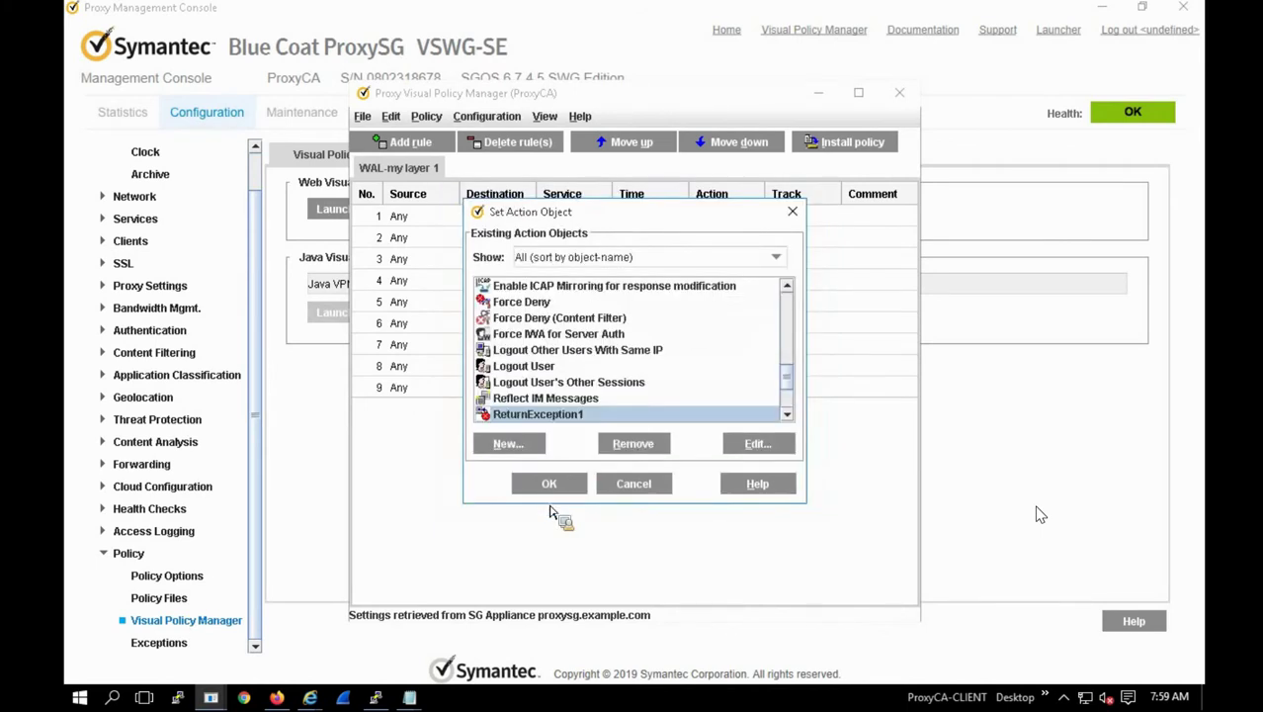
Step: Apply ReturnException1 as rule 8's action and install the policy
double_click(609, 415)
left_click(846, 160)
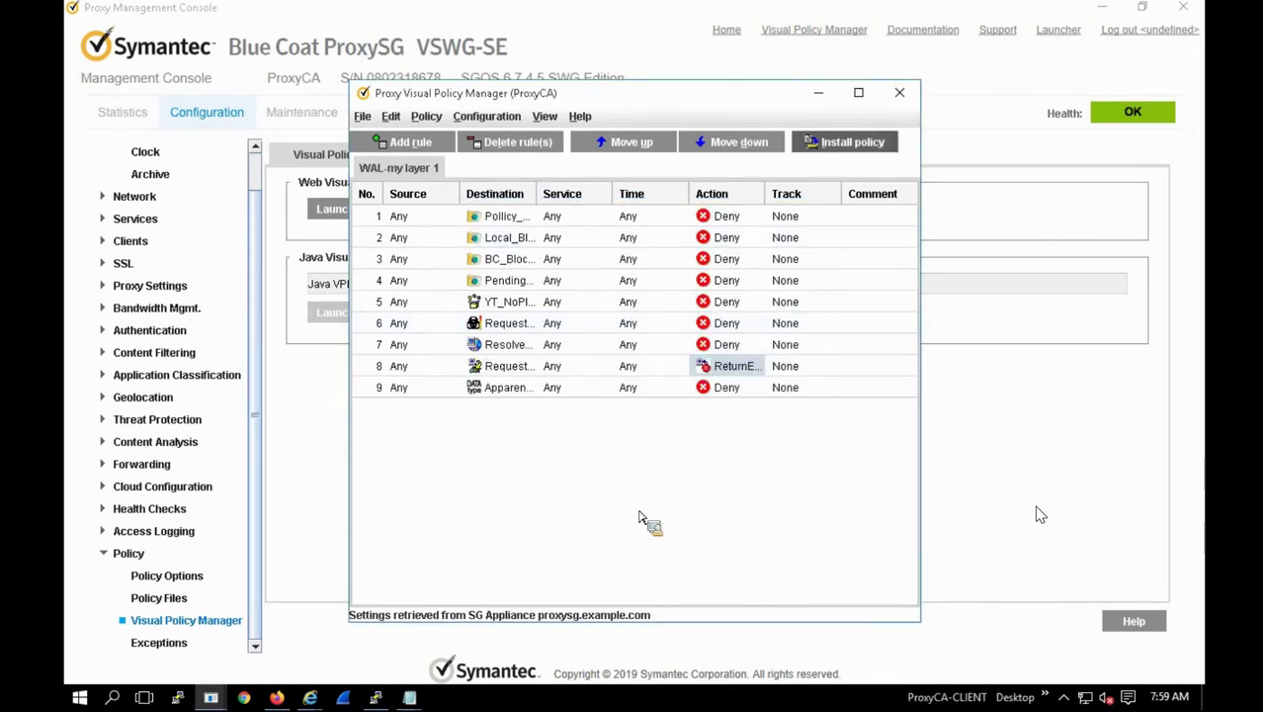
left_click(634, 383)
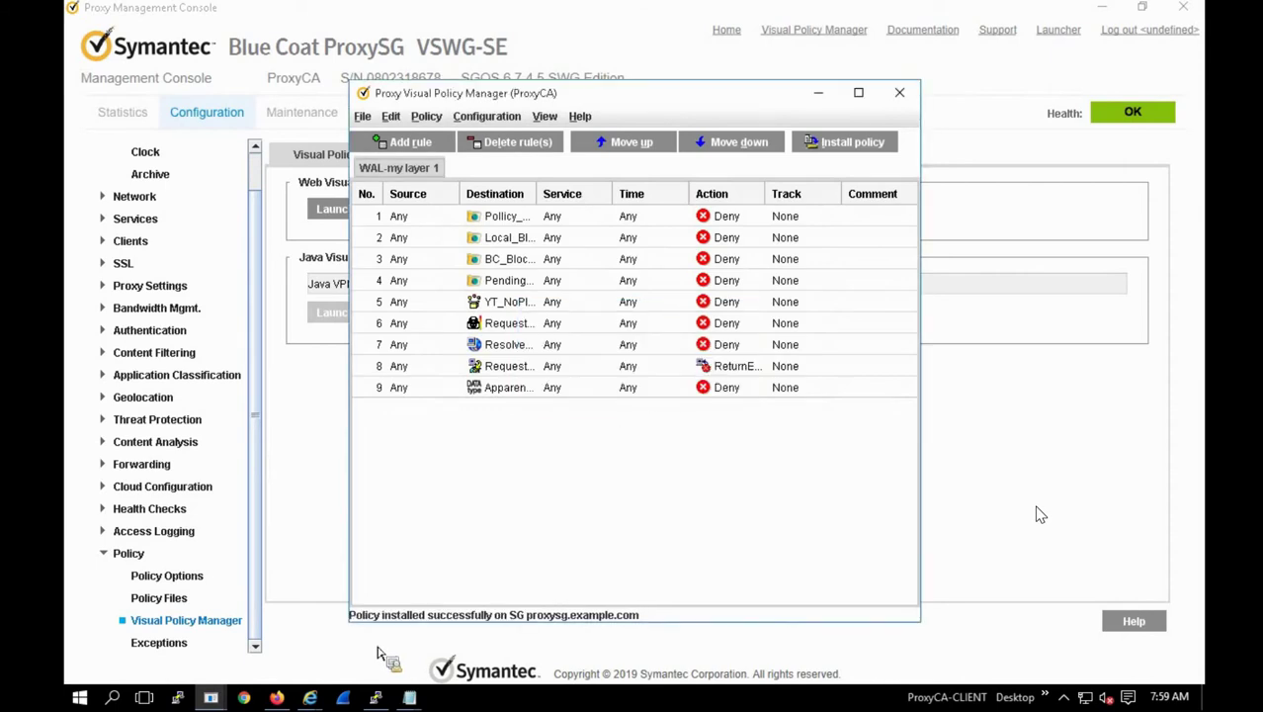
Step: Close the old Japan Press Network tab and Test Rating browser window
left_click(309, 697)
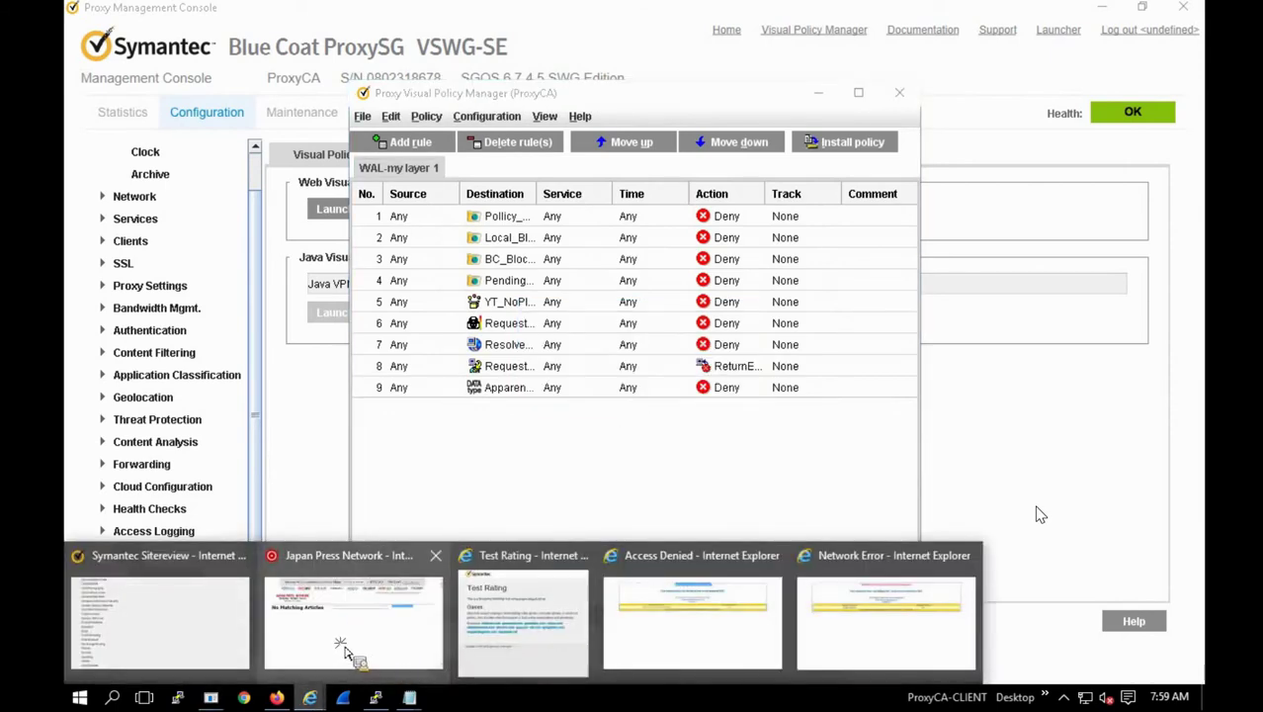
left_click(353, 612)
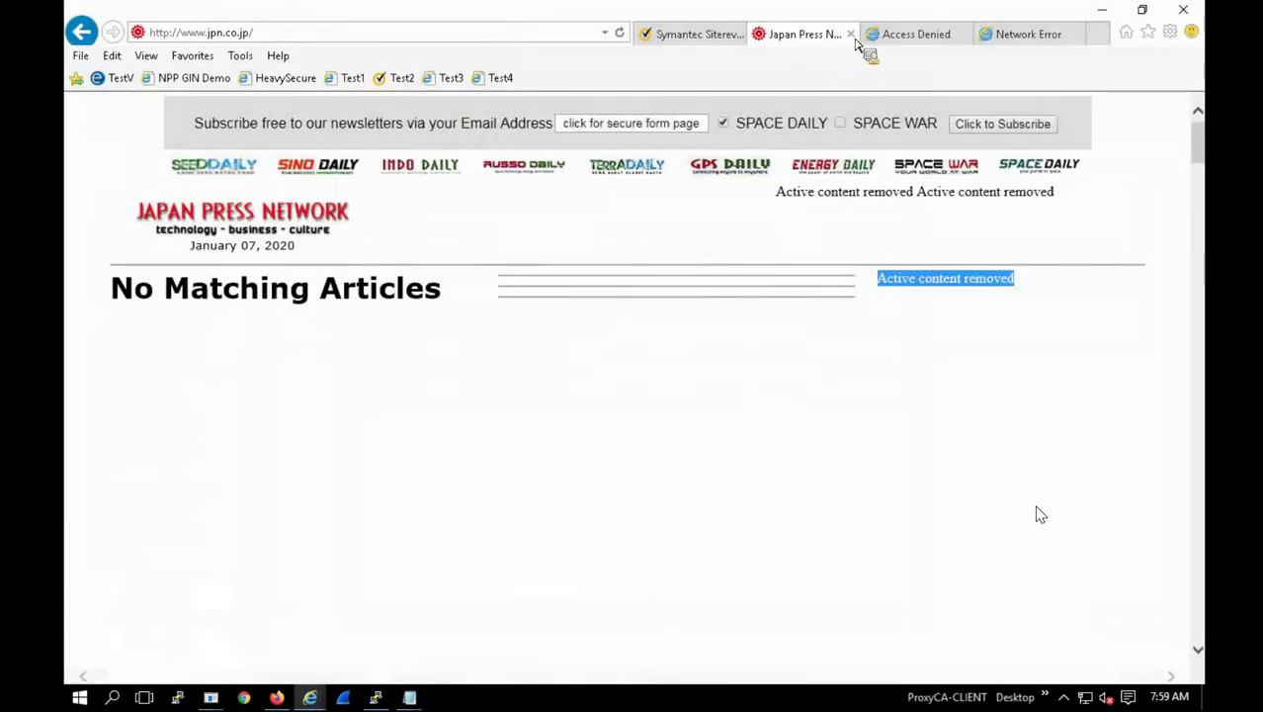
key("ctrl+w")
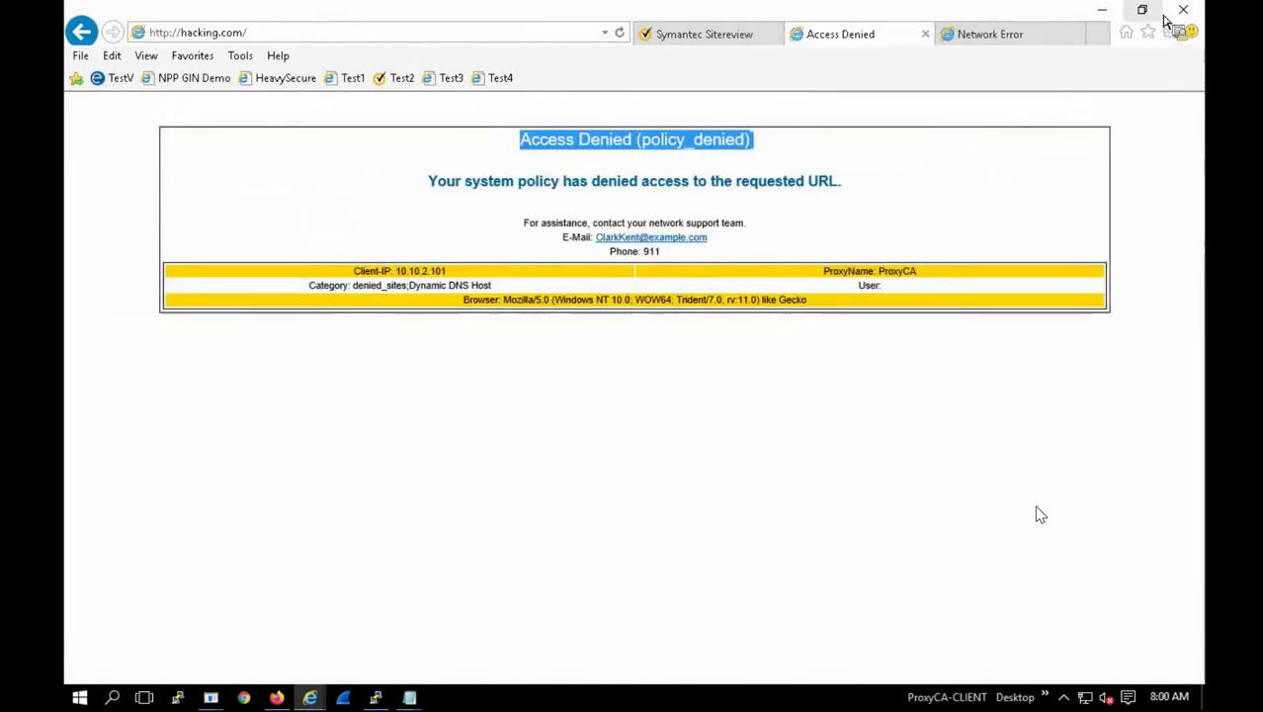
key("alt+Tab")
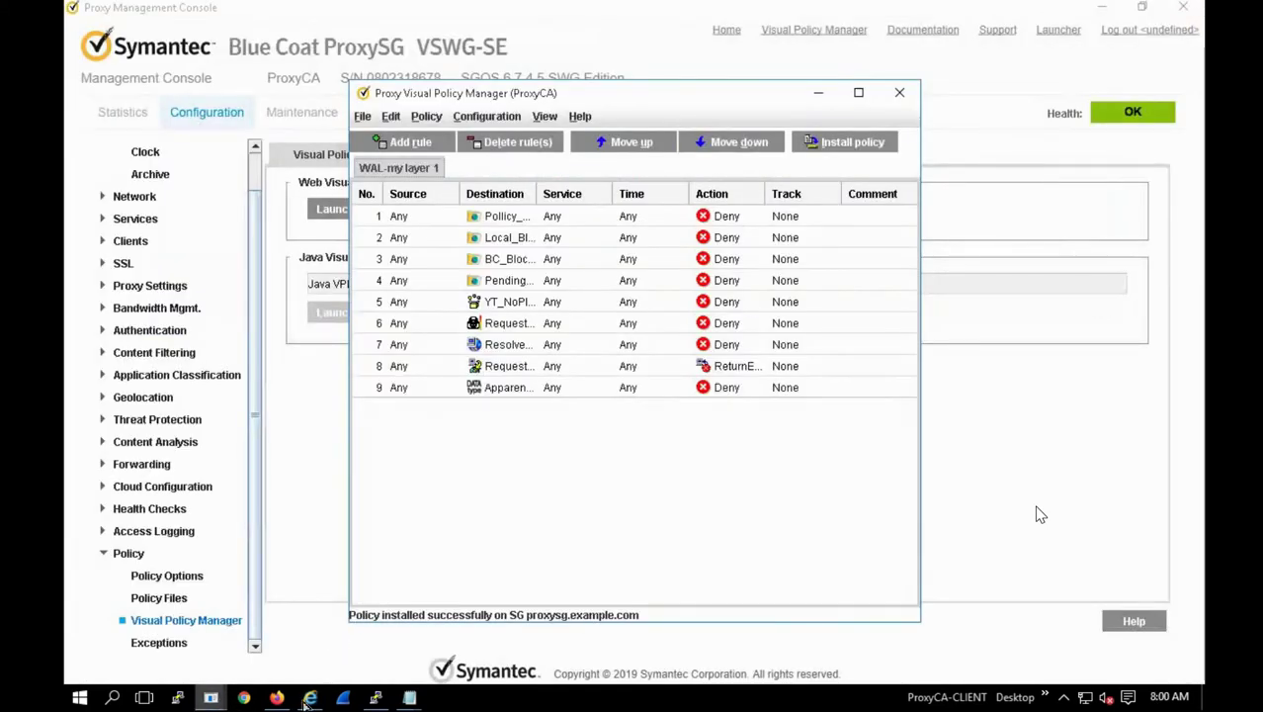
left_click(312, 699)
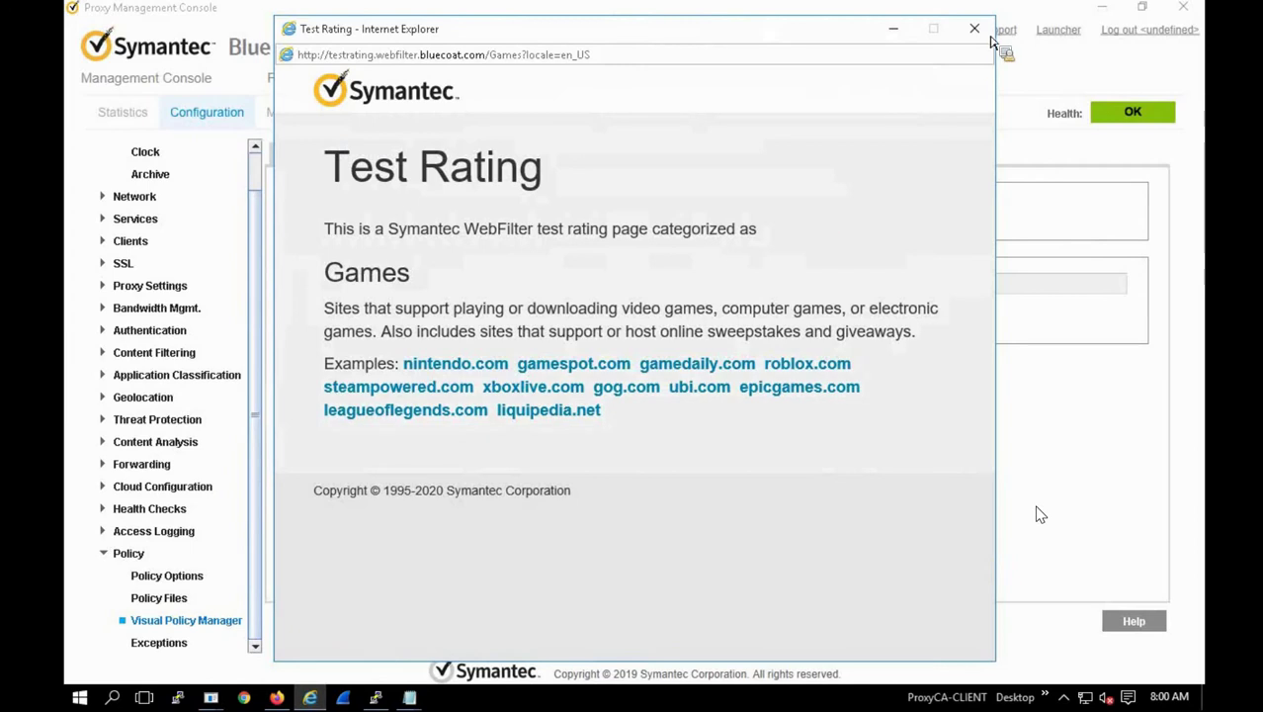
left_click(311, 699)
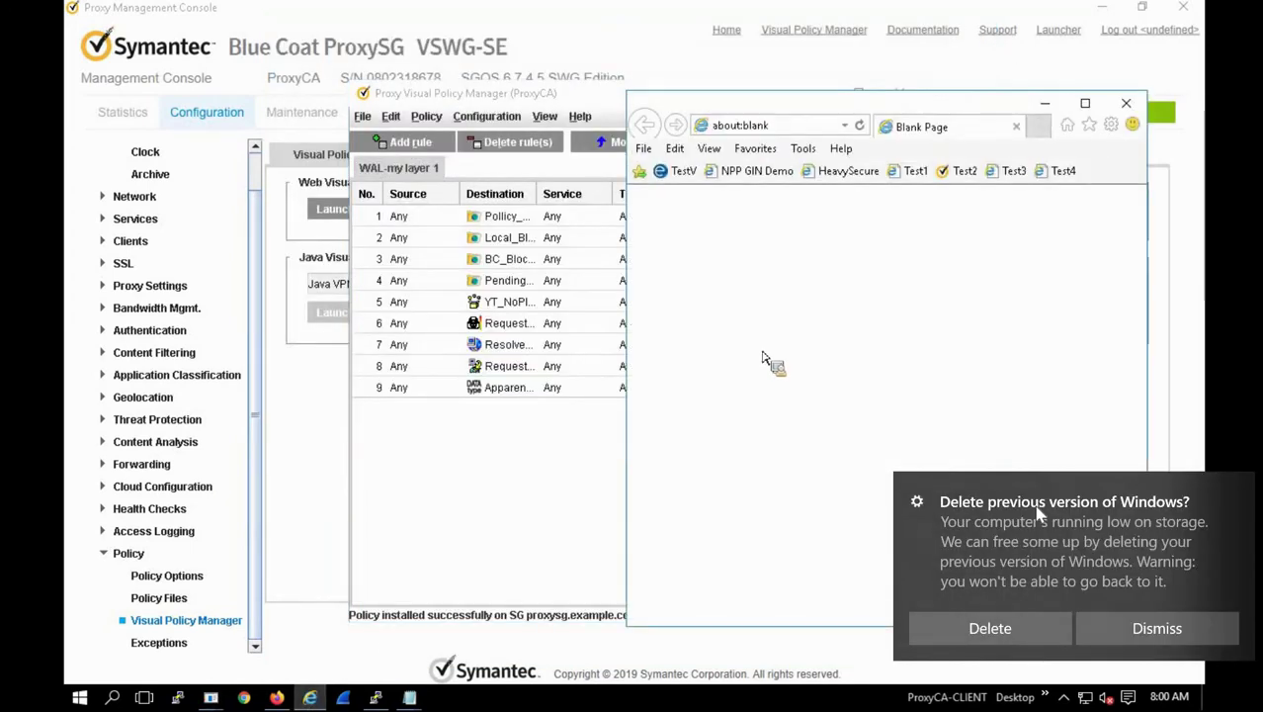
key("ctrl+shift+Delete")
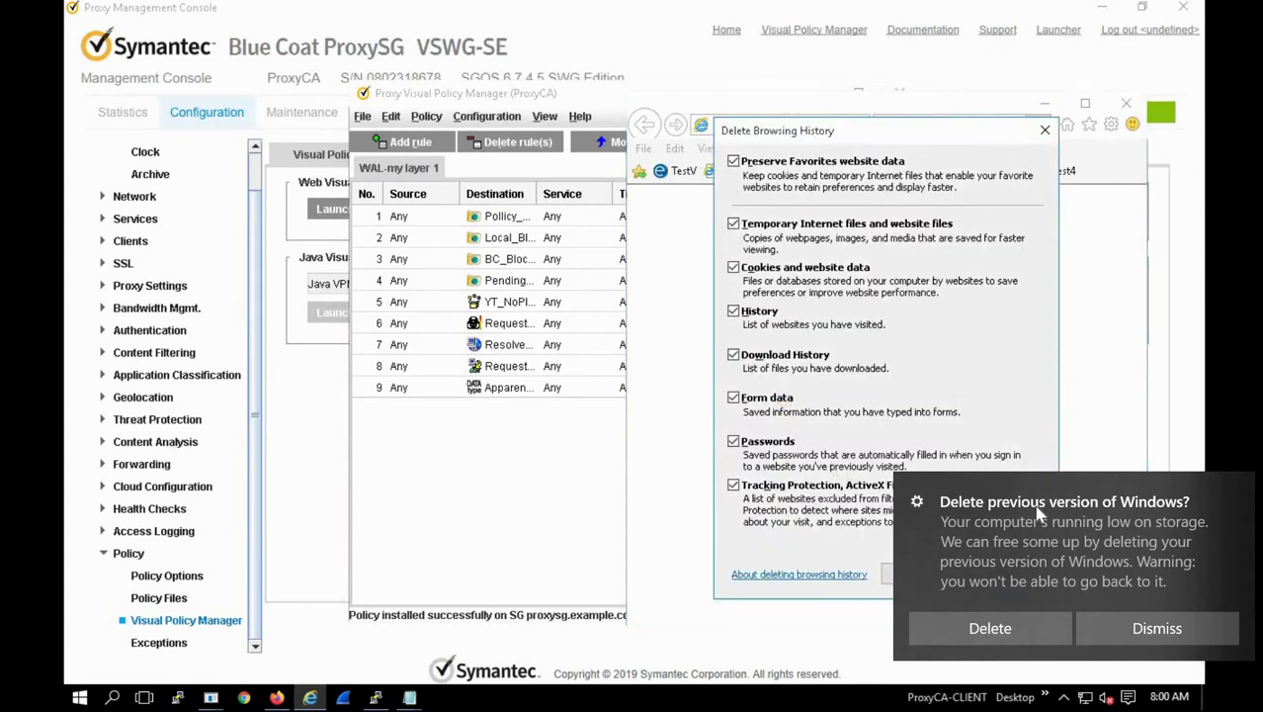
key("Return")
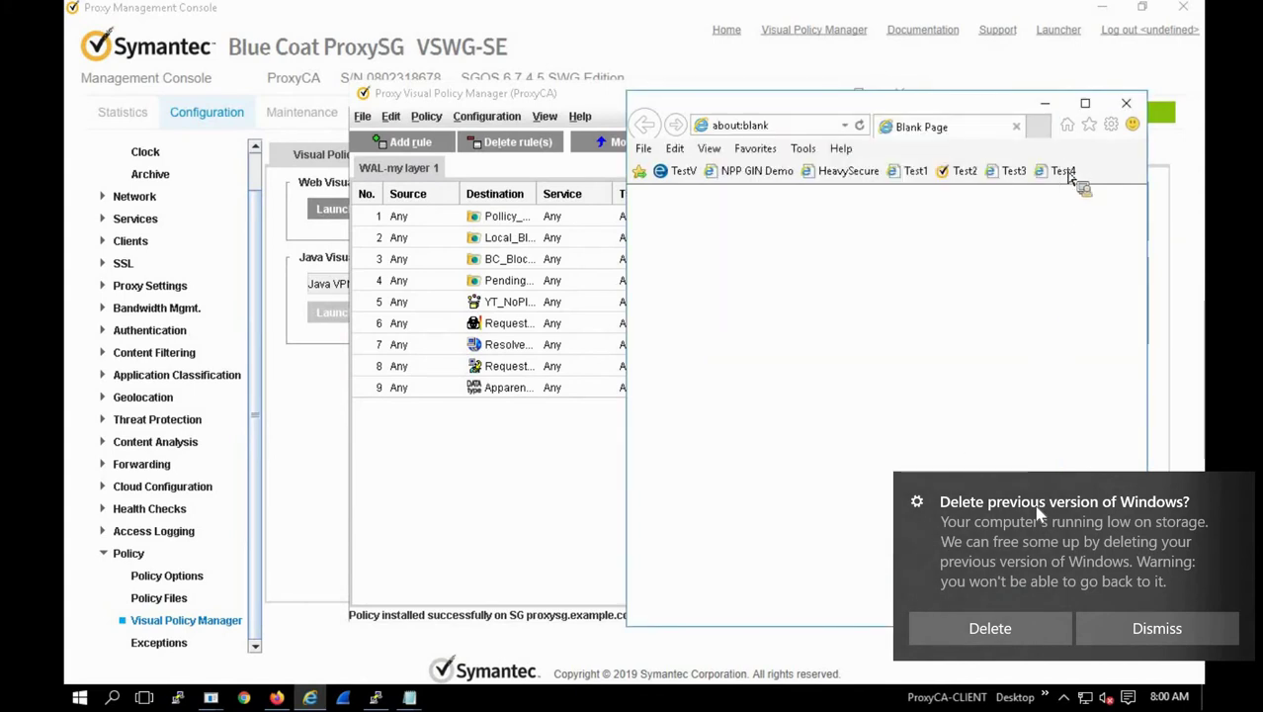
left_click(1065, 172)
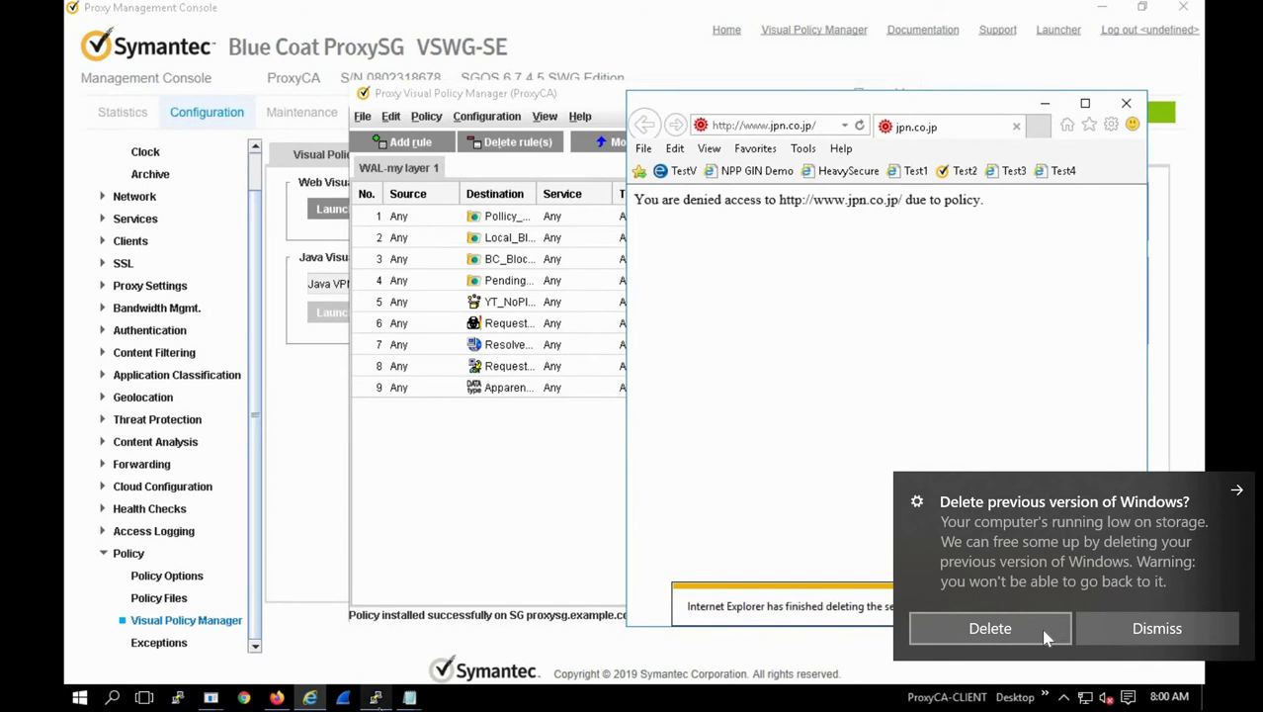
left_click(376, 697)
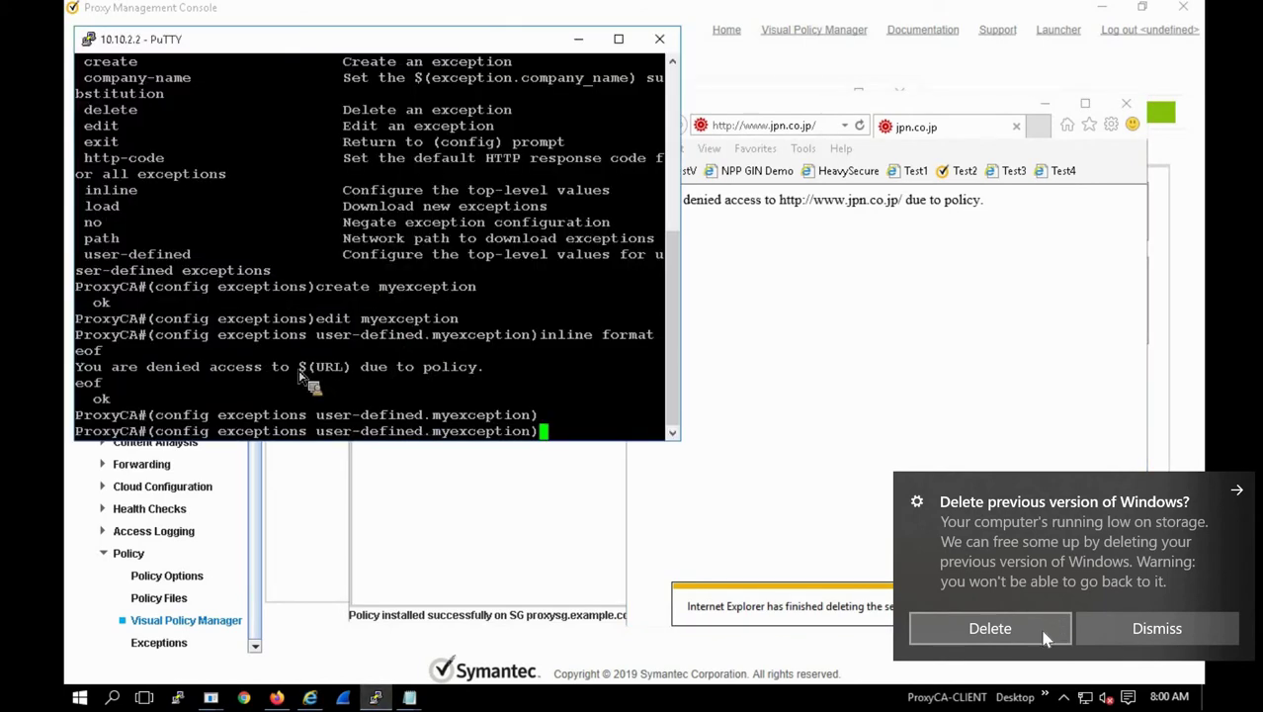
left_click_drag(297, 368, 359, 376)
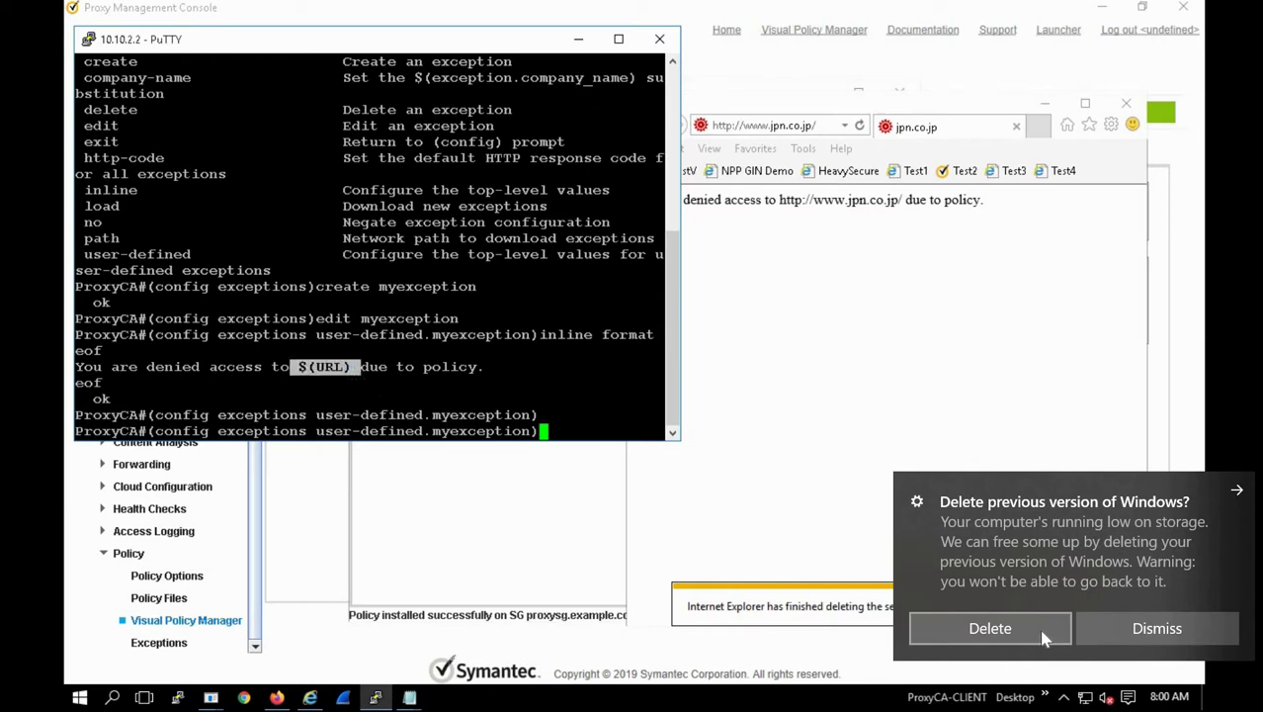
key("alt+Tab")
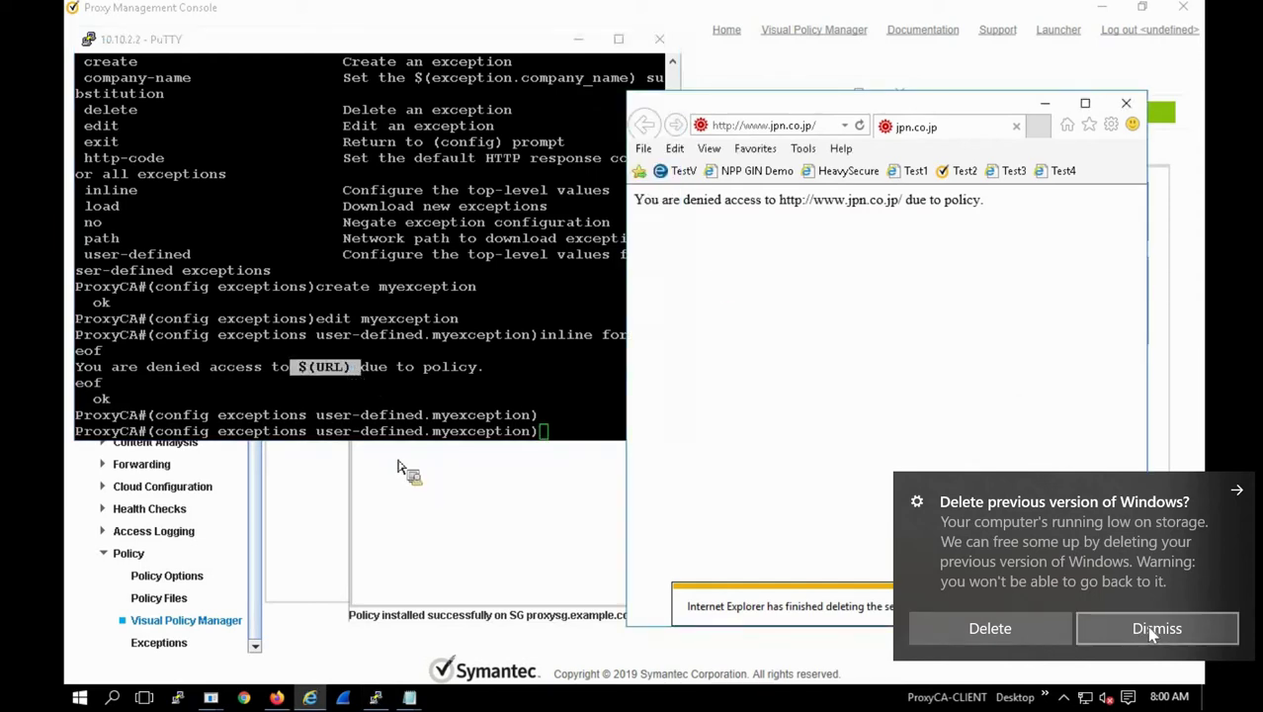
left_click(1149, 630)
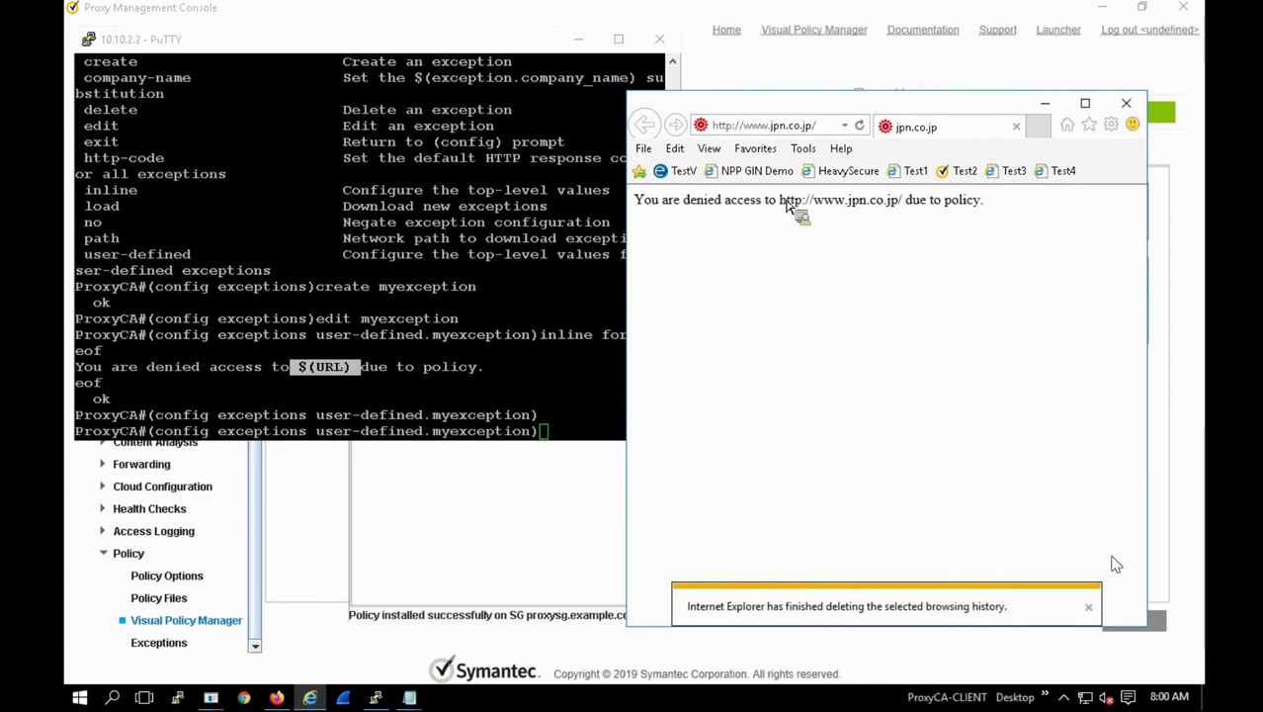
mouse_move(779, 201)
left_mouse_down()
mouse_move(904, 208)
mouse_move(786, 223)
left_mouse_up()
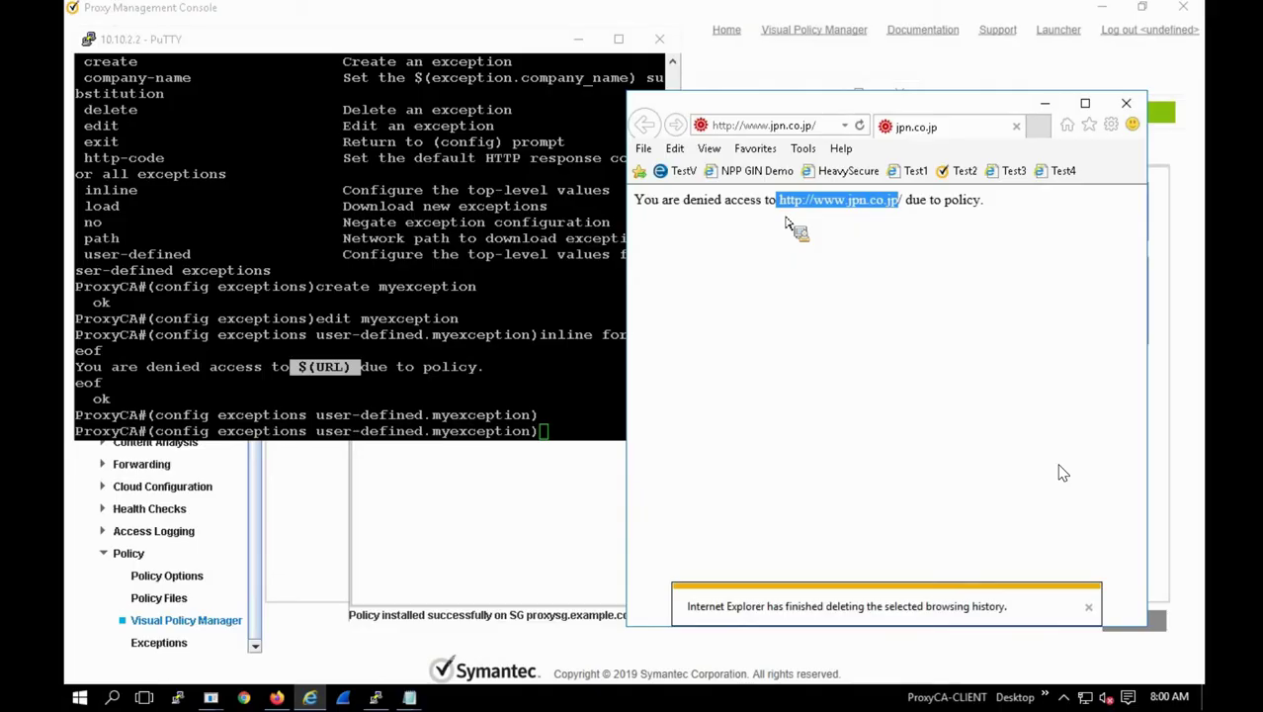
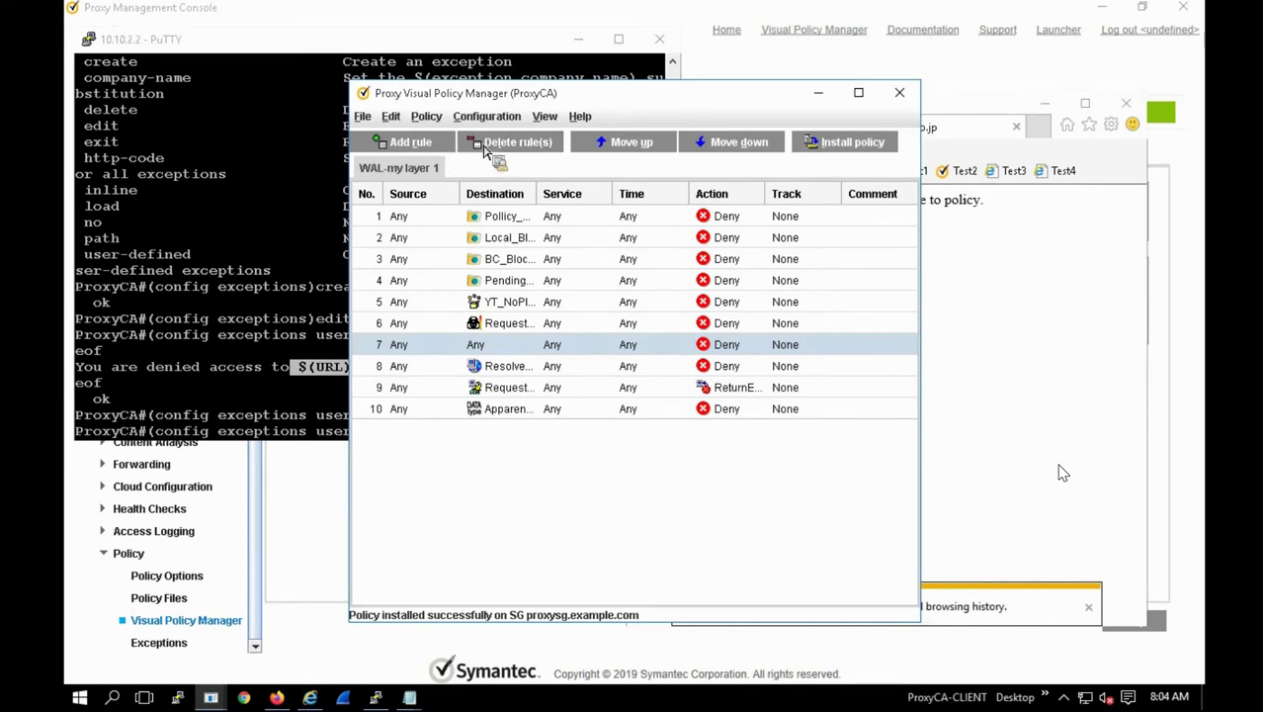
Step: Move the catch-all Any/Any Deny rule down to the bottom of the layer
triple_click(722, 151)
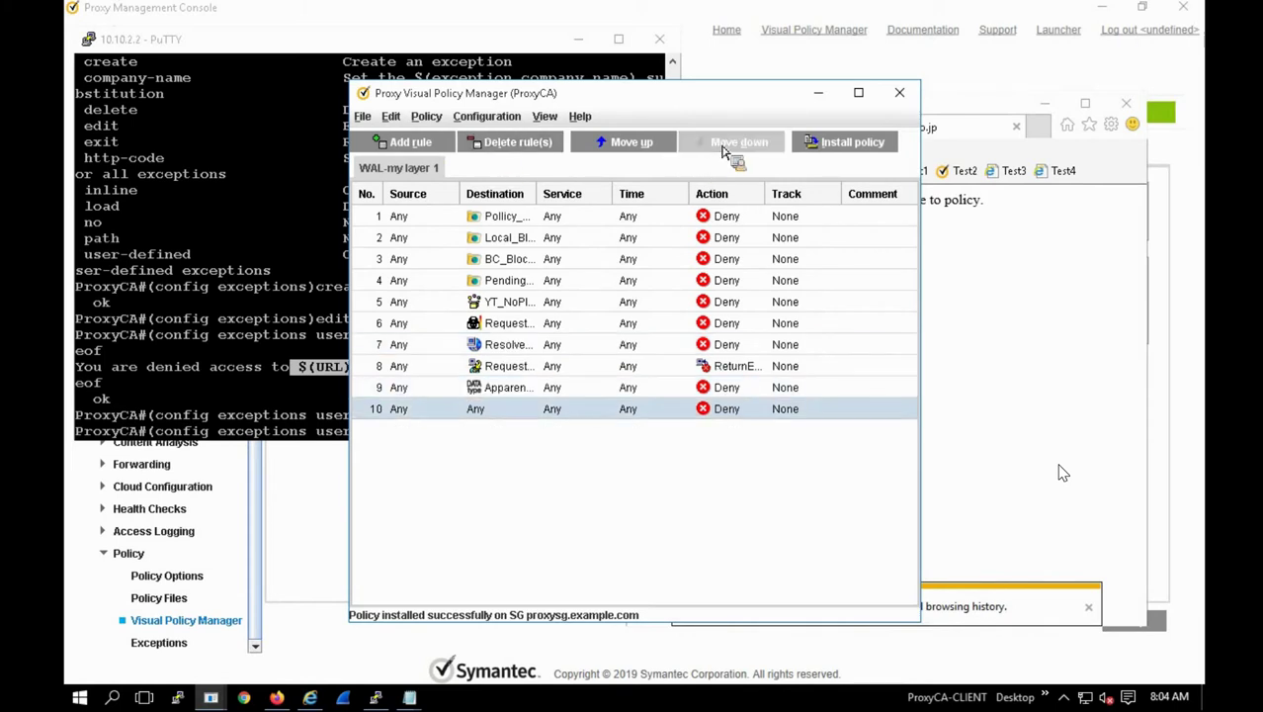
Step: Create a new Notify User action 'Splash' for rule 10 with body 'You are able to access using ACME guest network'
right_click(723, 417)
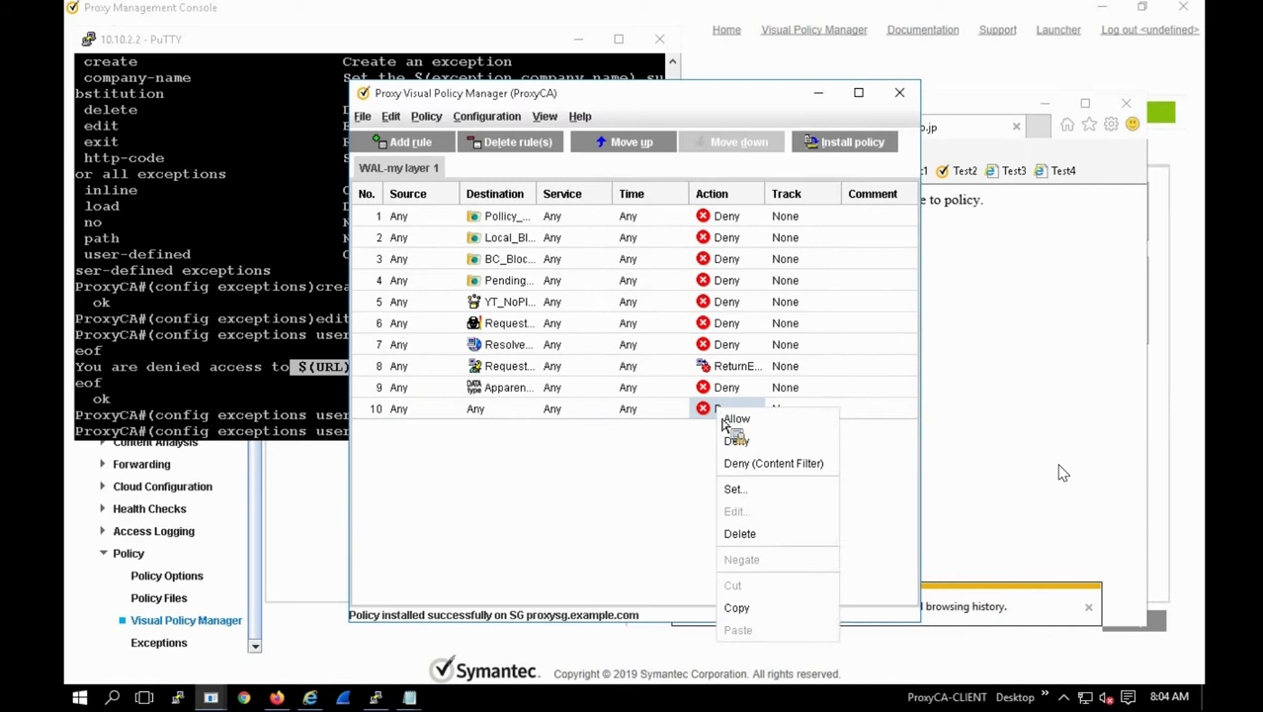
left_click(735, 488)
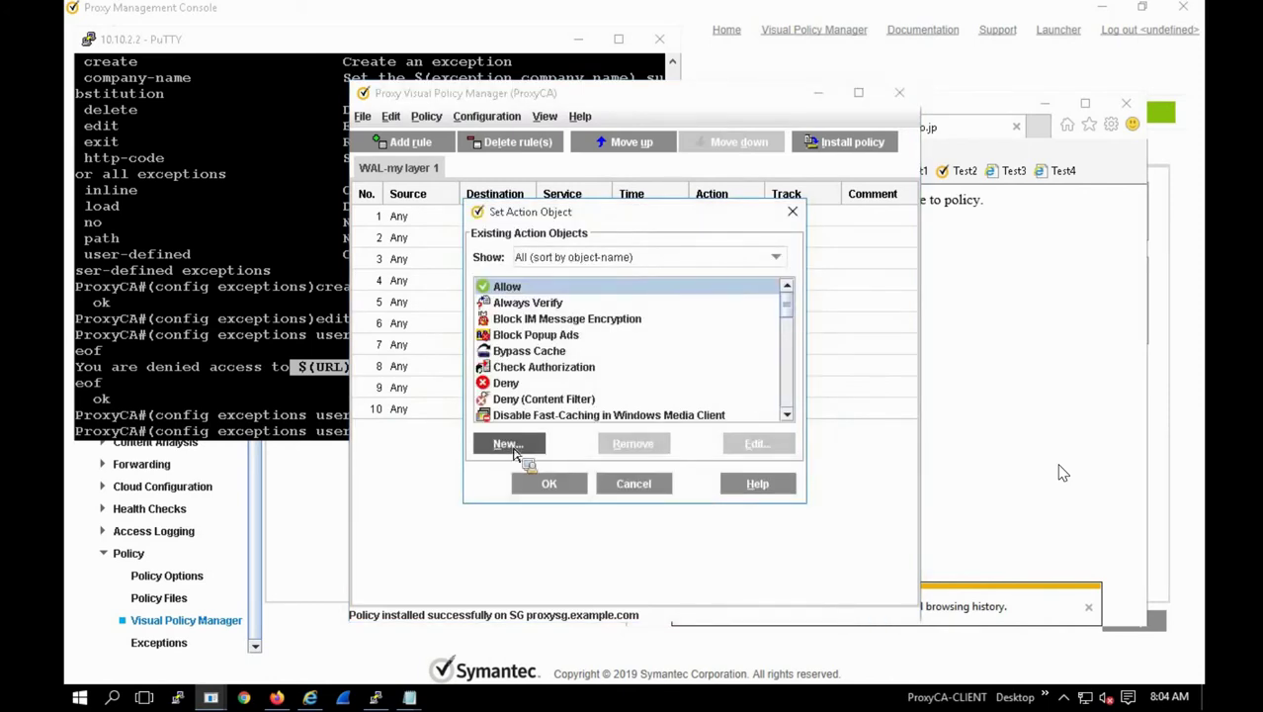
left_click(510, 444)
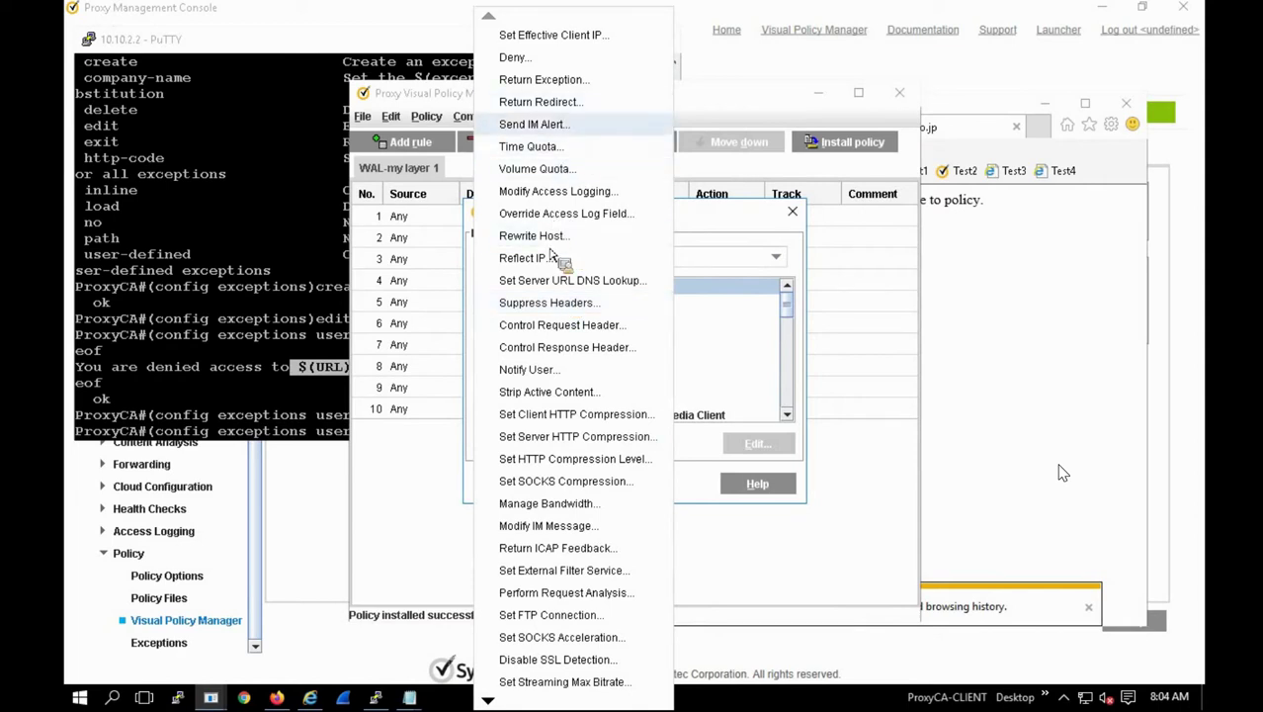
left_click(544, 370)
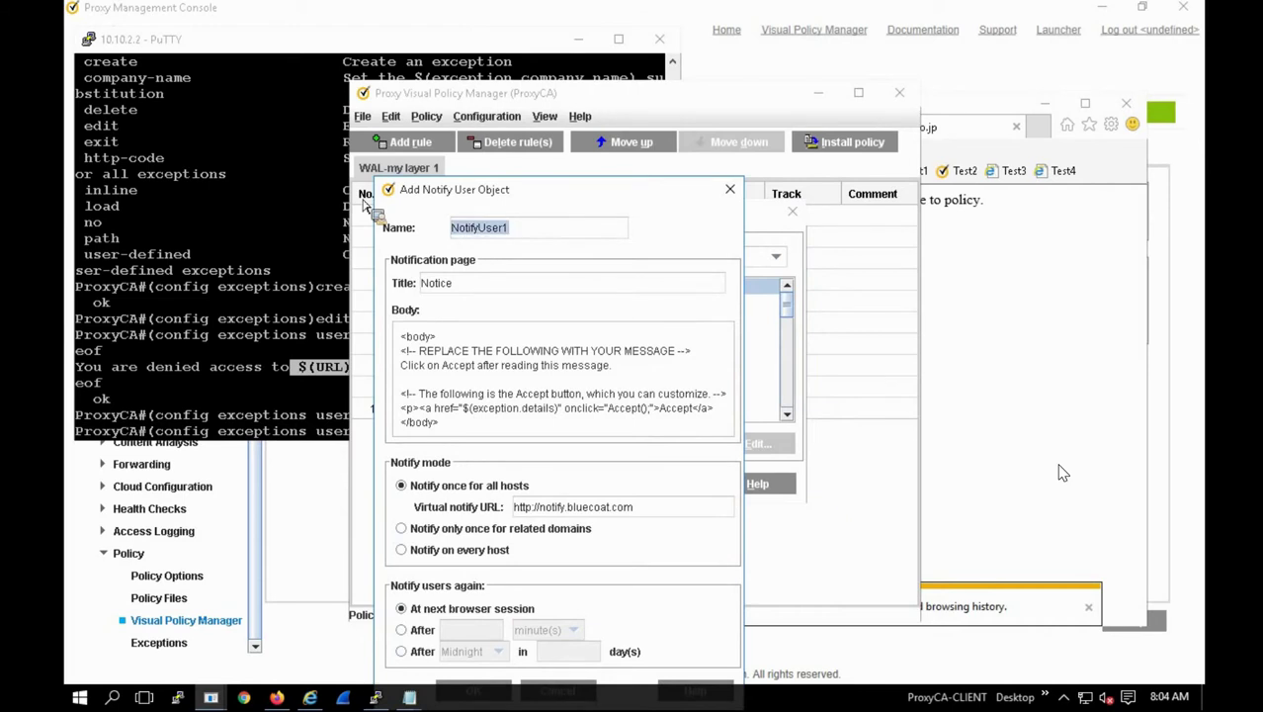
type("Splash")
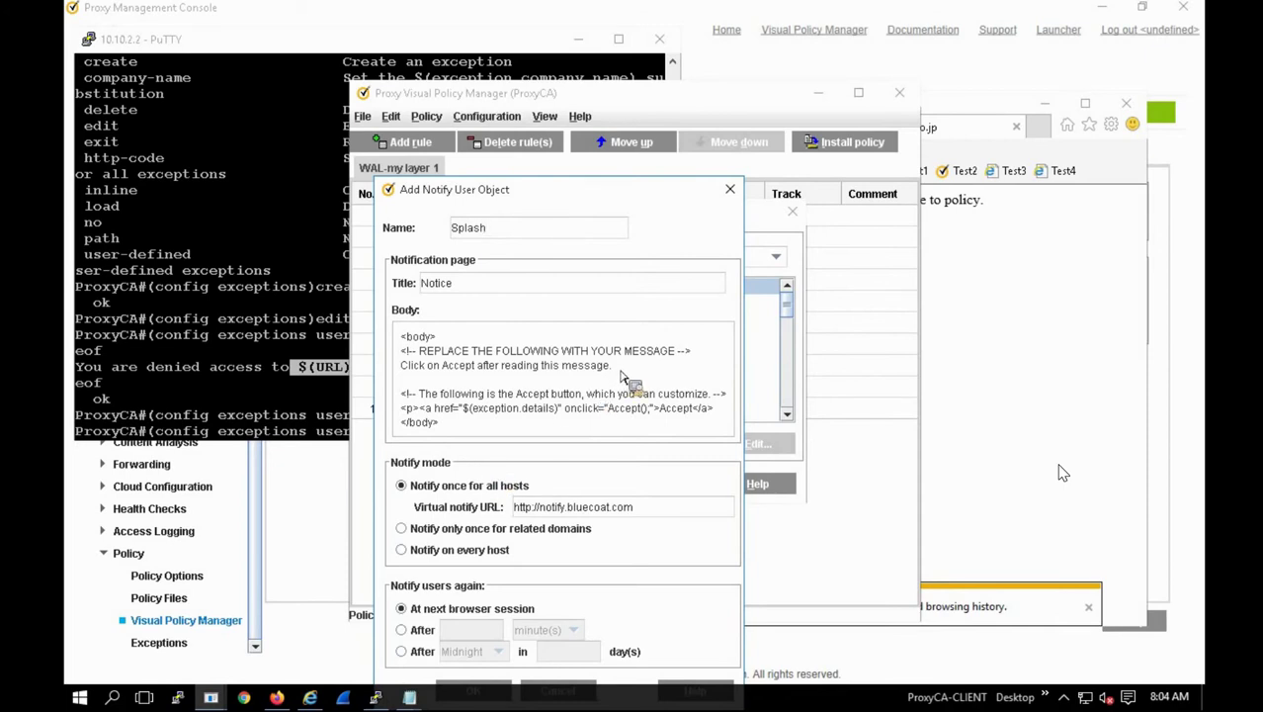
left_click_drag(621, 374, 412, 378)
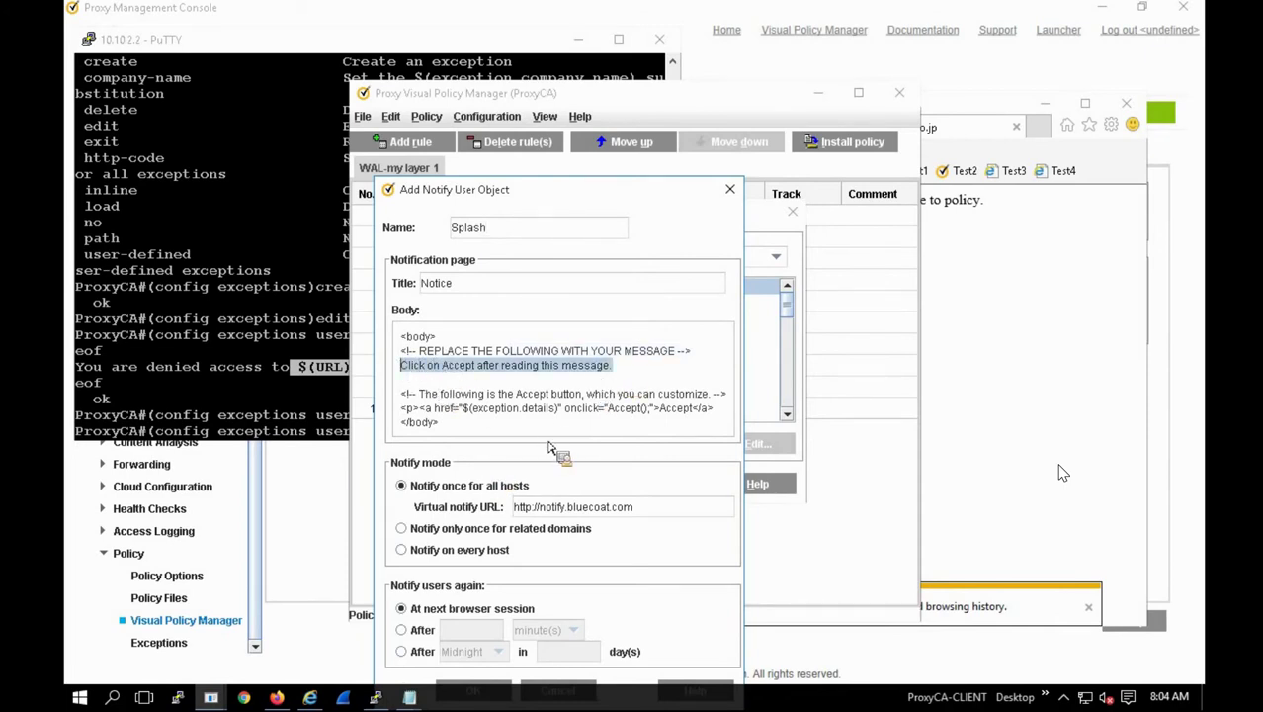
type("You")
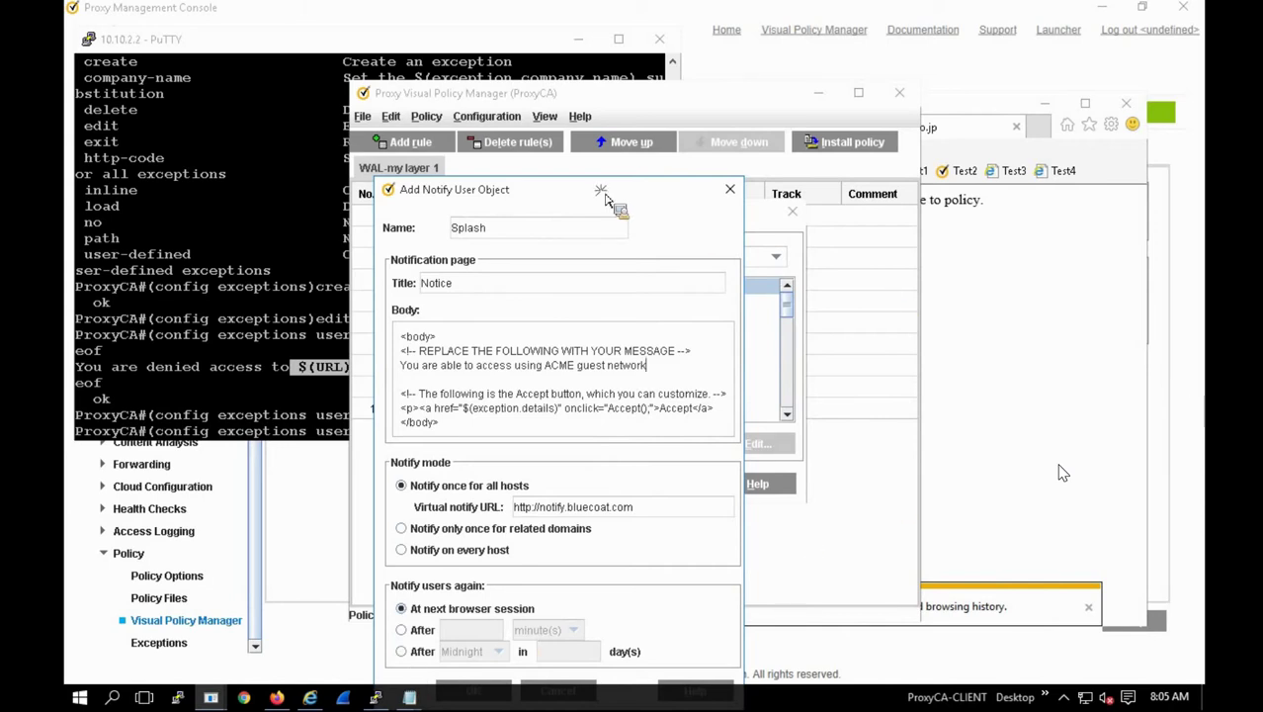
Step: Keep renotification at the next browser session and apply Splash as rule 10's action
left_click_drag(604, 197, 616, 111)
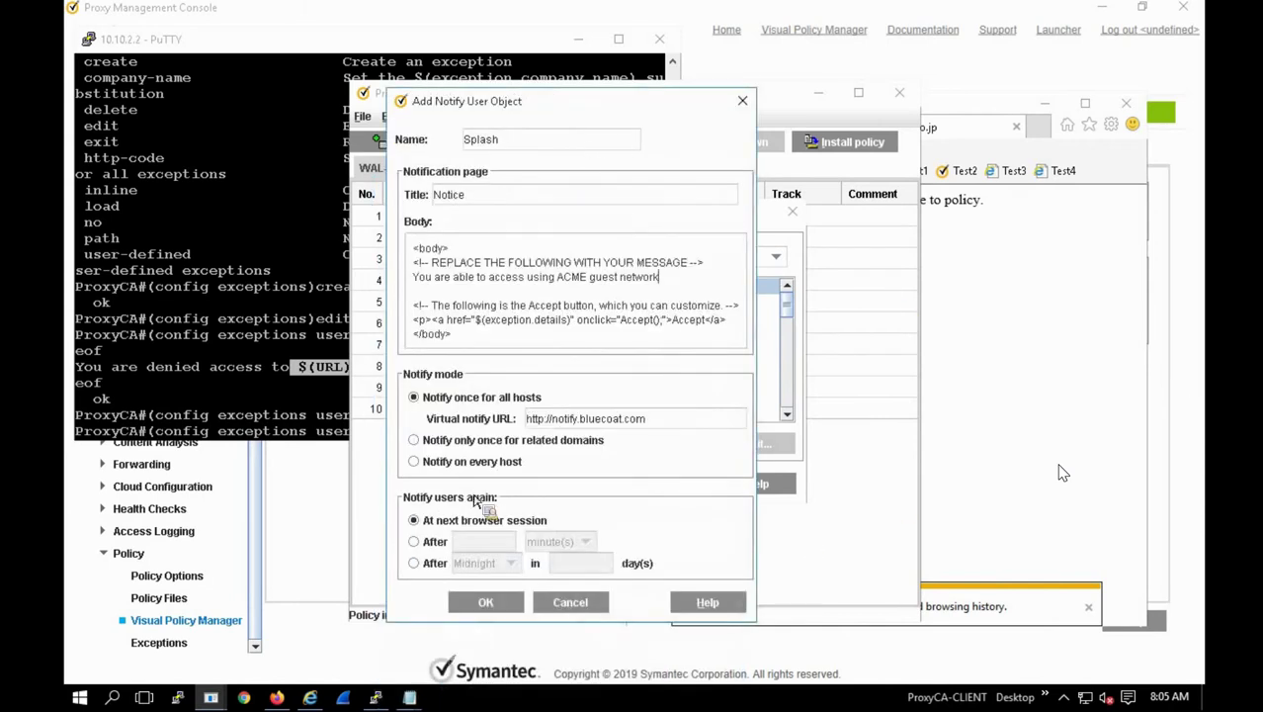
left_click(483, 605)
left_click(427, 544)
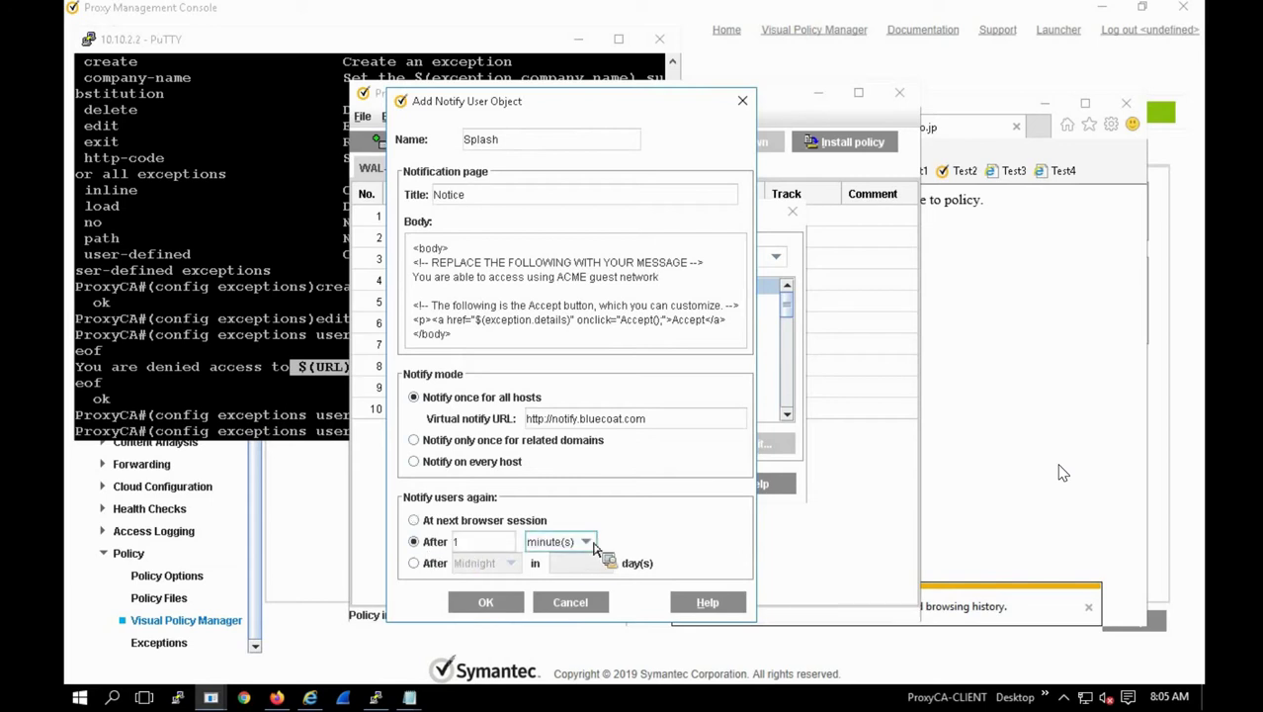
left_click(578, 541)
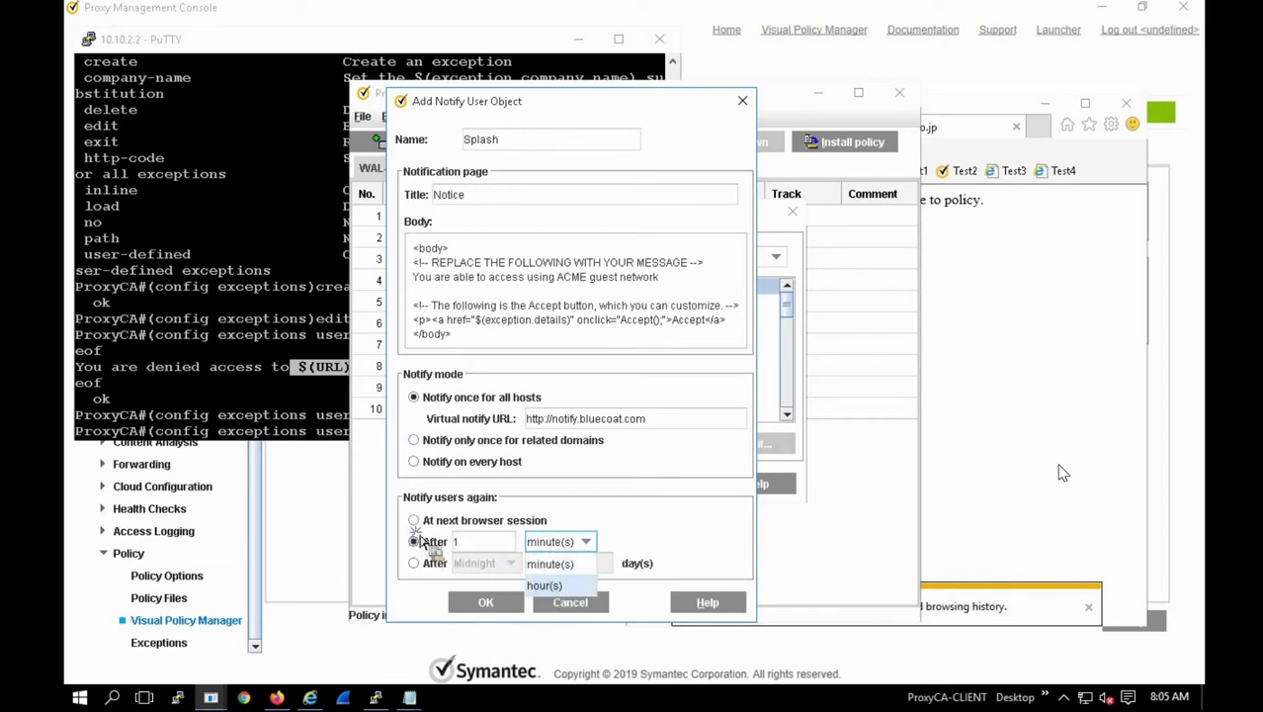
left_click(414, 521)
left_click(499, 605)
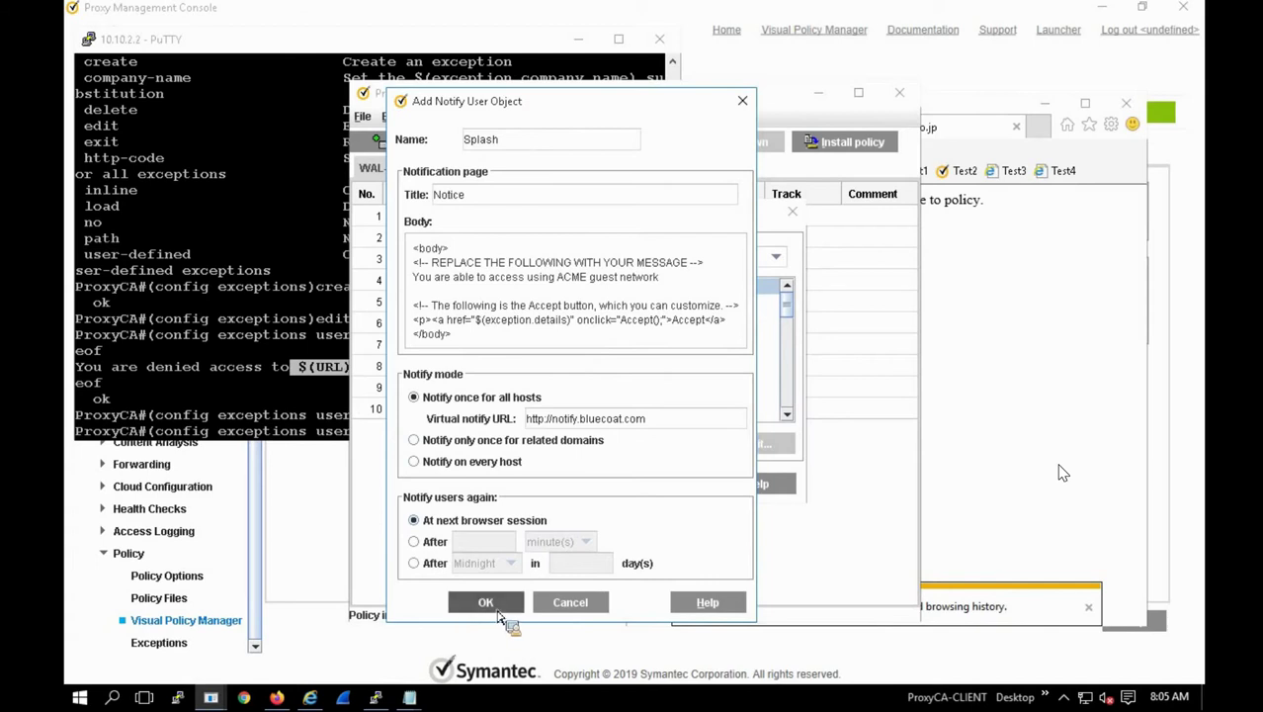
left_click(553, 488)
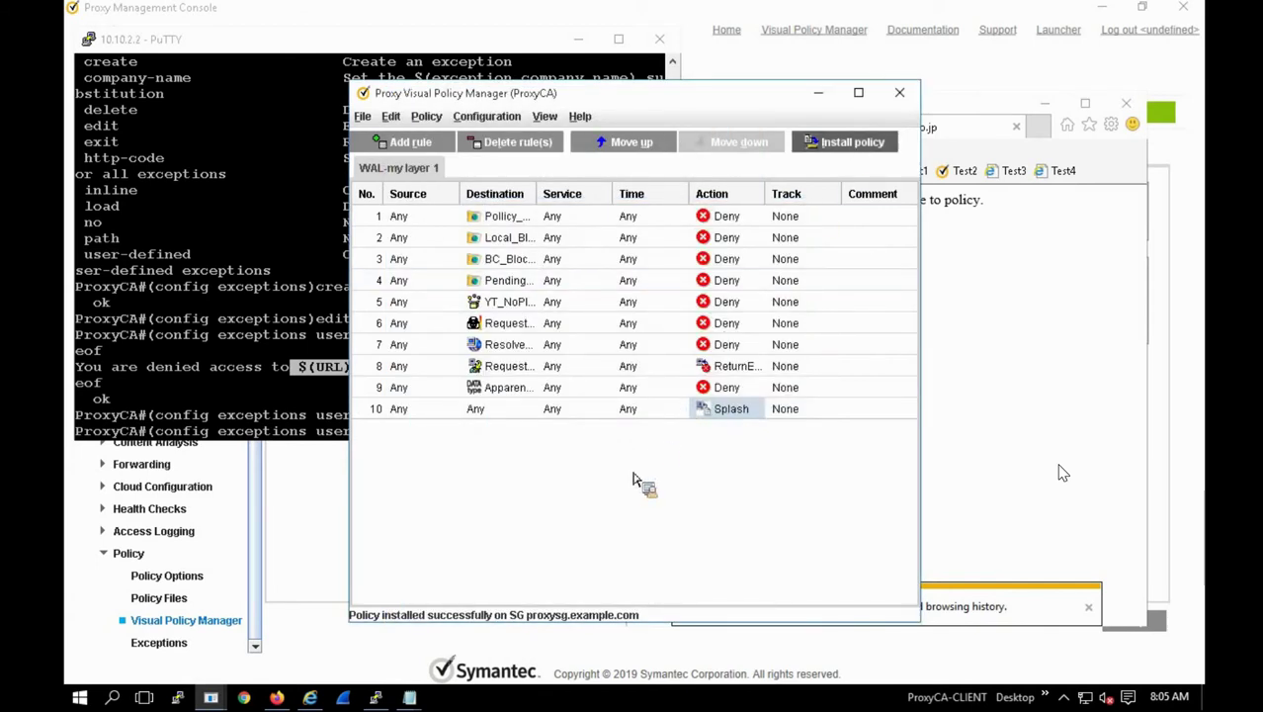
Step: Acknowledge the policy install and accept the Splash notice in Internet Explorer's Notice tab
left_click(633, 383)
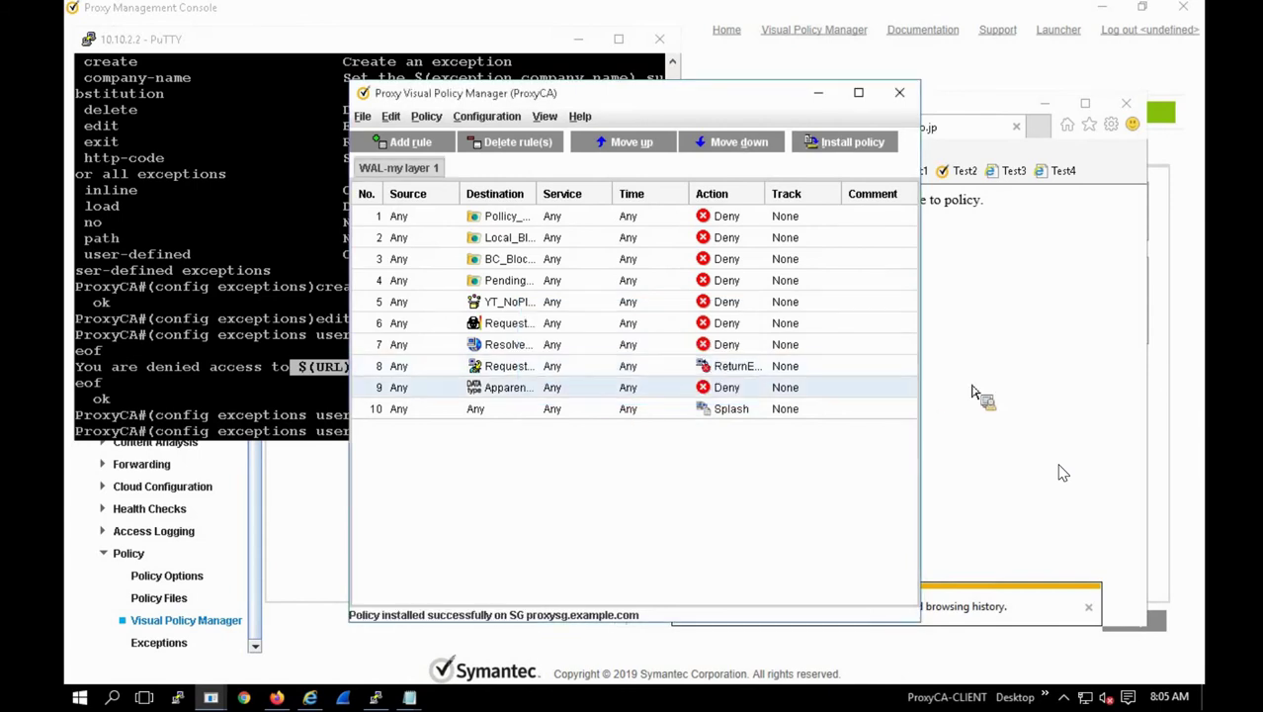
left_click(981, 408)
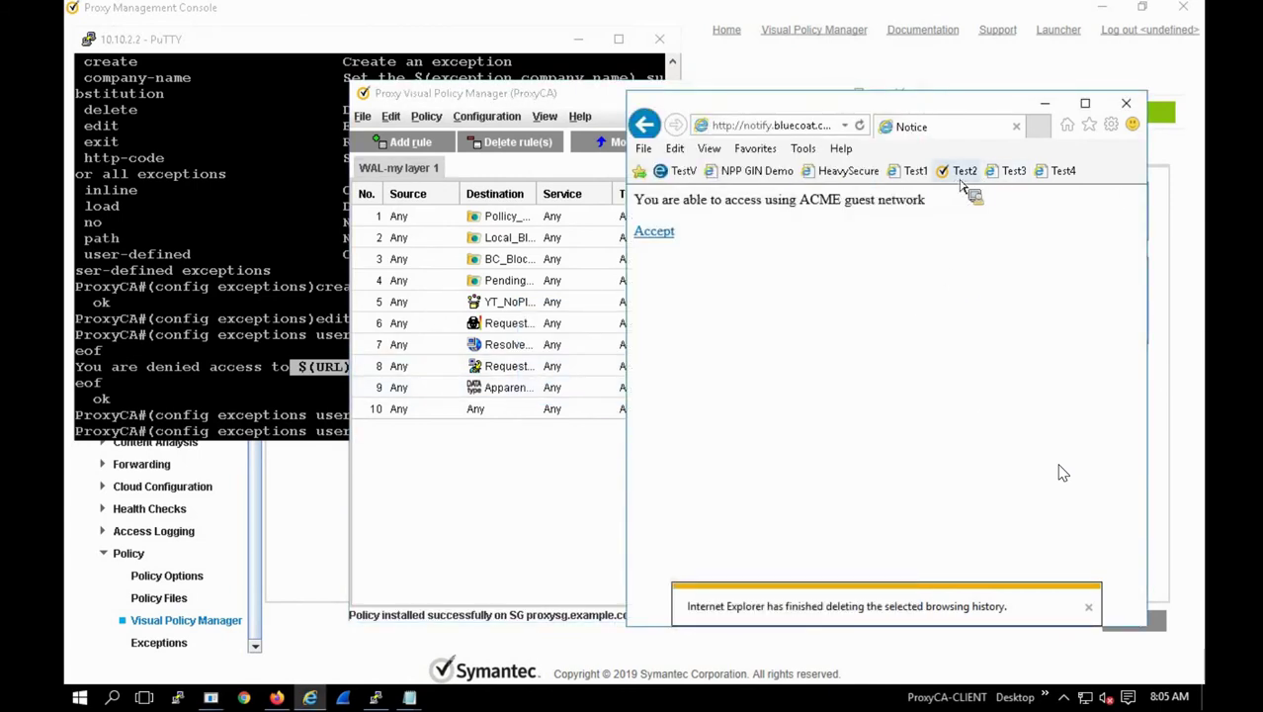
left_click(1036, 126)
left_click(929, 128)
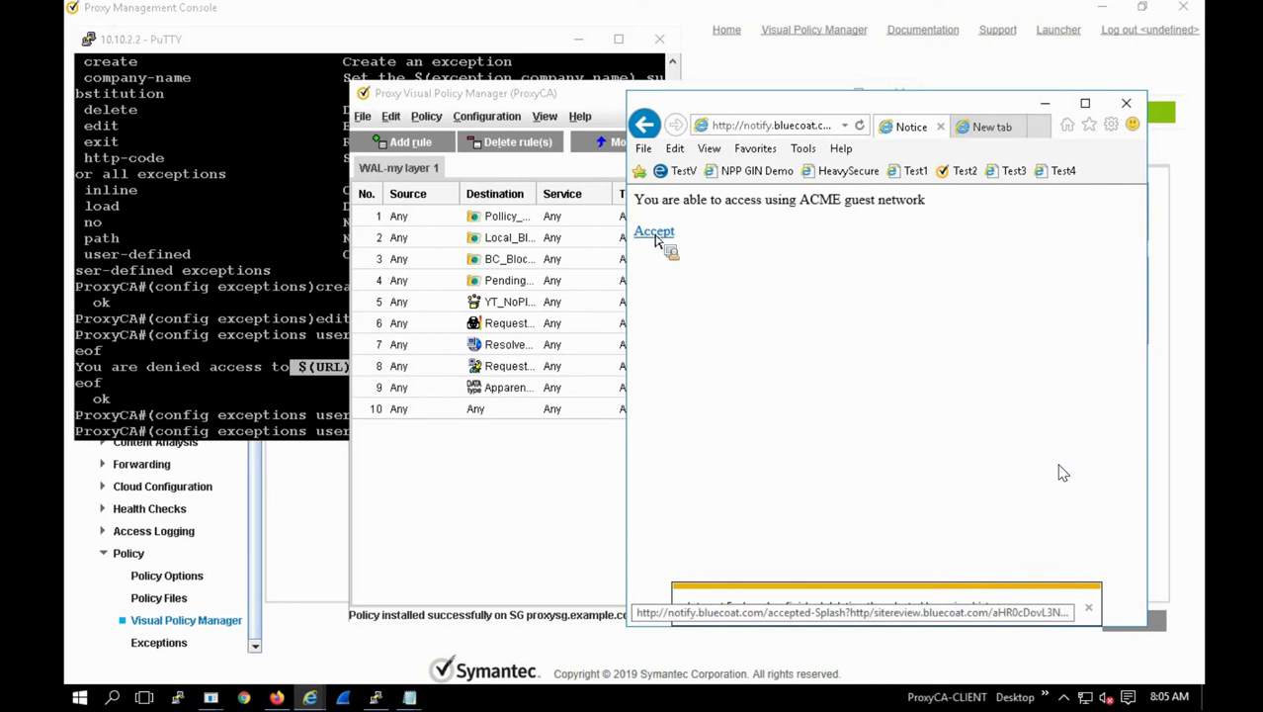
left_click(656, 235)
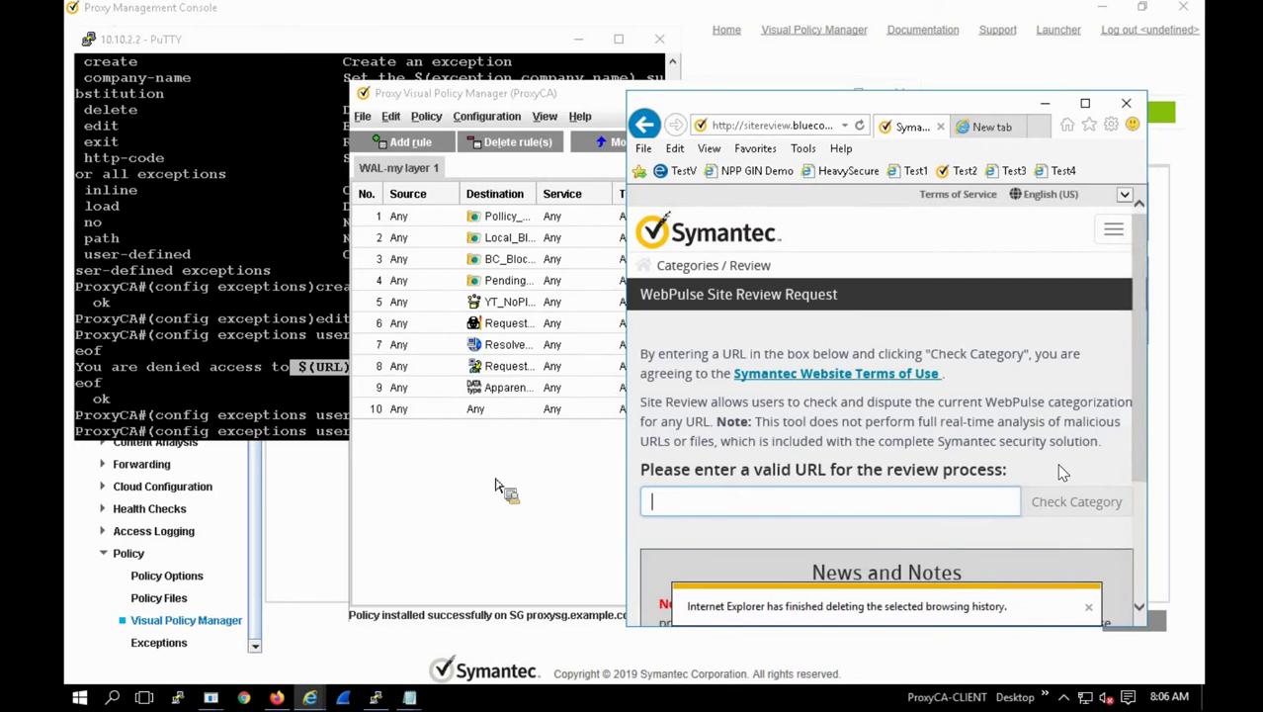
left_click(601, 475)
Step: Go back to the Splash notice page in the browser and accept it again
left_click(730, 390)
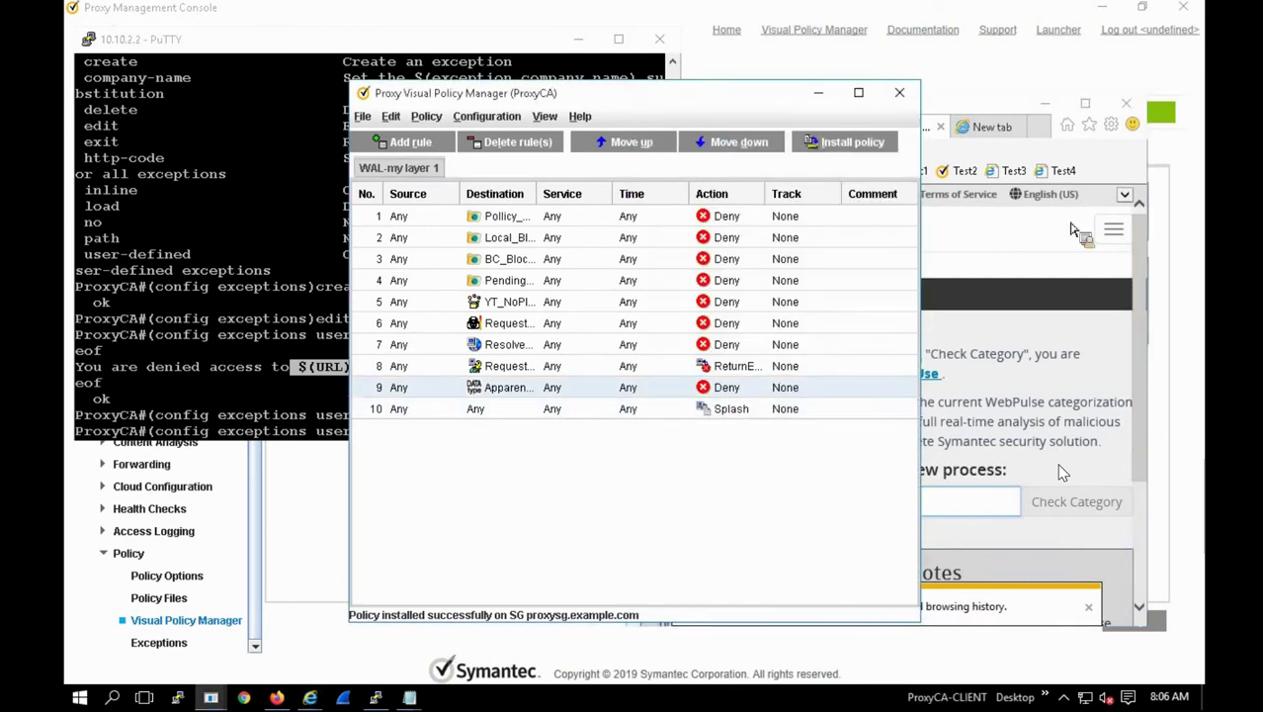
left_click(1026, 229)
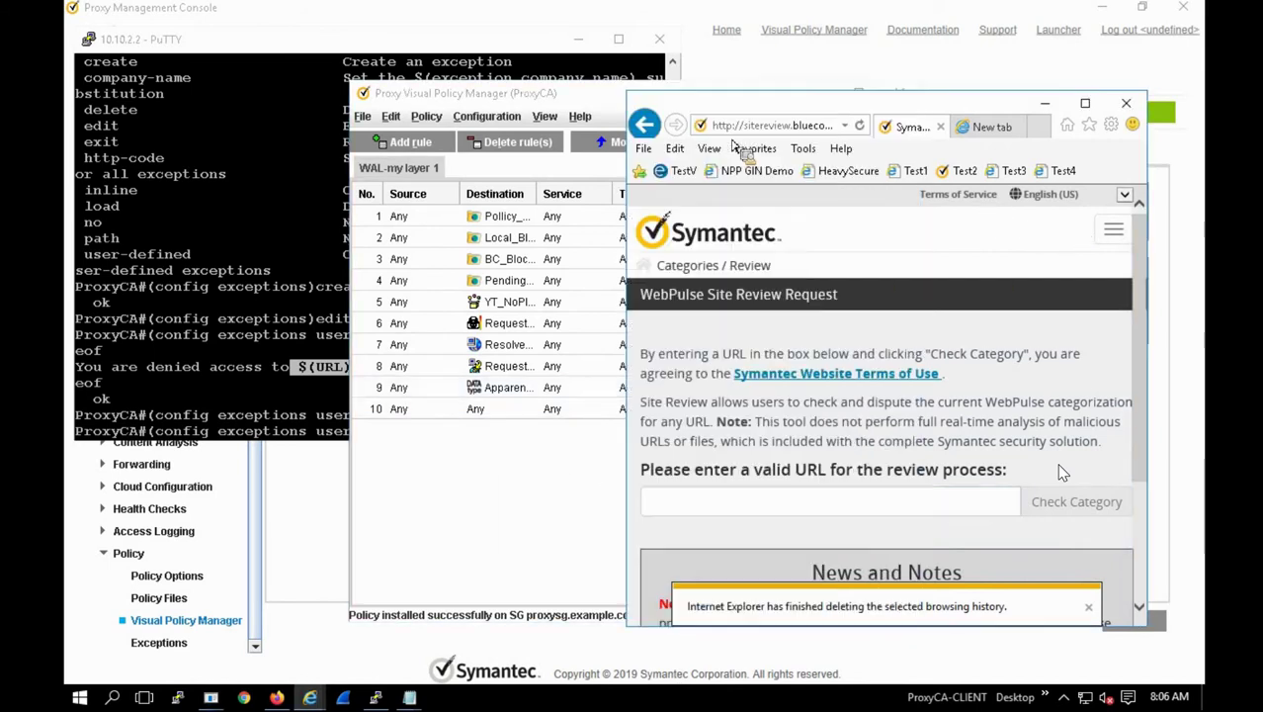
left_click(644, 124)
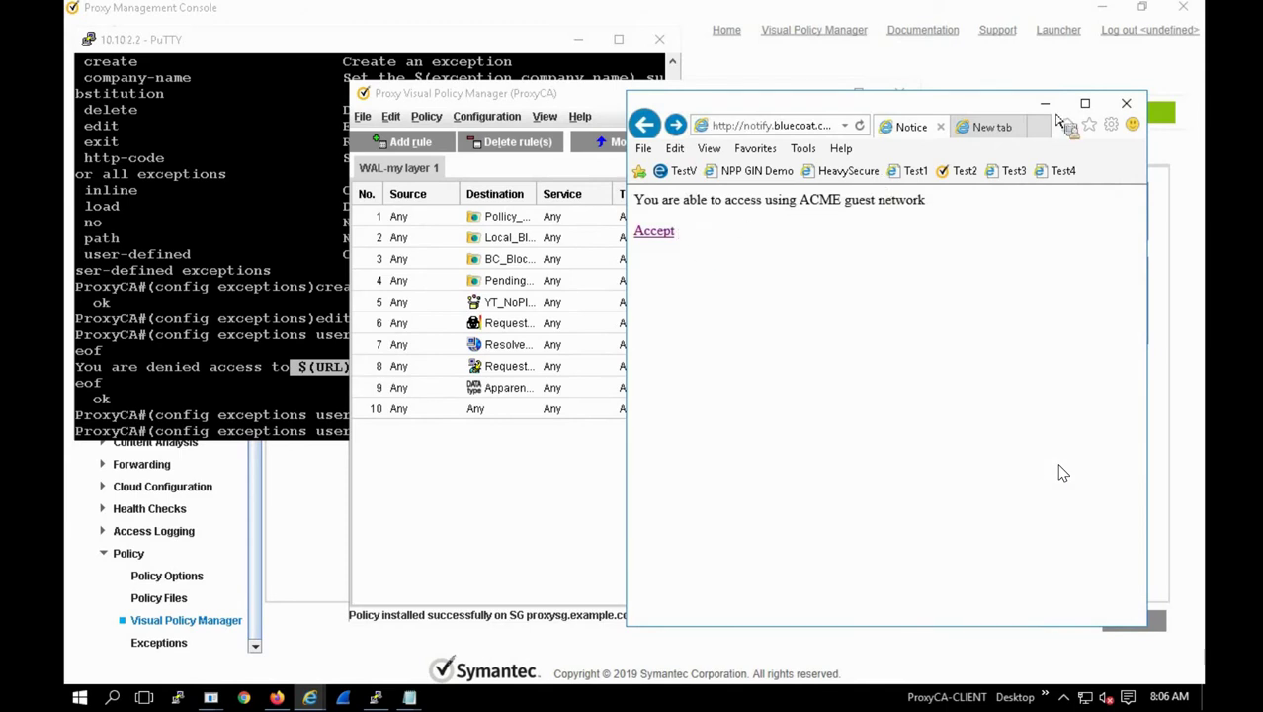
left_click_drag(995, 135, 972, 106)
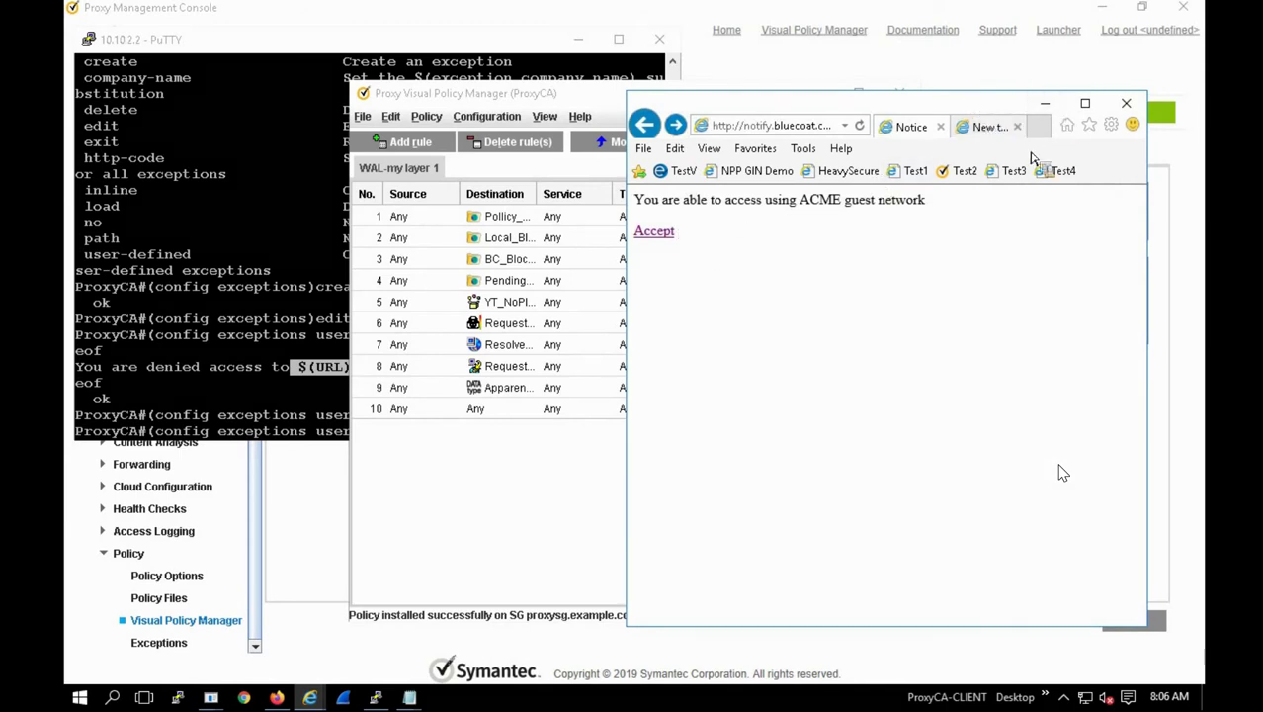
left_click(983, 126)
left_click(1062, 171)
left_click_drag(1063, 181, 658, 241)
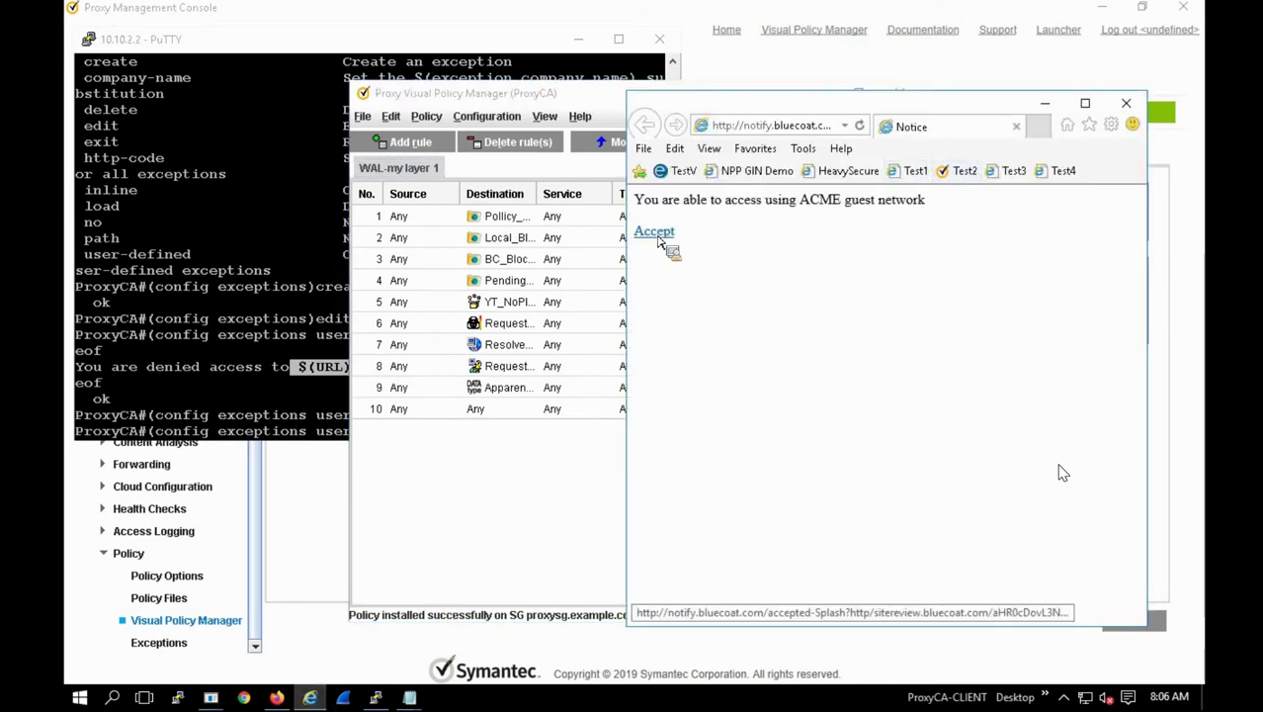
left_click(653, 233)
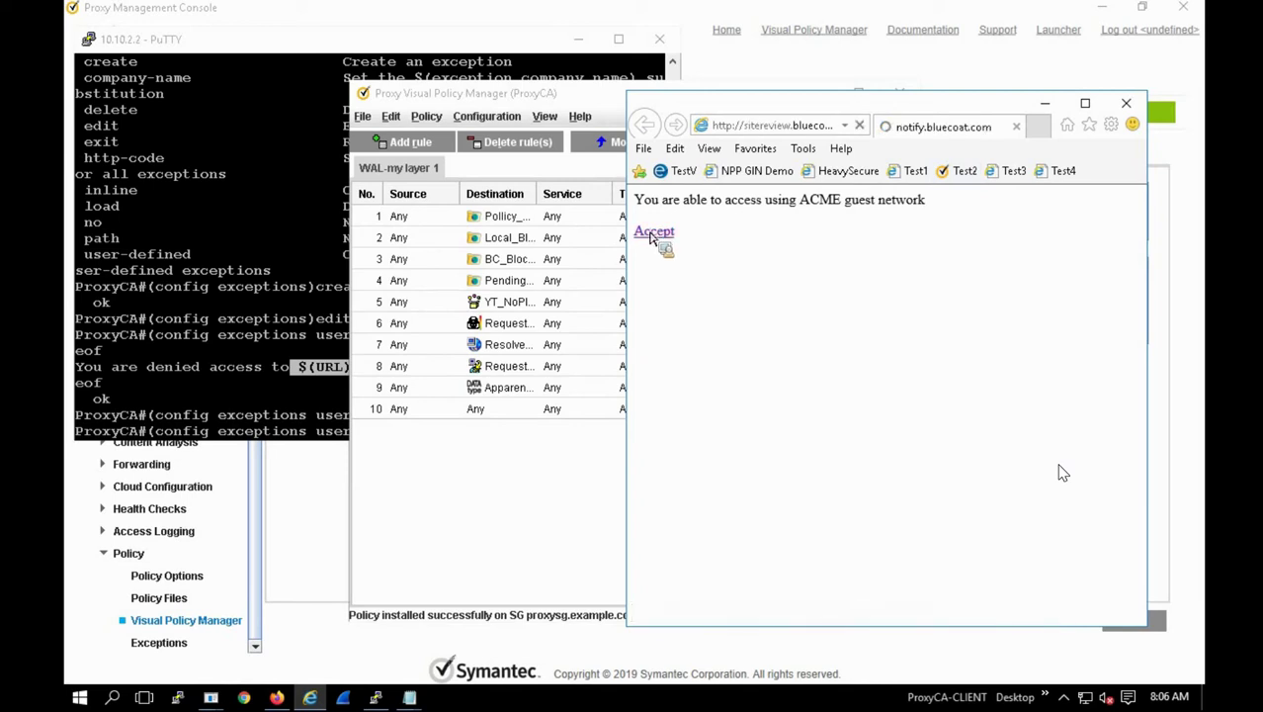
Step: Load the Test2 favorite in a new browser tab
left_click(1037, 127)
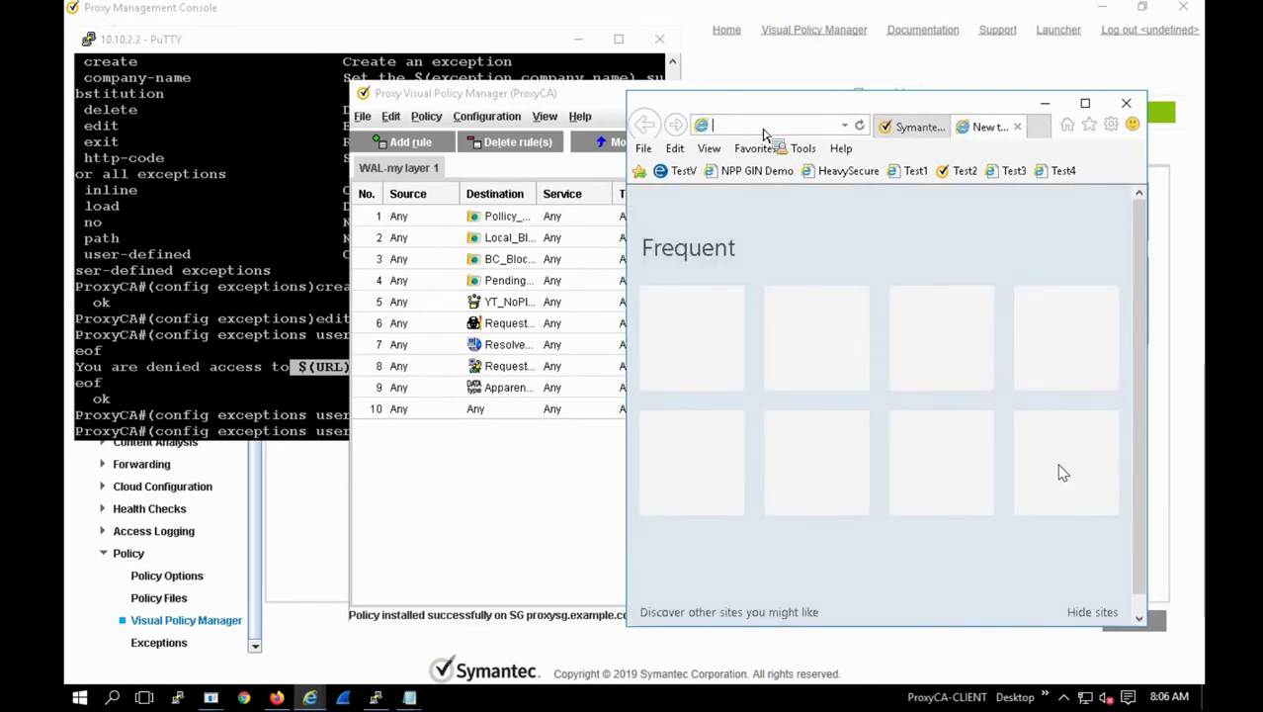
left_click_drag(763, 134, 971, 183)
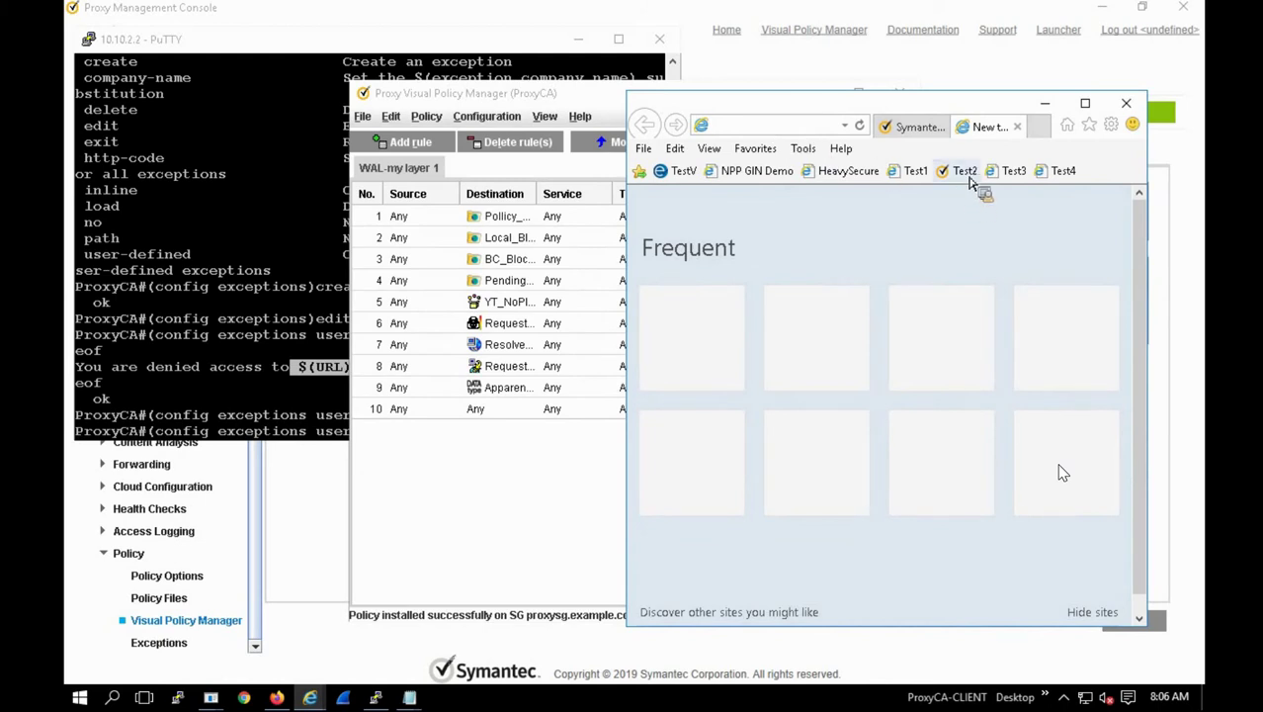
left_click(967, 172)
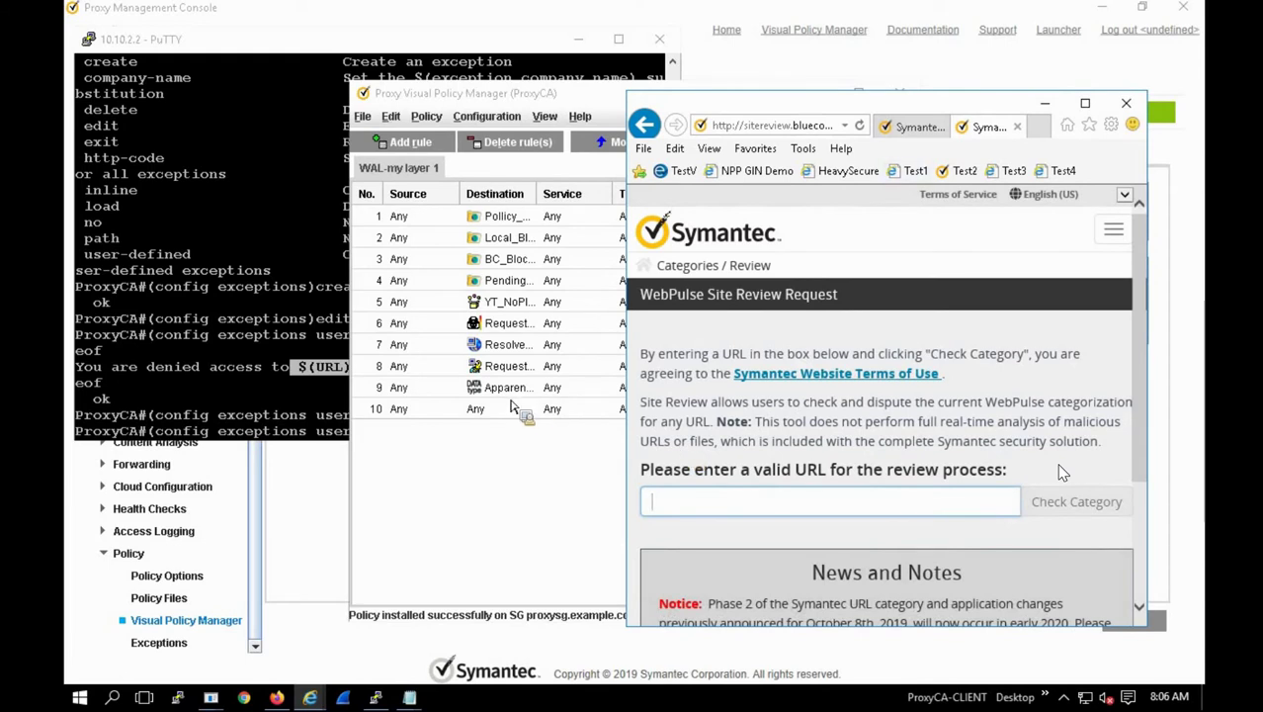
left_click_drag(512, 406, 715, 418)
Step: Check rule 10's Splash object without changes, then append a new rule 11
right_click(717, 413)
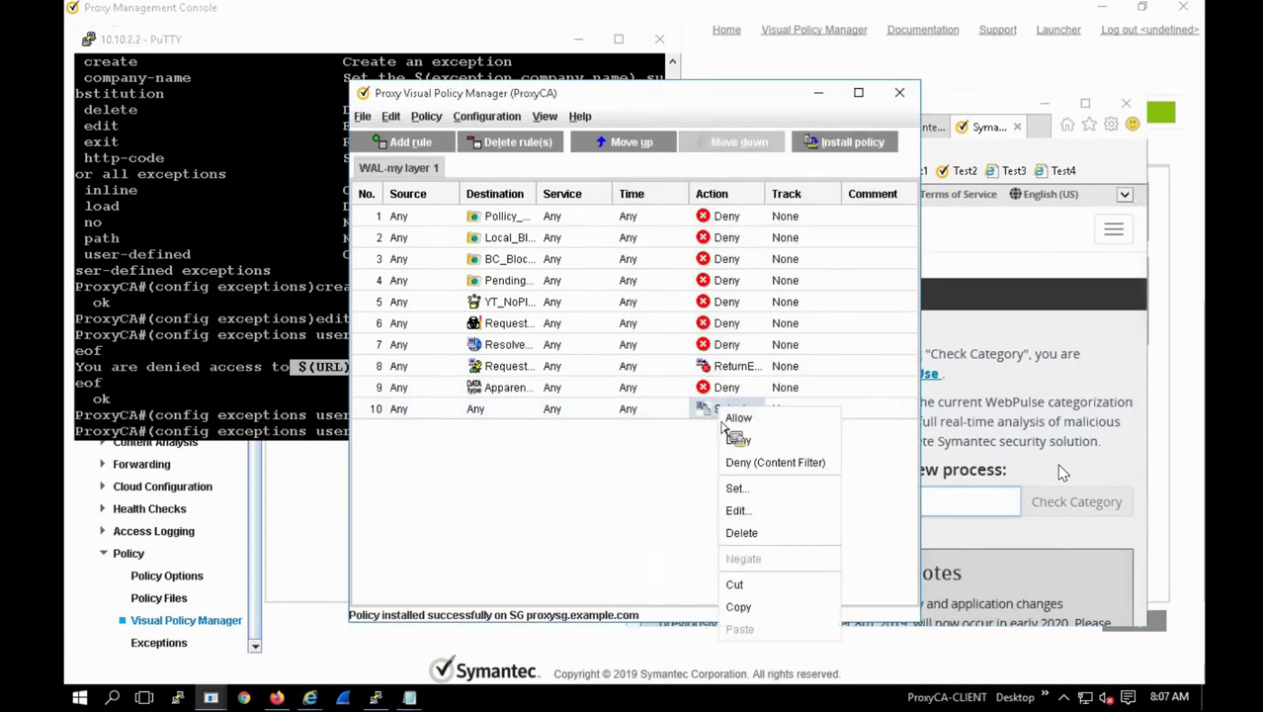
left_click(736, 512)
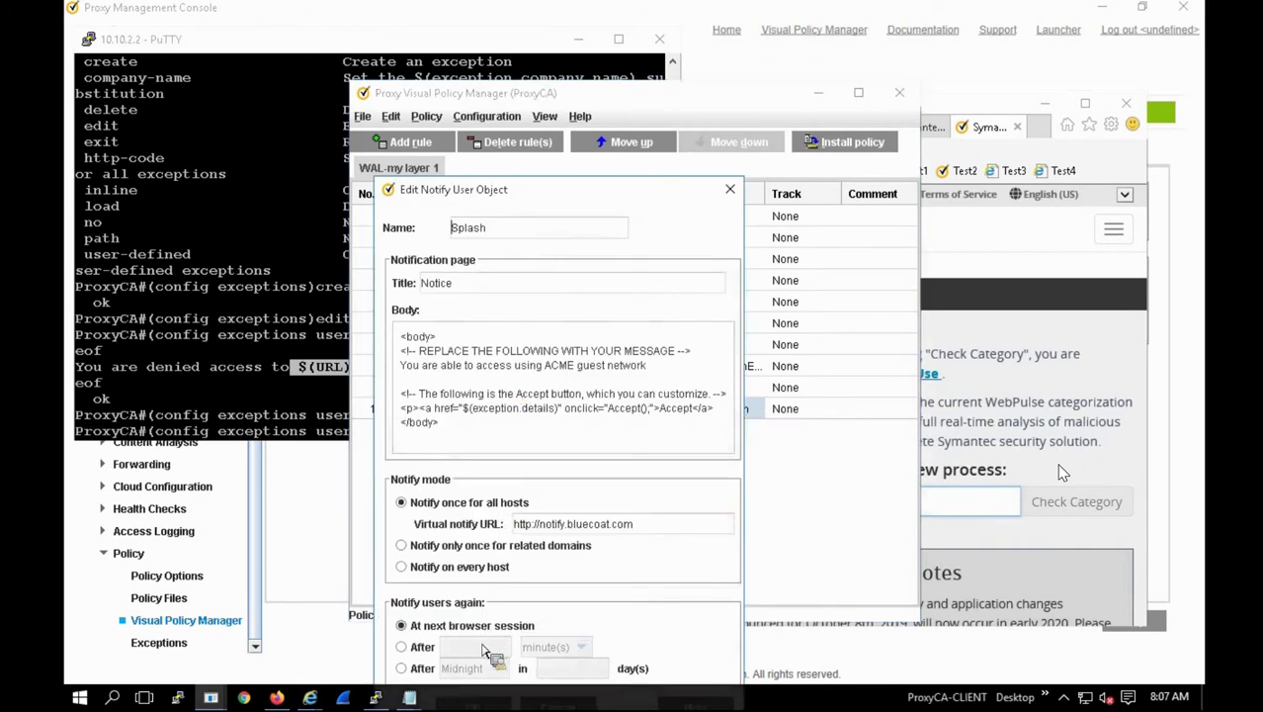
left_click(730, 190)
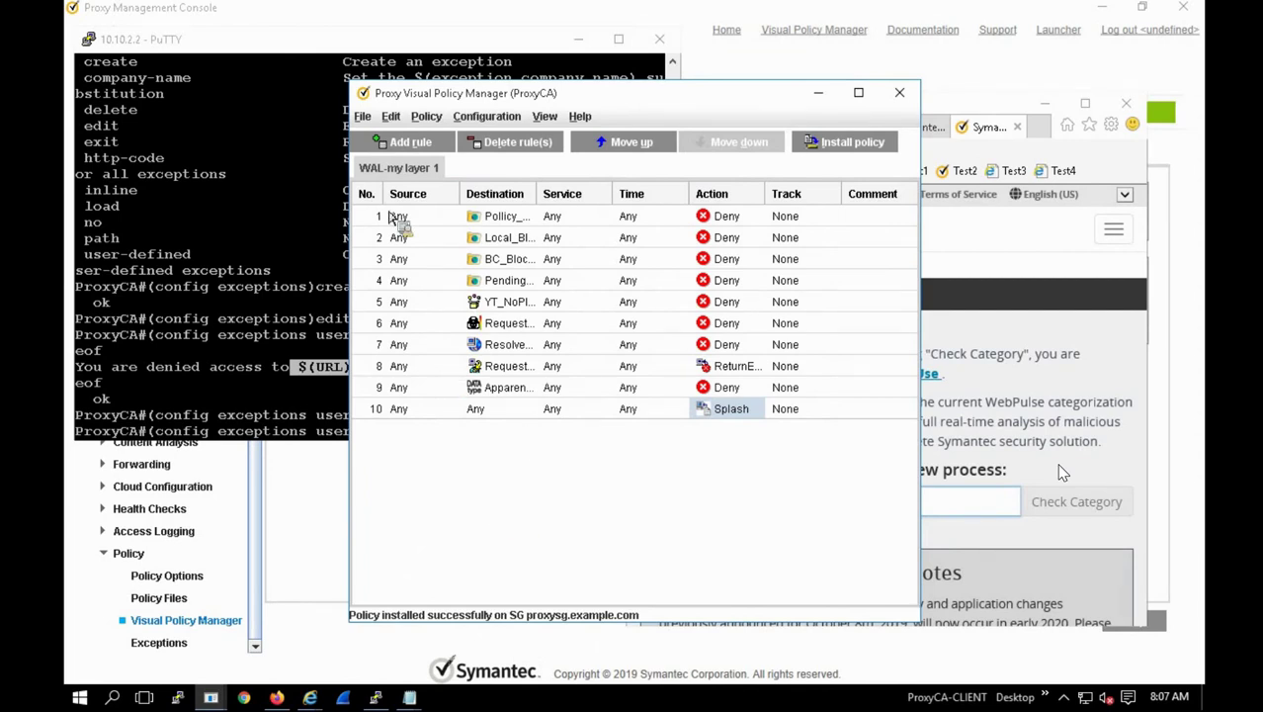
left_click(408, 142)
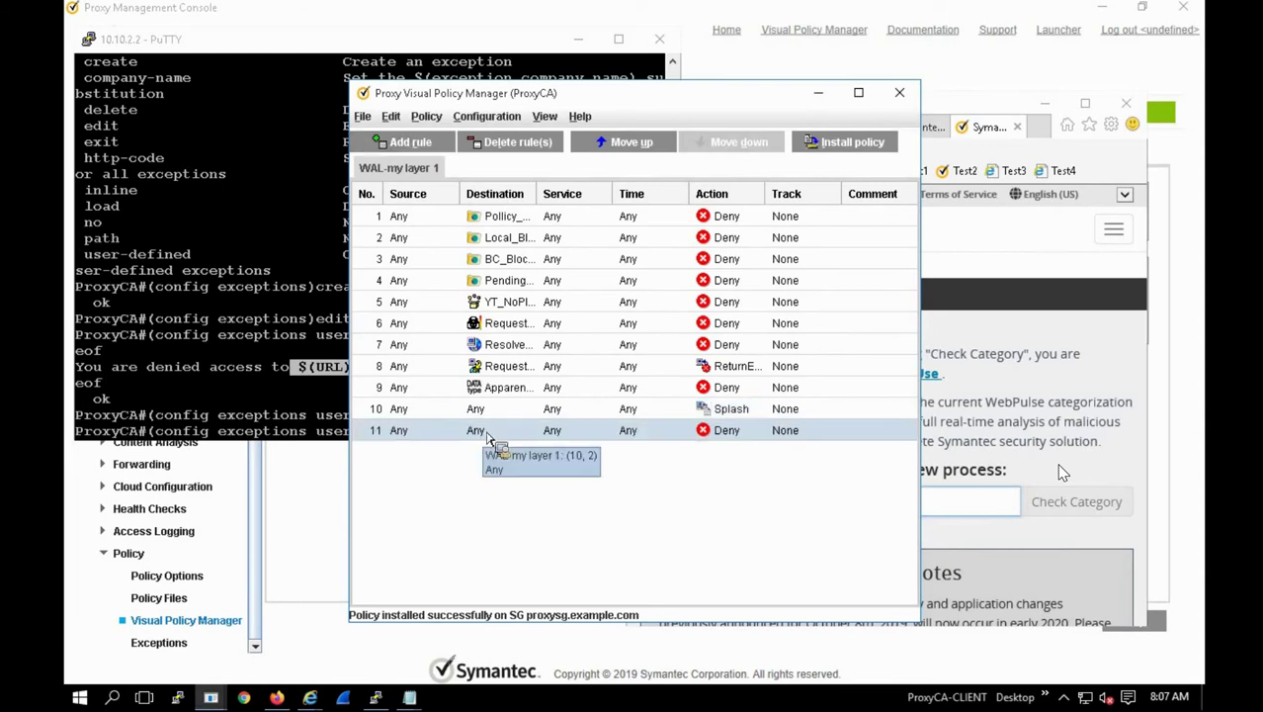
Step: Set rule 11's destination to a new Request URL Category object with Blue Coat Travel ticked
right_click(489, 438)
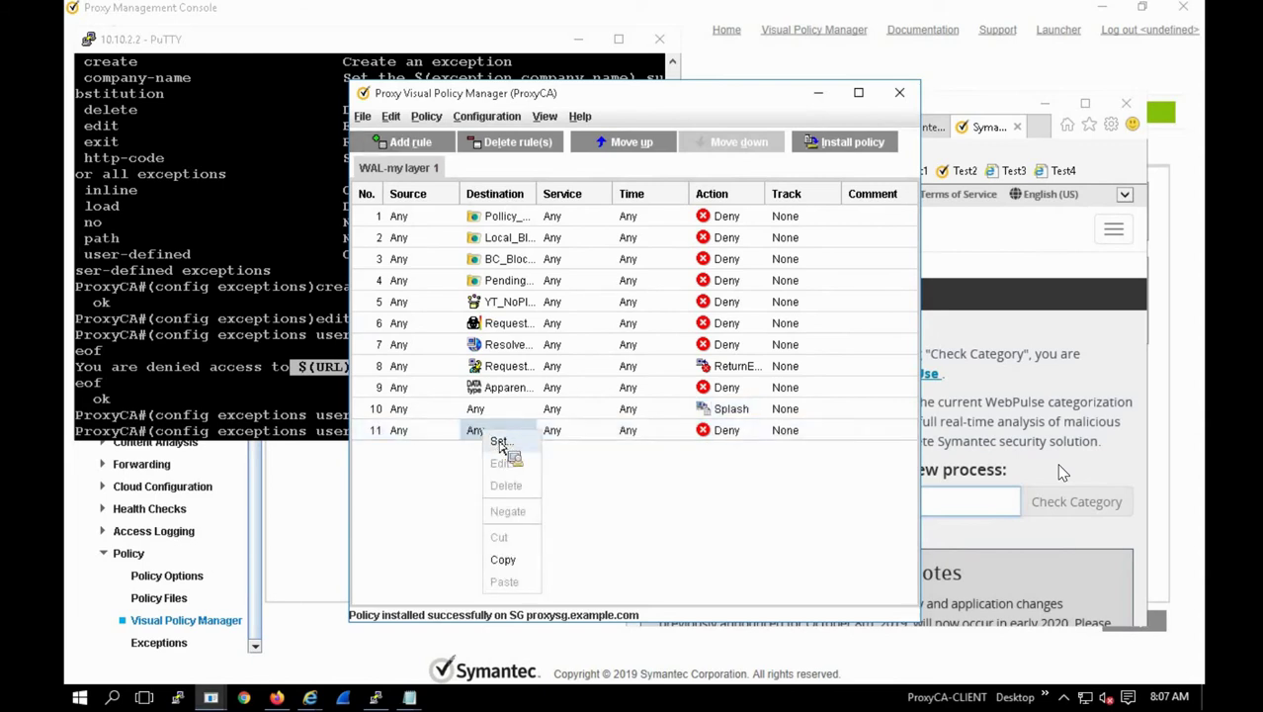
left_click(500, 442)
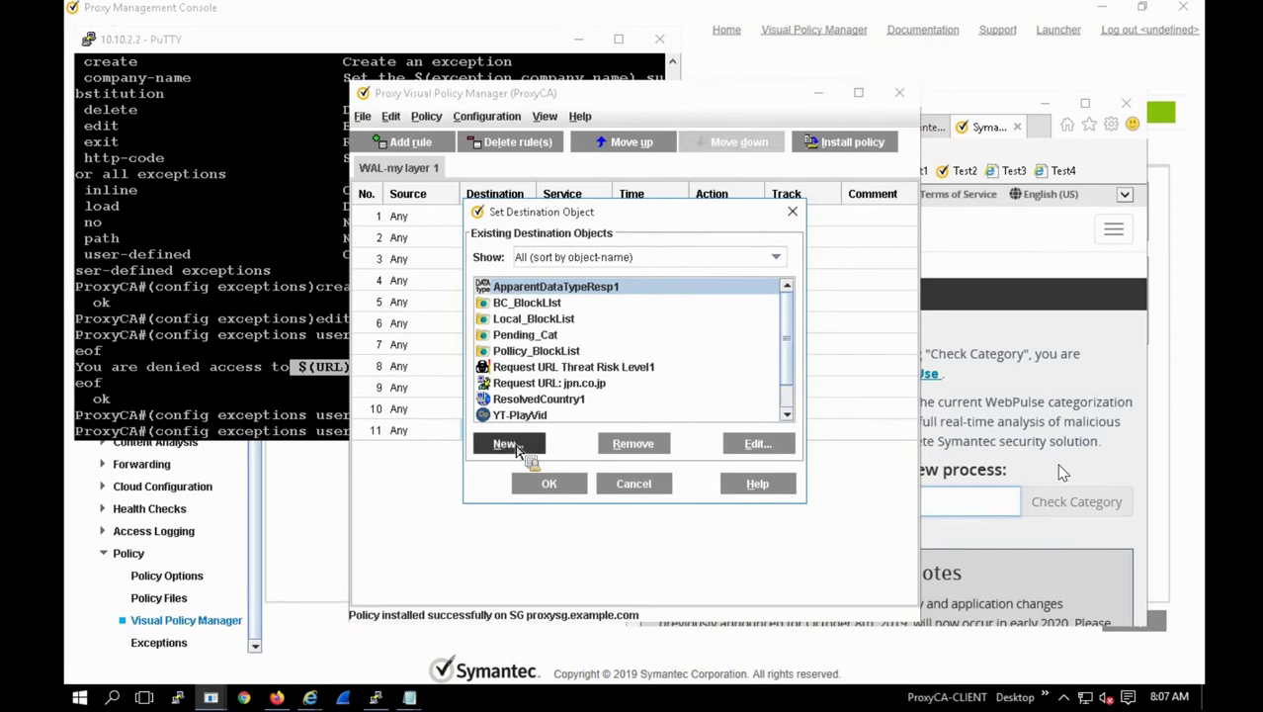
left_click(515, 447)
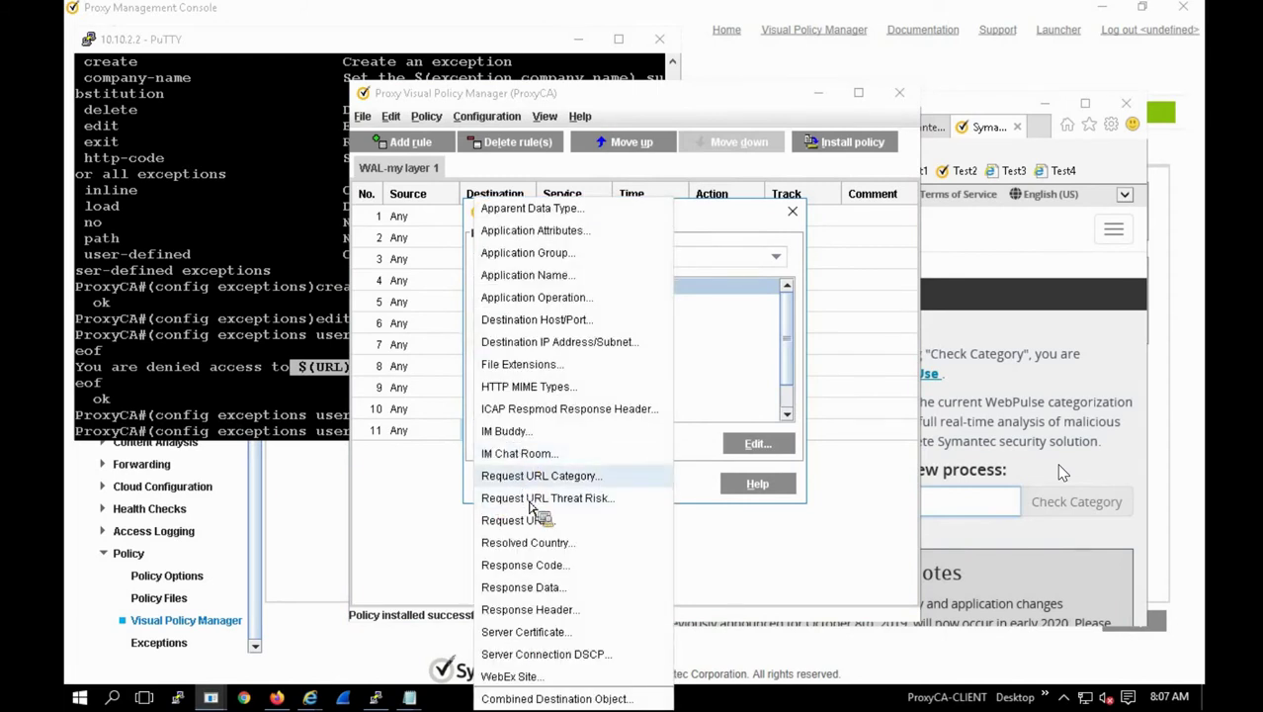
left_click(542, 477)
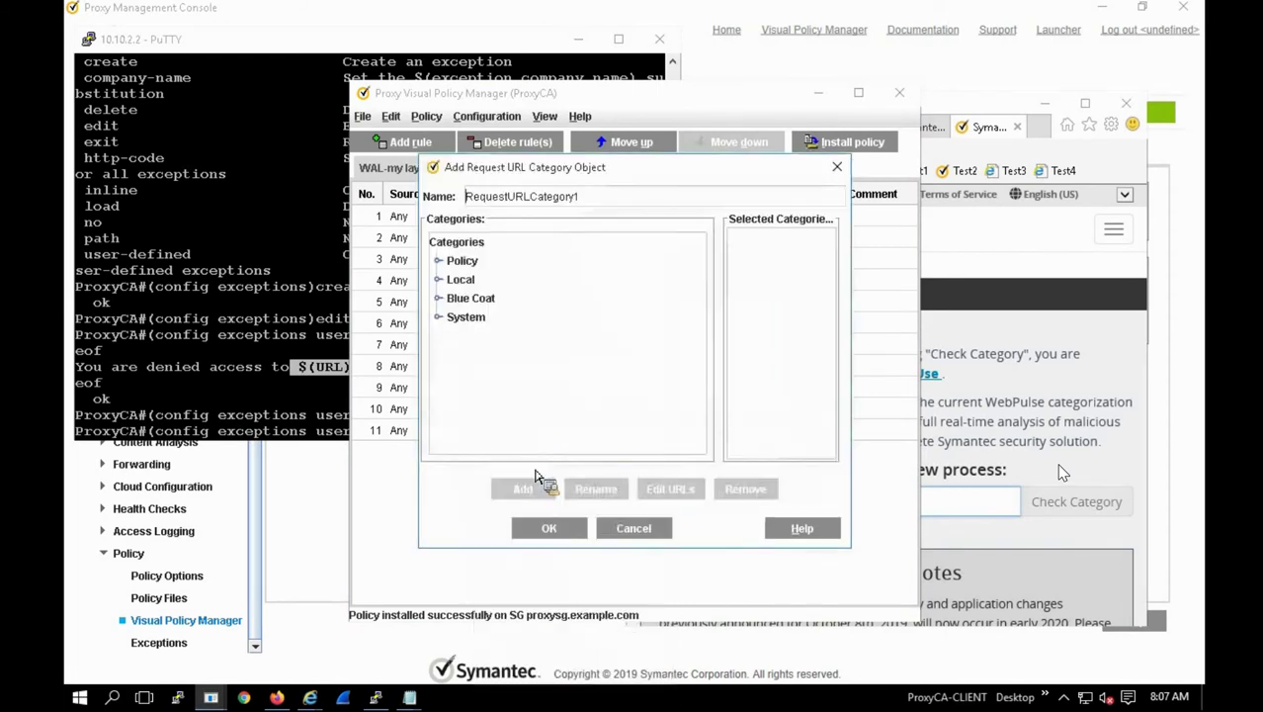
left_click(442, 282)
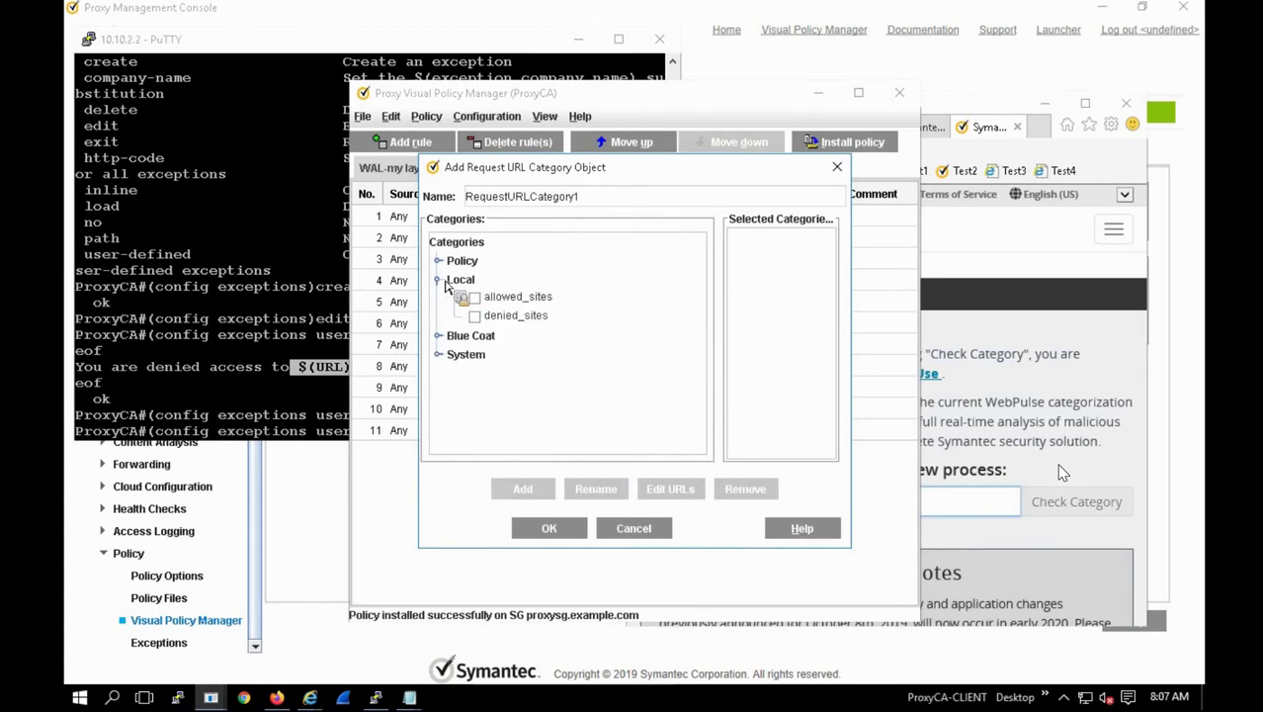
left_click(442, 282)
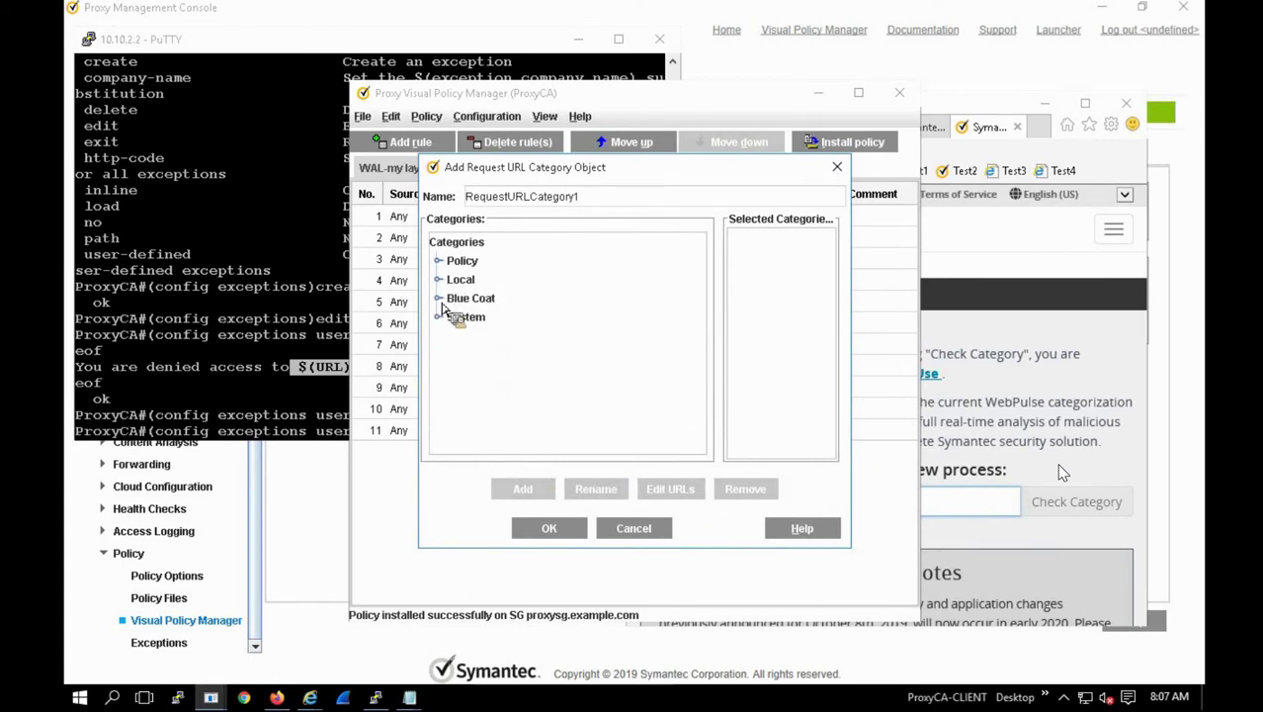
left_click(441, 299)
scroll(521, 381, "down", 5)
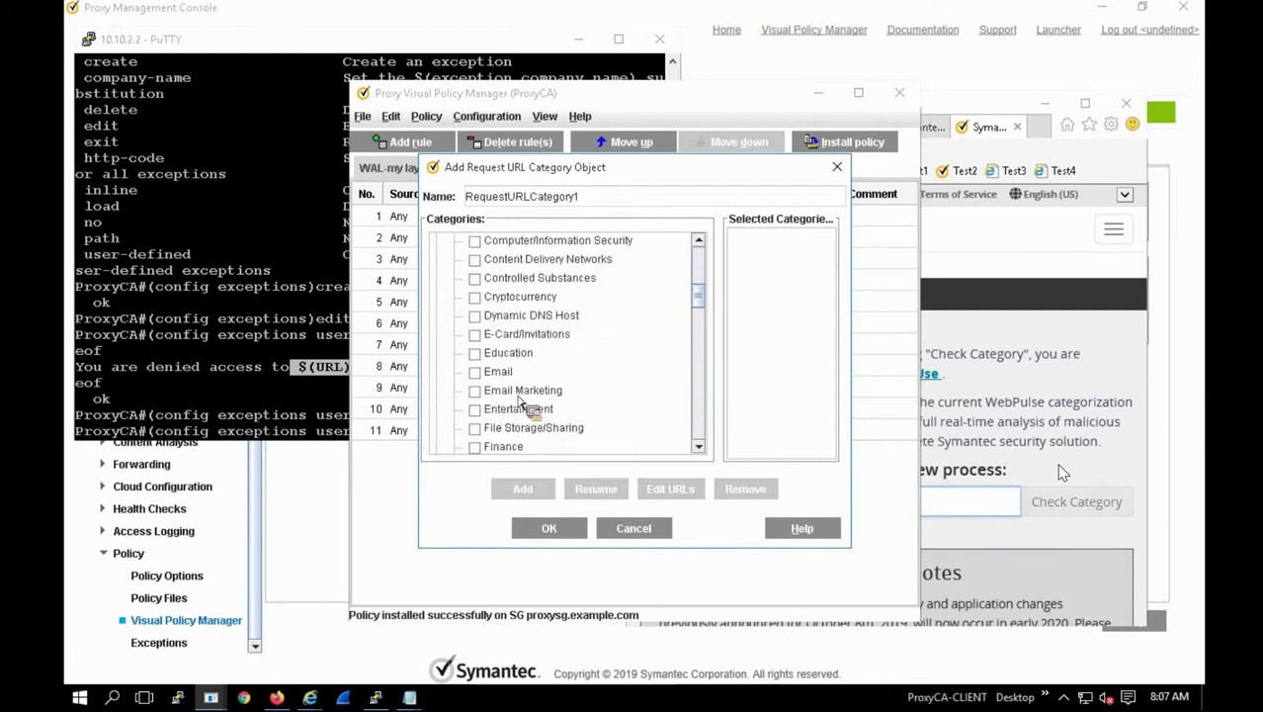
scroll(521, 400, "down", 4)
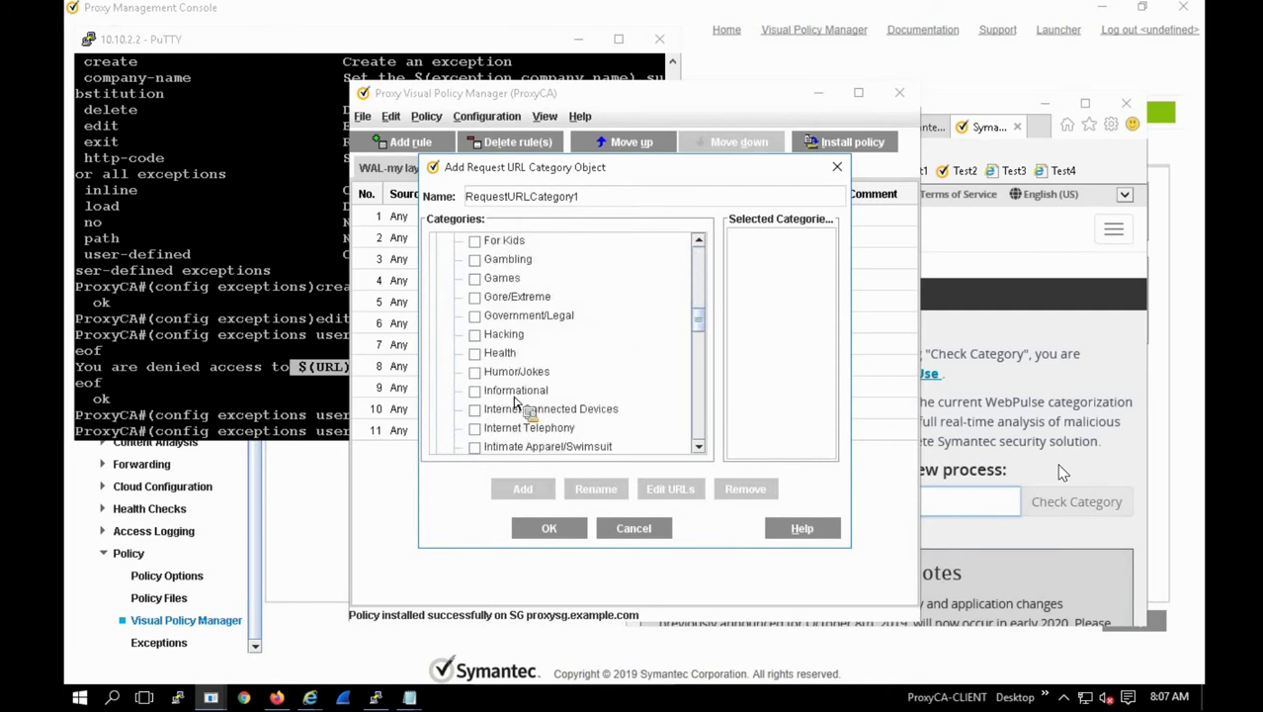
scroll(513, 406, "down", 4)
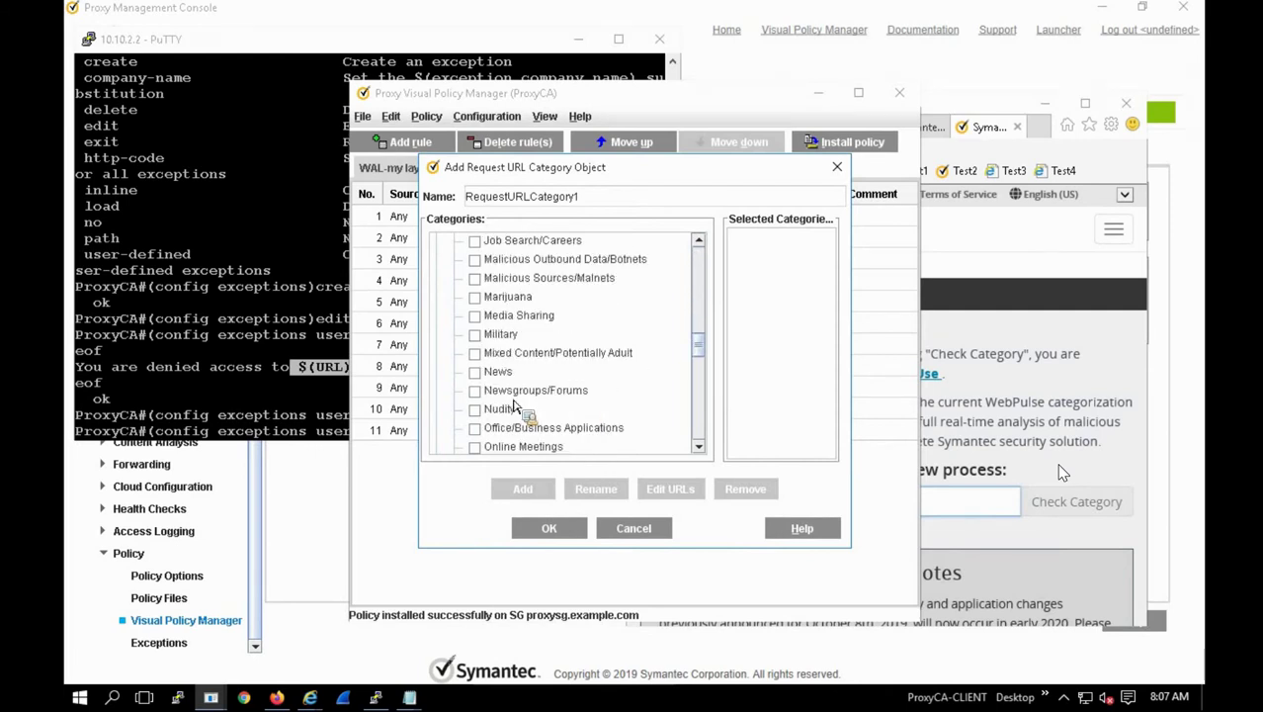
scroll(513, 405, "down", 15)
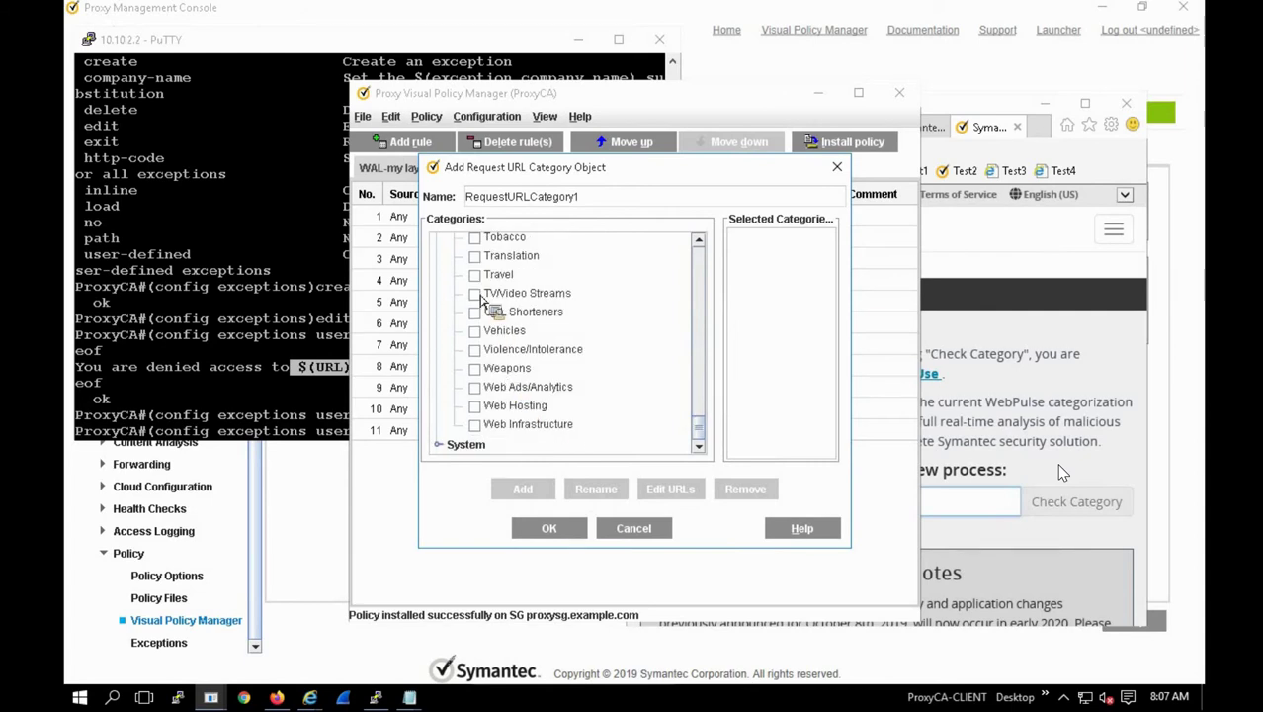
left_click(475, 274)
left_click(551, 537)
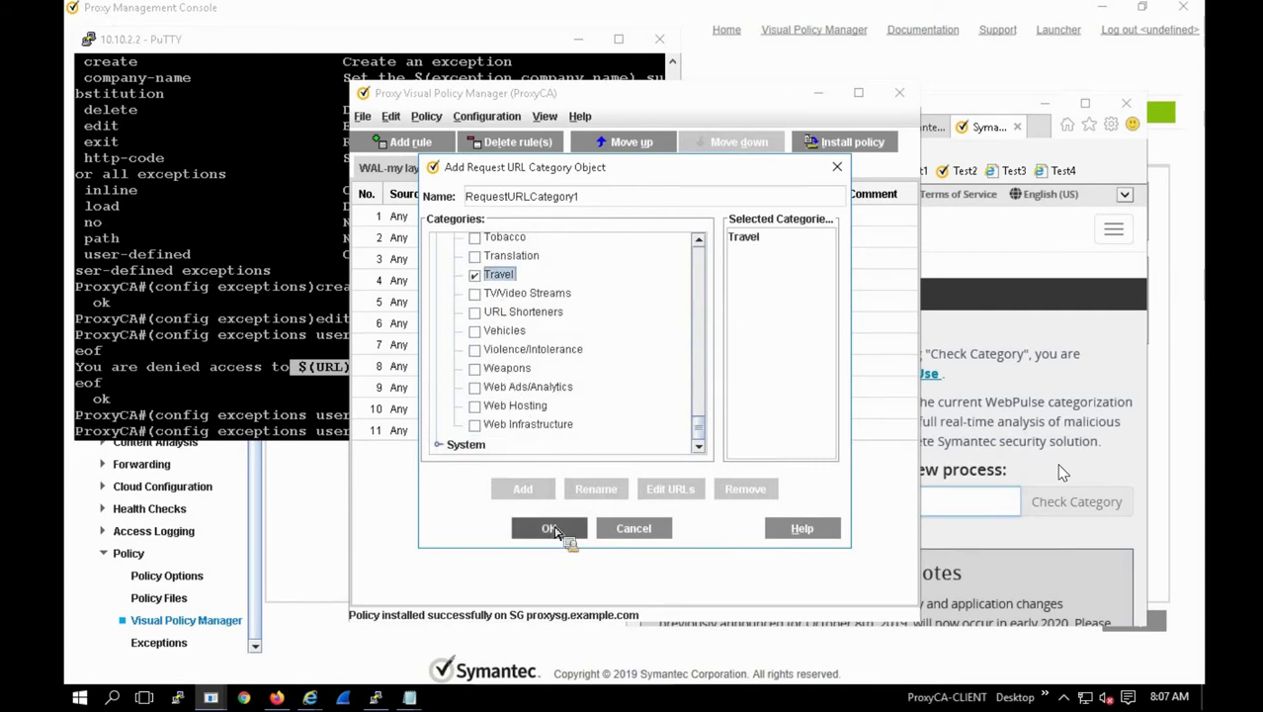
left_click(573, 490)
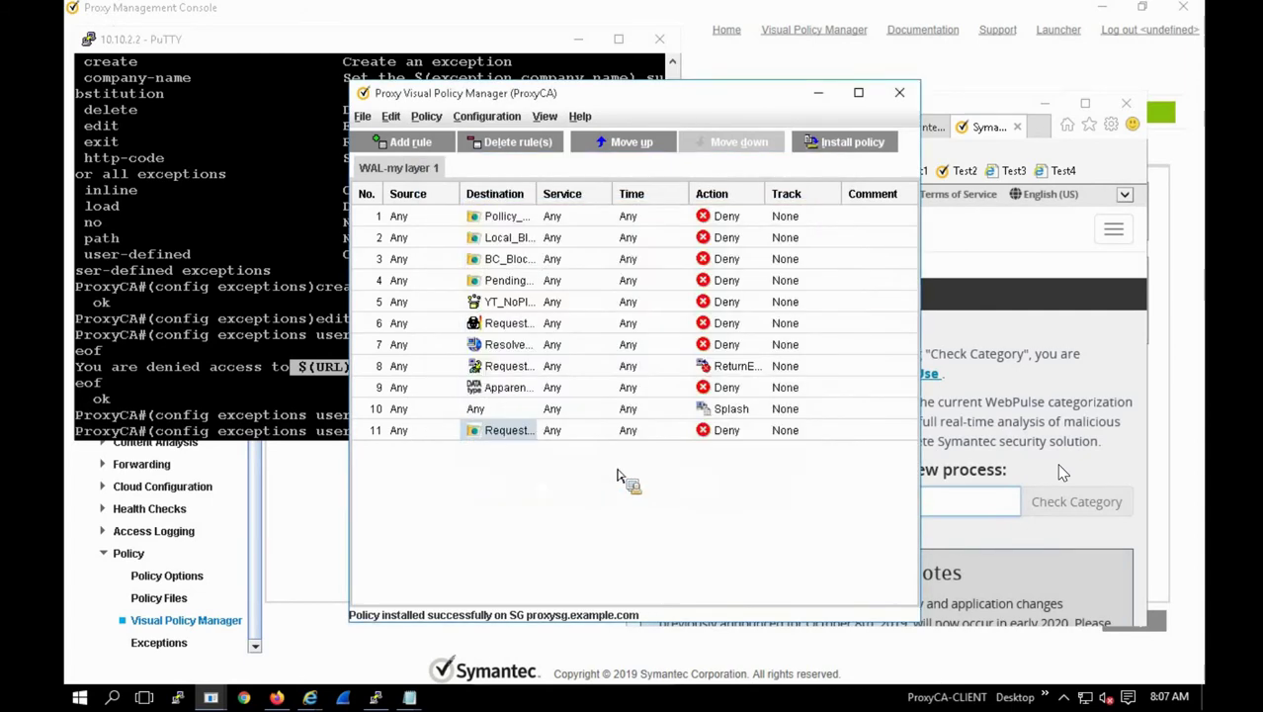
Step: Begin creating a new action object for rule 11
right_click(731, 432)
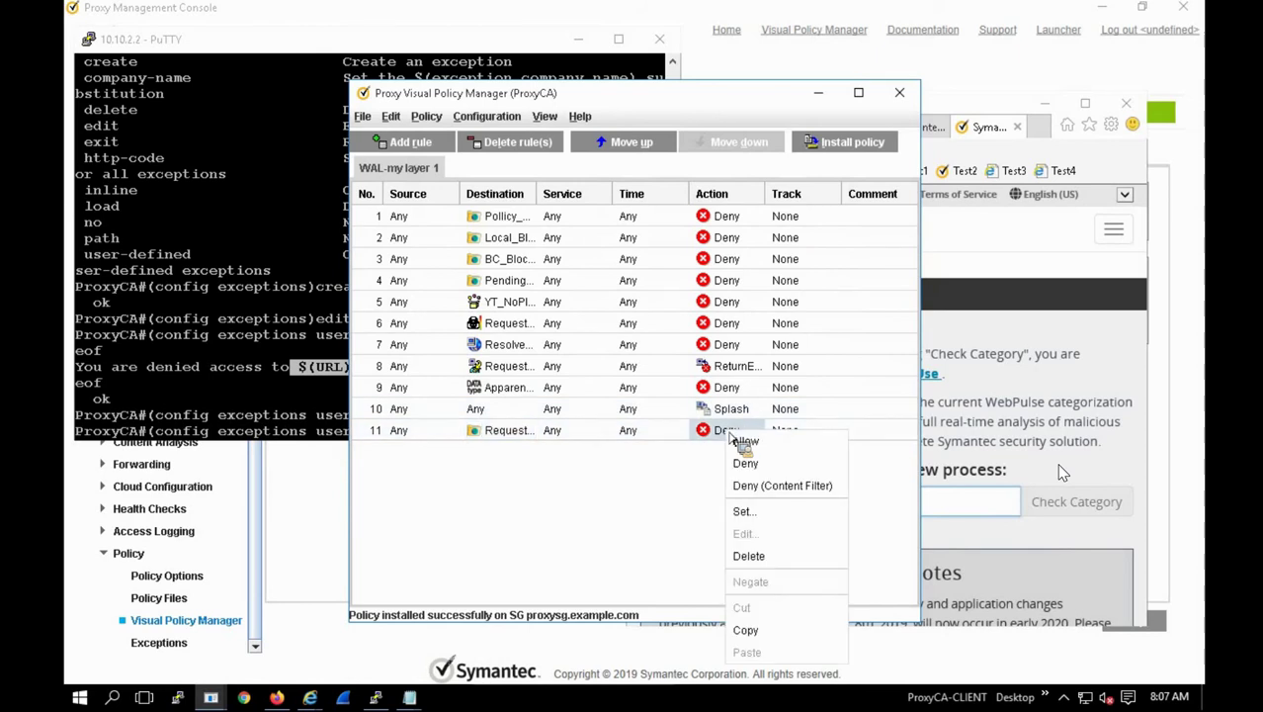
left_click(755, 512)
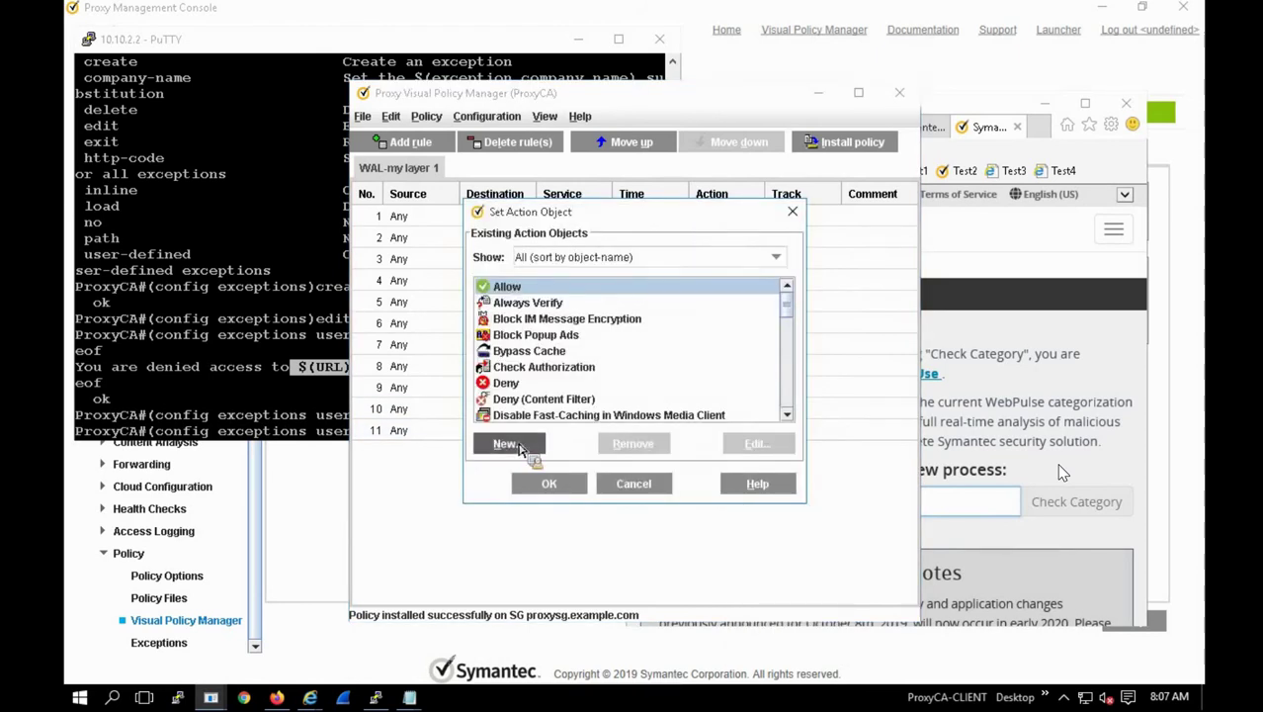
left_click(512, 444)
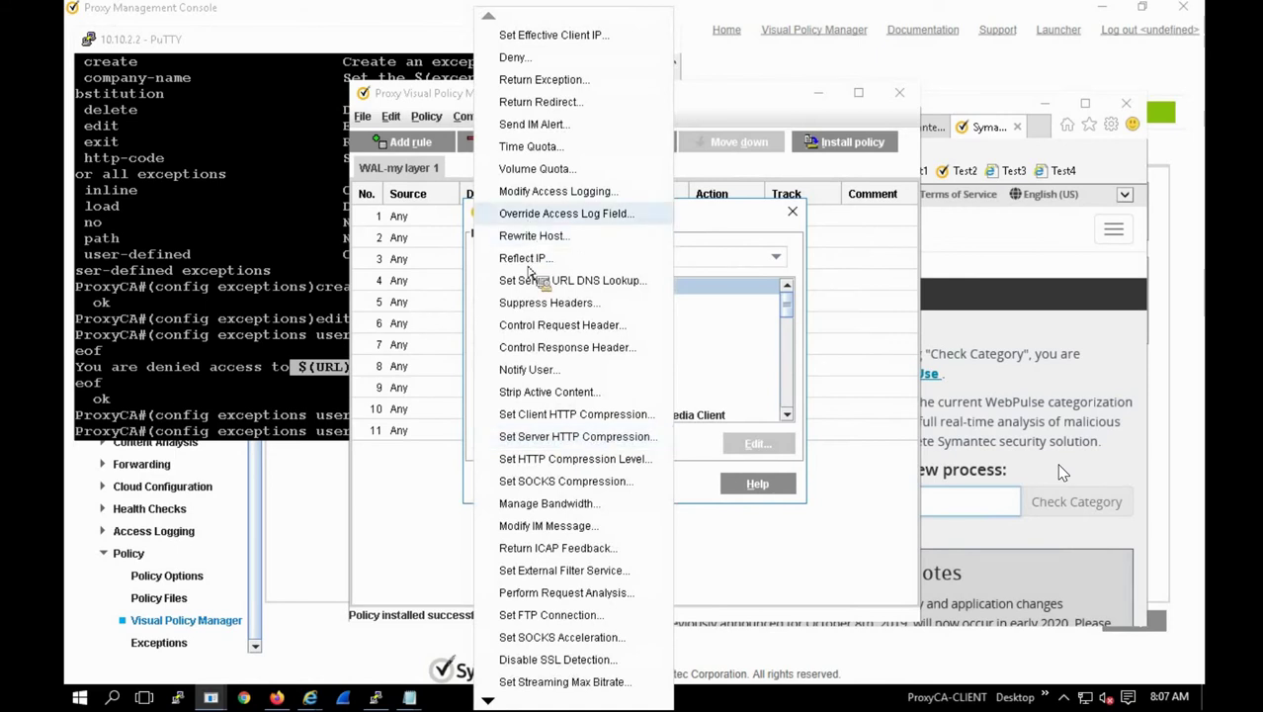
Step: Create a Notify User object 'Reminder' whose body says travel websites aren't allowed without business need
left_click(530, 372)
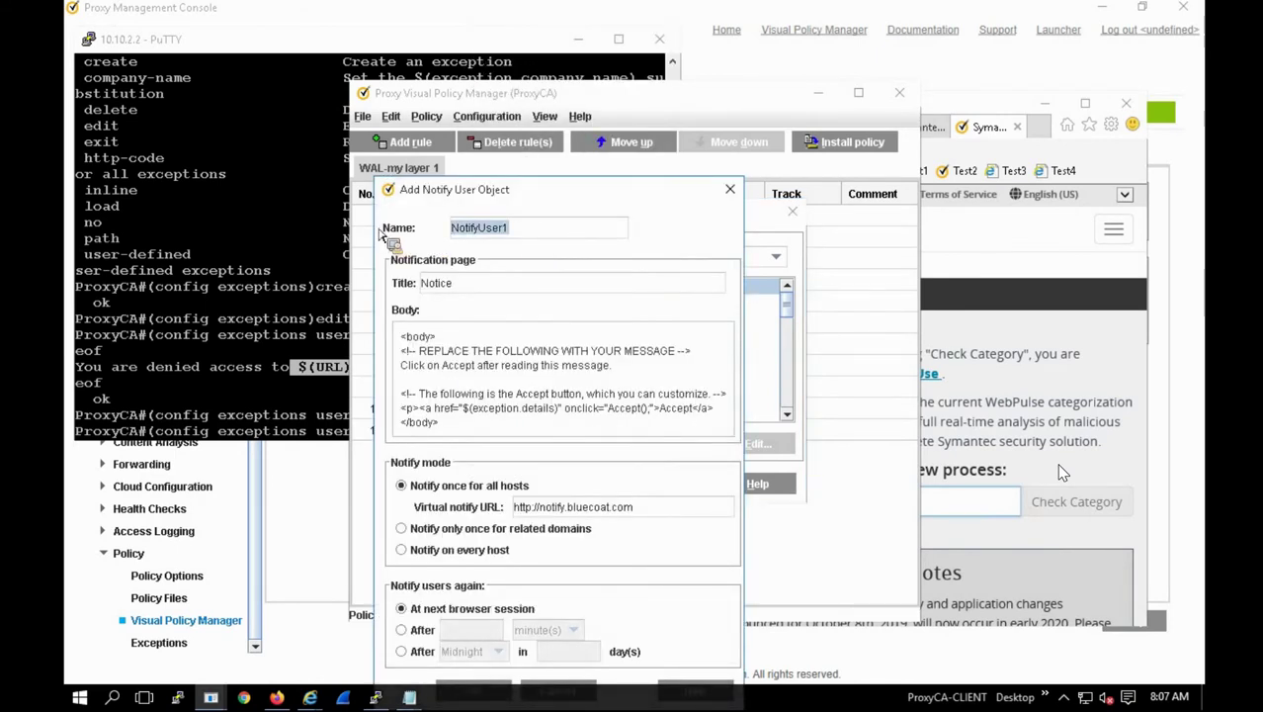
type("Remind")
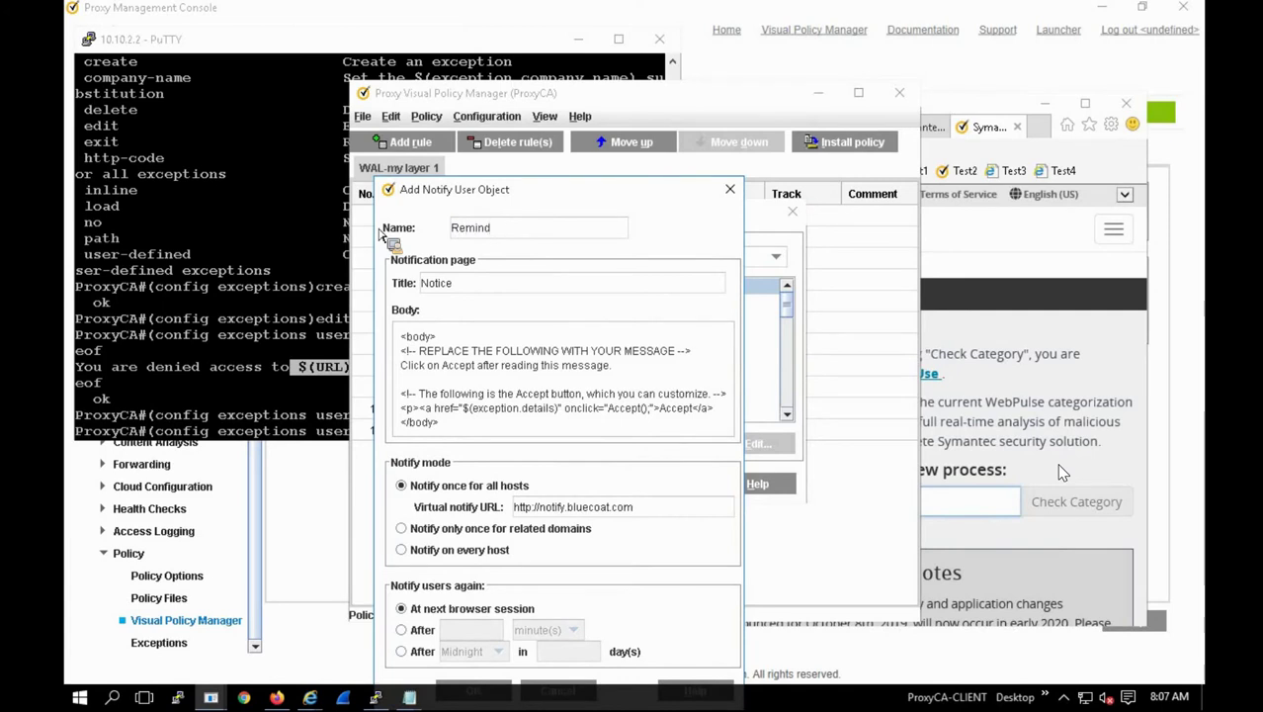
type("er")
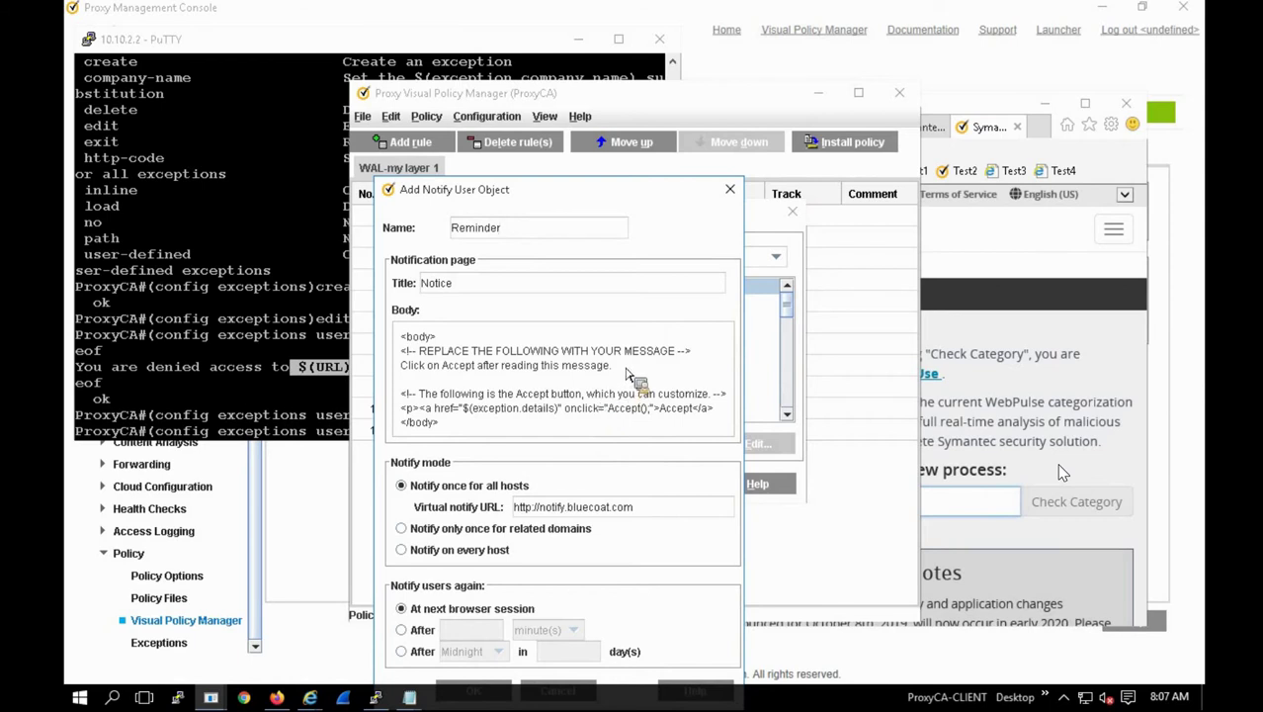
left_click_drag(614, 366, 583, 366)
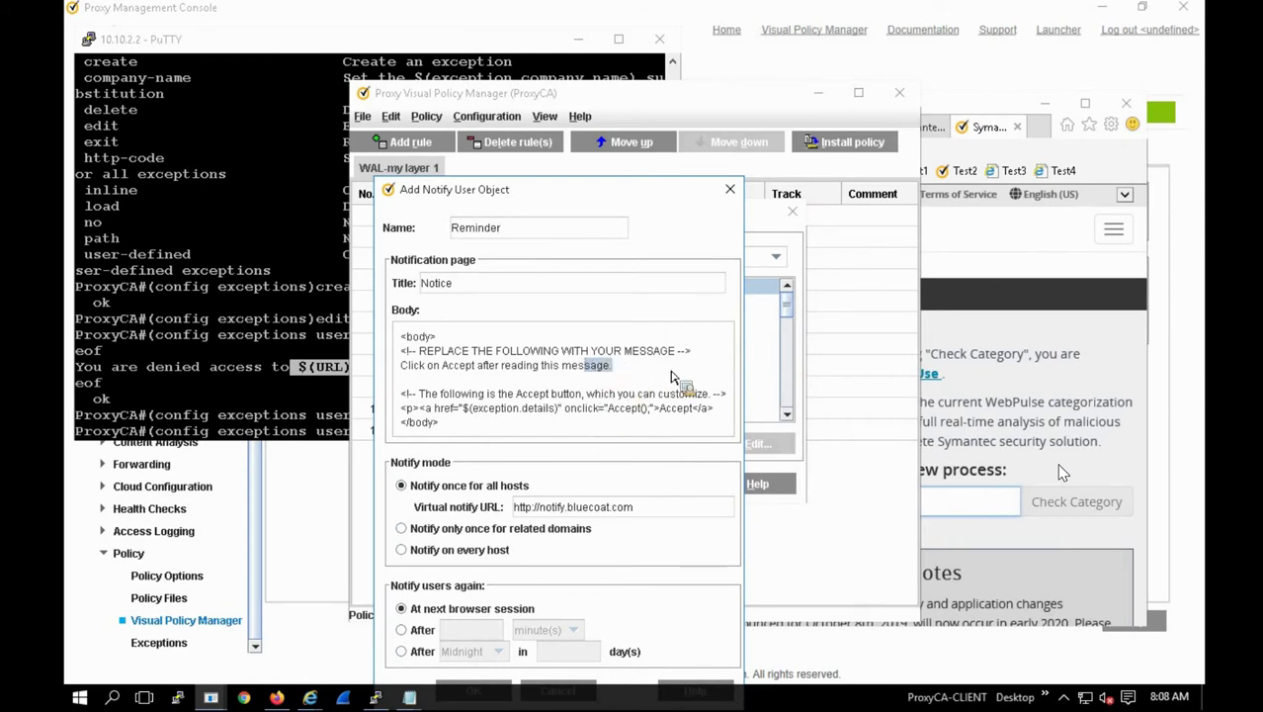
left_click_drag(671, 378, 704, 358)
type("Y")
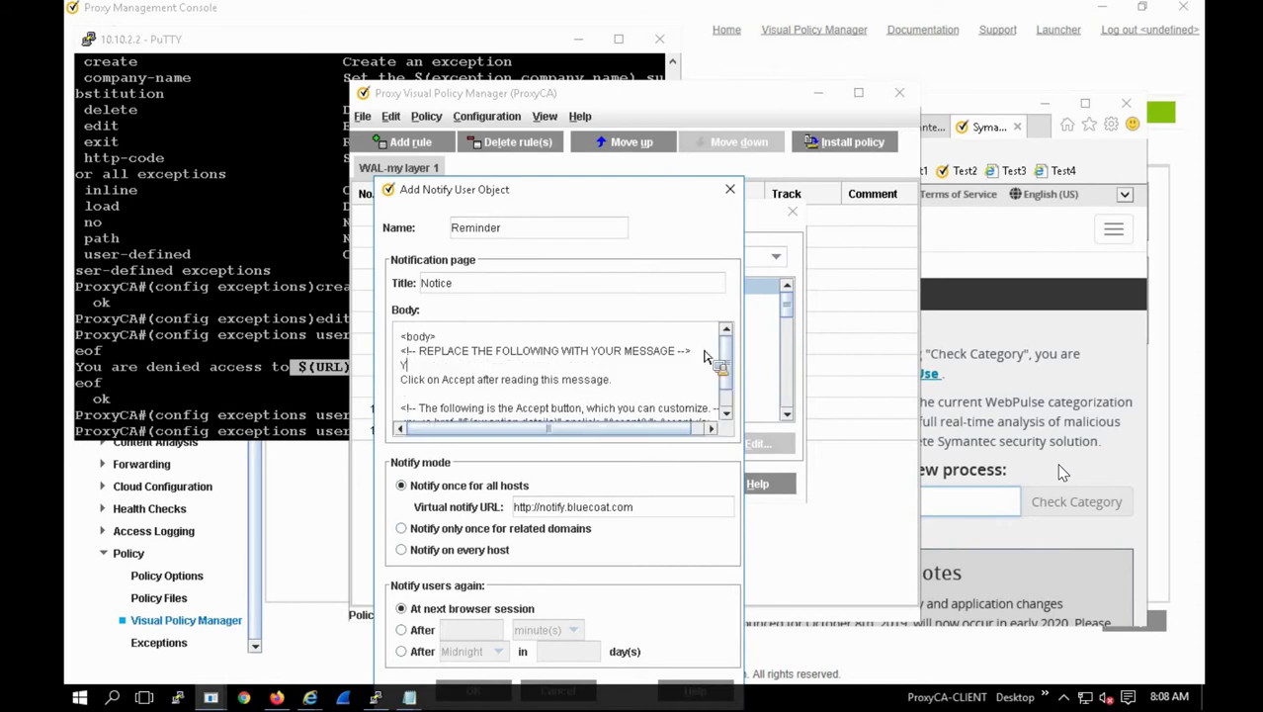
type("ou are not allowed to access travel ")
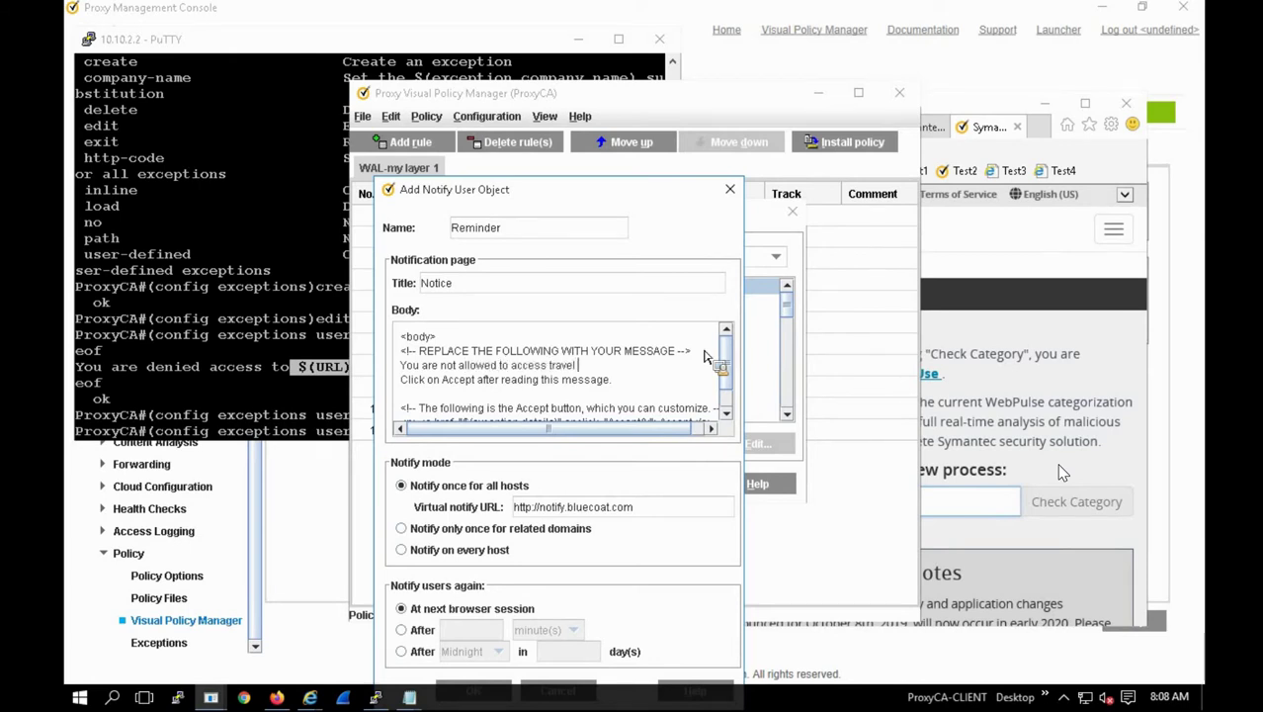
type("website bu")
type("t i")
type("f you have b")
type("usiness ne")
type("e")
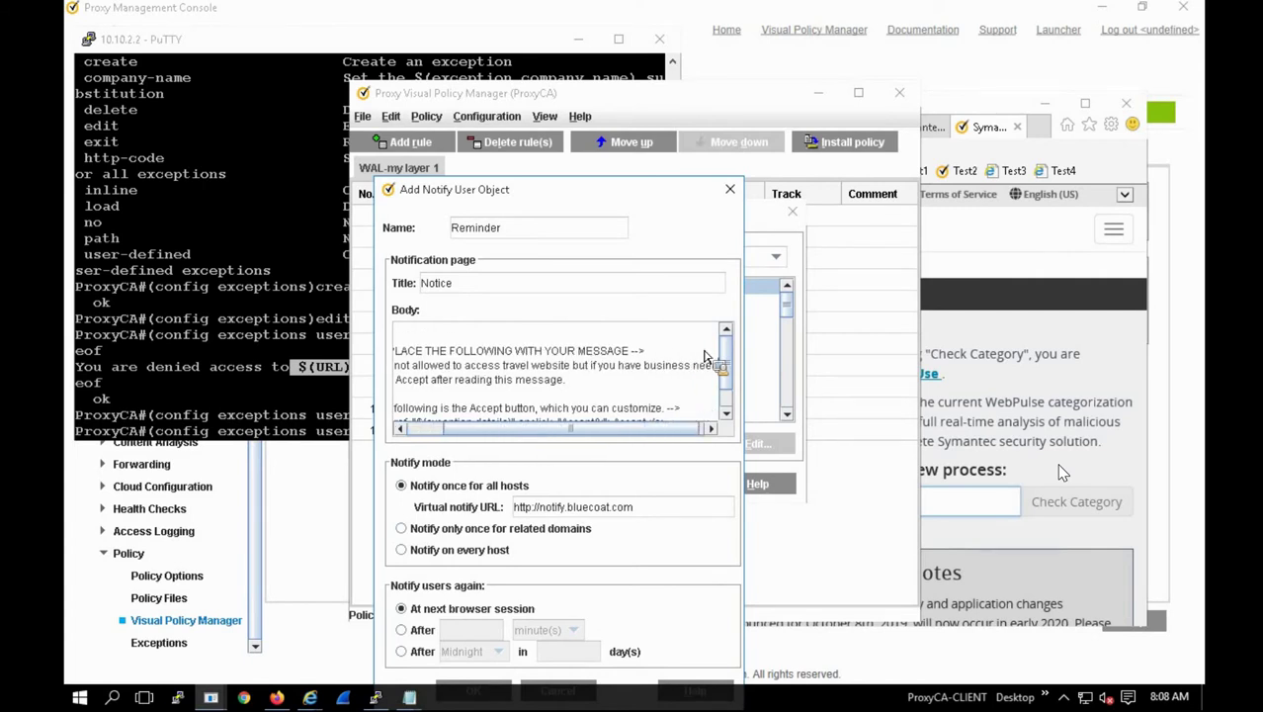
type("ds to do s")
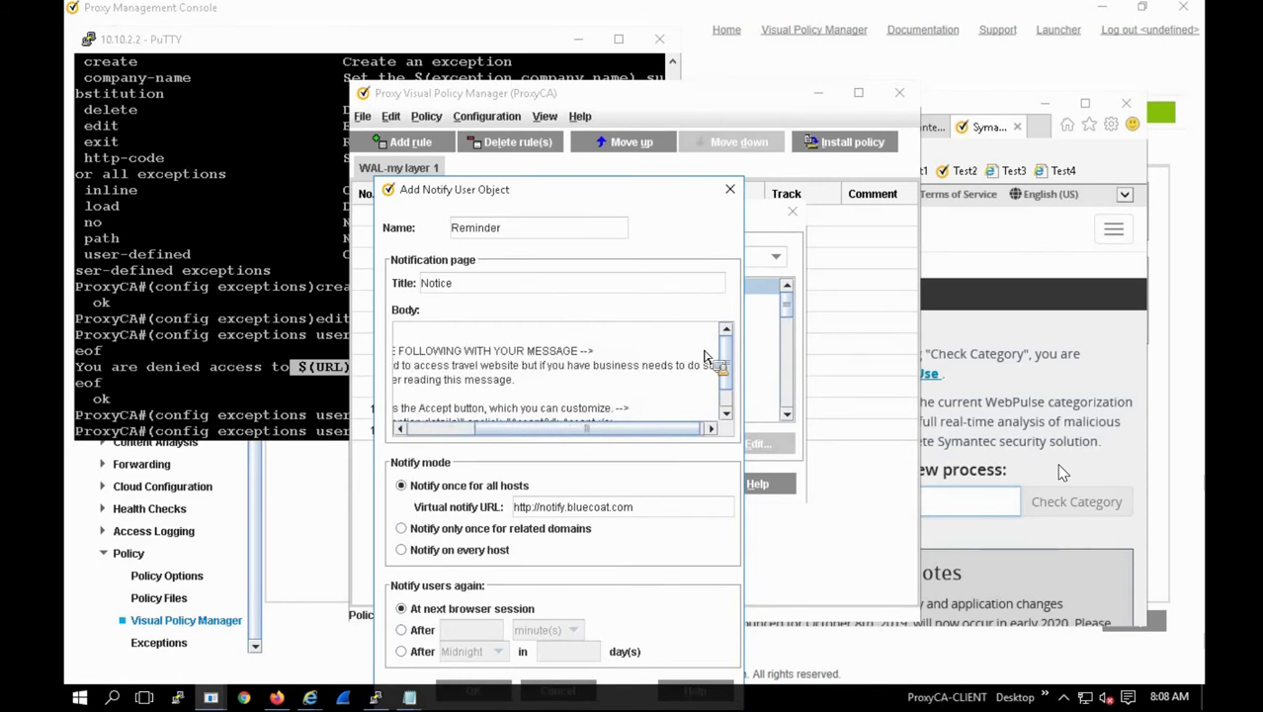
type("o t")
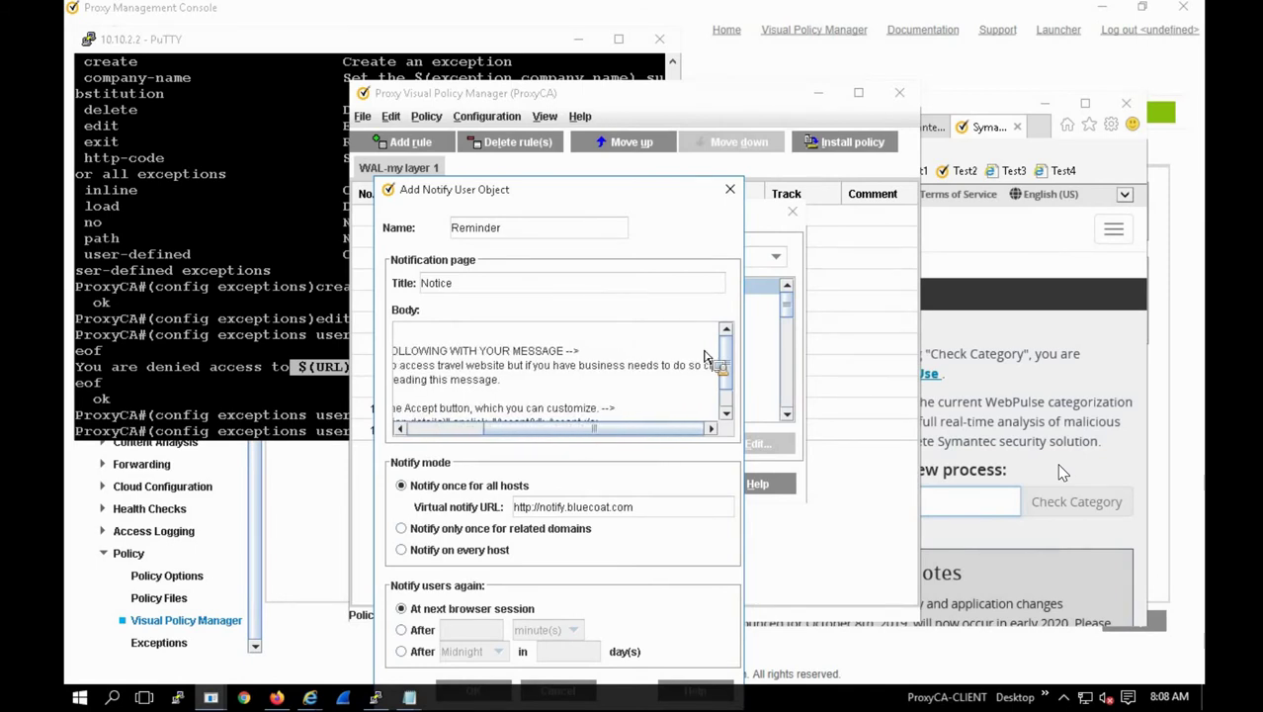
type("lick a")
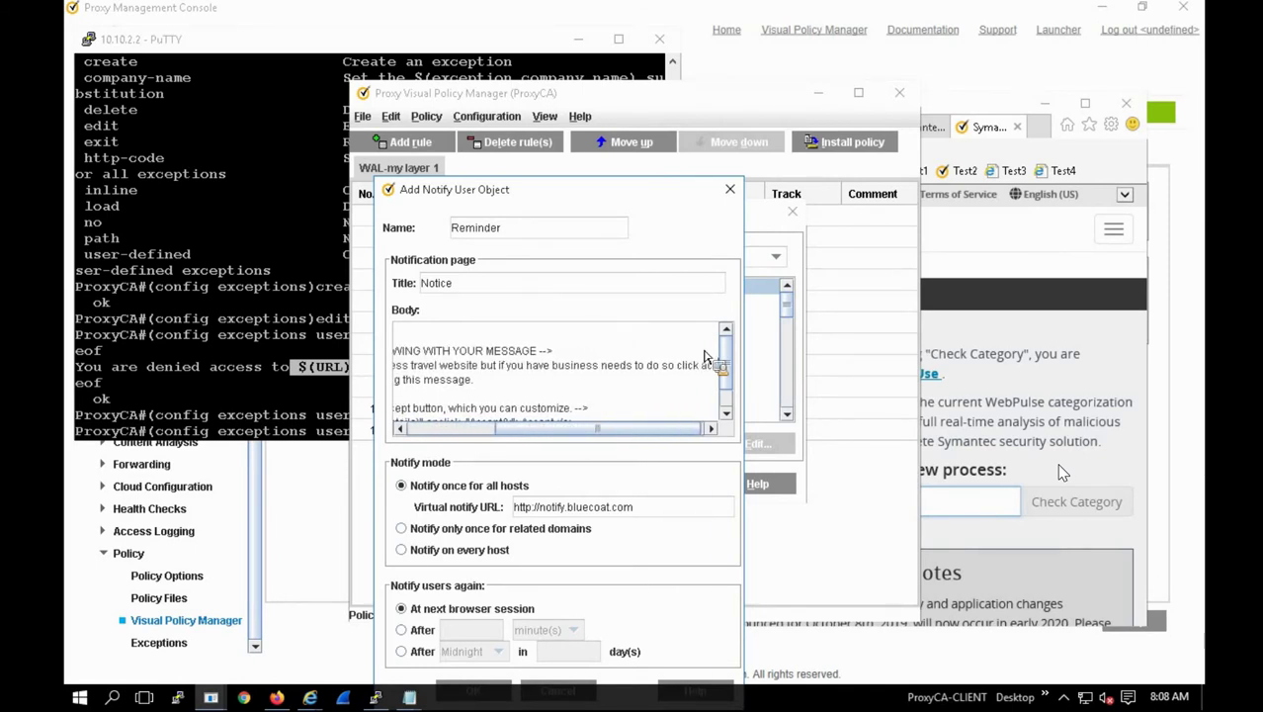
type("ccept")
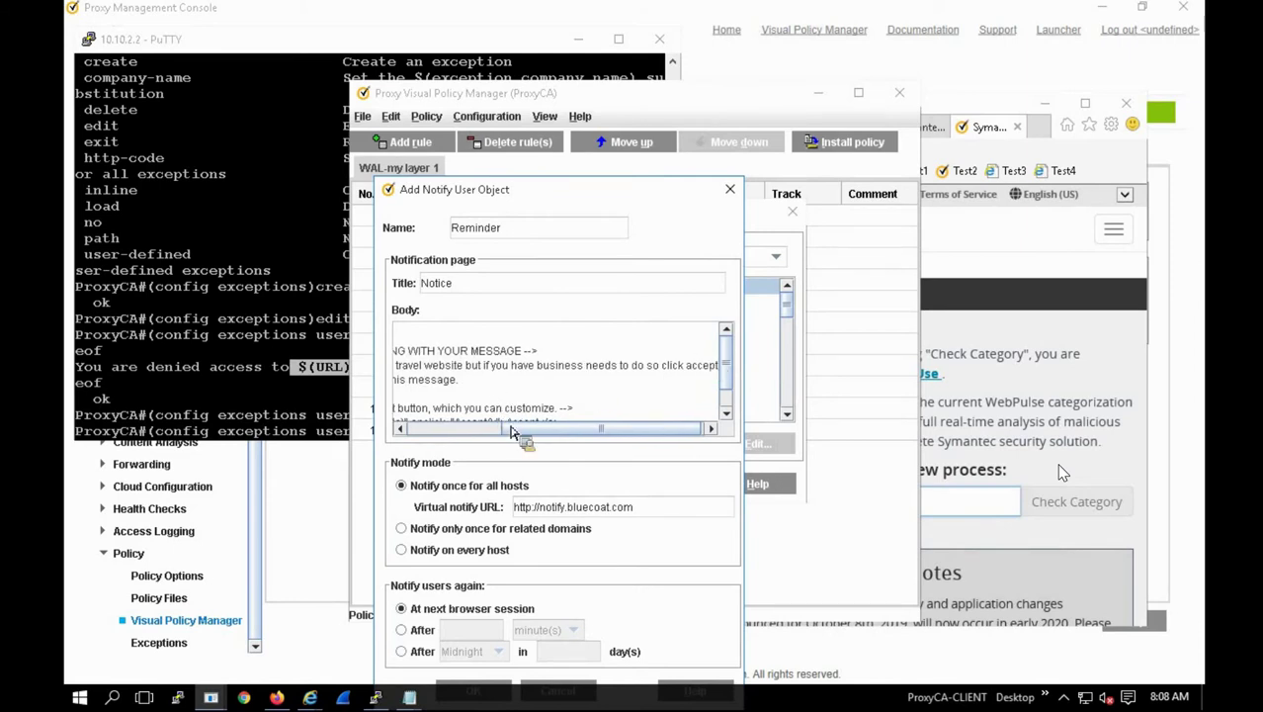
left_click_drag(512, 431, 387, 451)
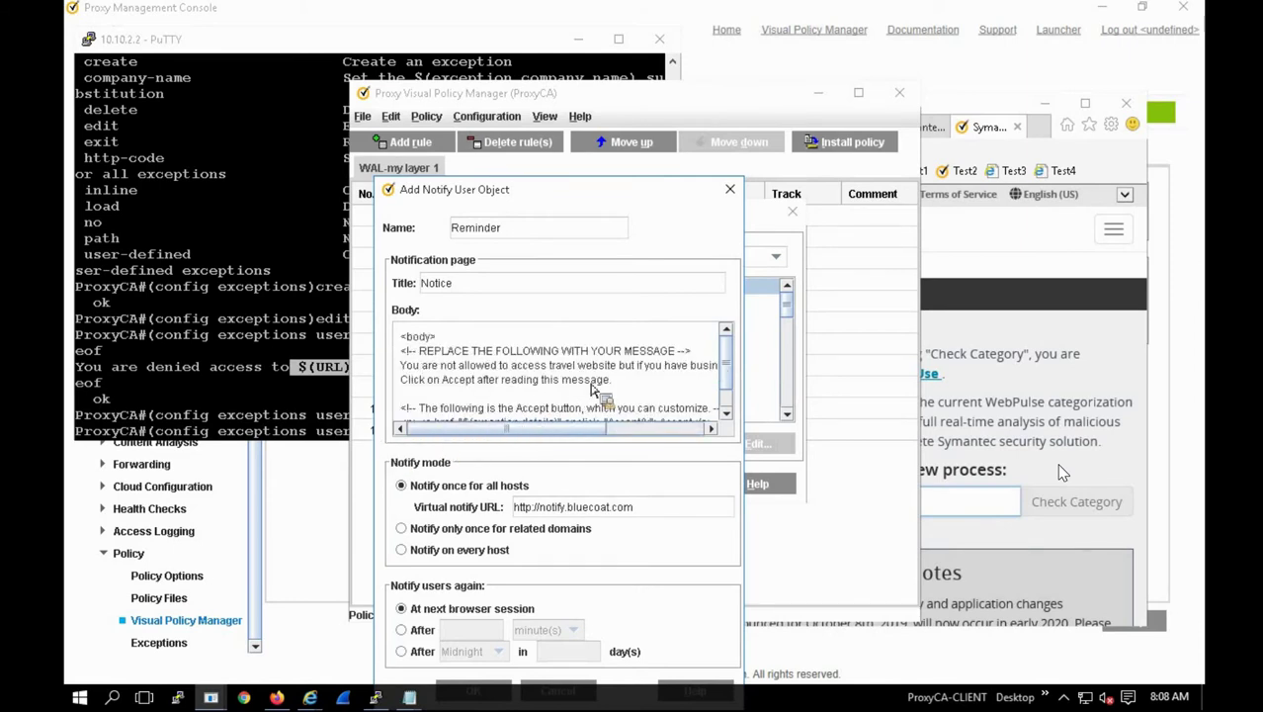
Step: Remove the 'Click on Accept after reading this message.' line from the Reminder body
triple_click(399, 381)
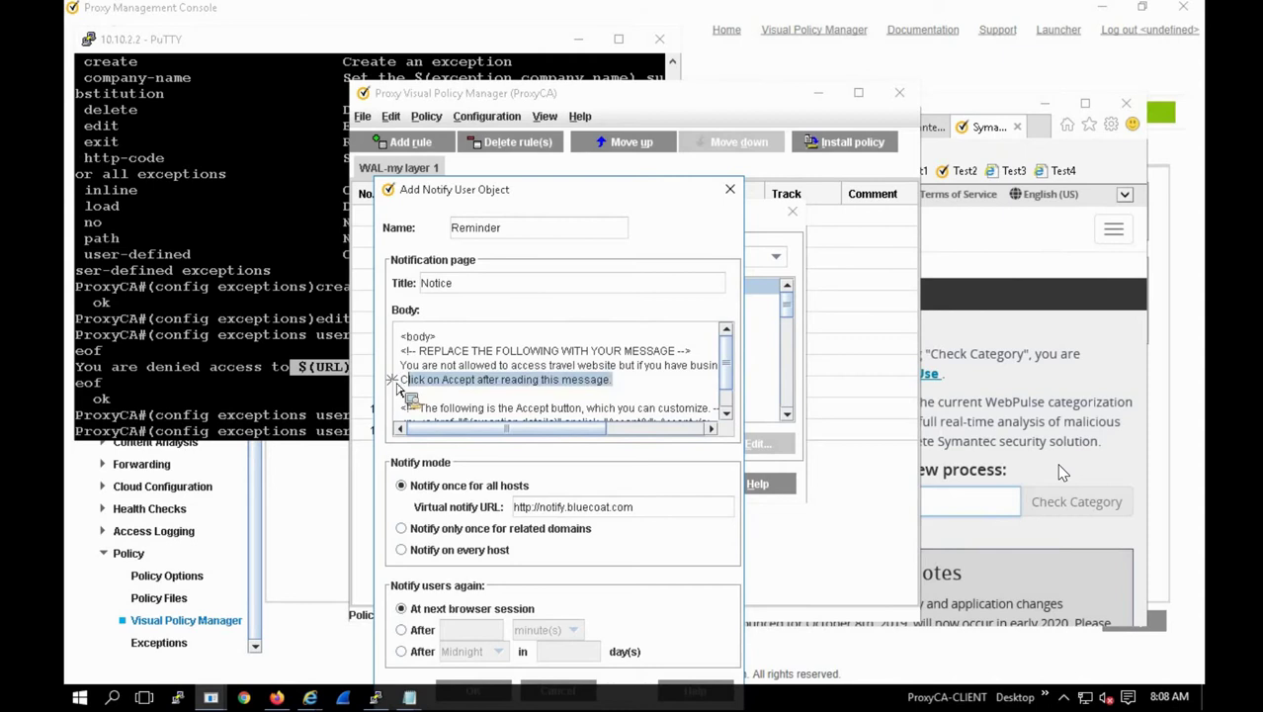
key("Delete")
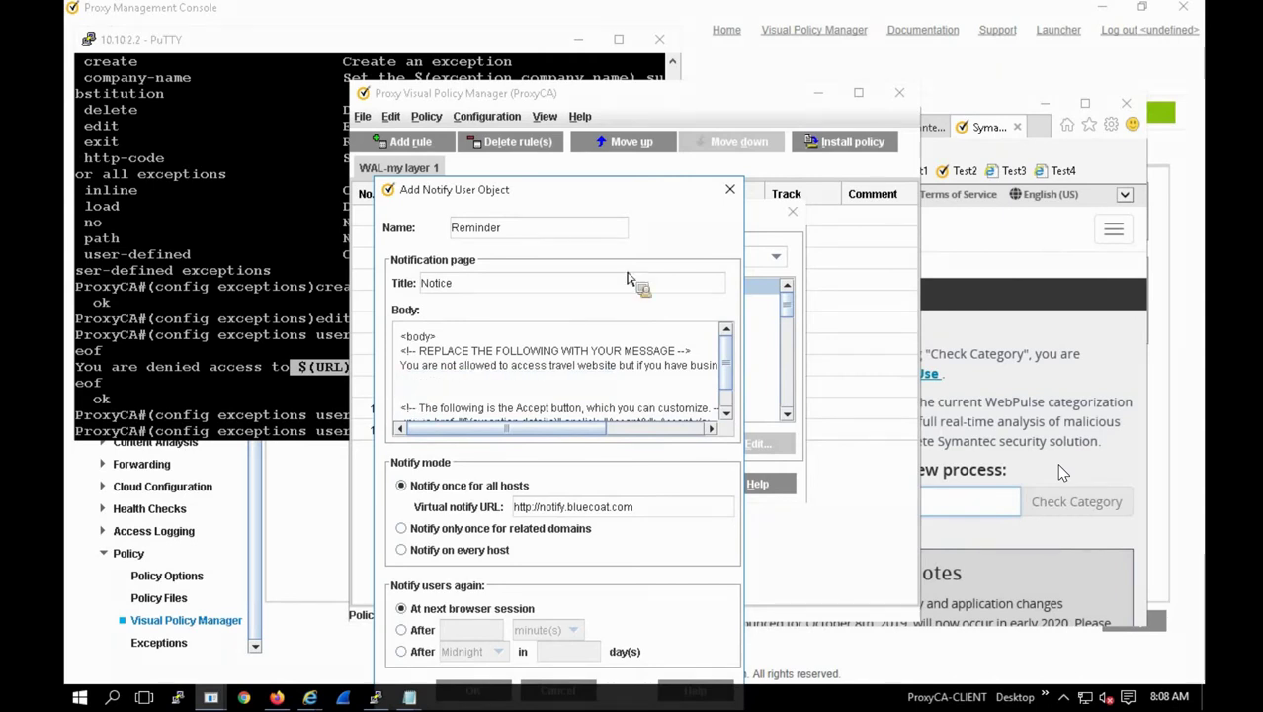
left_click_drag(638, 181, 641, 66)
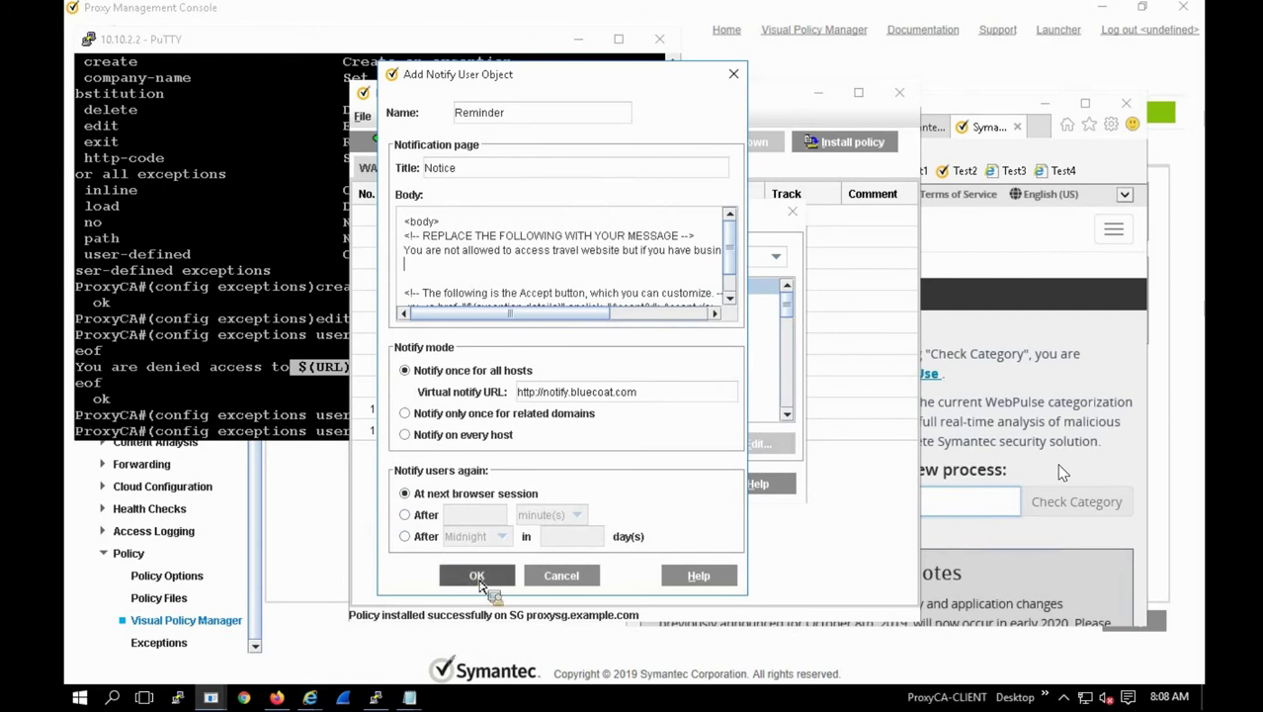
Step: Apply the Reminder object as rule 11's action and install the policy
left_click(478, 582)
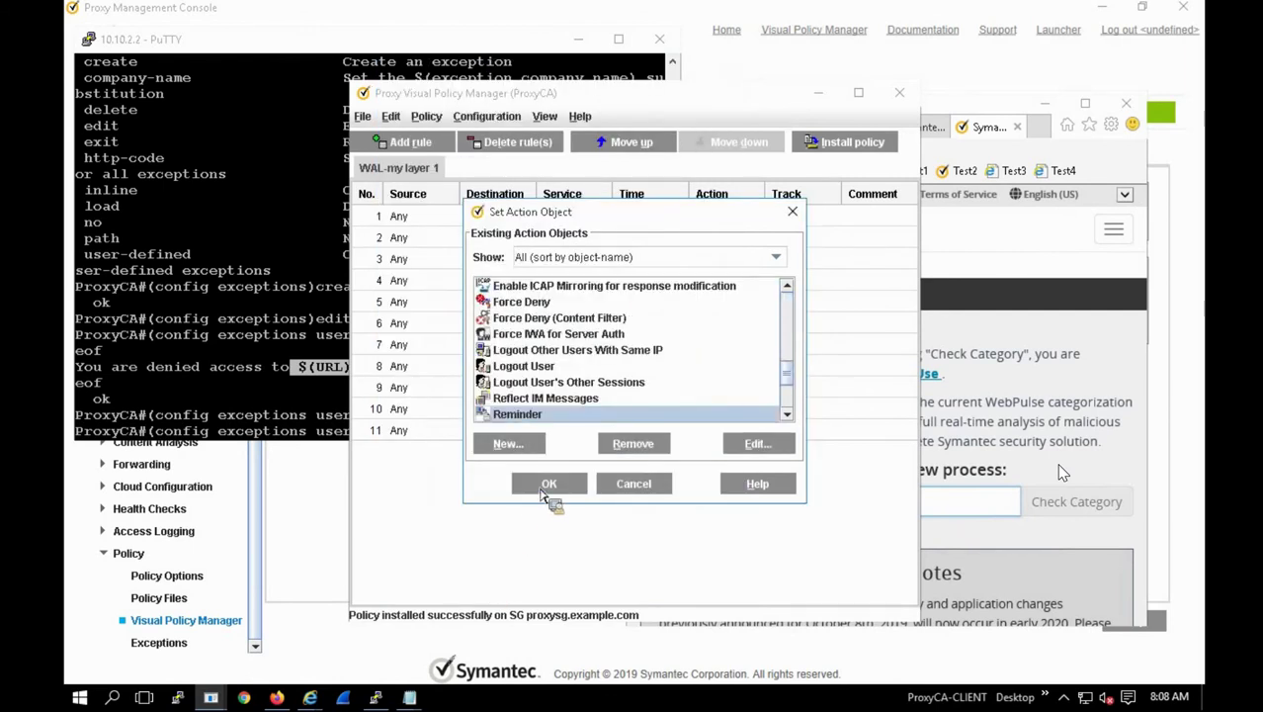
left_click(549, 484)
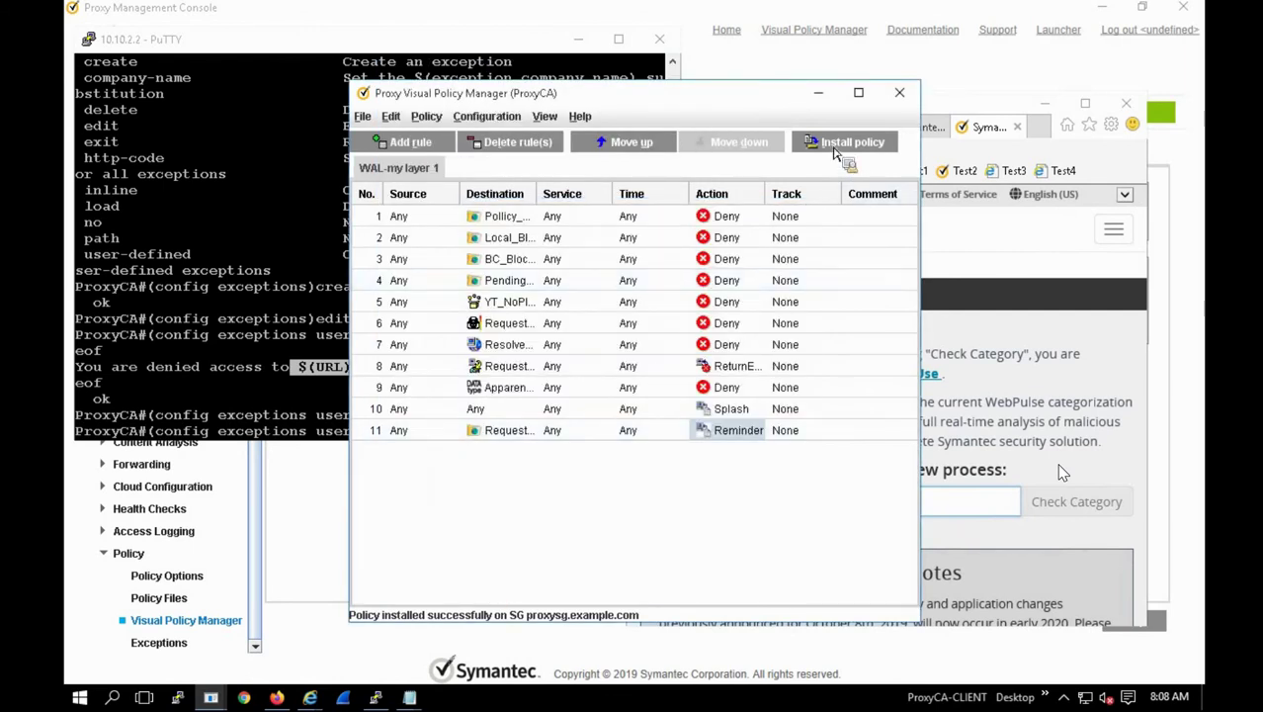
left_click(833, 148)
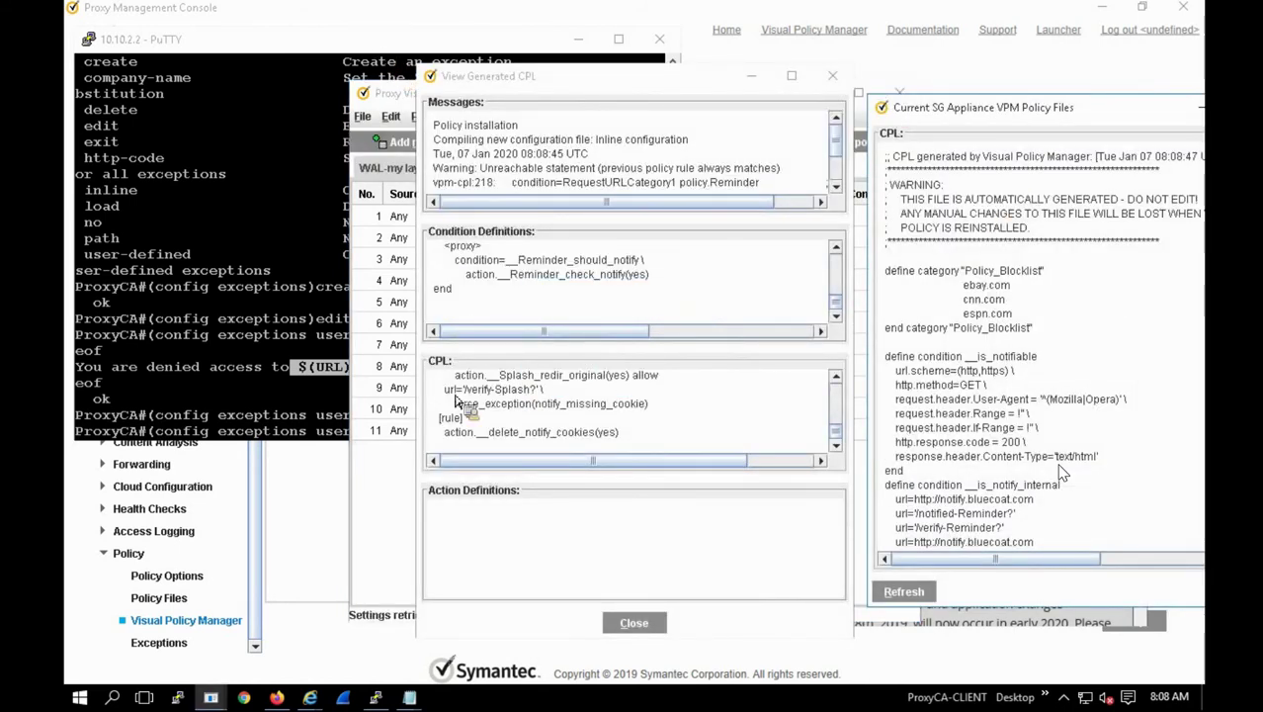
left_click(593, 542)
left_click(634, 622)
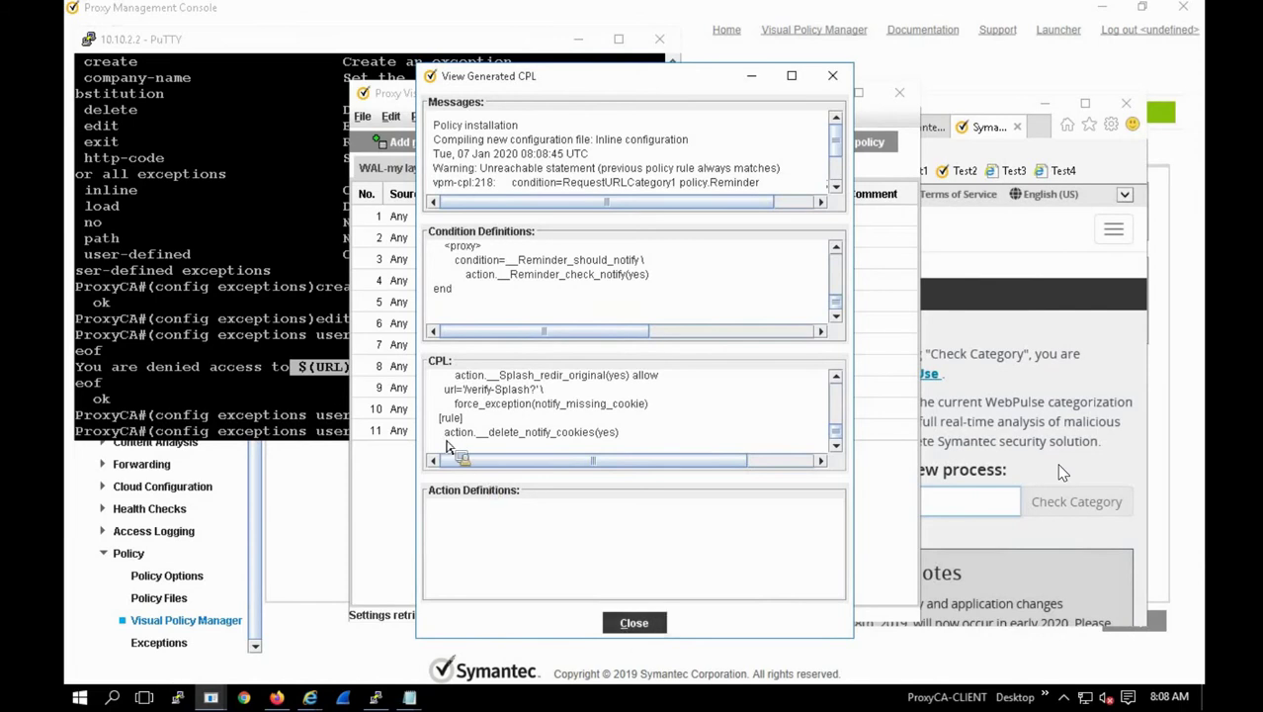
left_click(494, 432)
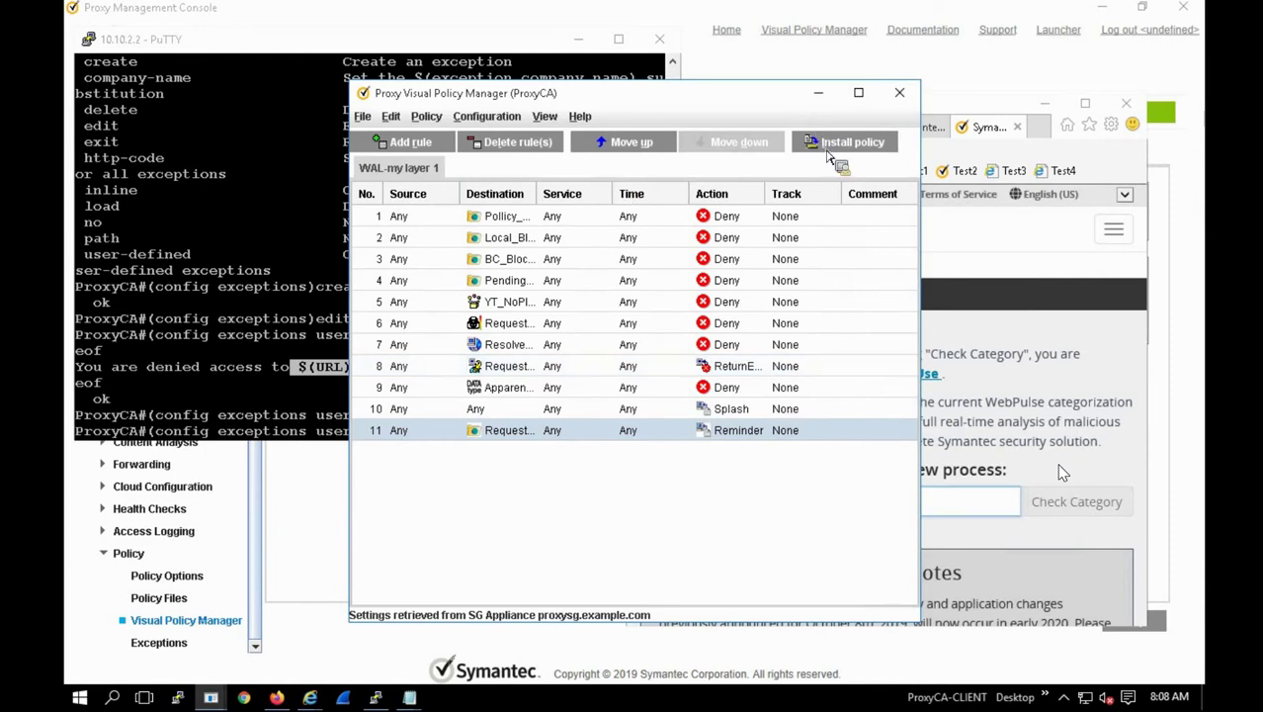
left_click(835, 145)
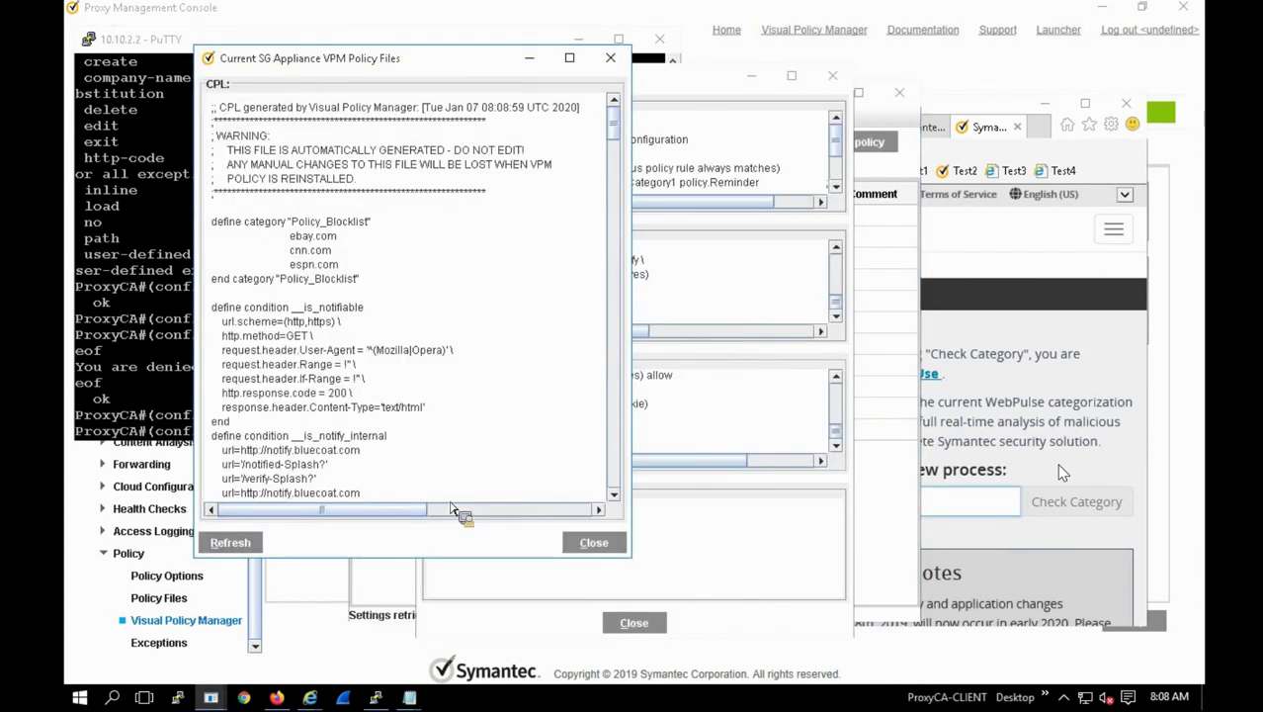
left_click(585, 548)
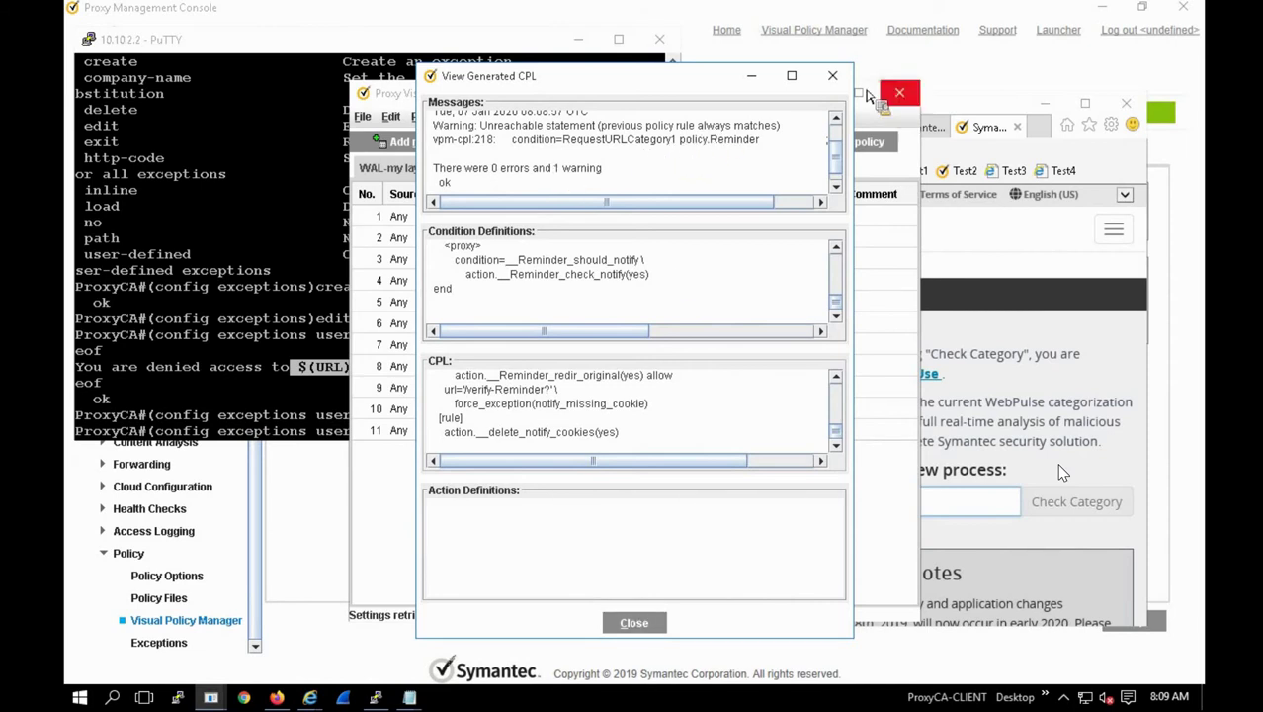
key("Escape")
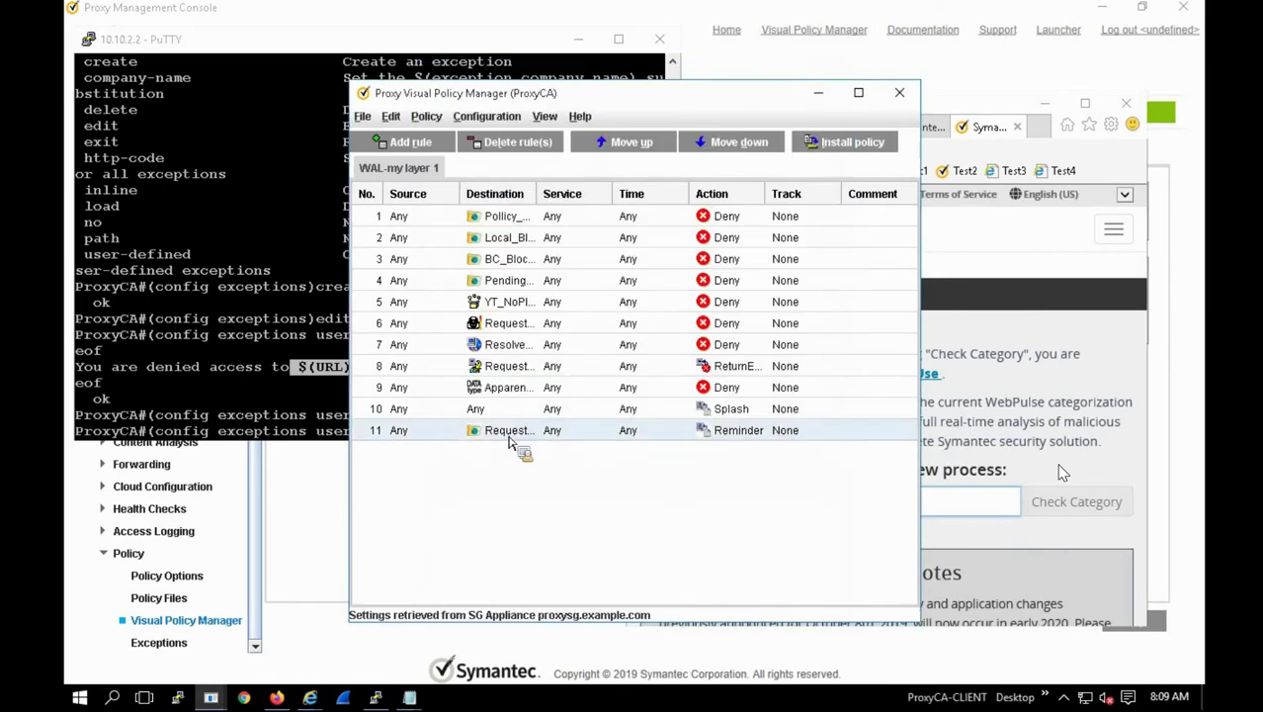
Step: Move the Reminder rule above Splash to become rule 10 and reinstall the policy
left_click_drag(511, 415, 616, 147)
left_click(619, 145)
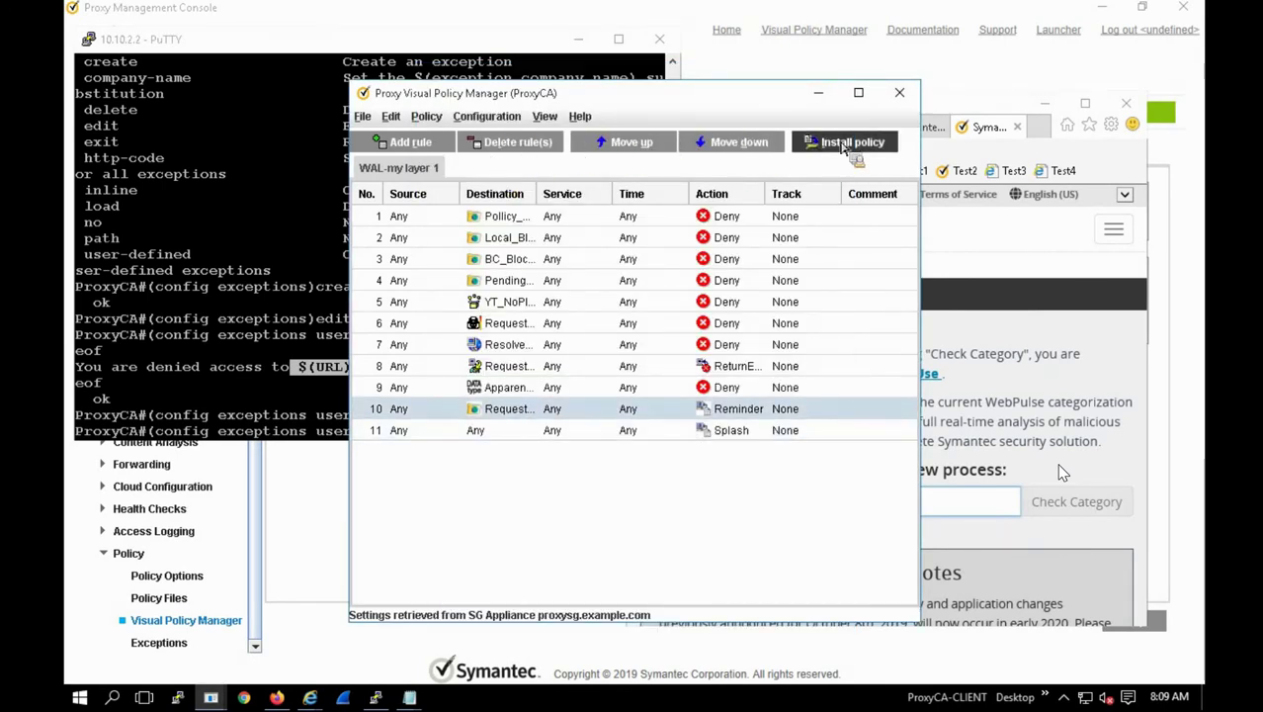
left_click(838, 142)
key("Return")
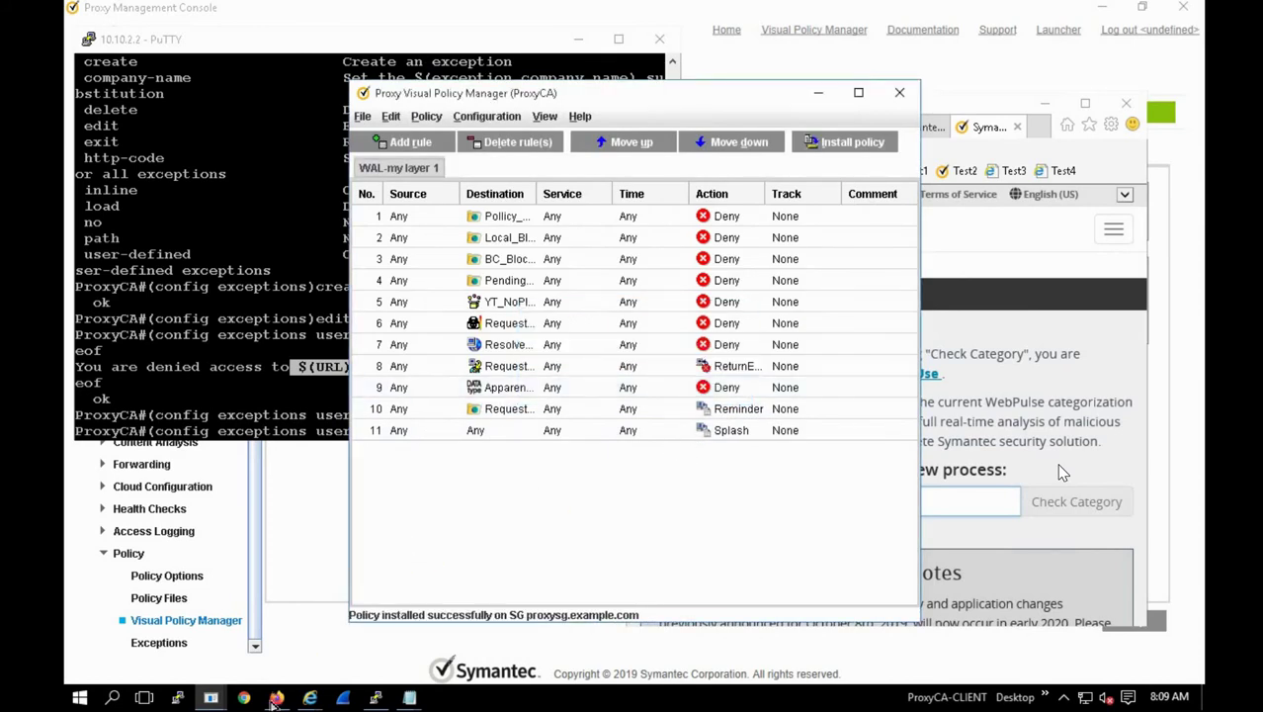
left_click(314, 699)
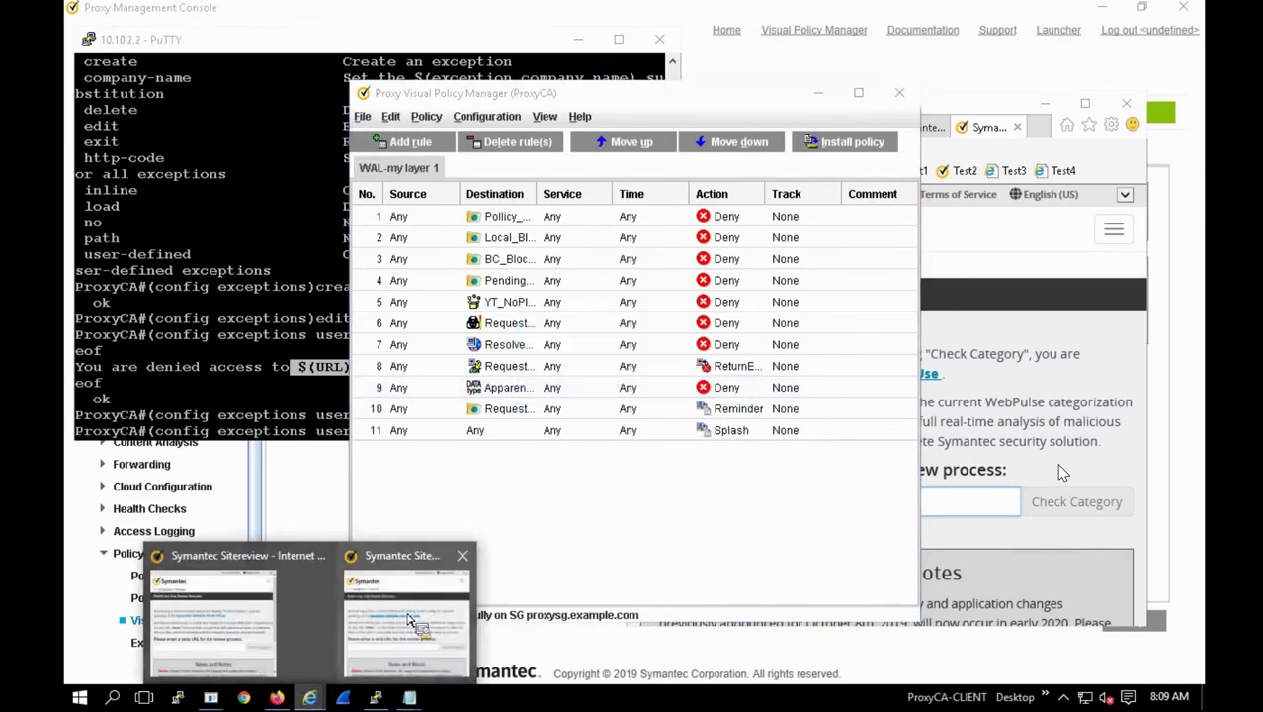
Step: Load travel.com in a new maximized tab and open the Travel category test page
left_click(1041, 121)
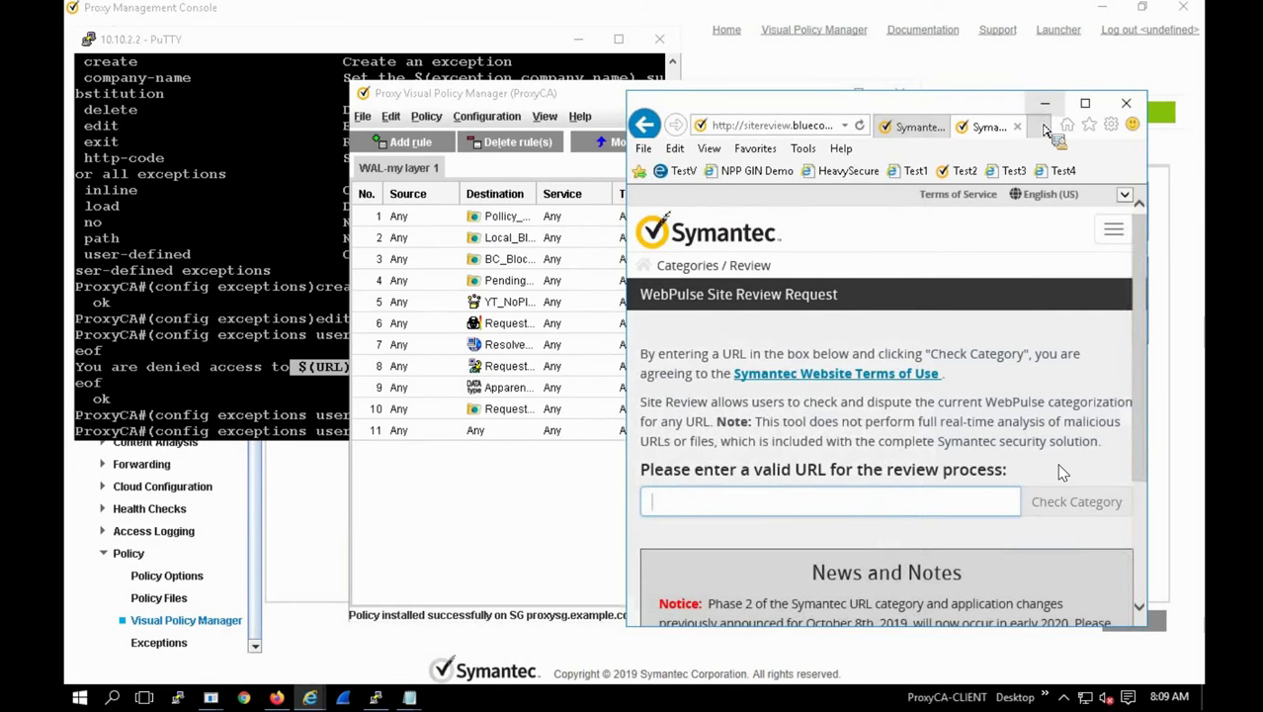
left_click(1039, 126)
left_click(1086, 102)
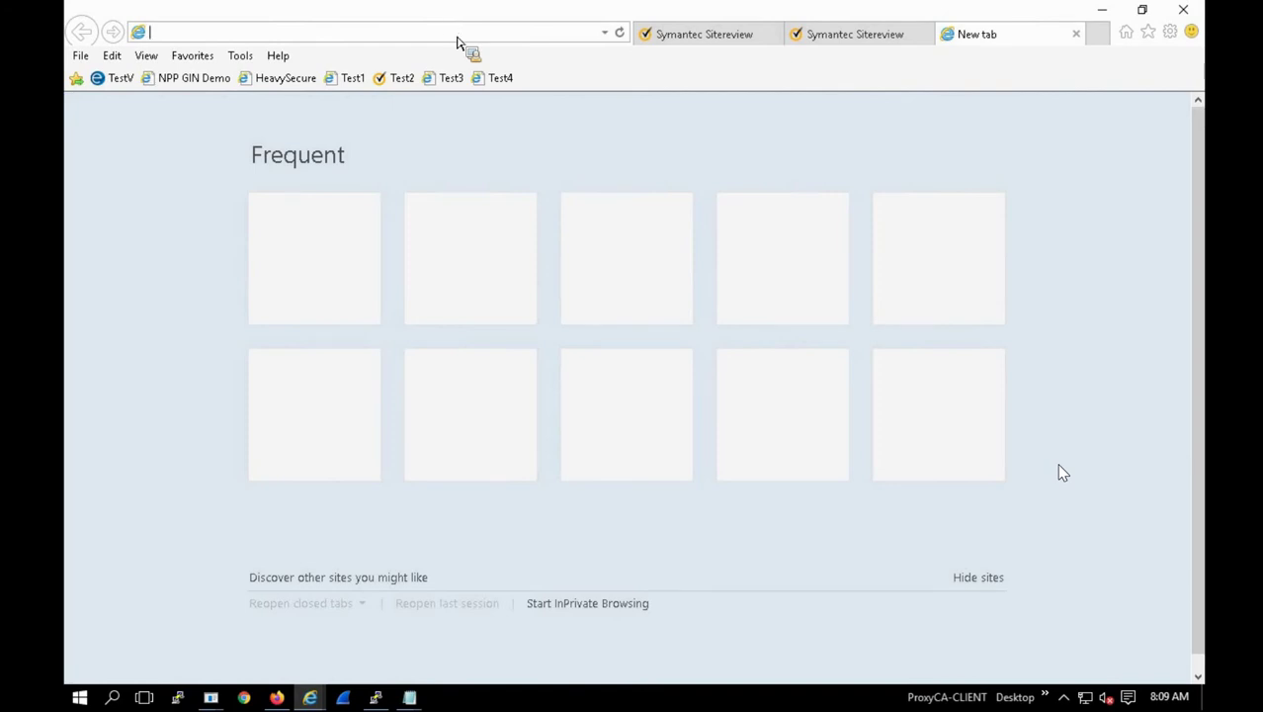
type("trave")
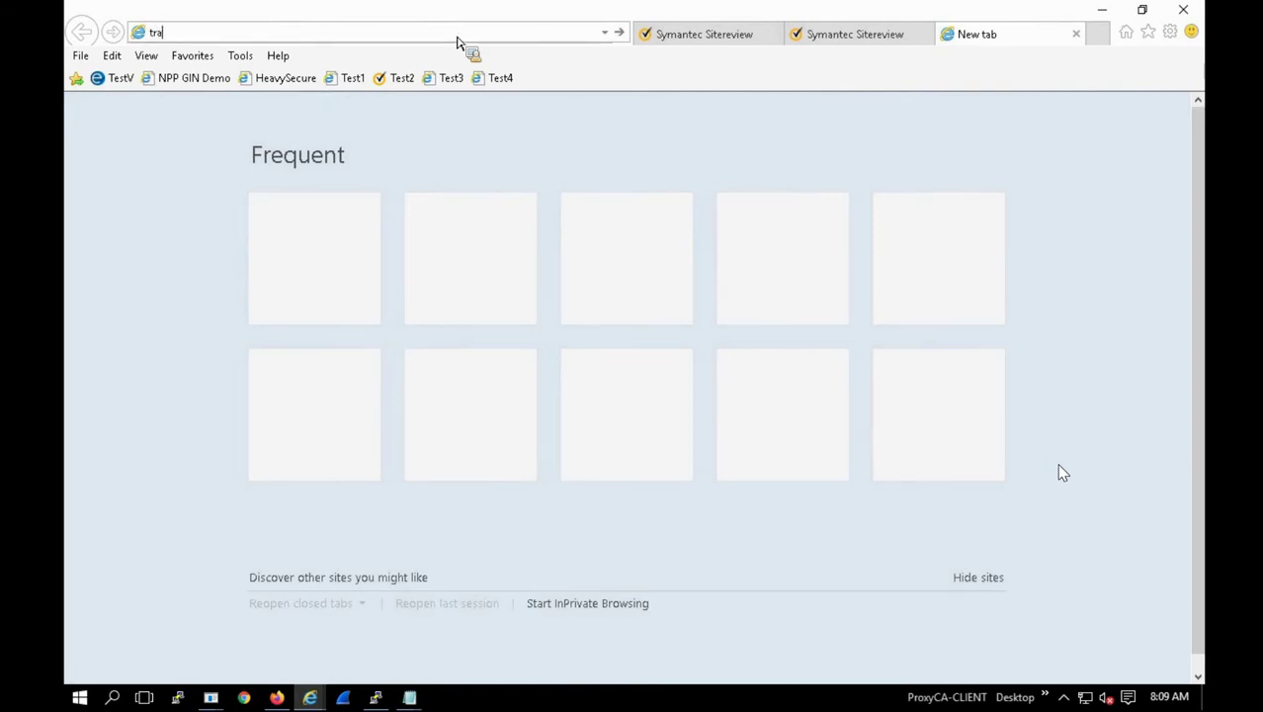
type("l.com")
key("Return")
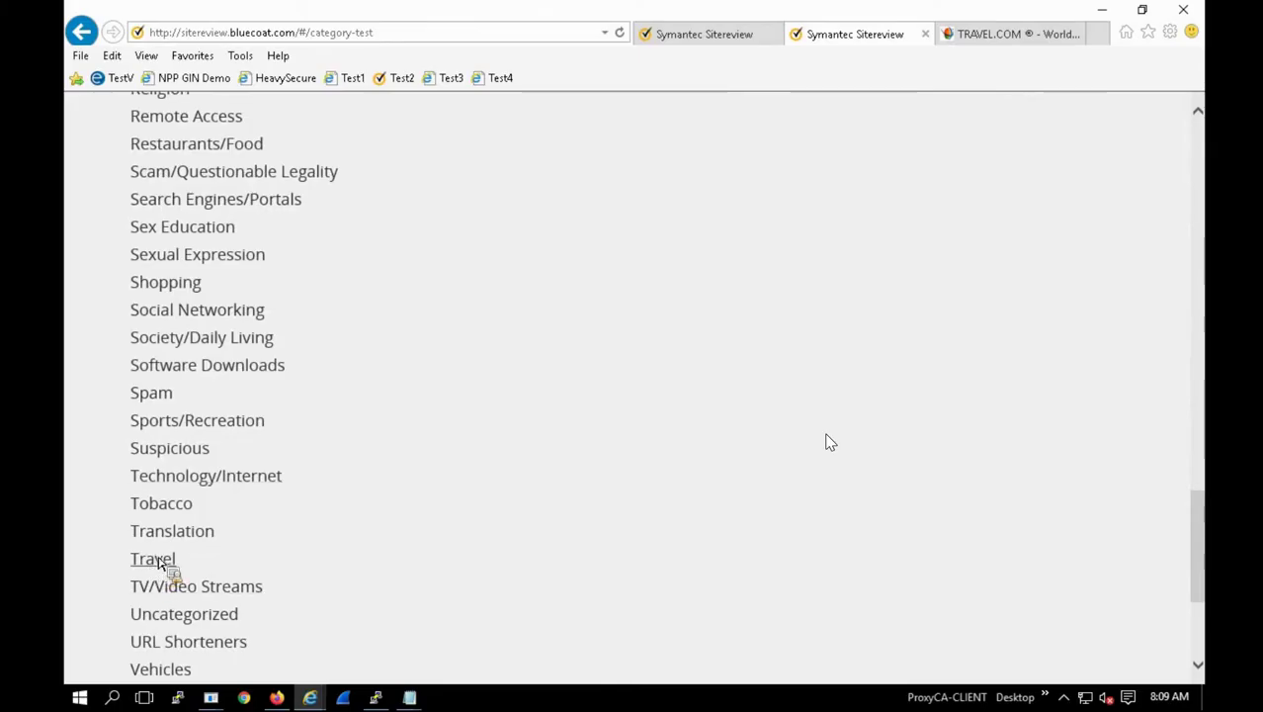
left_click(153, 560)
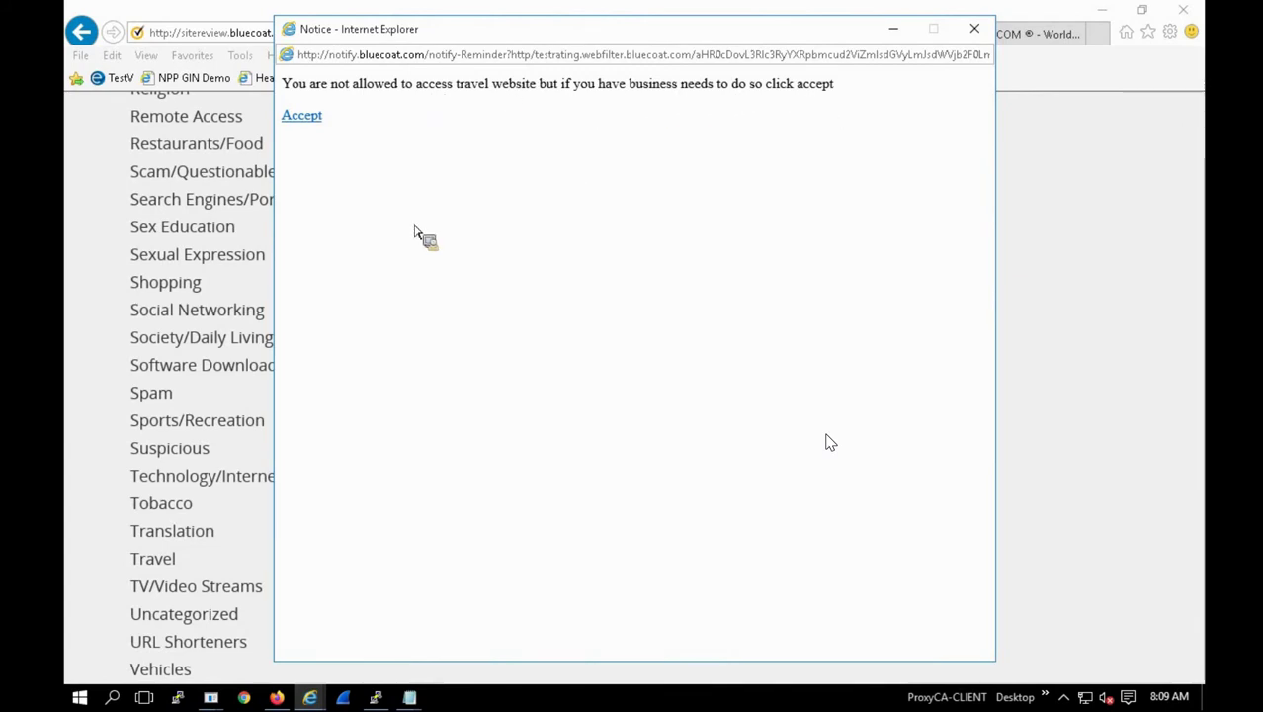
Step: Accept the Reminder notice to continue to the Travel Test Rating page
left_click(316, 118)
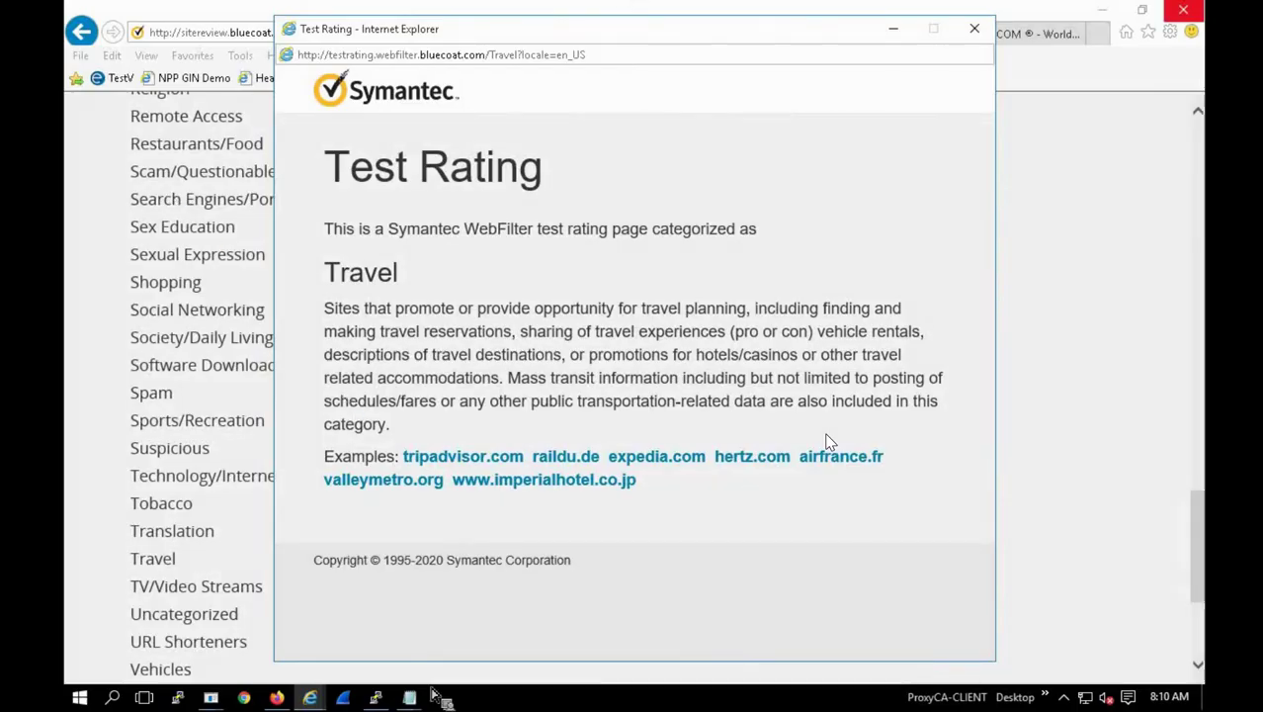
Step: Return to the ProxySG Management Console and go to Configuration > Access Logging > General
mouse_move(220, 685)
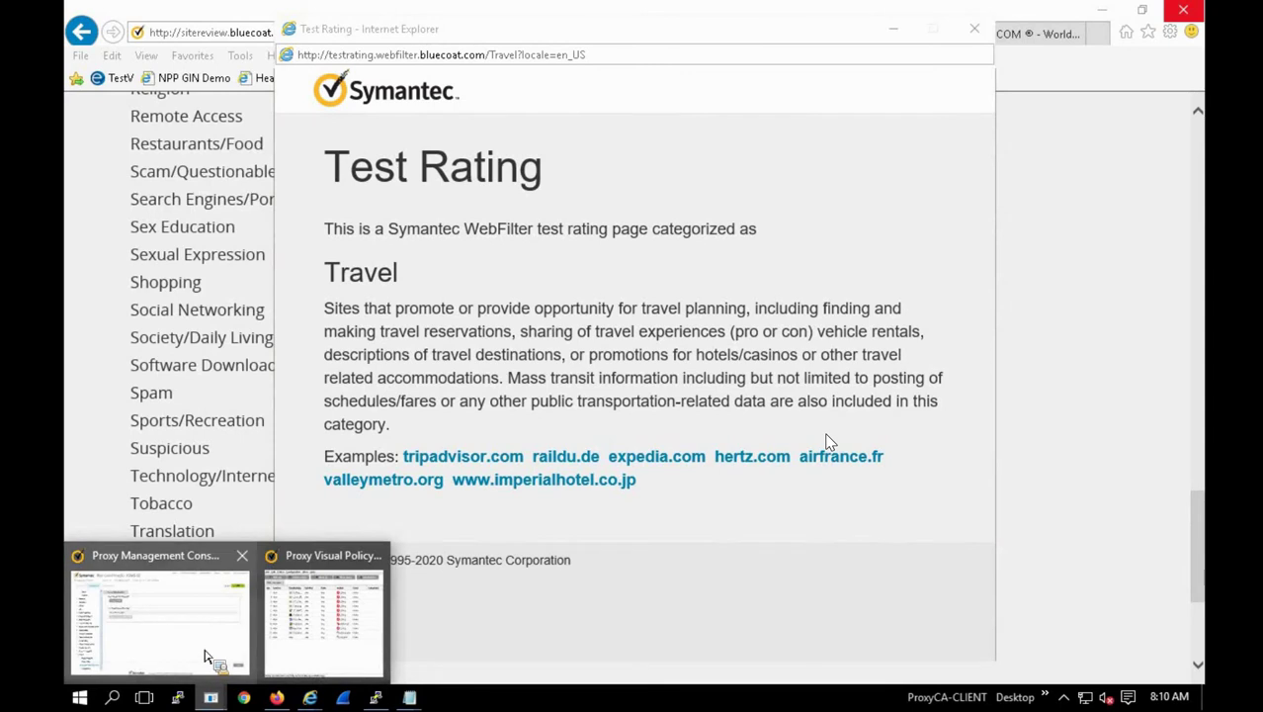
left_click(211, 662)
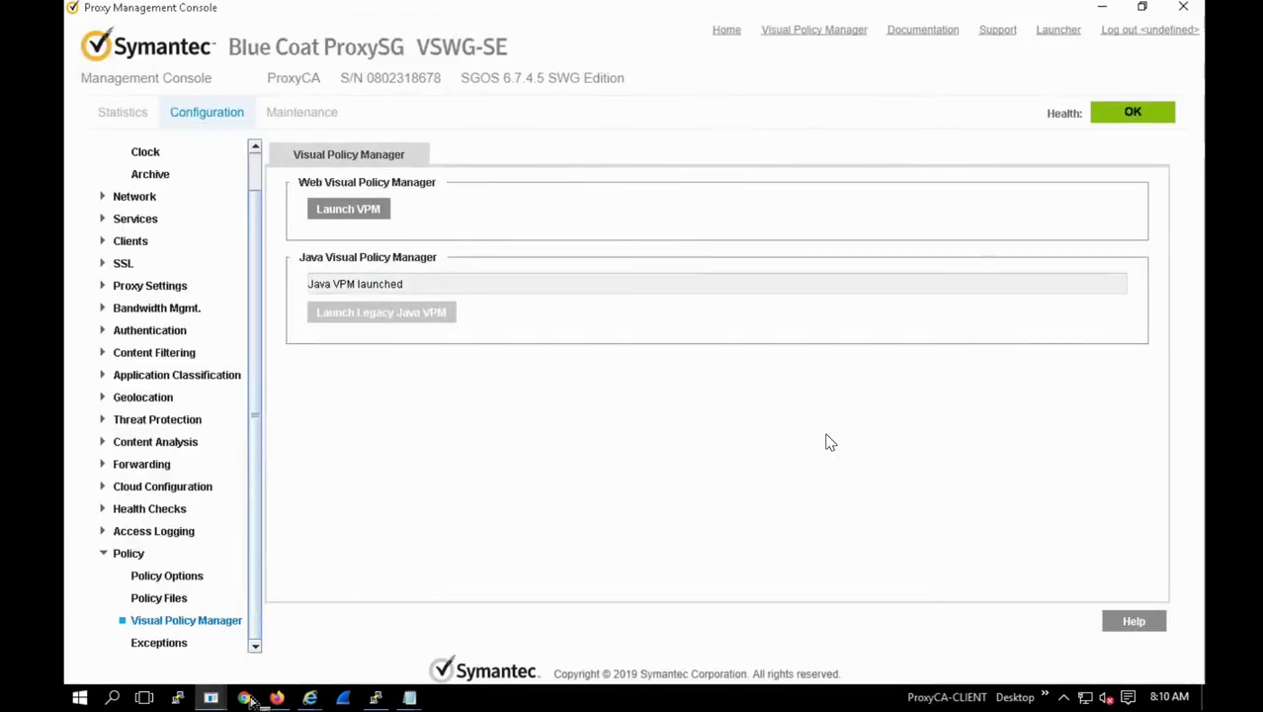
left_click(158, 530)
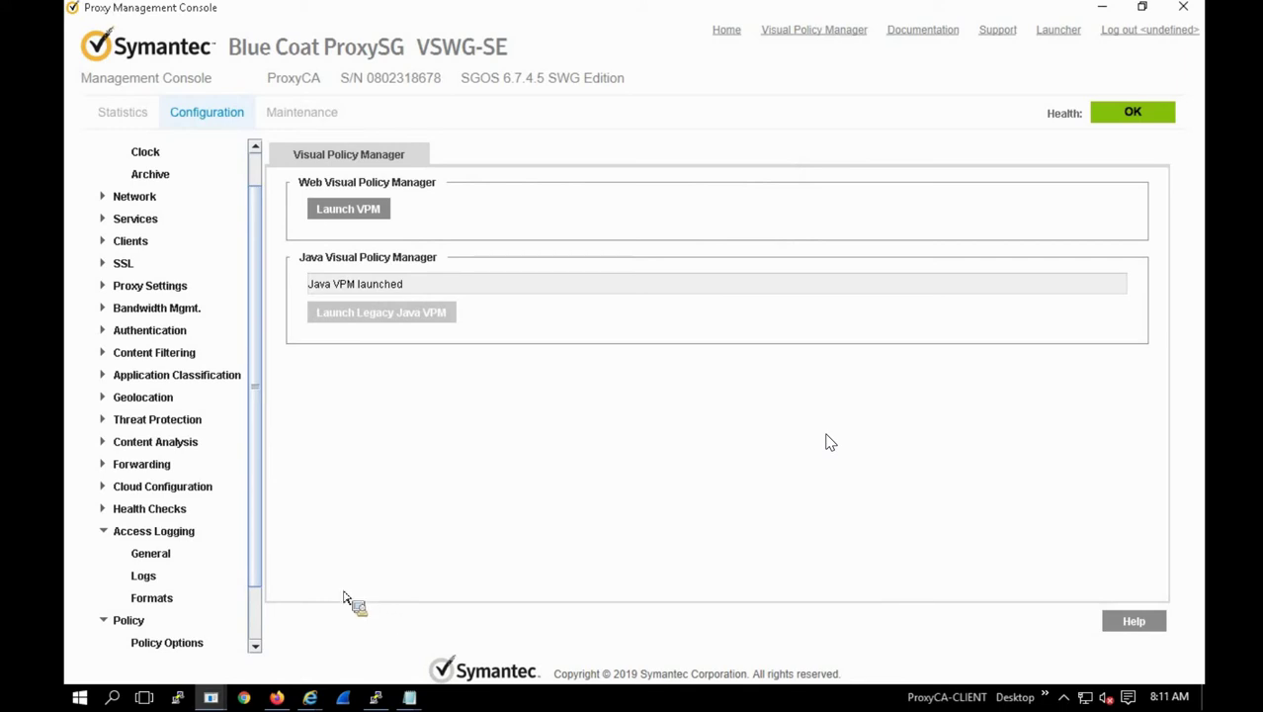
left_click(151, 552)
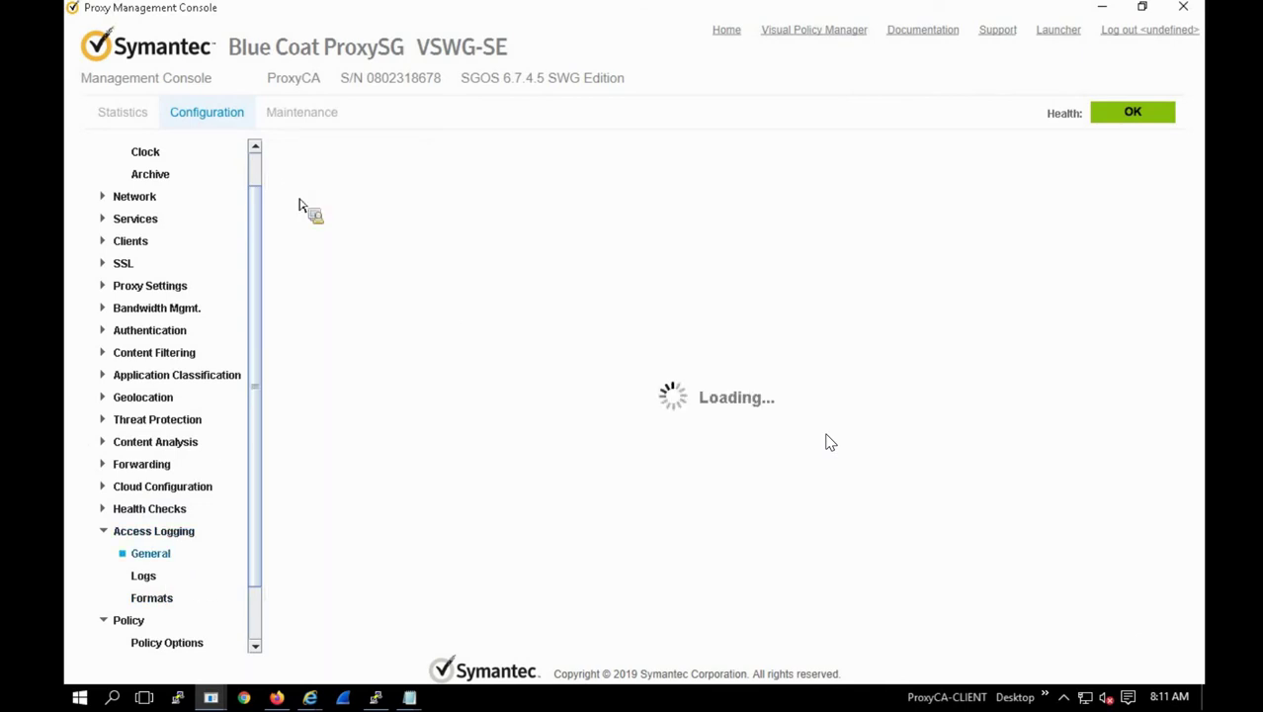
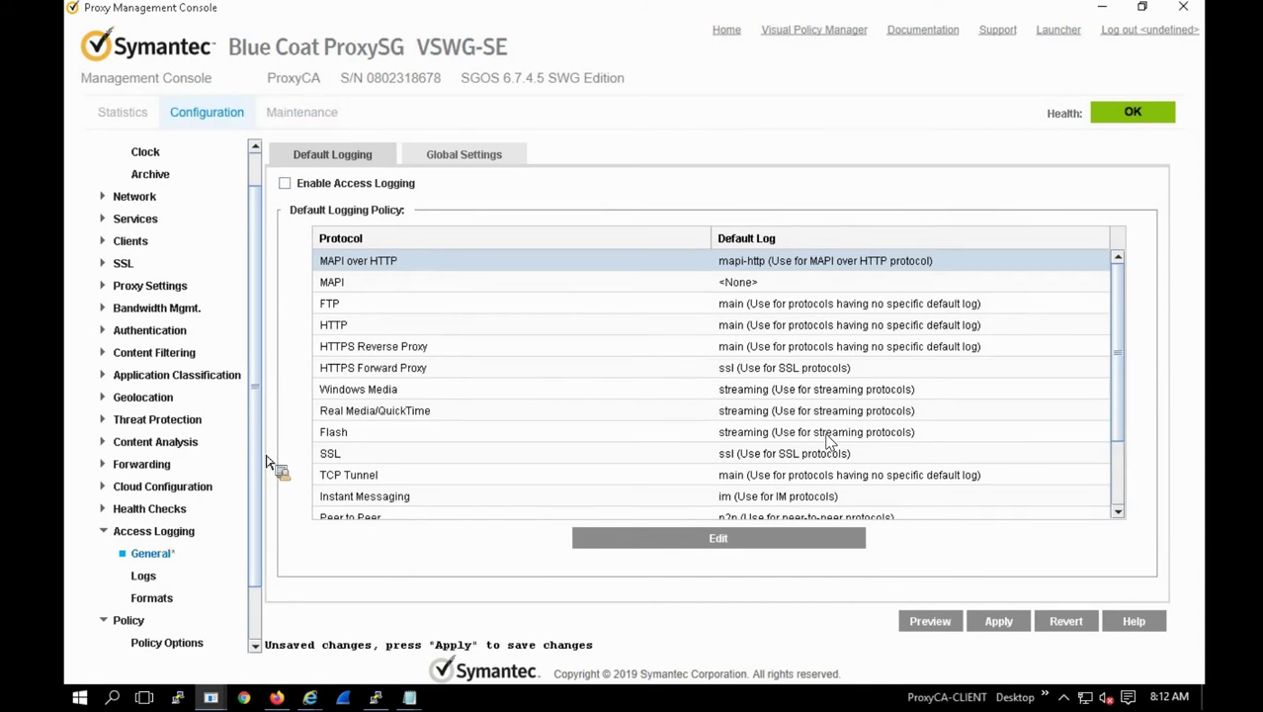
Step: Enable access logging, review the protocol table, then open the Logs list
left_click(285, 184)
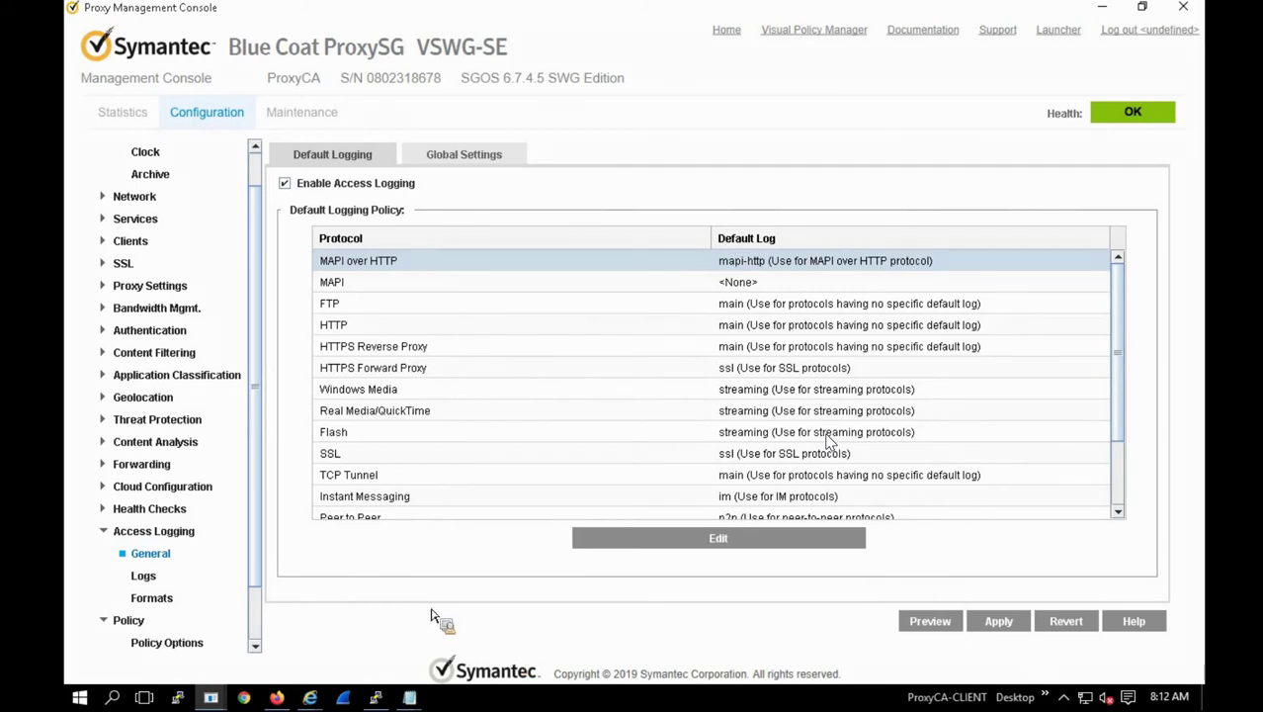
scroll(460, 400, "down", 3)
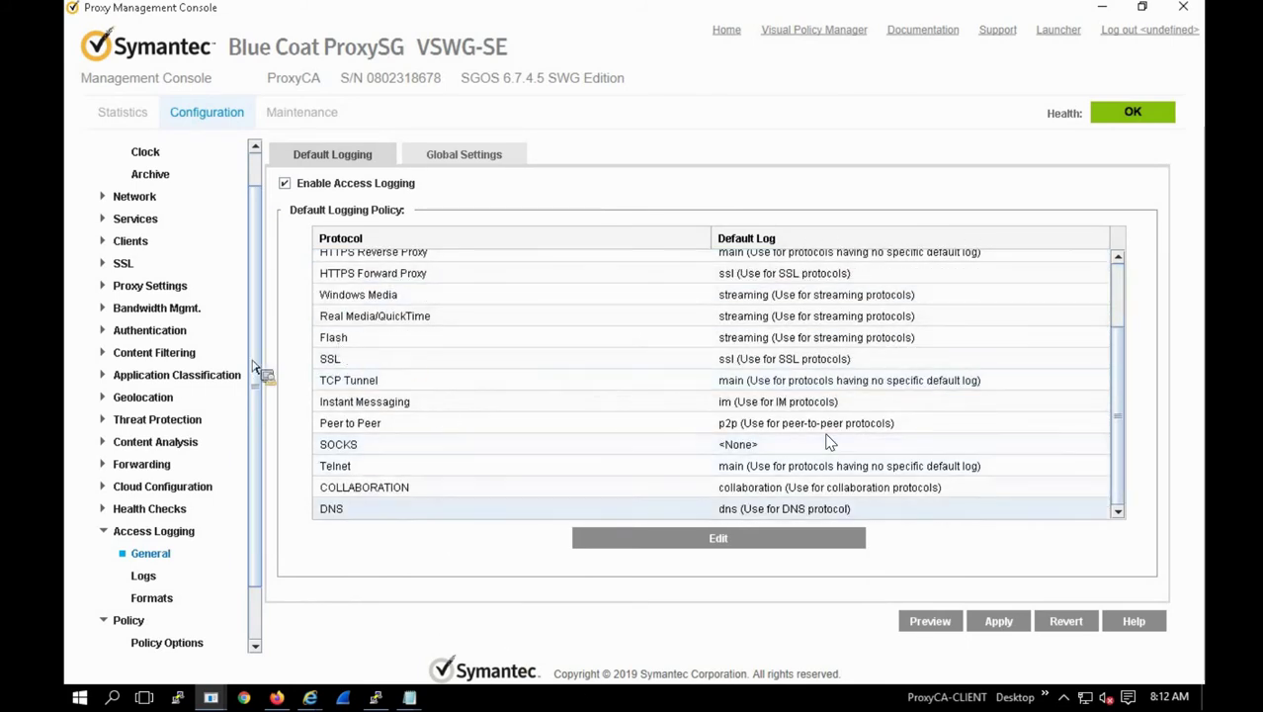
left_click(176, 583)
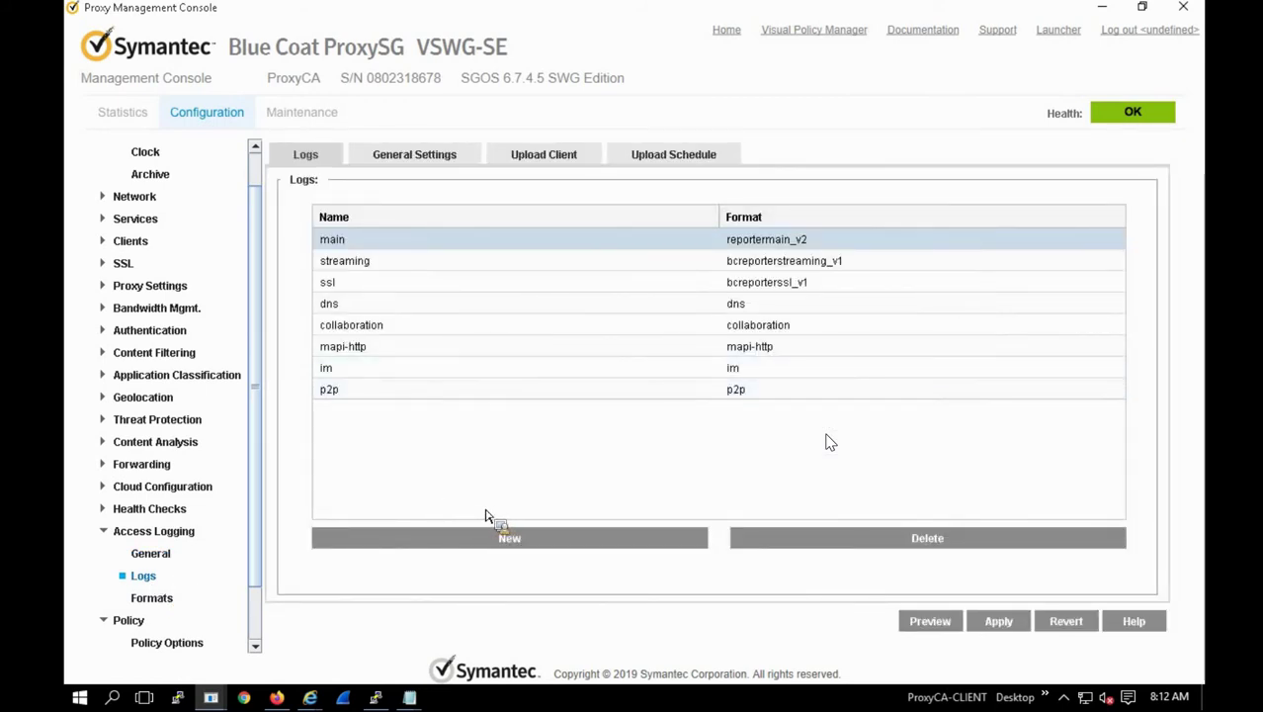
Step: Review the Clock and NTP settings, leaving the time zone at Asia/Calcutta
left_click(145, 155)
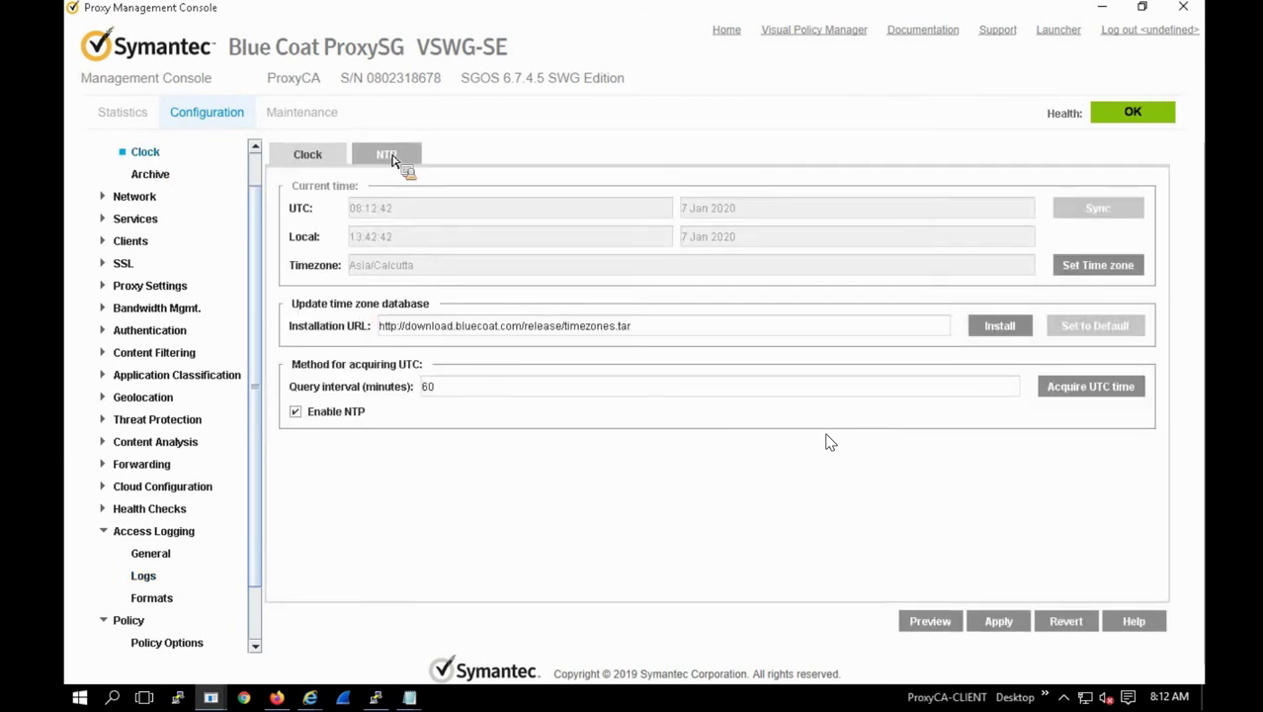
left_click(388, 156)
left_click(308, 155)
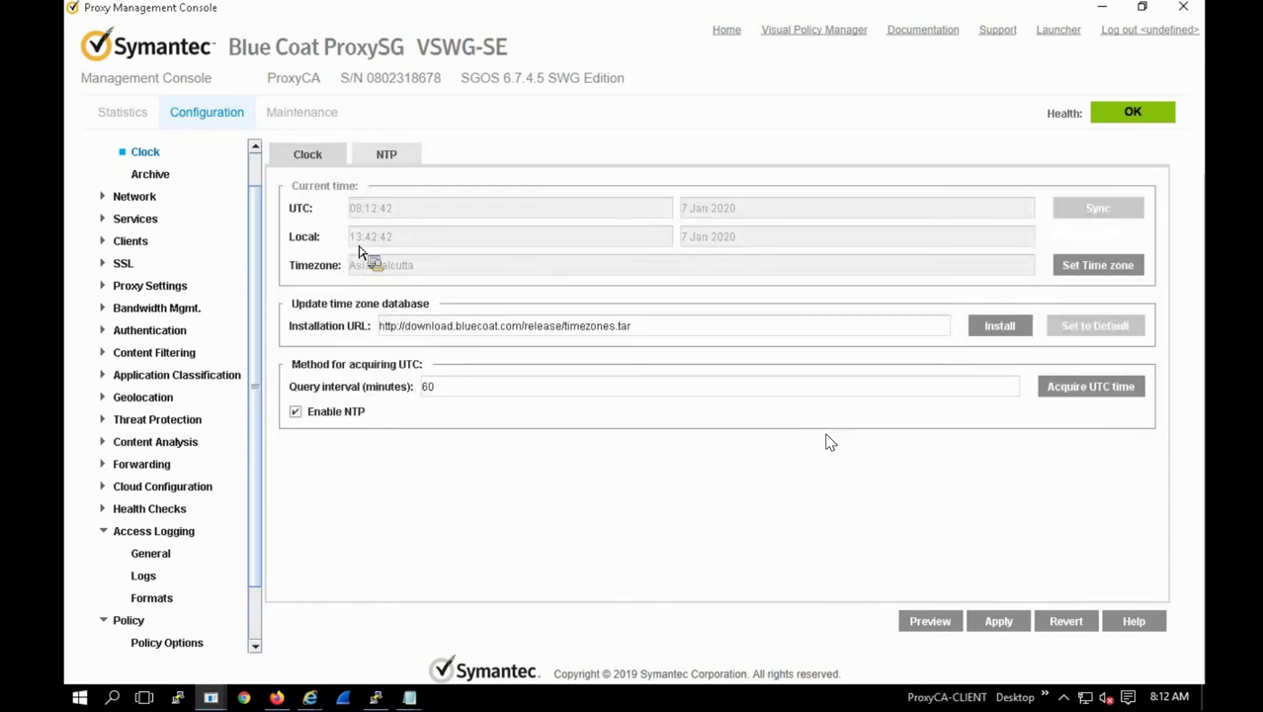
left_click(1099, 269)
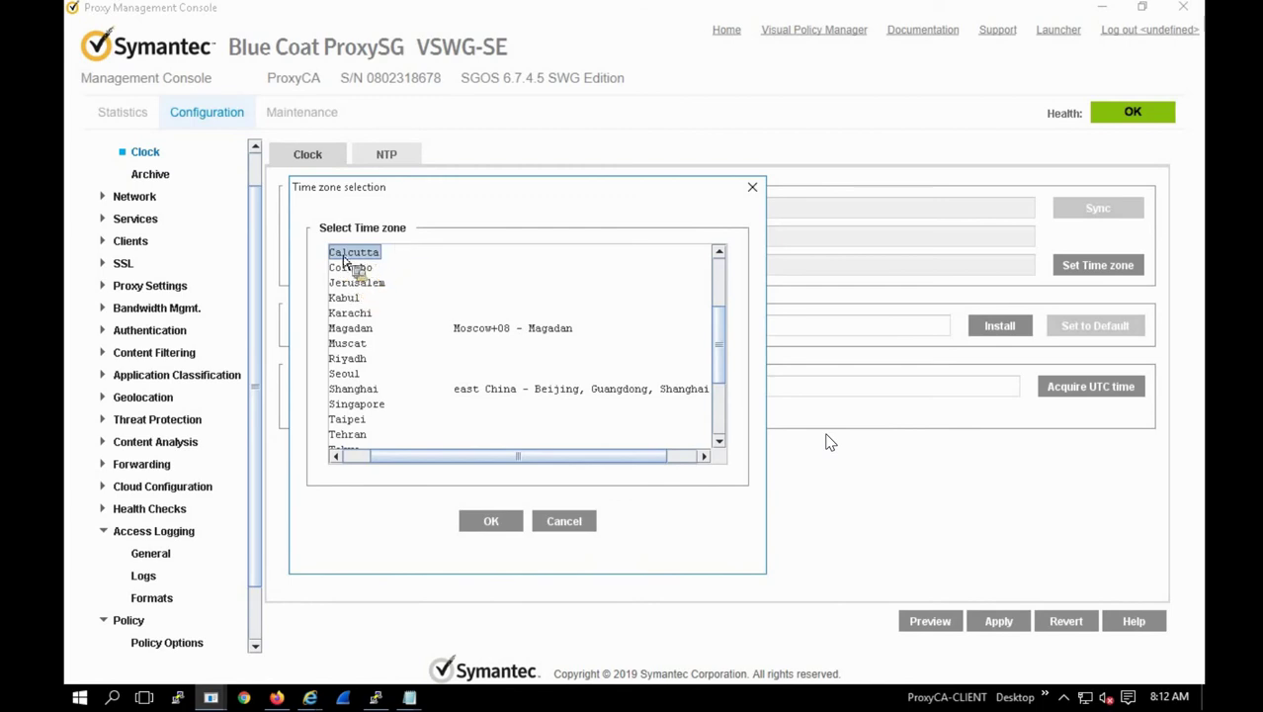
left_click(562, 523)
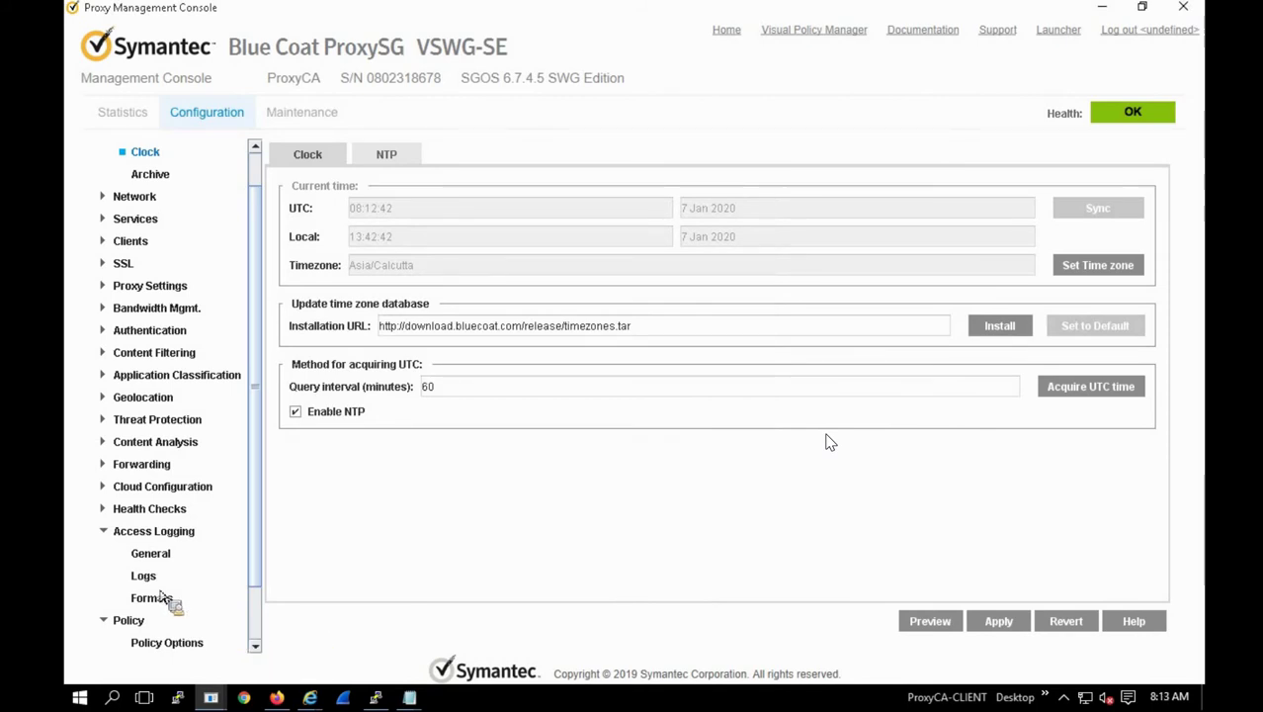
Step: Browse the main log's General Settings and Upload Client tabs
left_click(150, 554)
left_click(144, 577)
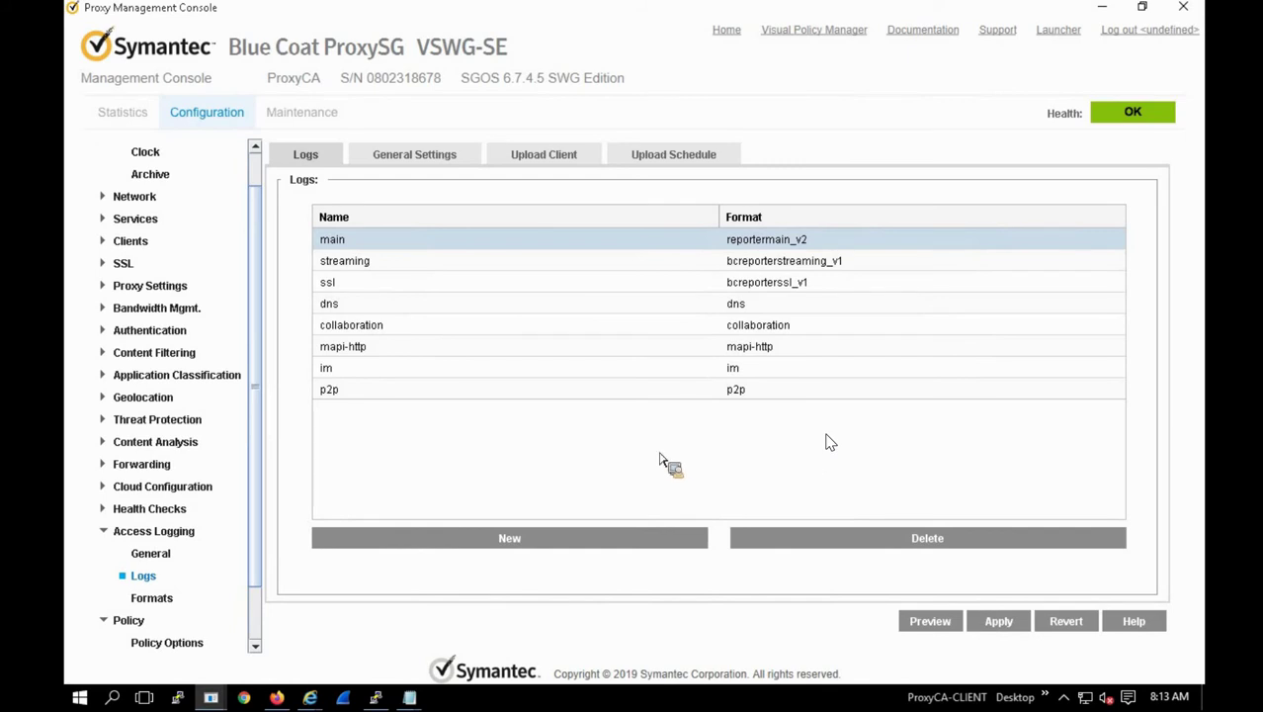
left_click(382, 159)
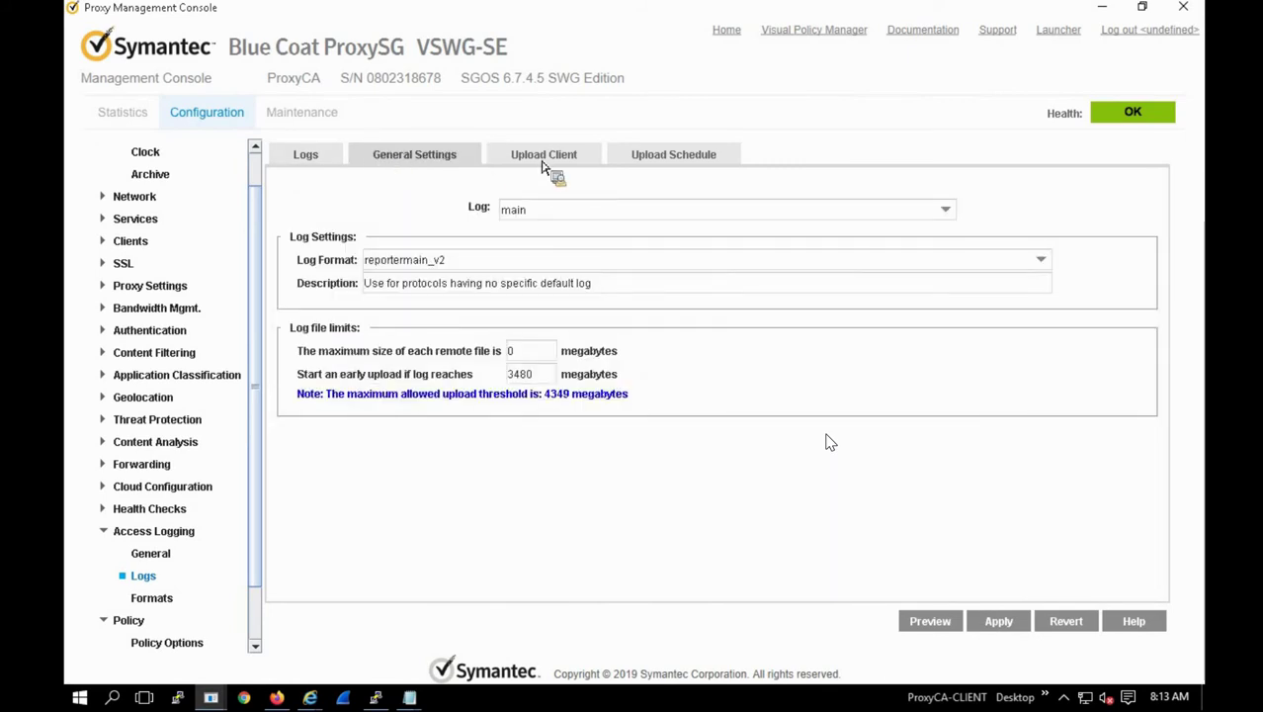
left_click(542, 161)
left_click(353, 160)
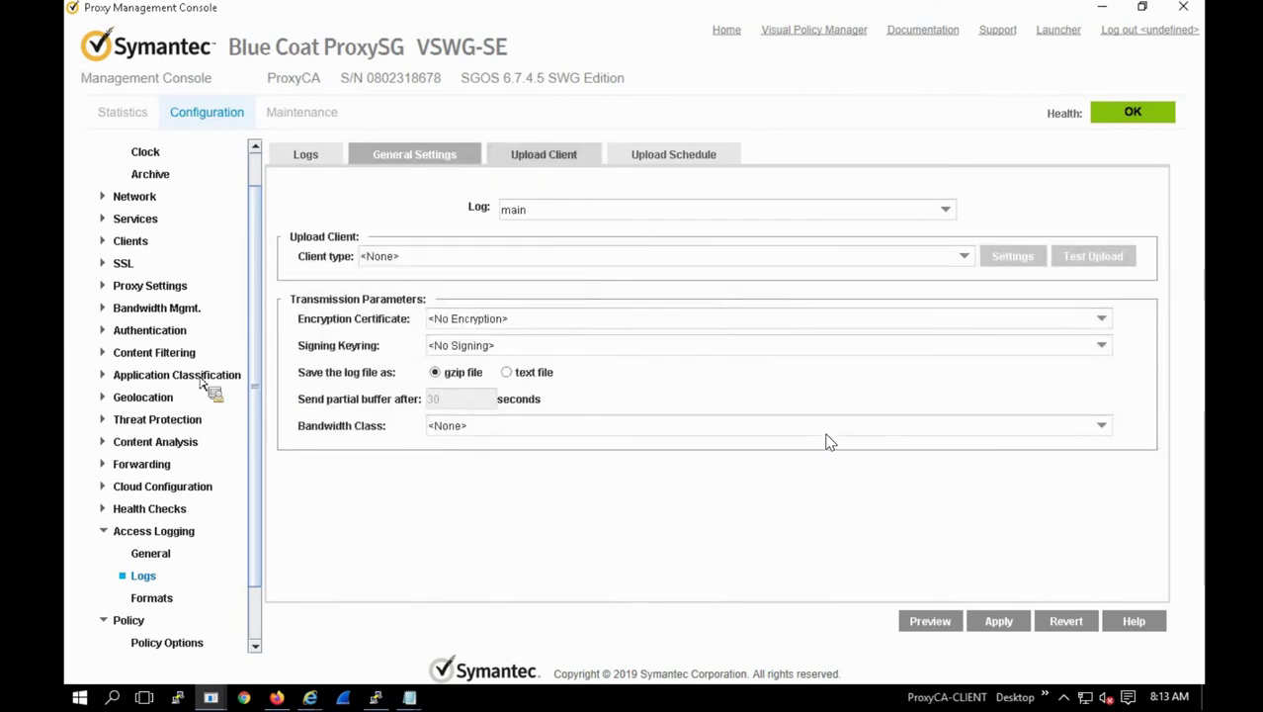
Step: Glance at Formats, then return to the main log's General Settings showing reportermain_v2
left_click(186, 597)
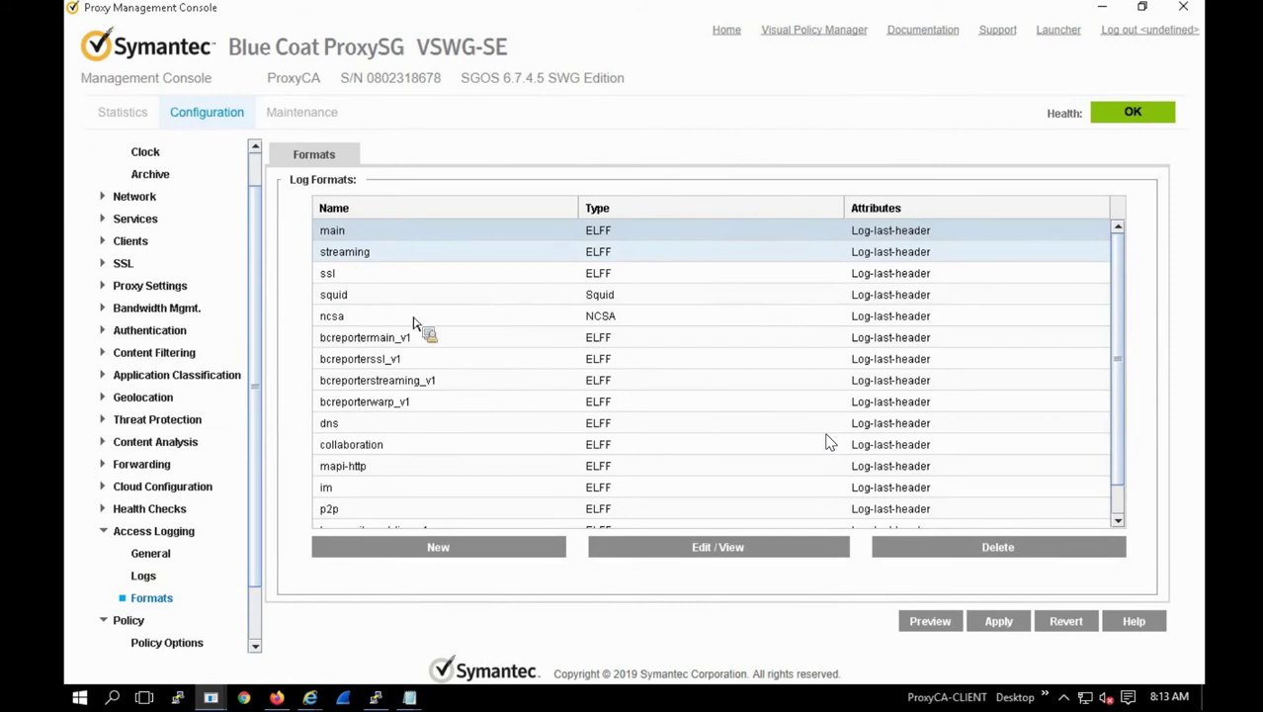
left_click(143, 579)
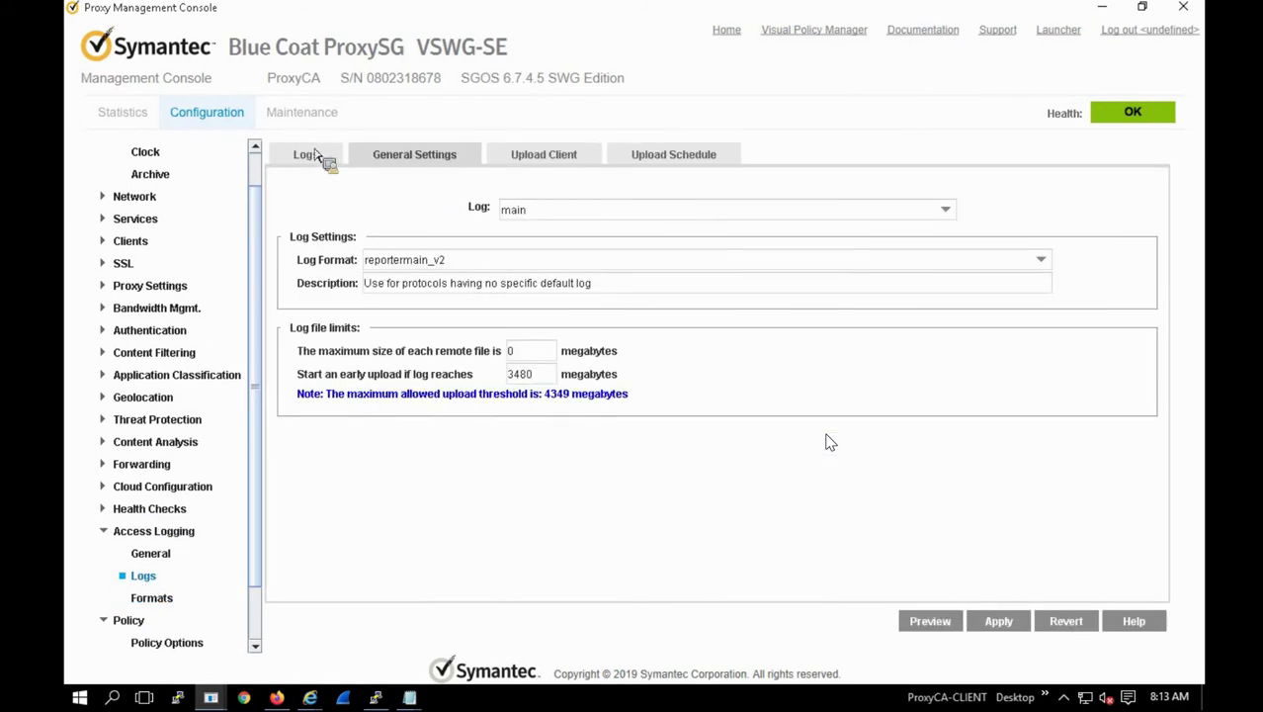
left_click(307, 155)
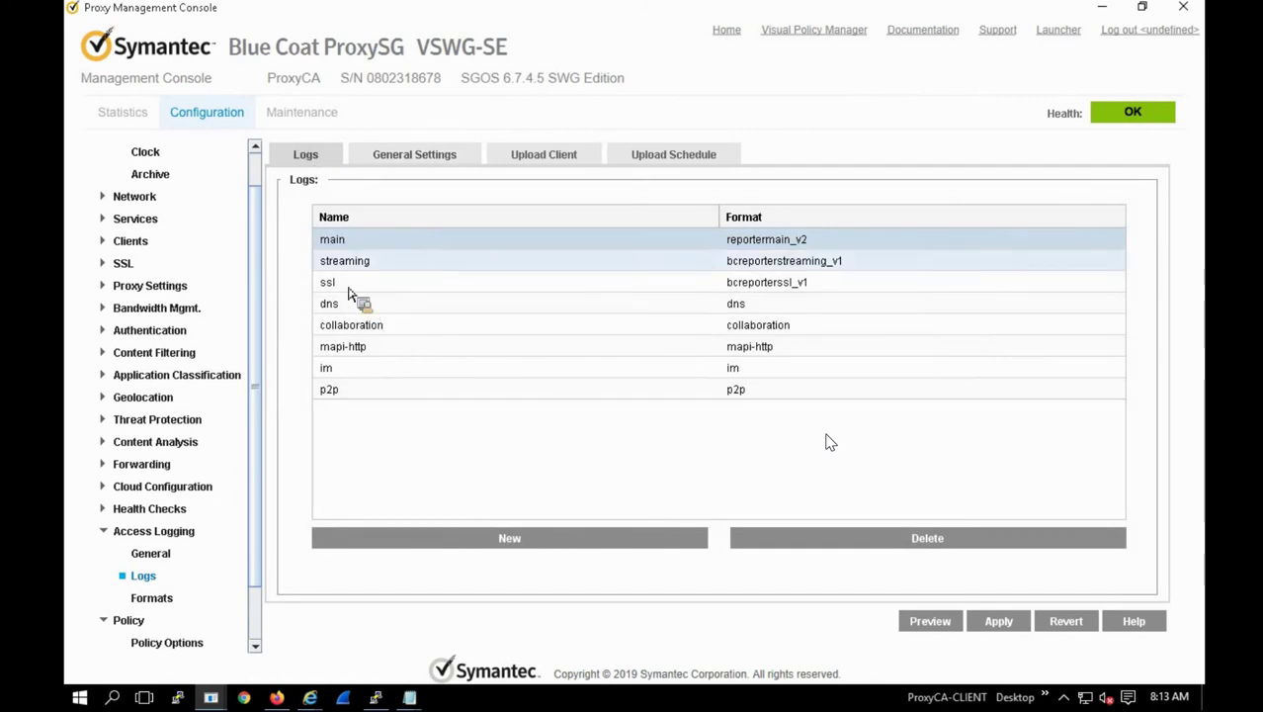
left_click(519, 158)
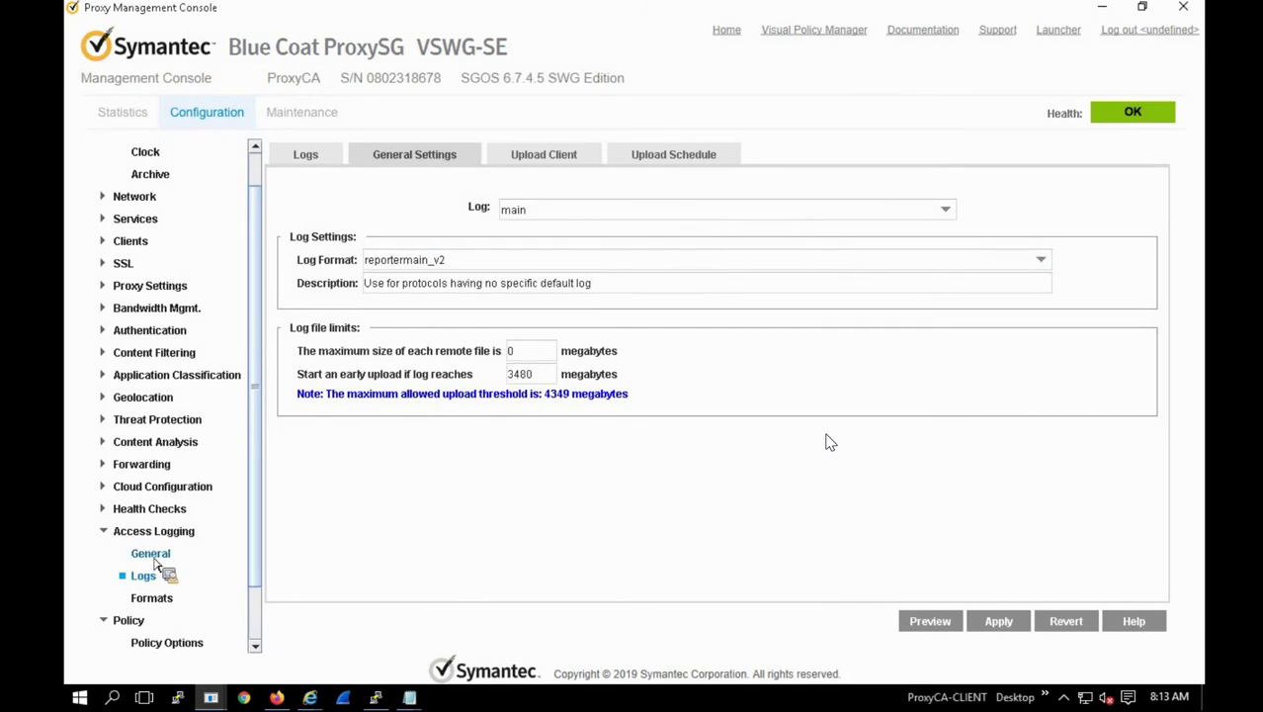
Step: Review the General page's per-protocol logging table with the HTTP row selected
left_click(150, 555)
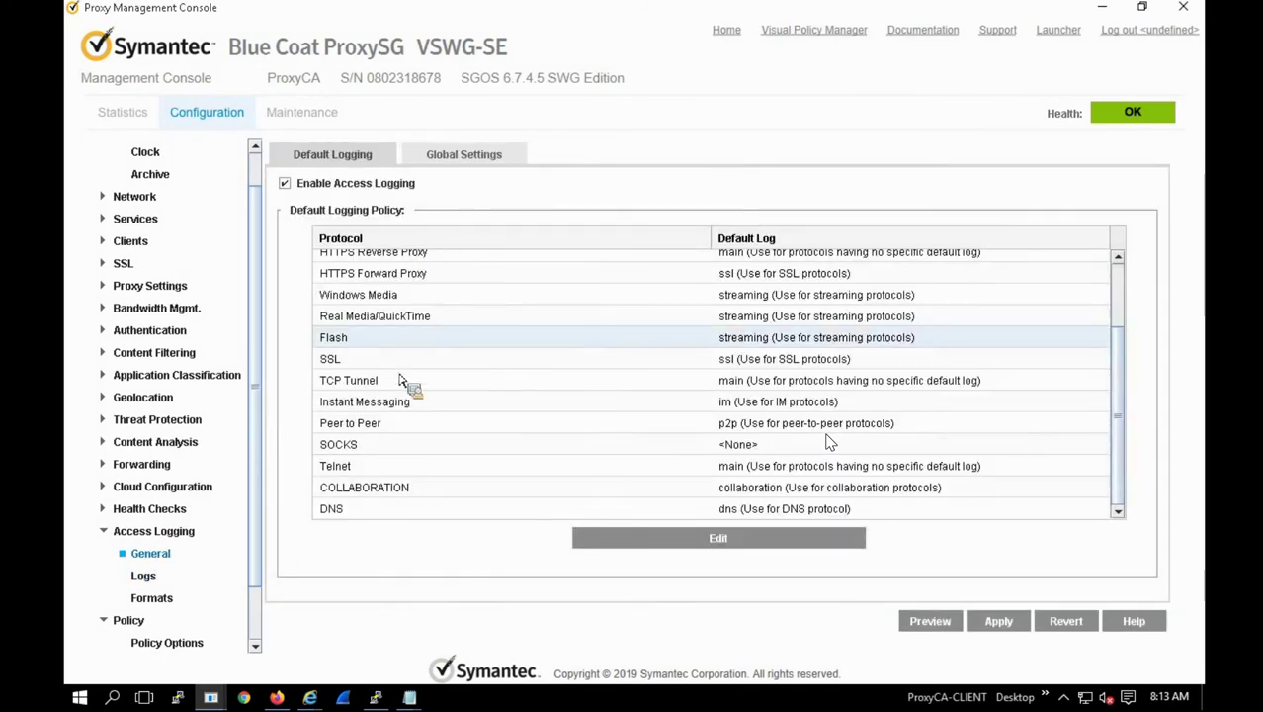
scroll(400, 380, "up", 2)
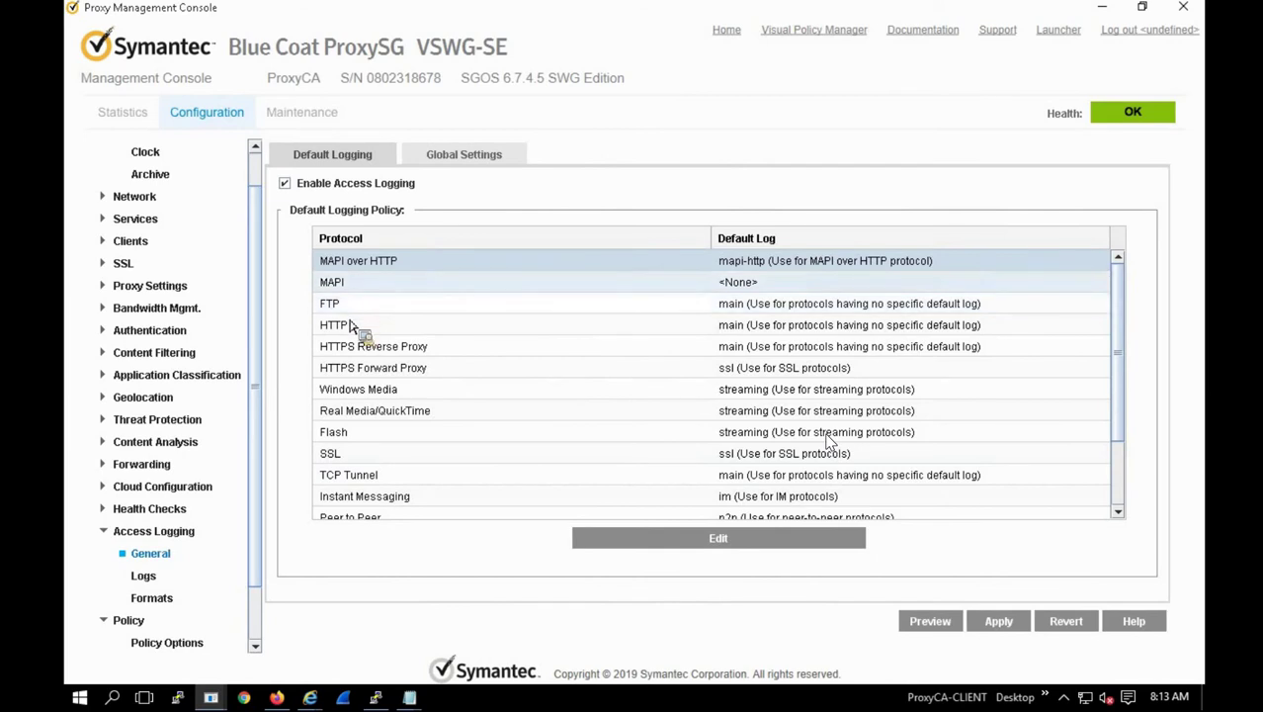
left_click(751, 330)
left_click_drag(755, 334, 337, 331)
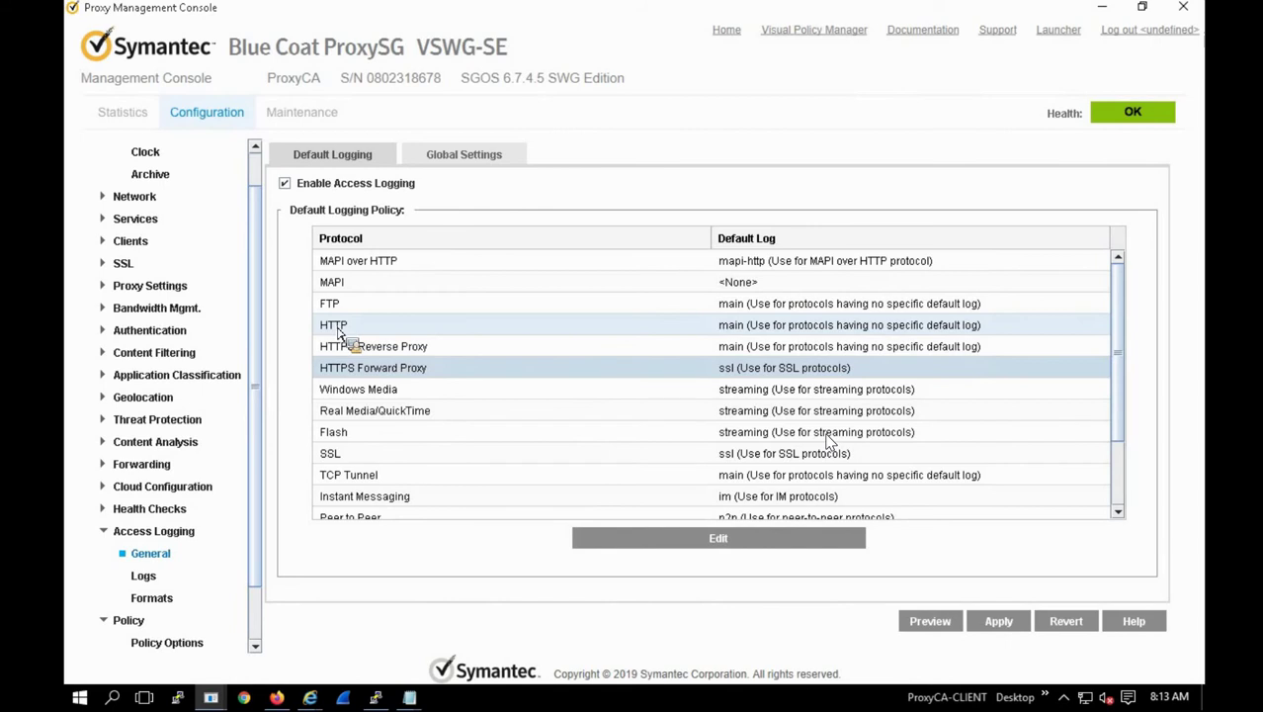
left_click_drag(337, 333, 732, 334)
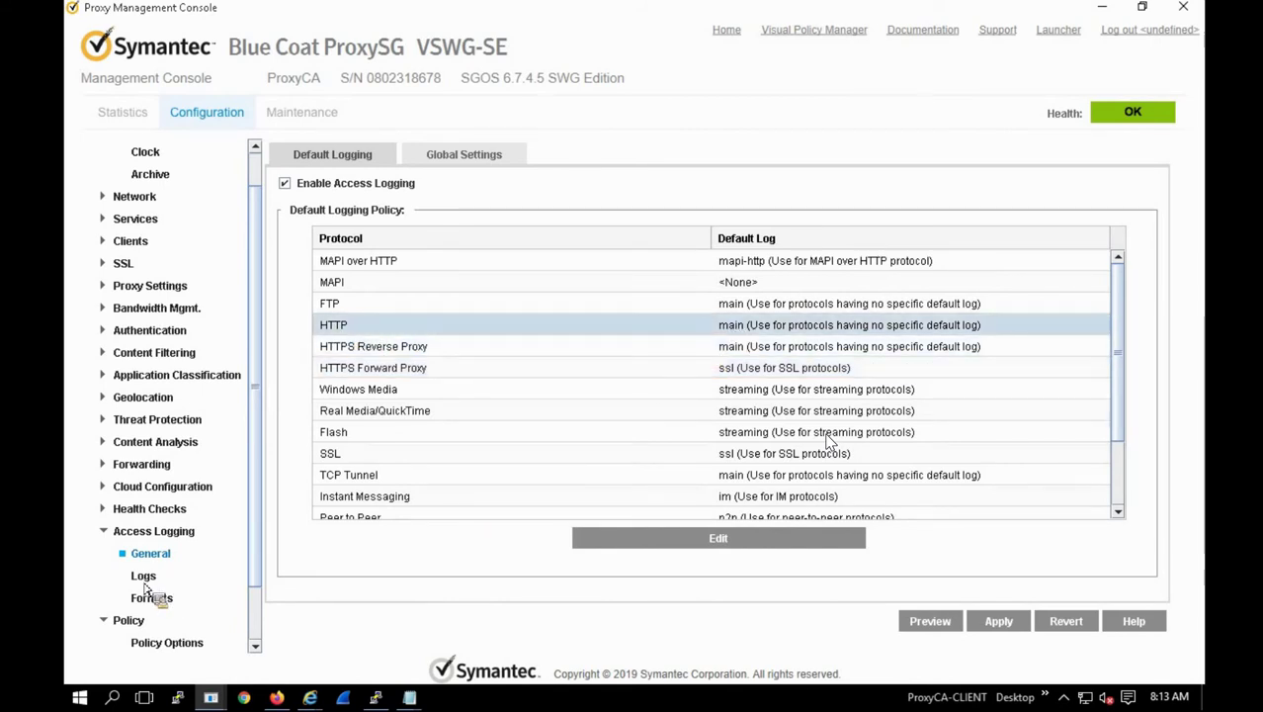
Step: Pass through the Logs table to the Log Formats list with main, squid and ncsa
left_click(148, 576)
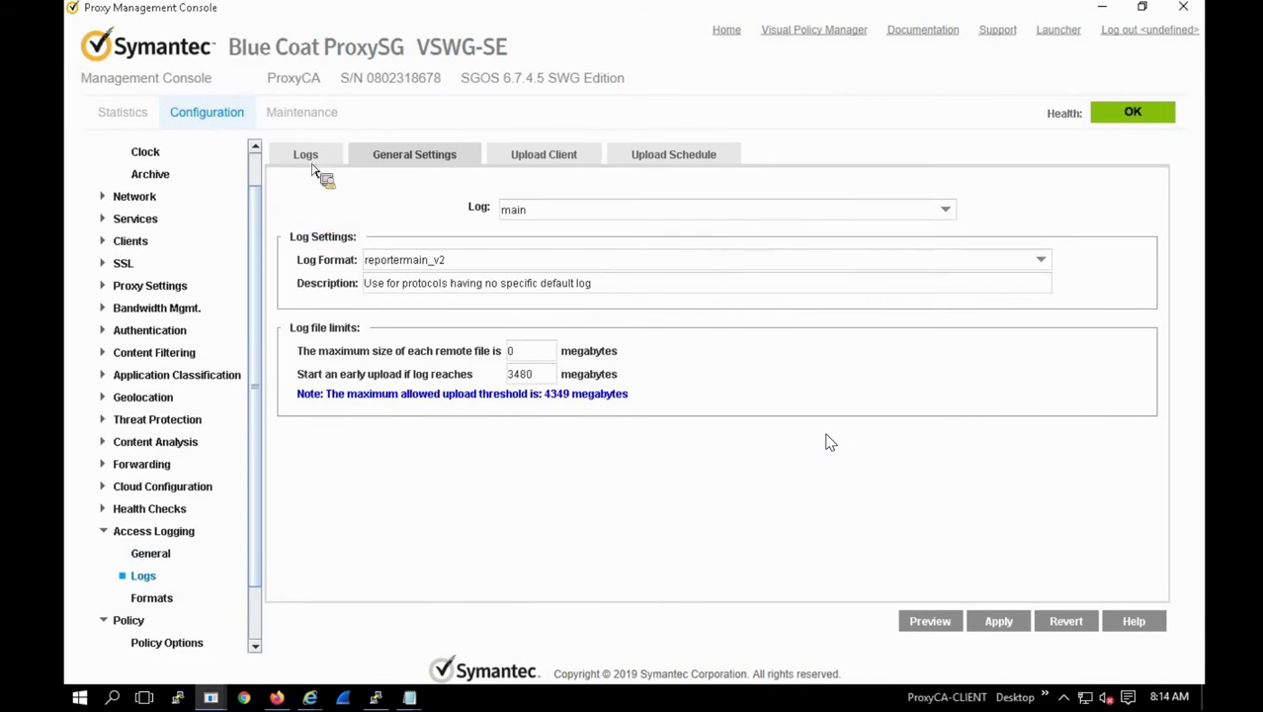
left_click(308, 160)
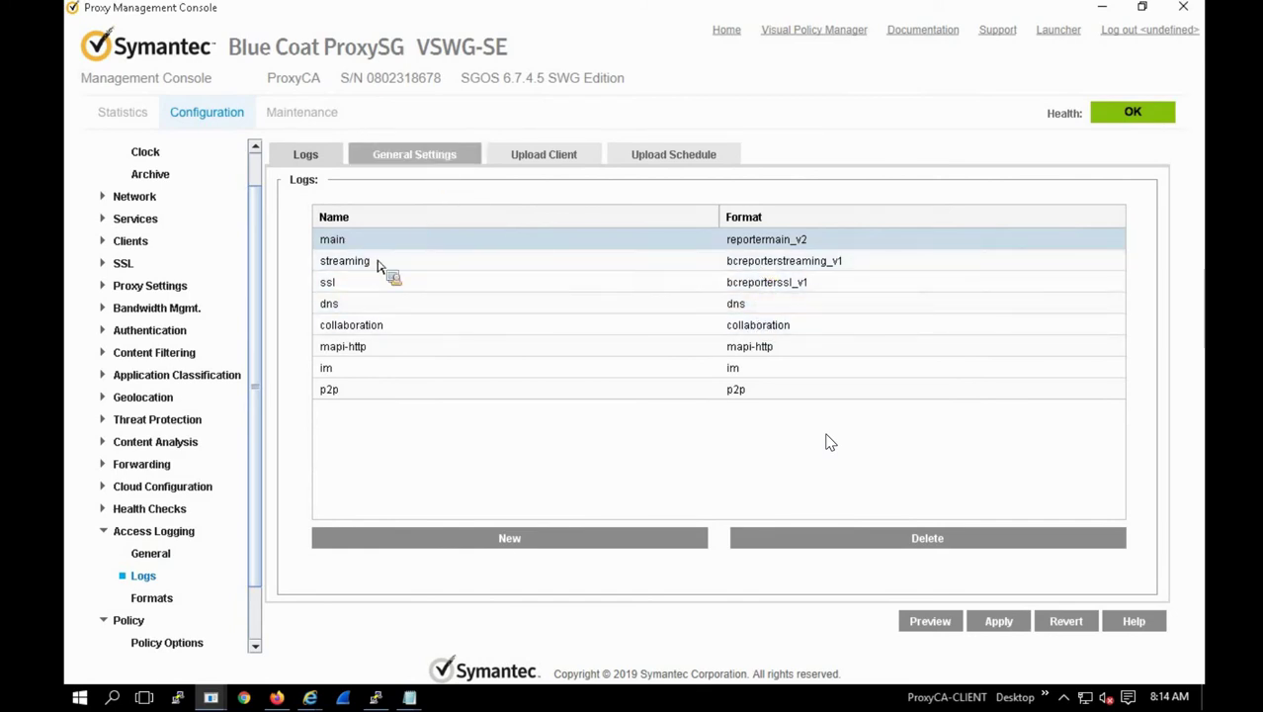
left_click(153, 600)
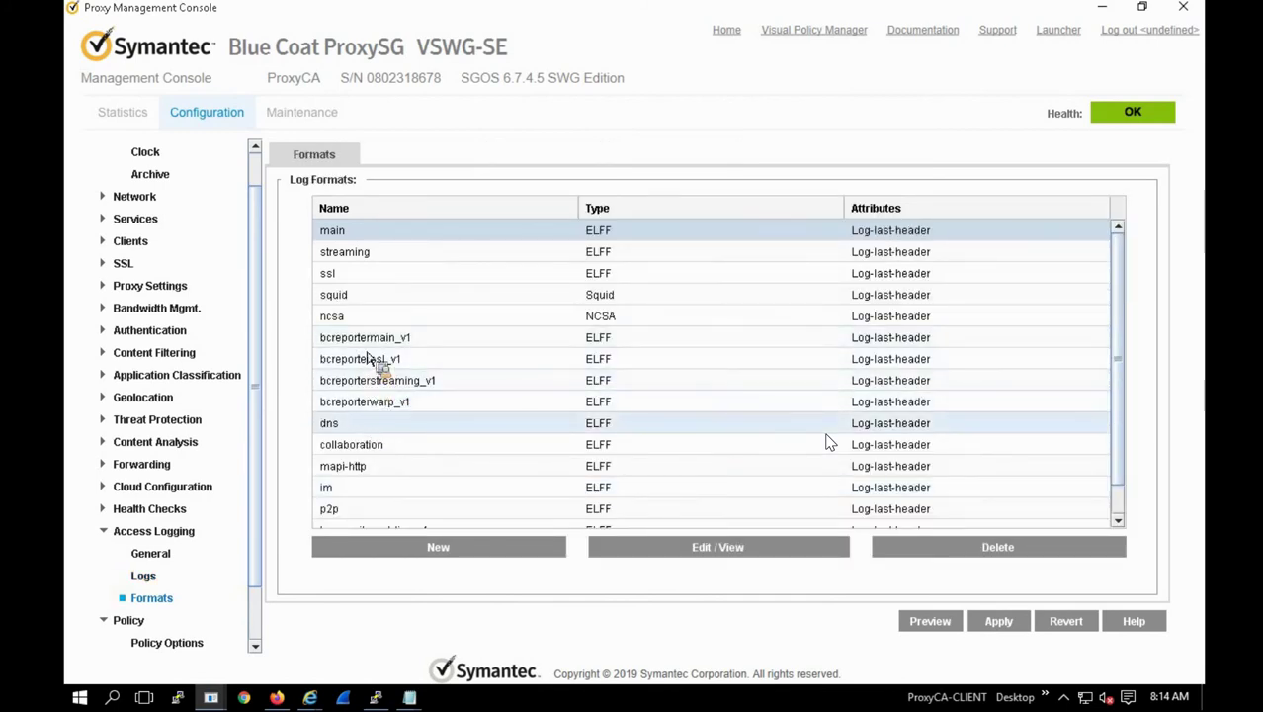
Step: Open bcreportermain_v1 with Edit / View and inspect its ELFF field string
left_click(497, 345)
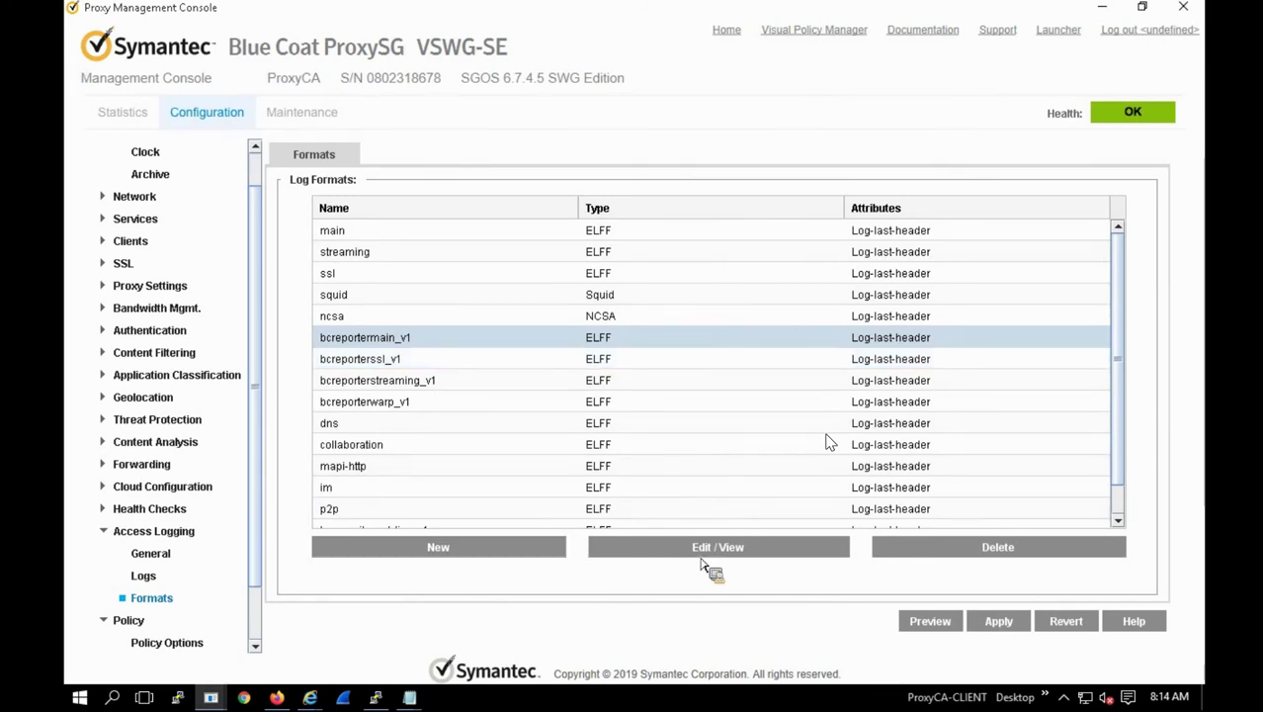
left_click(681, 529)
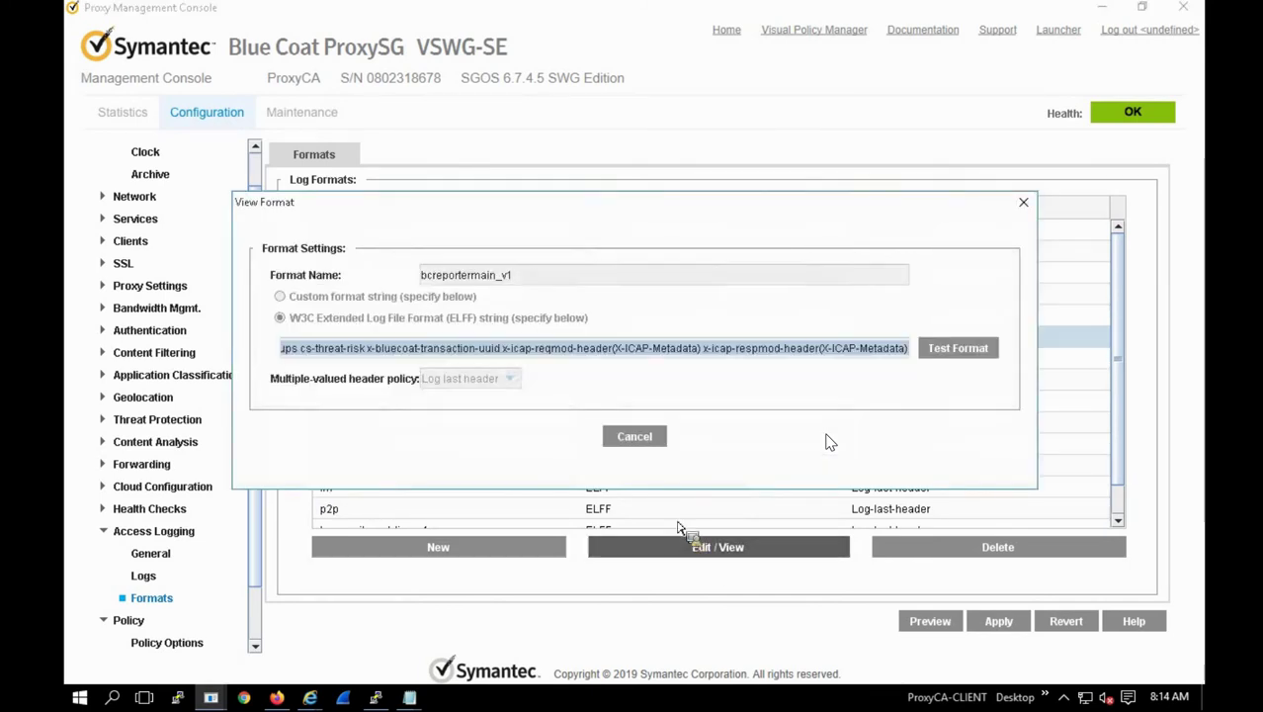
left_click(534, 358)
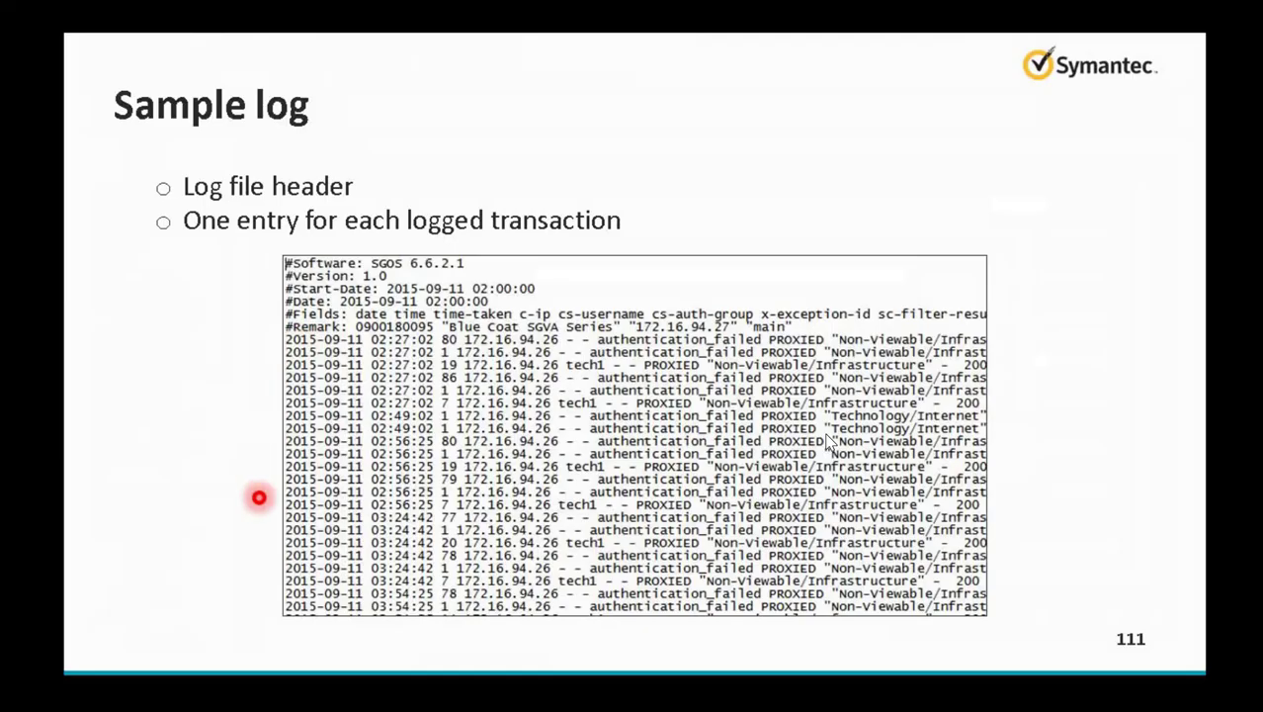
Step: Return to the ELFF strings: Examples slide, then switch back to the management console
key("Right")
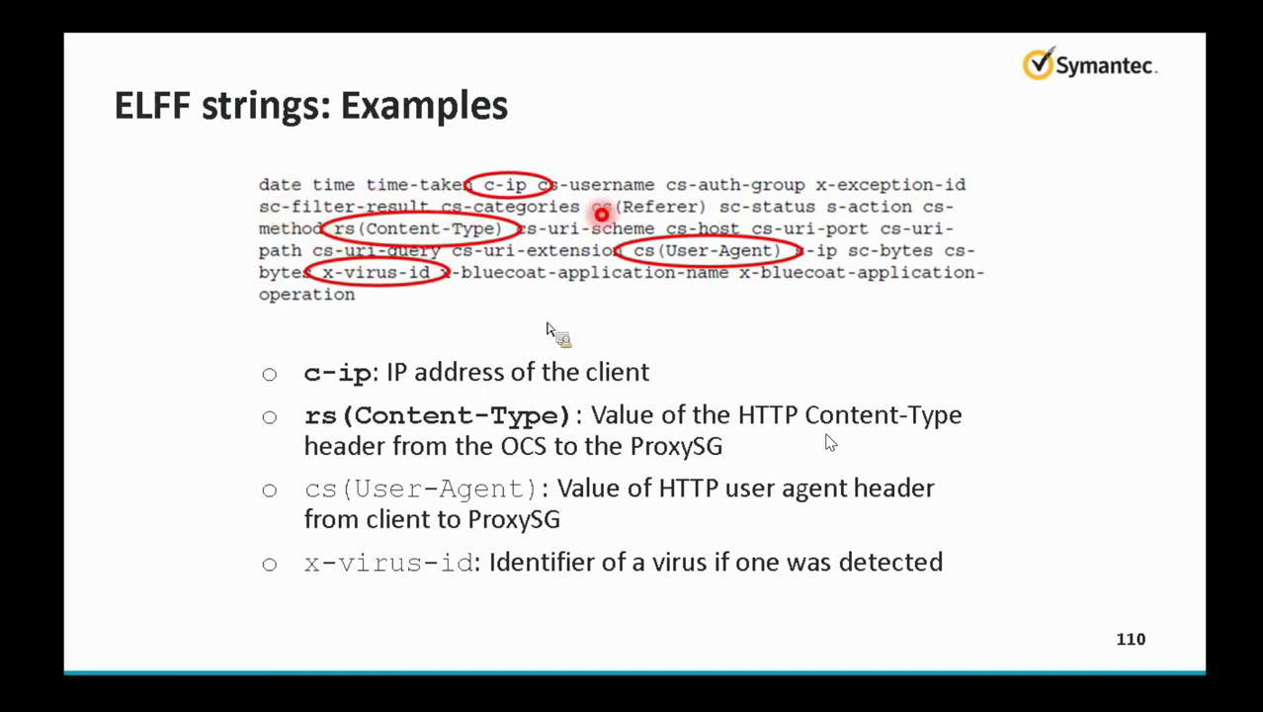
key("alt+Tab")
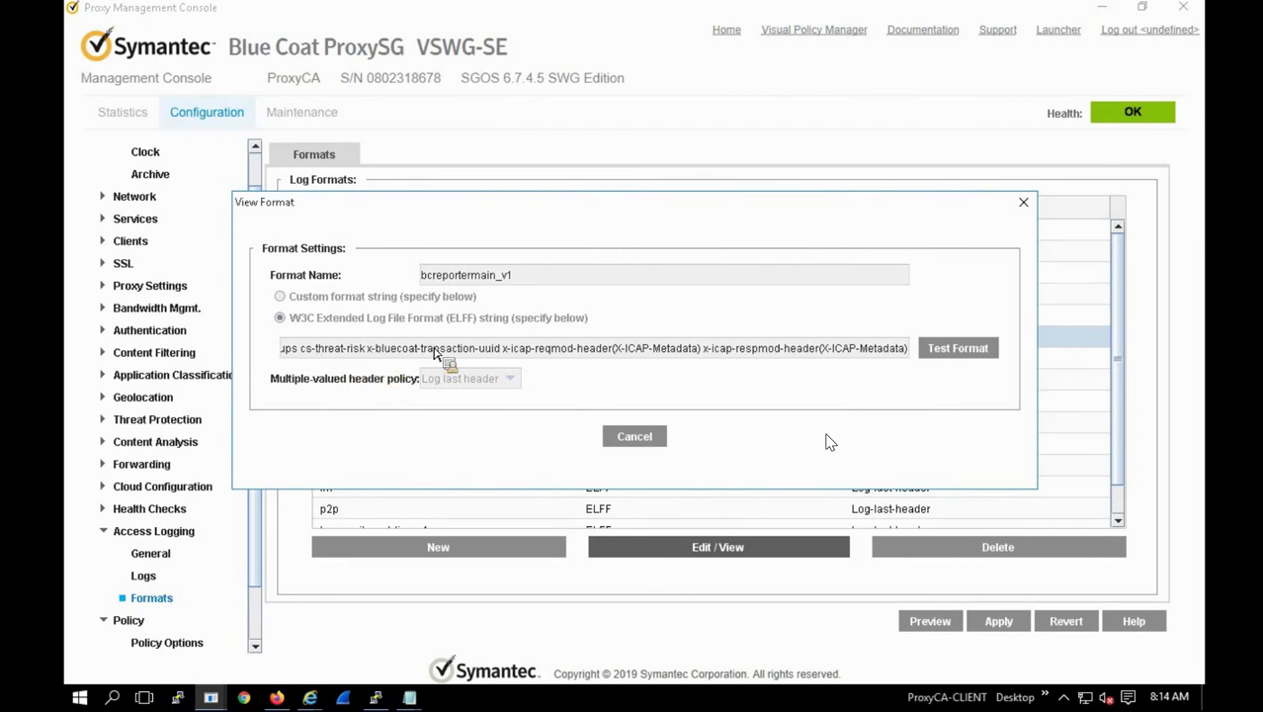
Step: View bcreportermain_v1's ELFF string from its start, then scroll Log Formats to reportermain_v2
left_click_drag(436, 354, 314, 352)
left_click(274, 353)
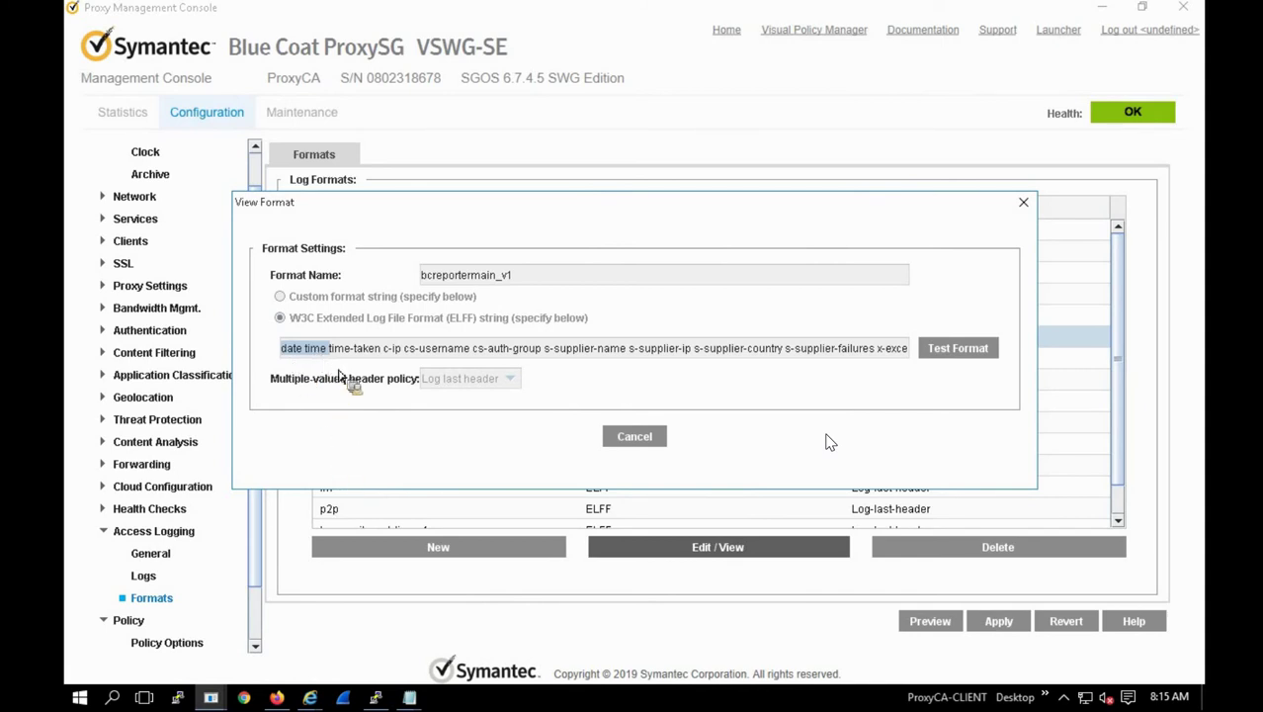
left_click_drag(339, 377, 652, 448)
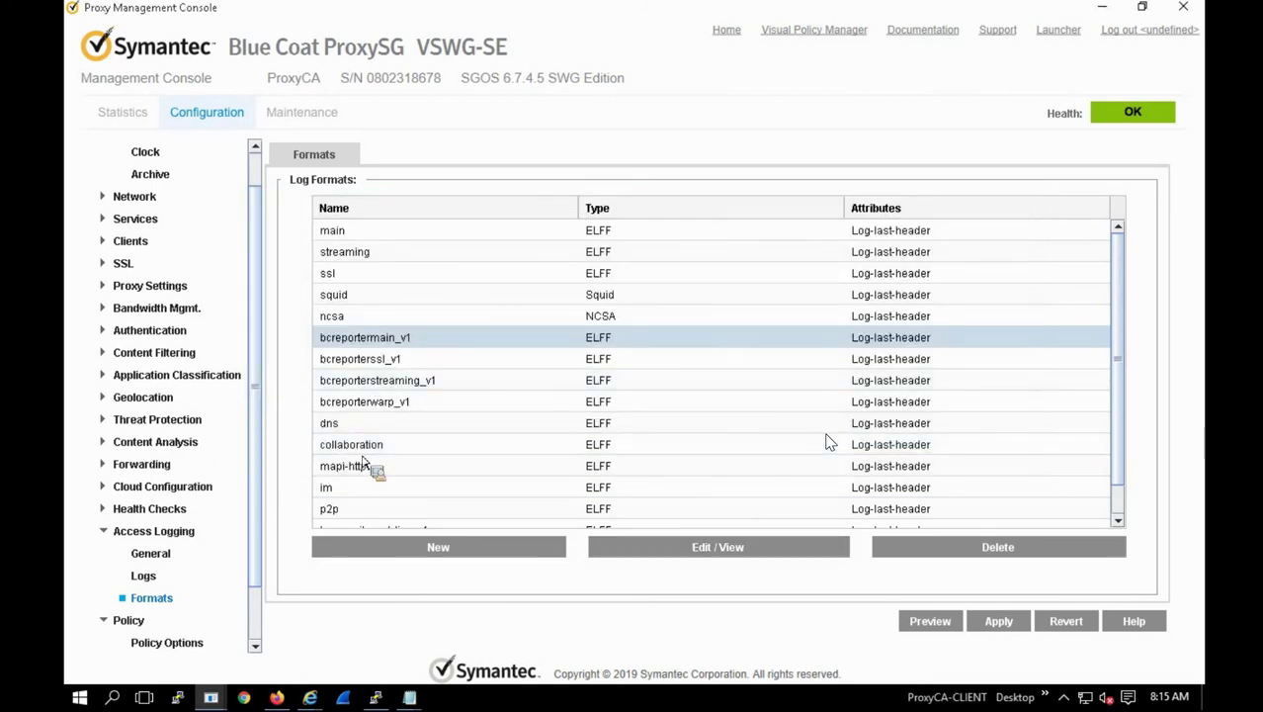
scroll(478, 447, "down", 1)
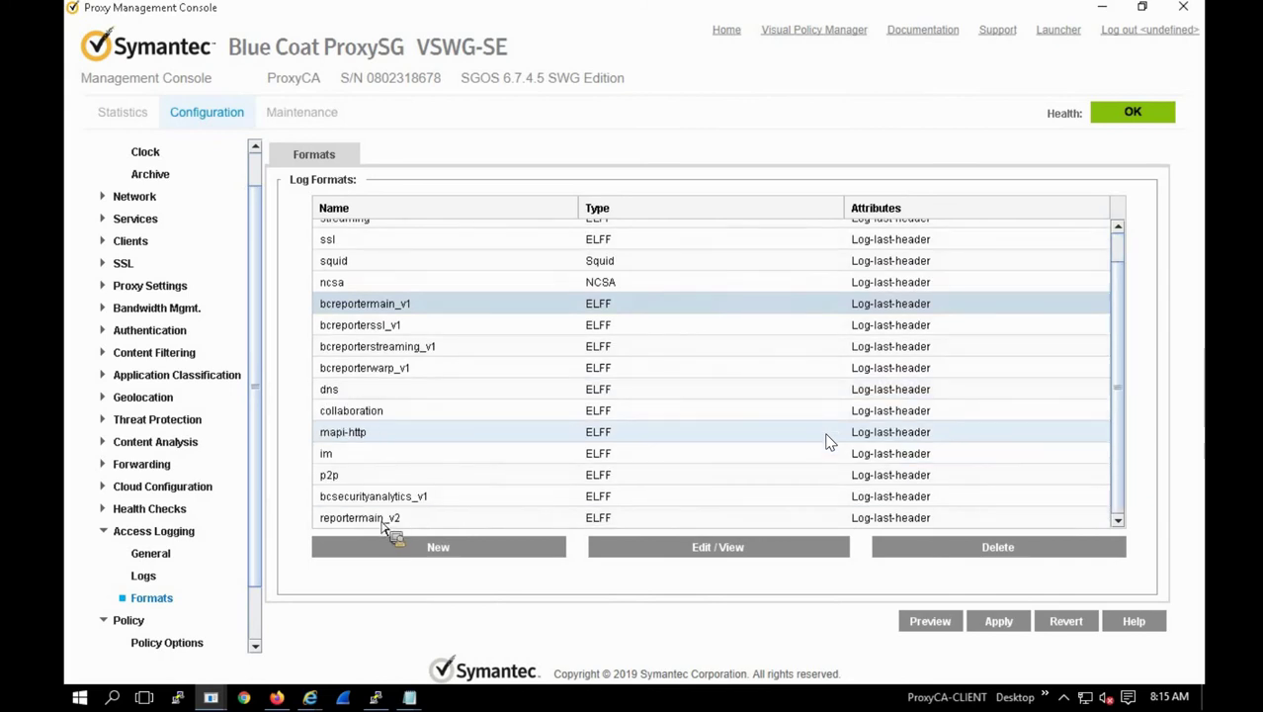
left_click(383, 521)
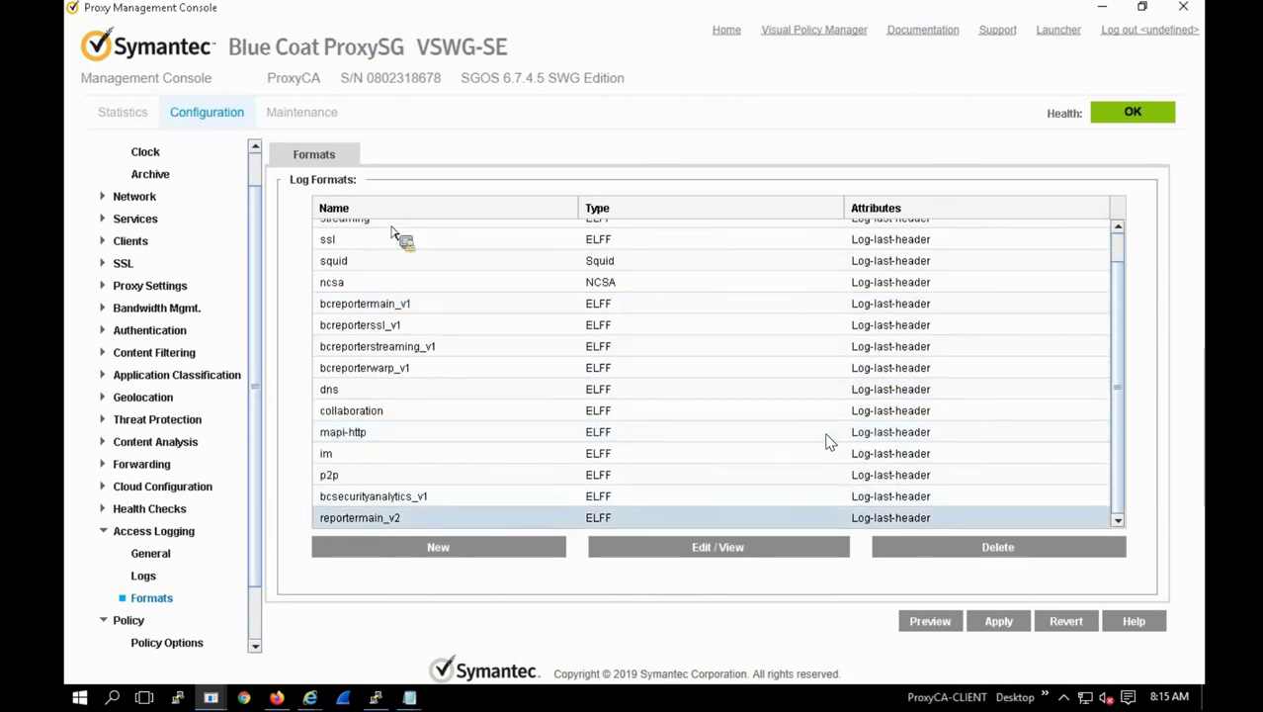
left_click(457, 555)
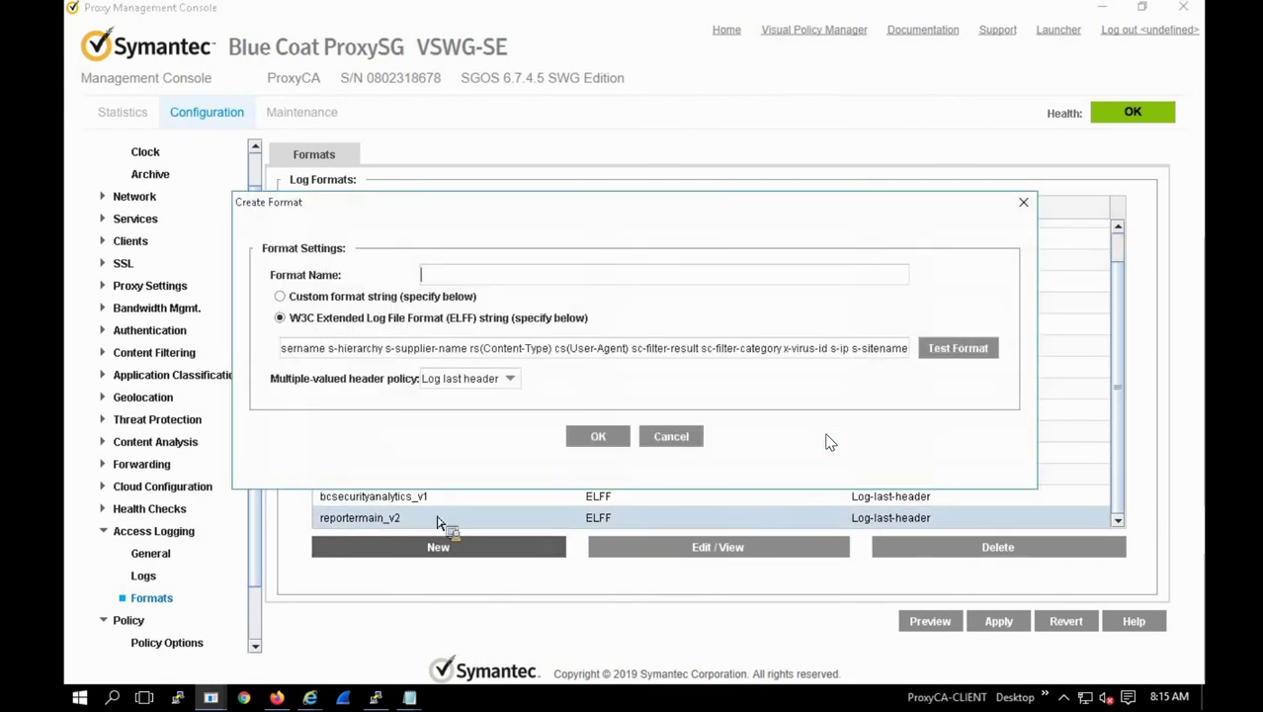
triple_click(386, 352)
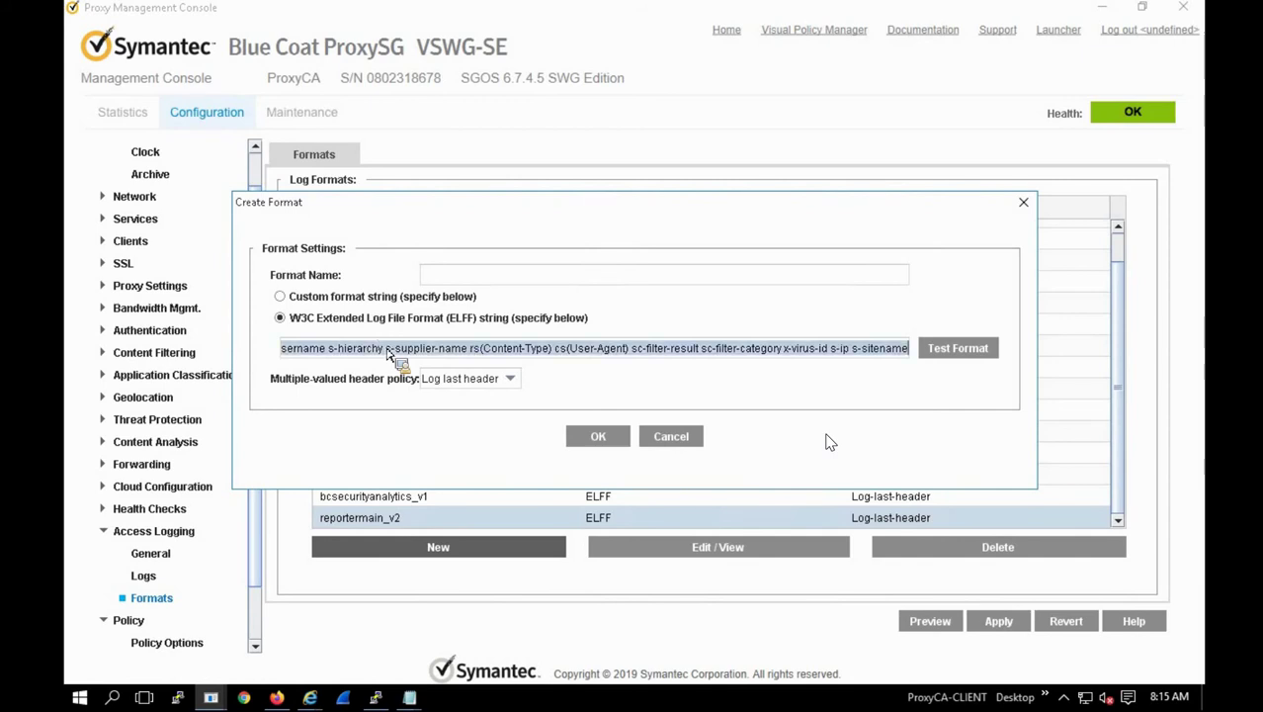
key("Home")
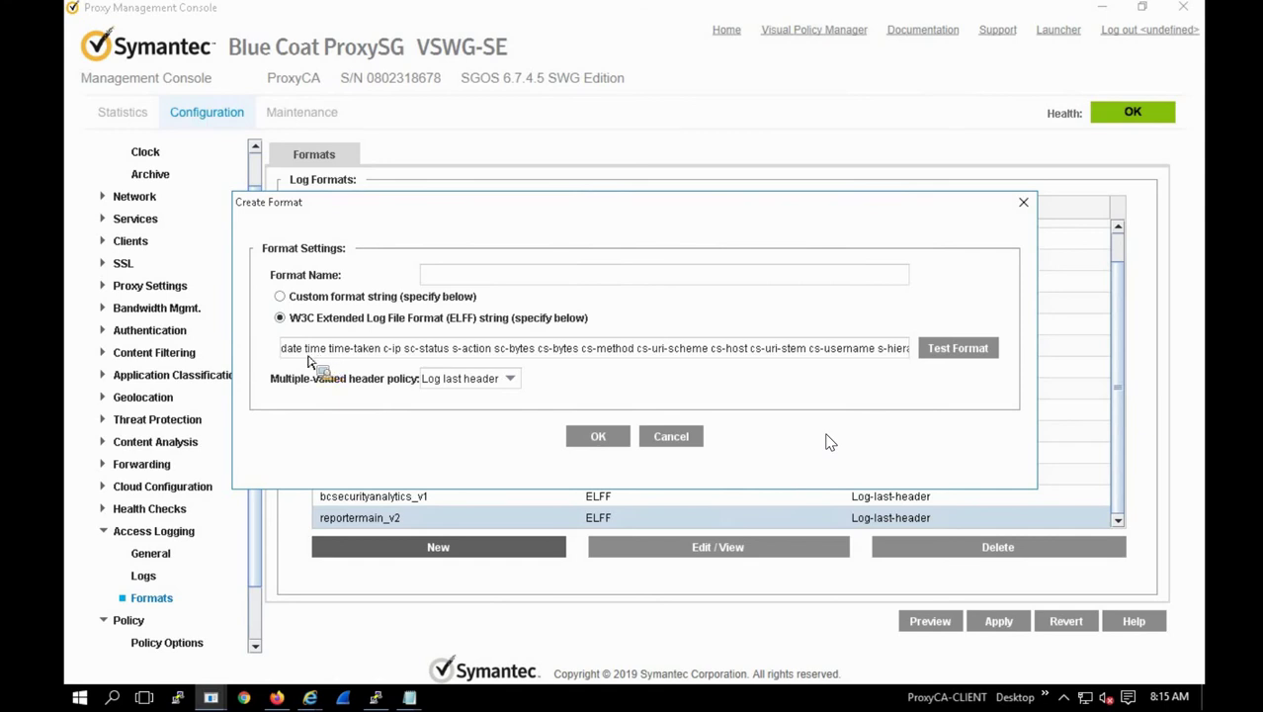
left_click_drag(294, 357, 235, 346)
key("Delete")
key("Delete")
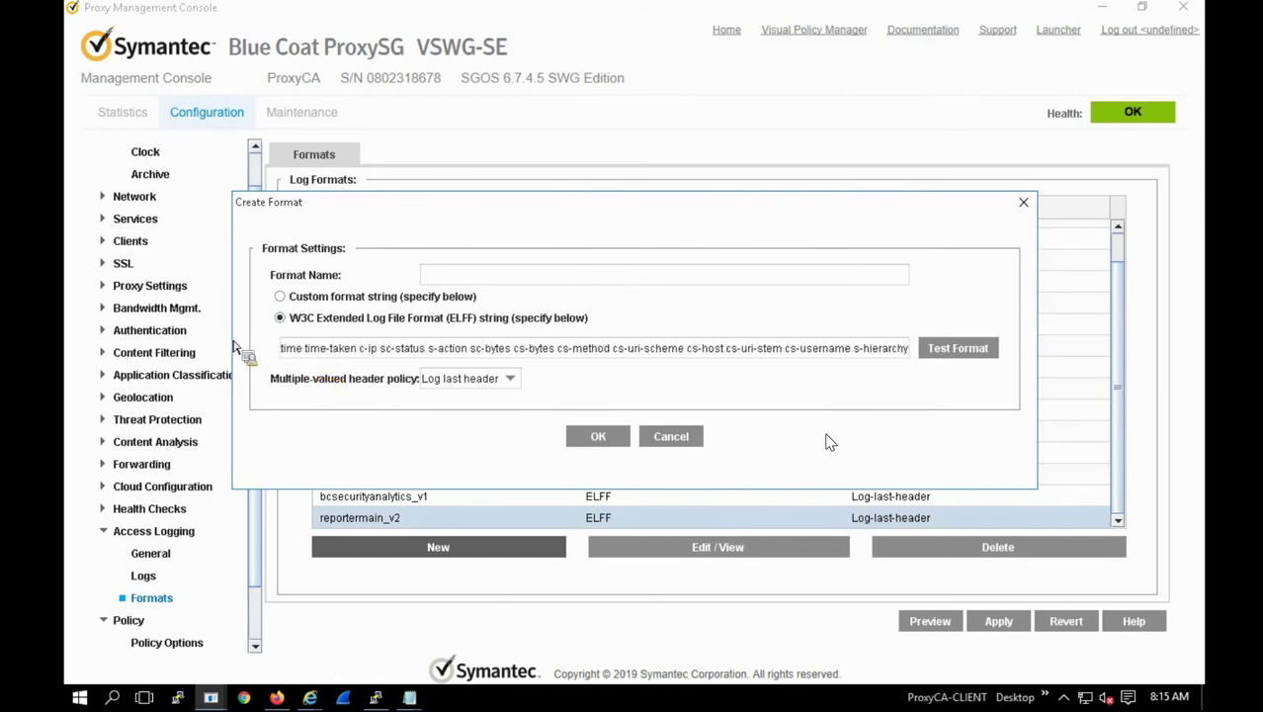
type("local")
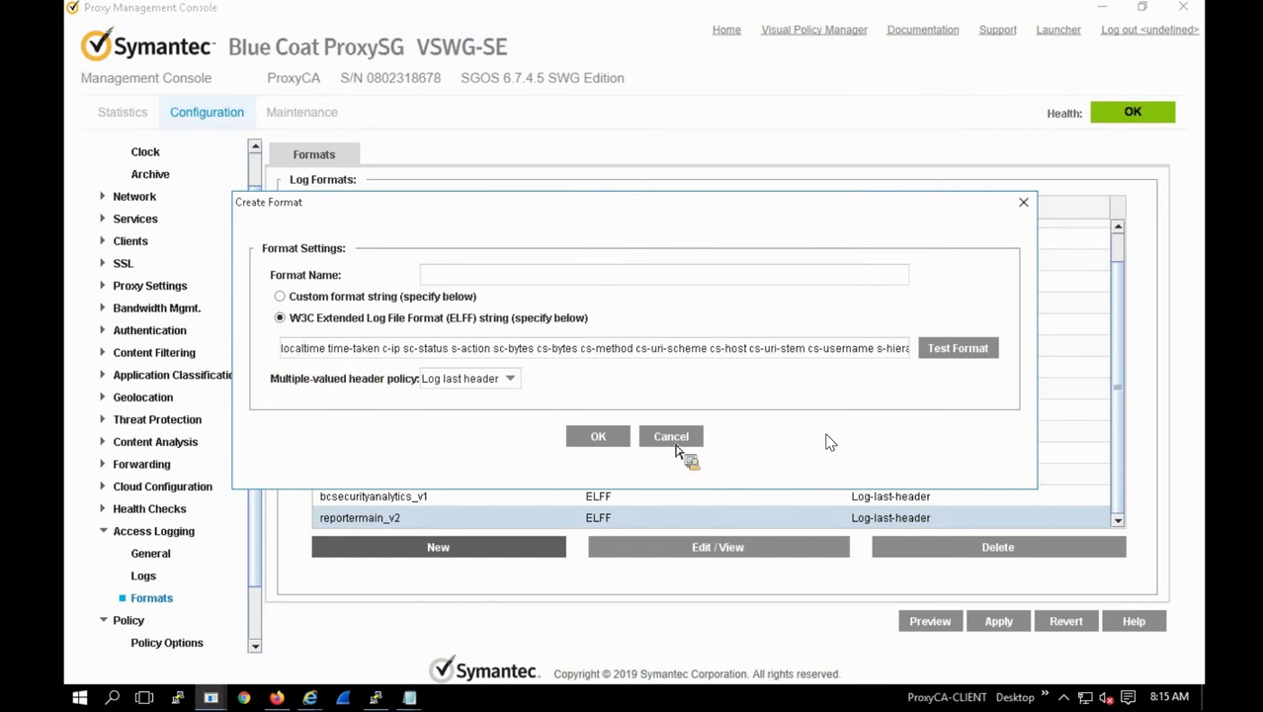
left_click(676, 441)
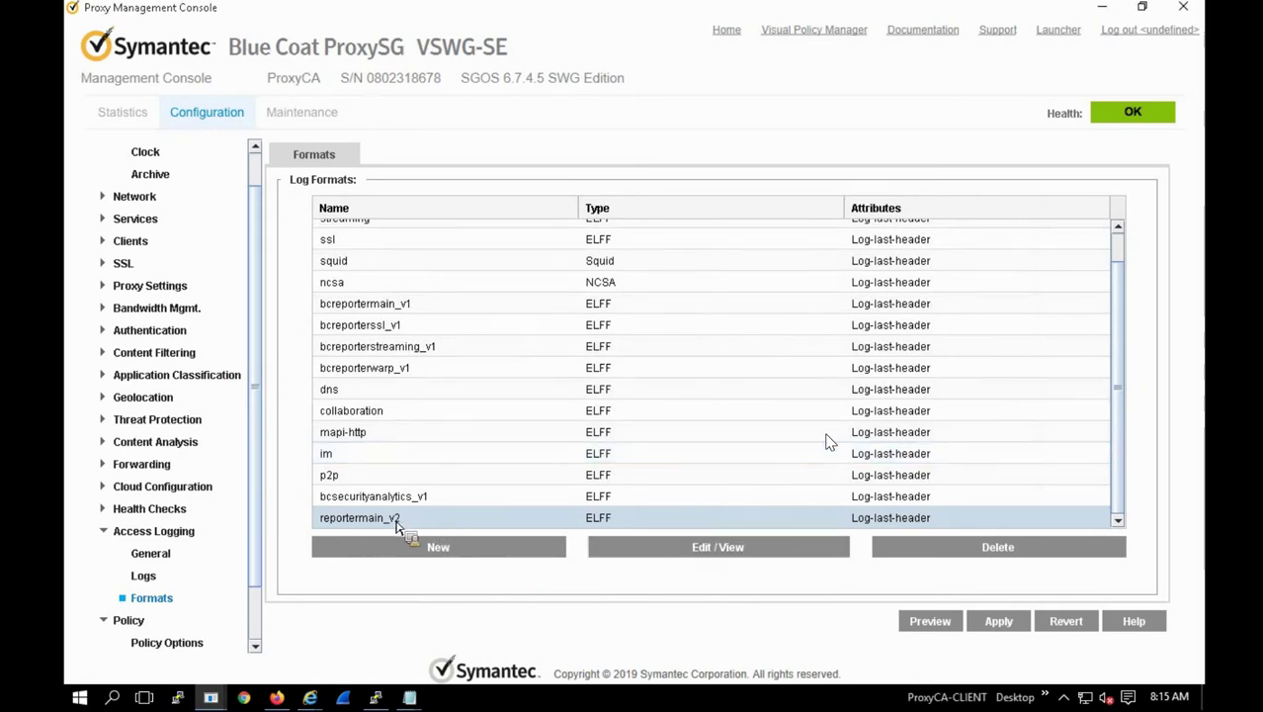
left_click(720, 545)
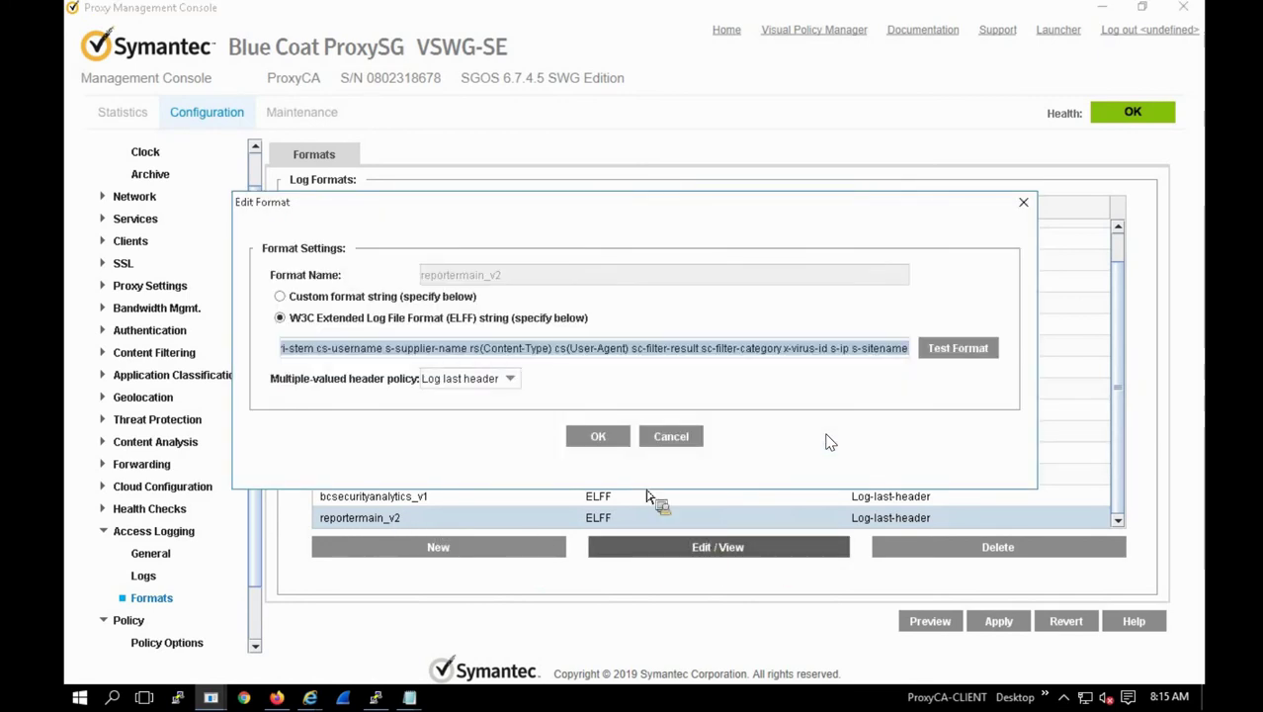
left_click(473, 353)
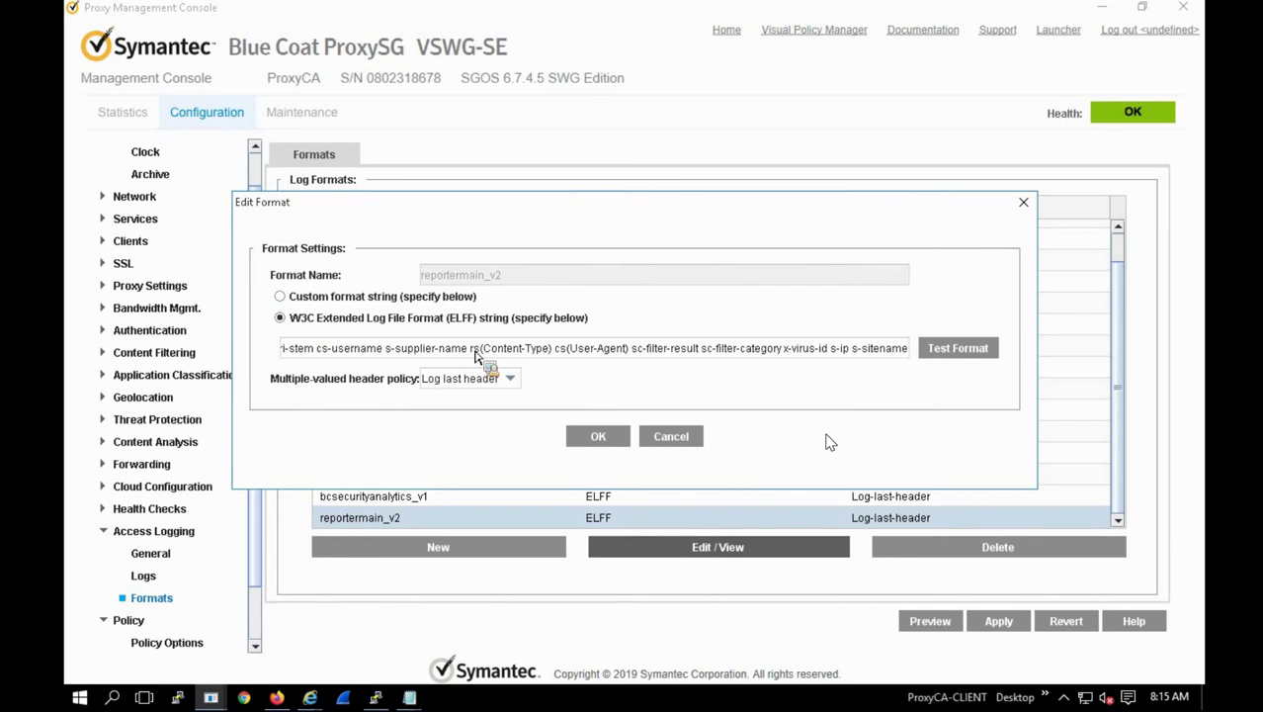
key("Home")
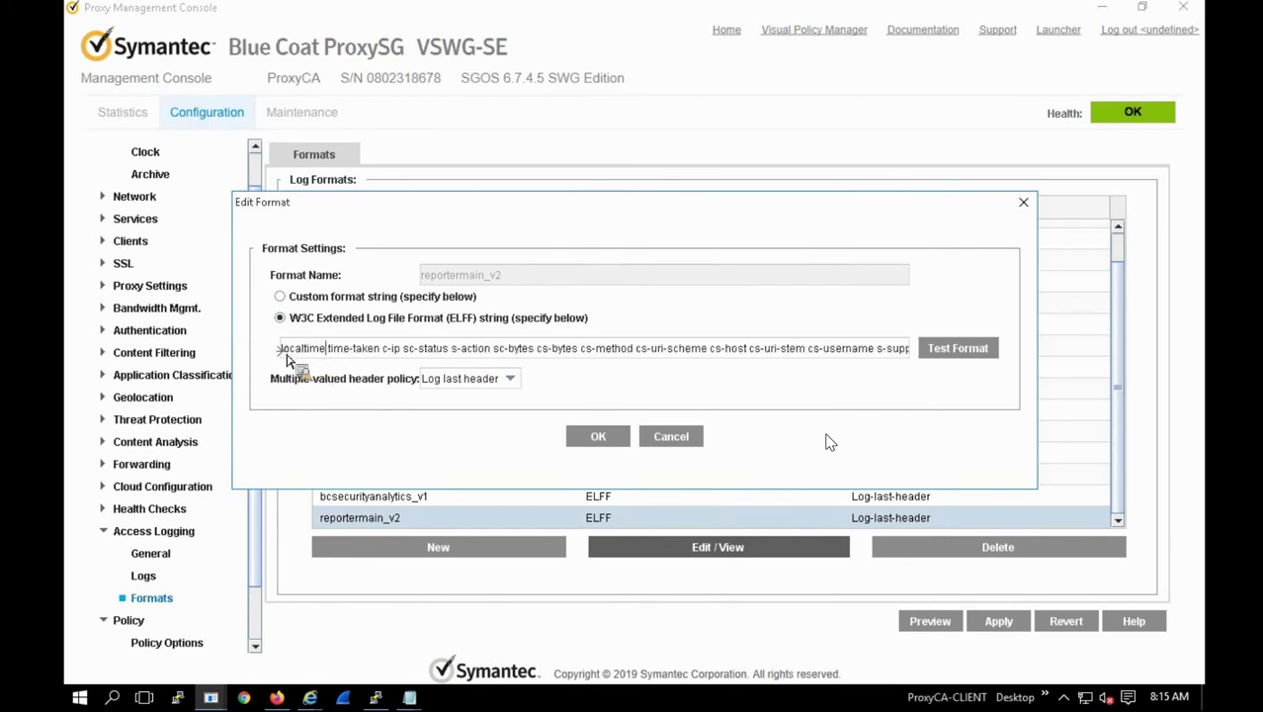
double_click(284, 352)
left_click(672, 437)
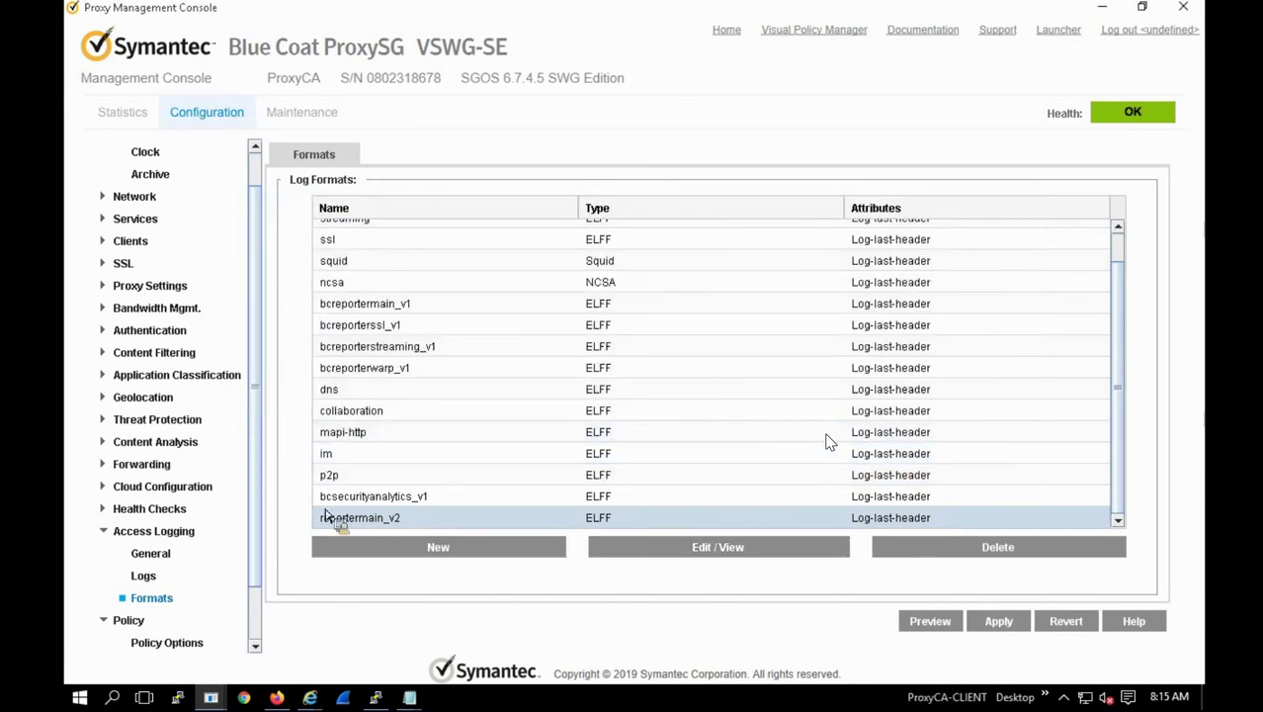
Step: Set the main log's format to bcreportermain_v1, then apply, declining the commit warning details
left_click(146, 576)
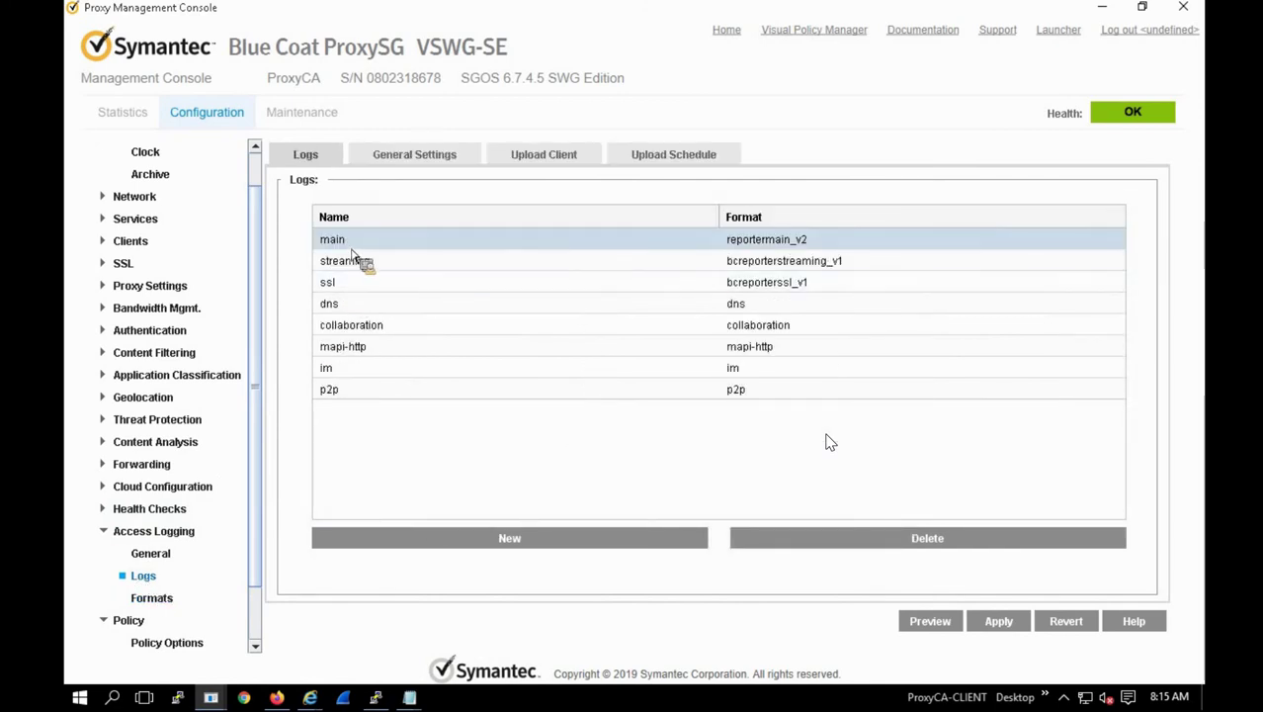
left_click(423, 159)
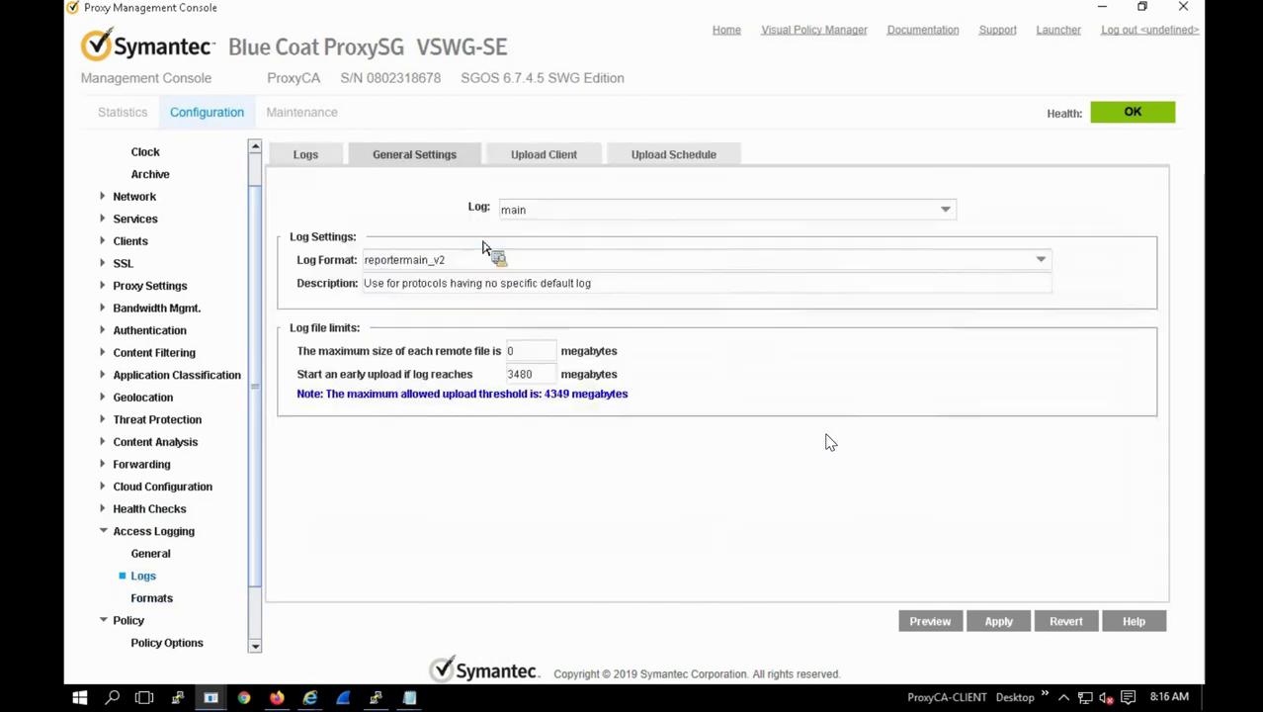
left_click(425, 263)
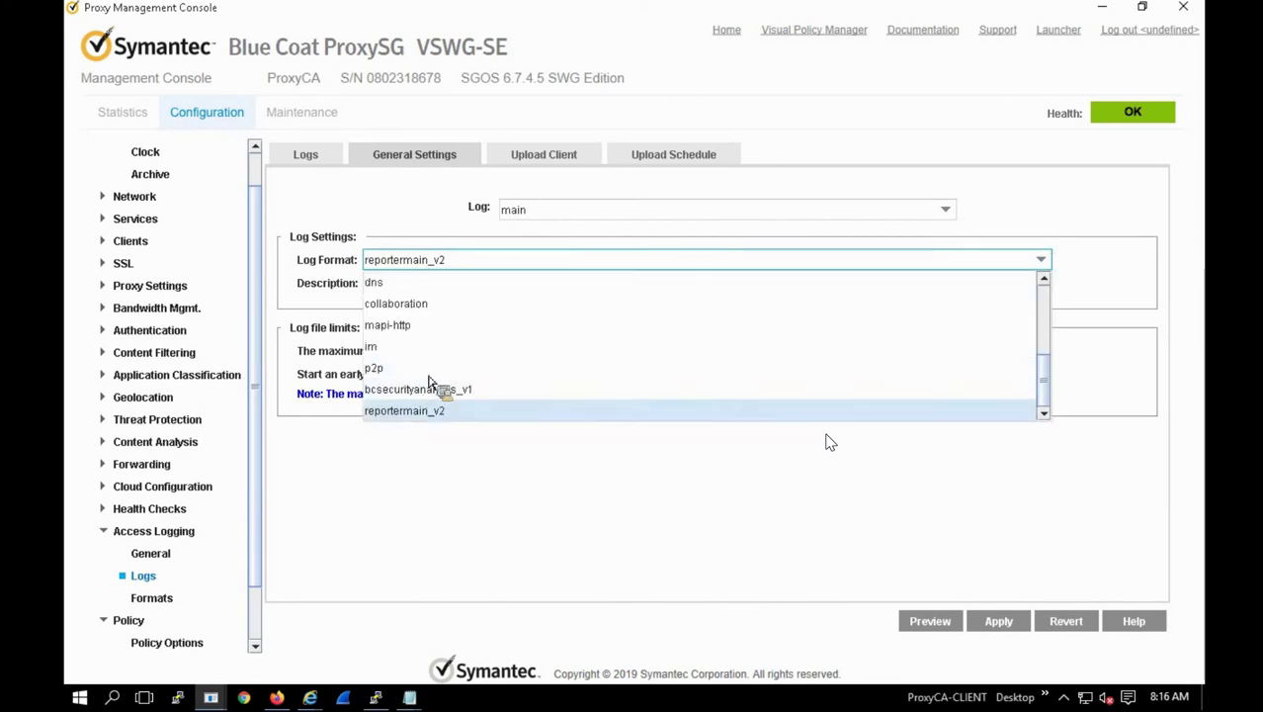
scroll(429, 382, "up", 3)
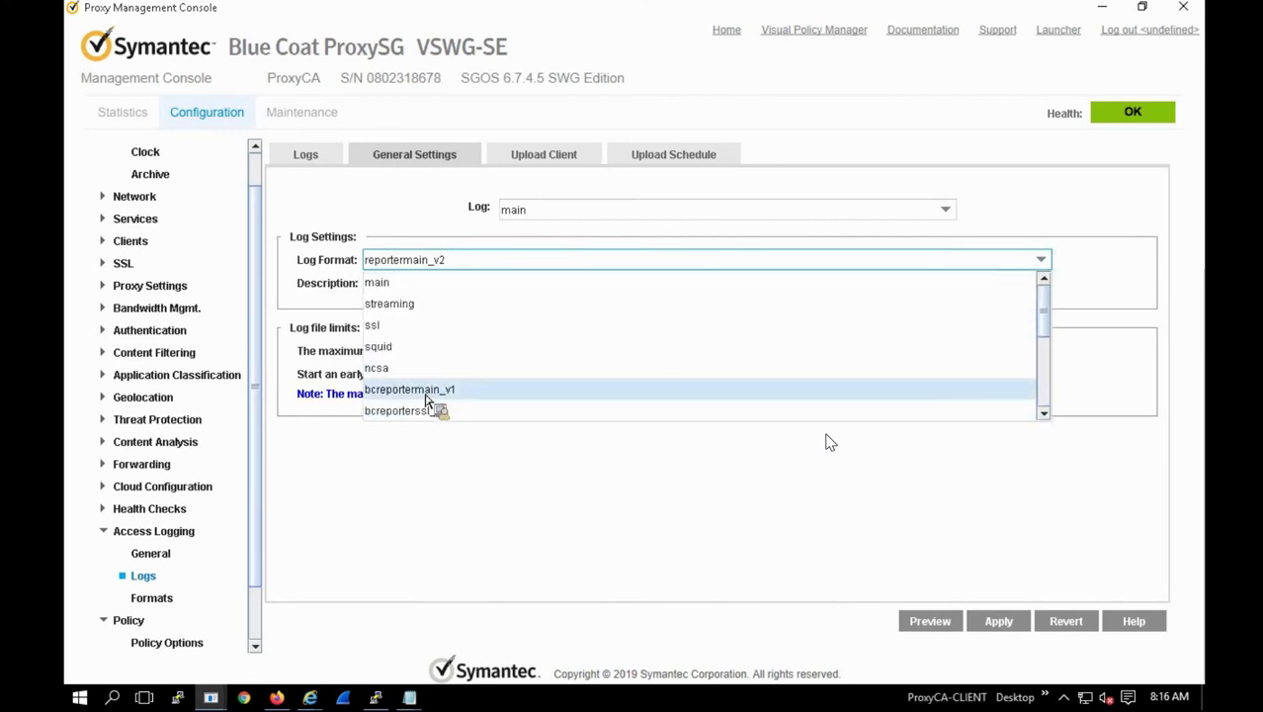
left_click(427, 389)
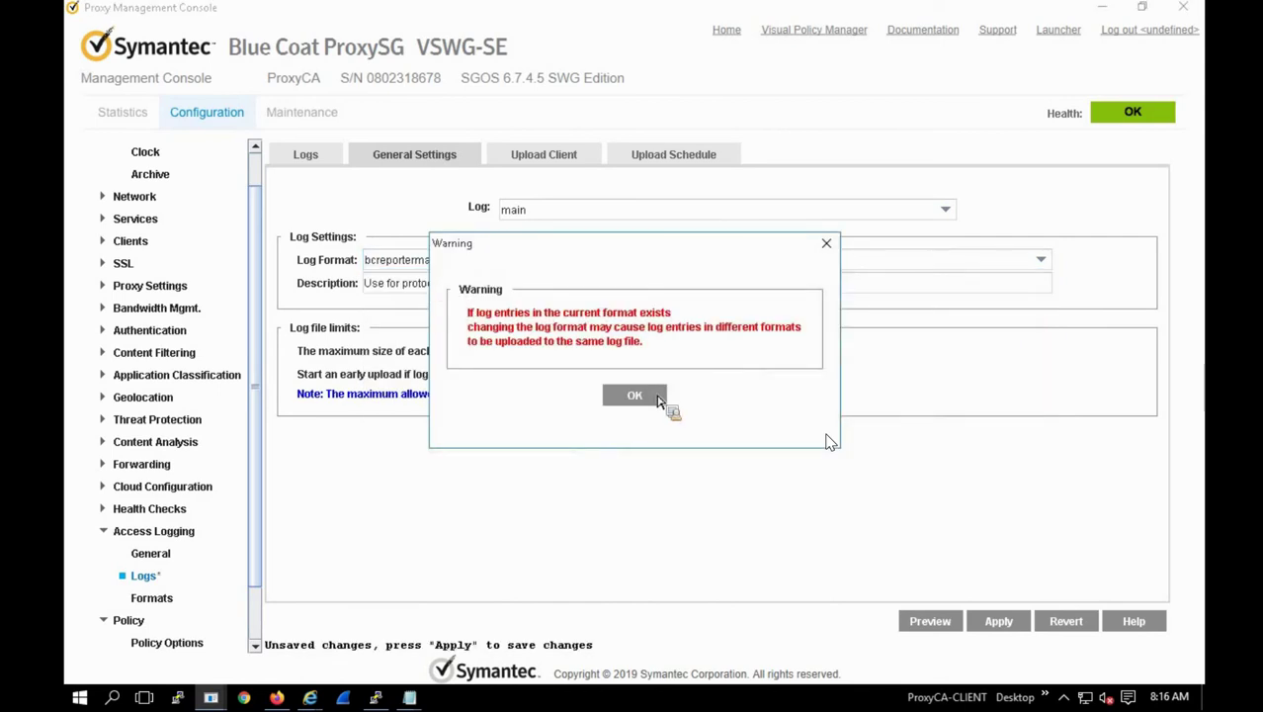
left_click(638, 394)
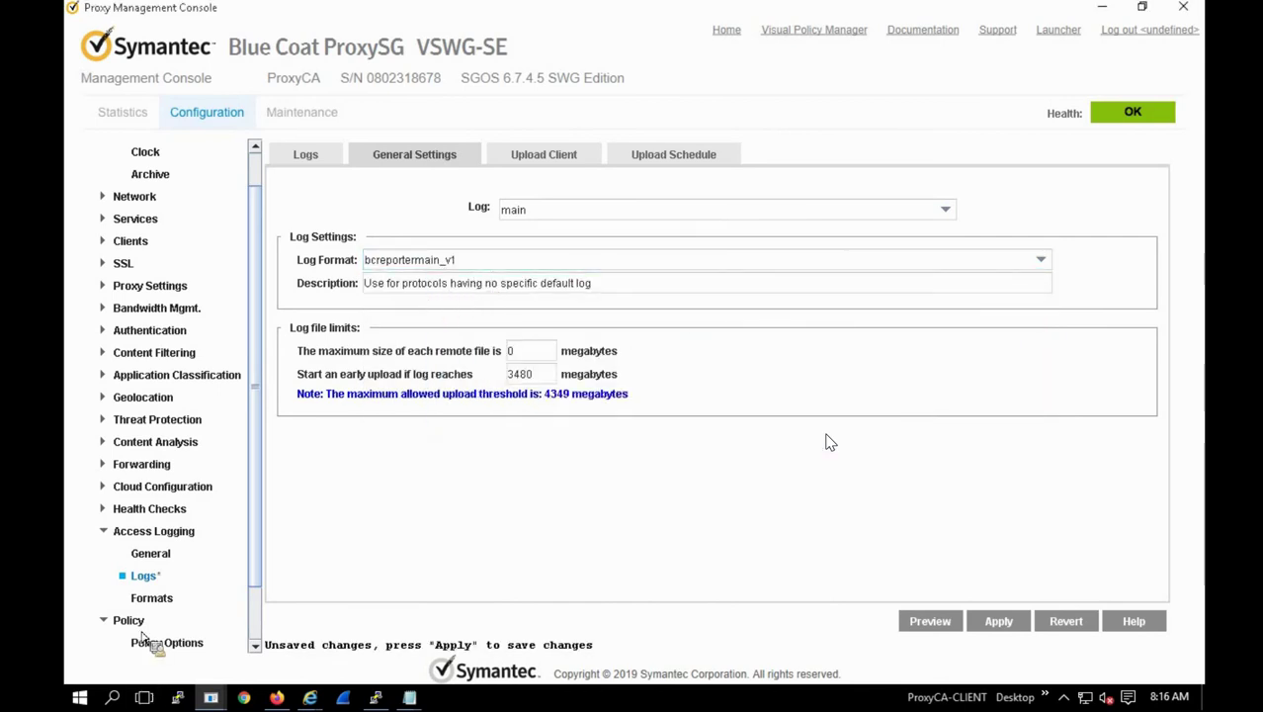
left_click(996, 623)
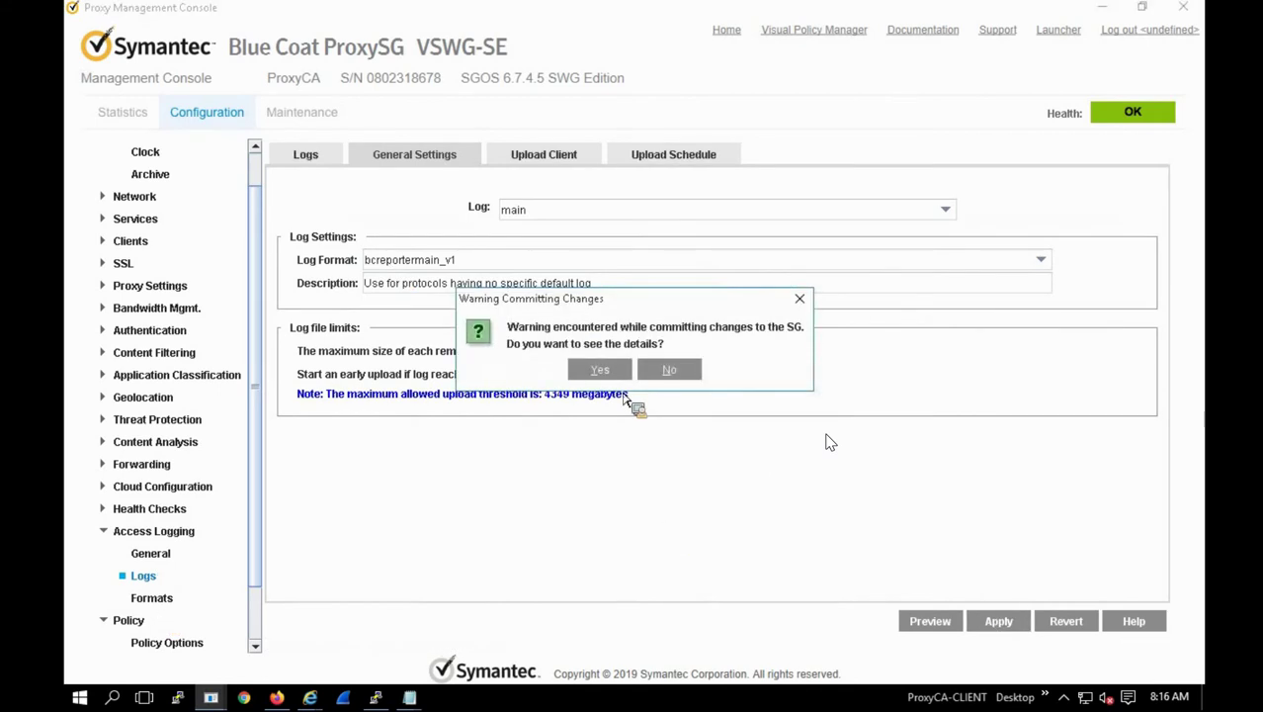
left_click(670, 367)
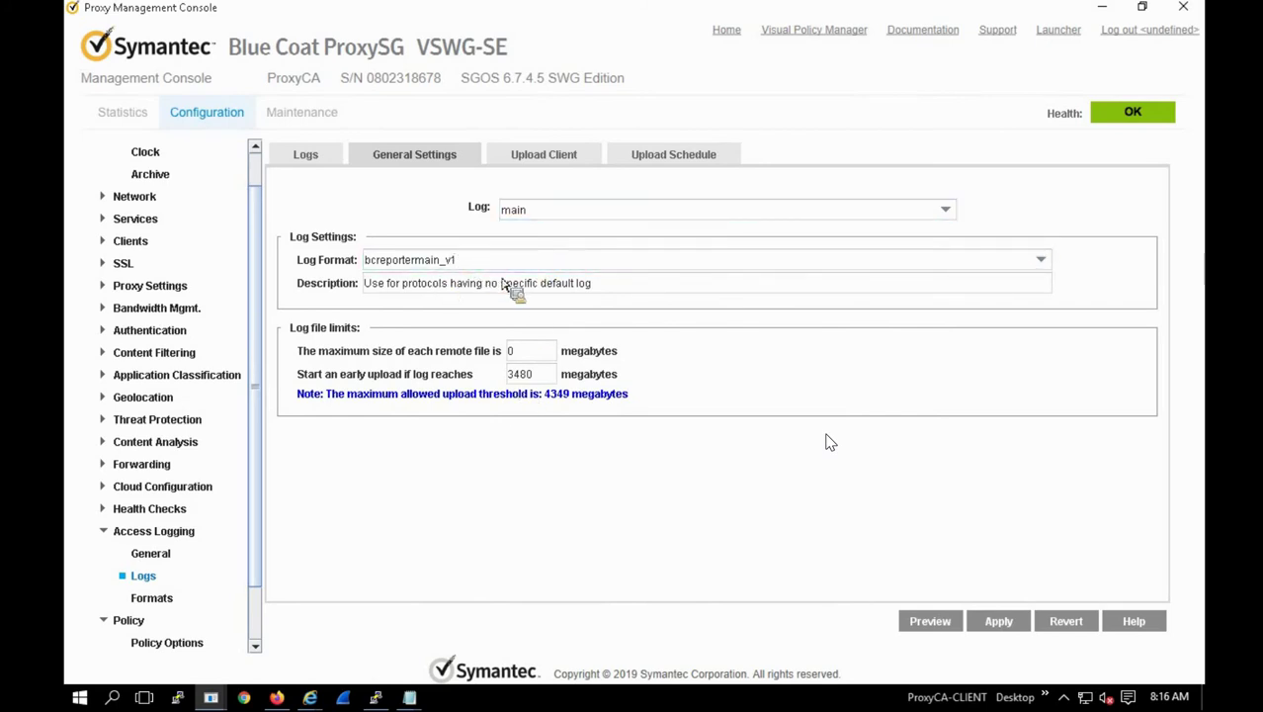
Step: In Firefox, load the ProxyCA management page and sign in with the prefilled credentials
left_click(278, 697)
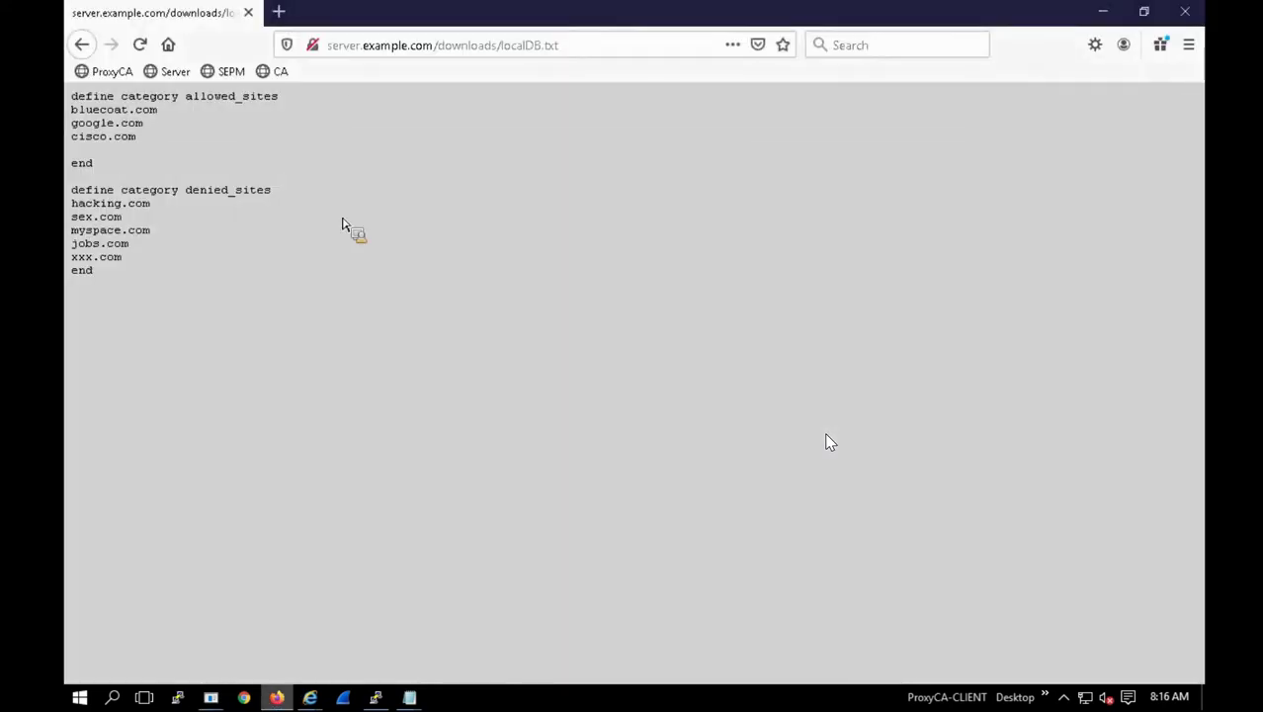
left_click(107, 72)
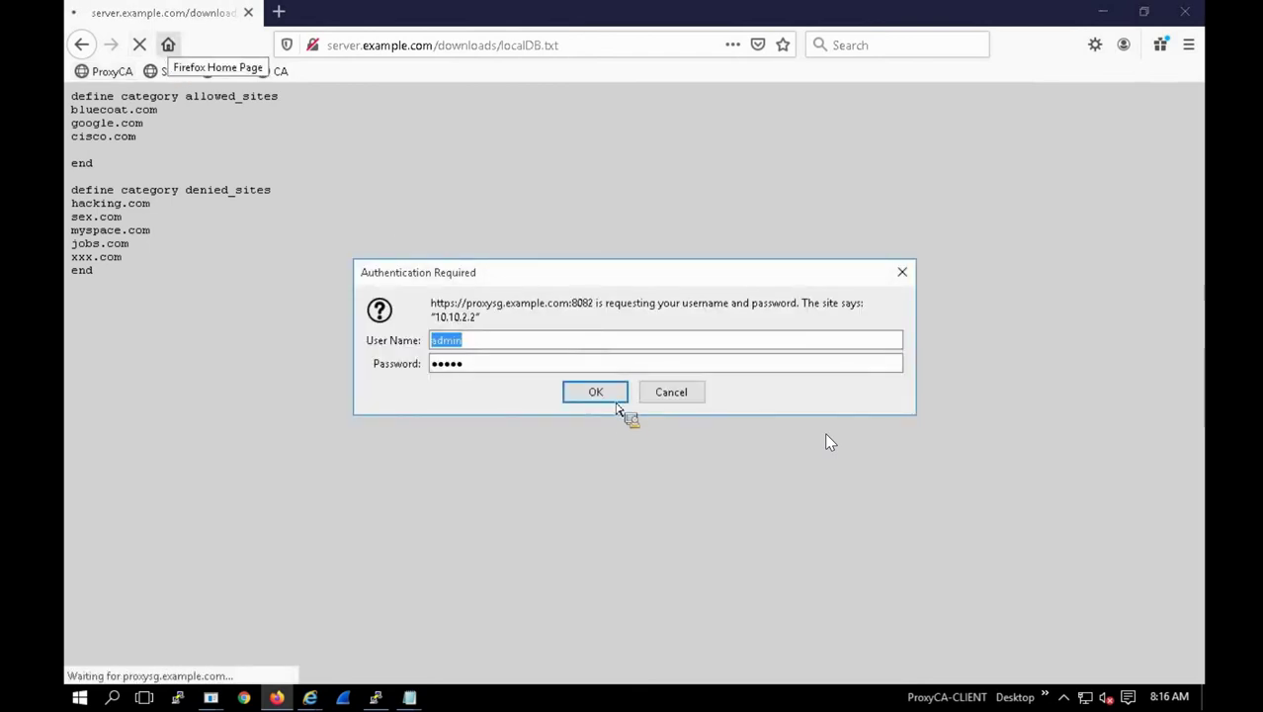
left_click(572, 388)
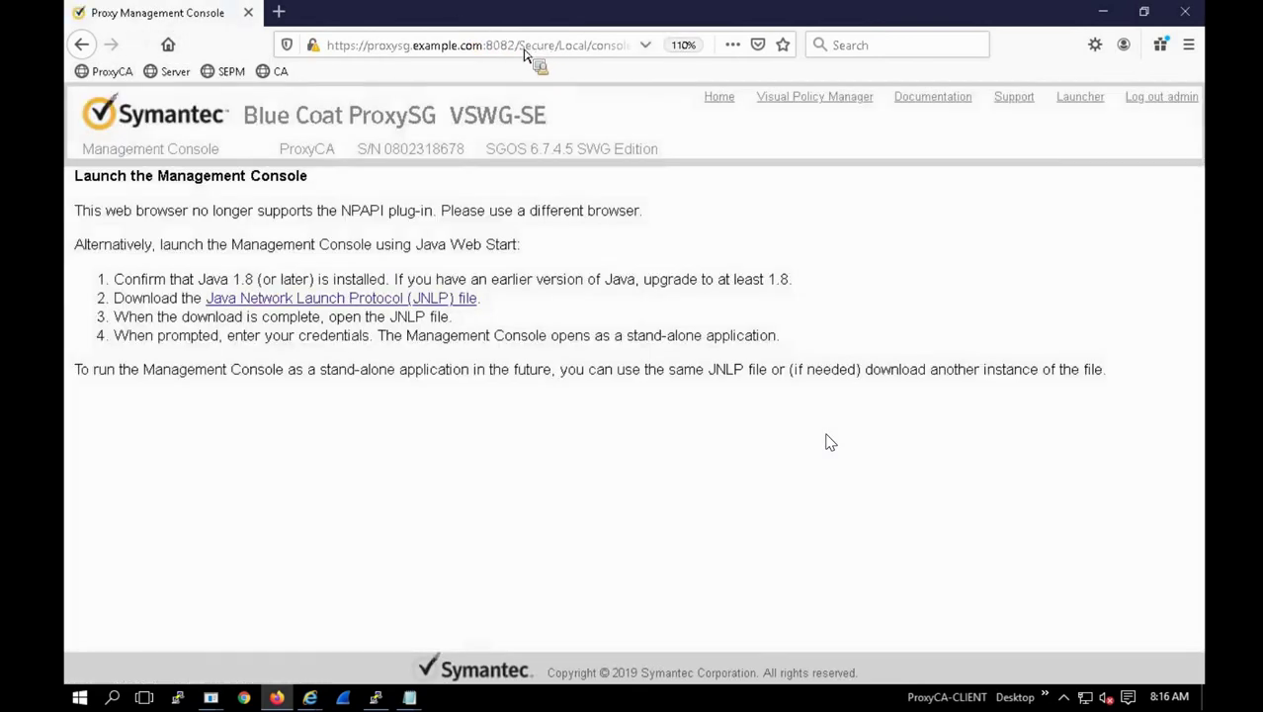
Step: Change the address to the accesslog/tail-f/main live log tail page
left_click(524, 54)
left_click(524, 54)
left_click_drag(520, 54, 823, 57)
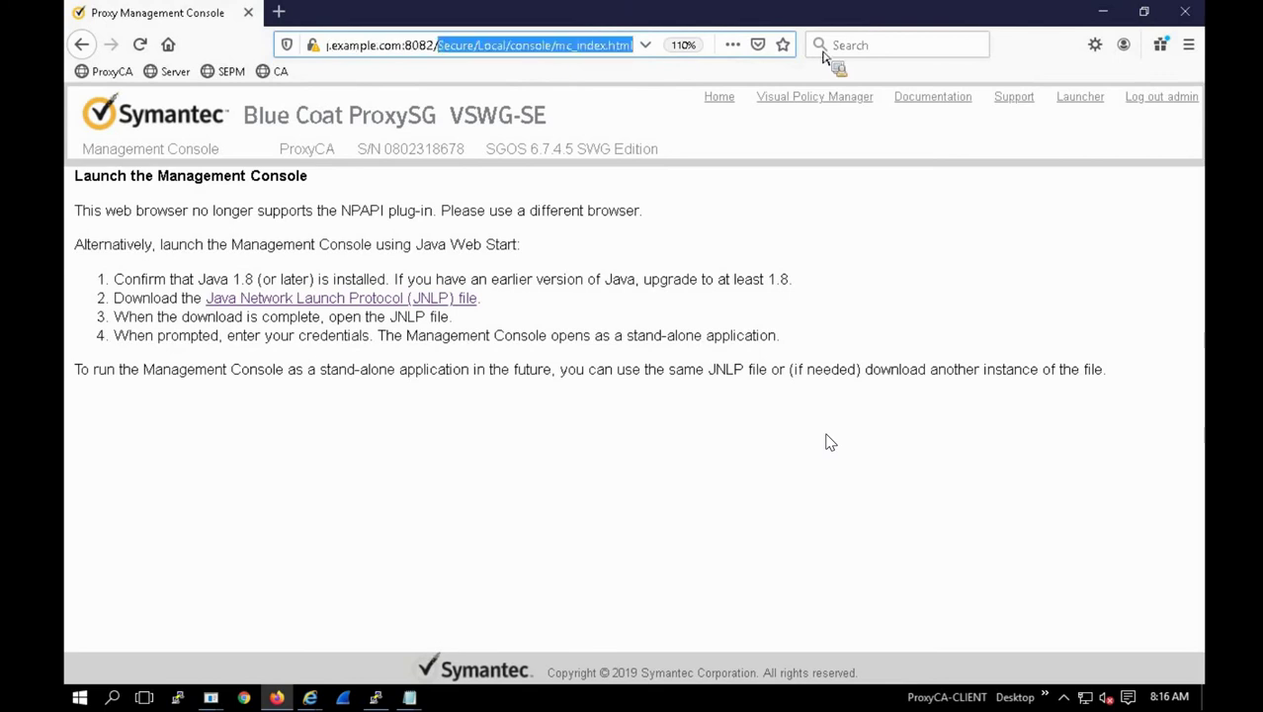
type("accesslog/")
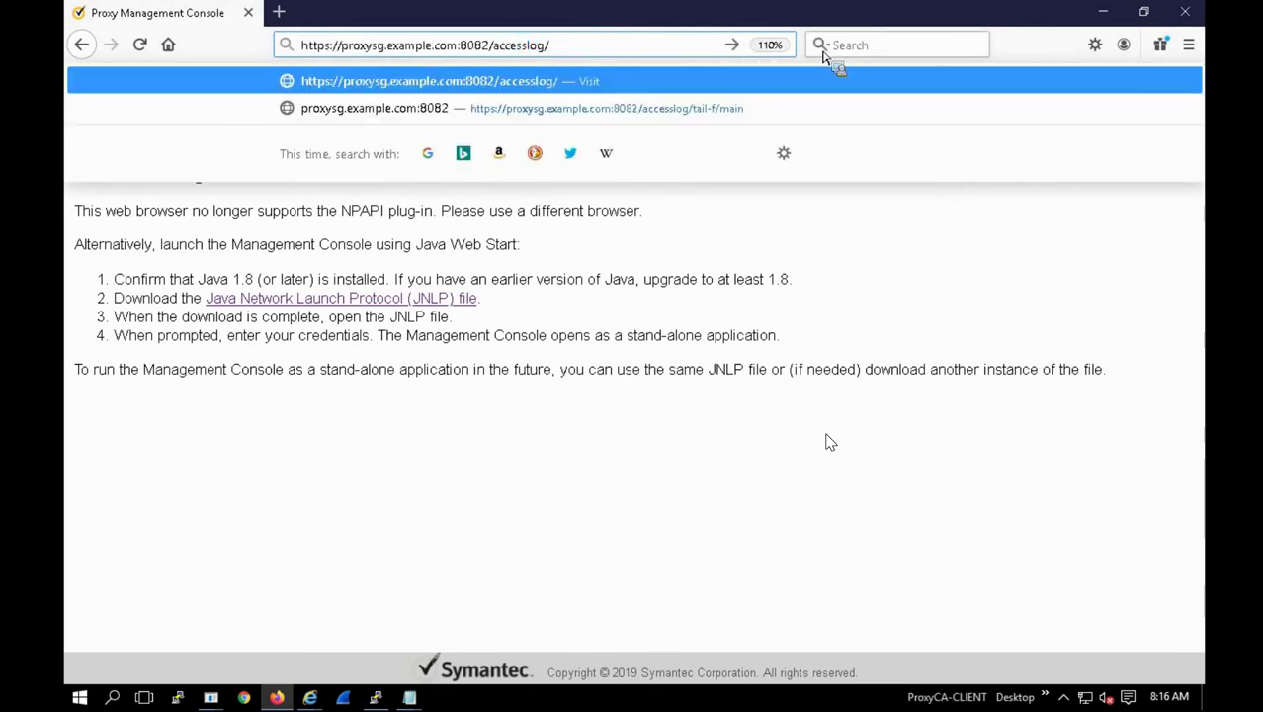
key("Down")
key("Return")
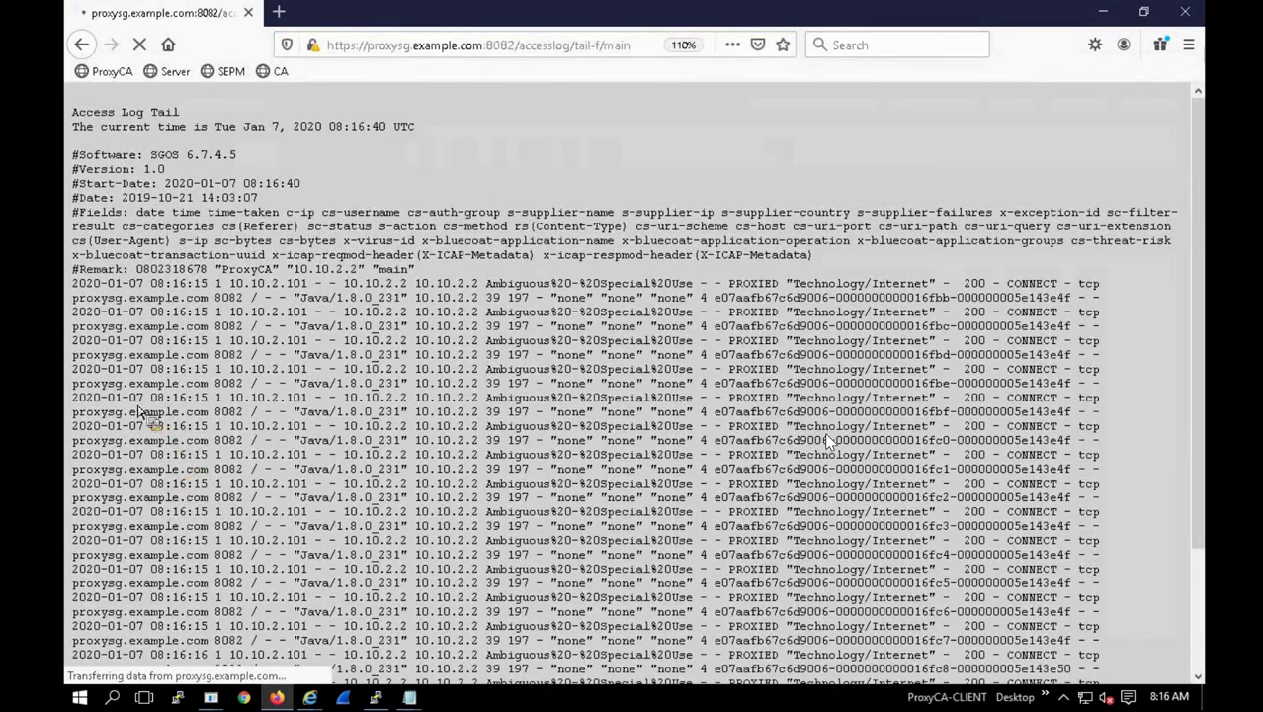
Step: Highlight a new entry's timestamp and scroll through the recent PROXIED CONNECT entries
left_click_drag(213, 397, 79, 399)
left_click(512, 537)
scroll(480, 613, "down", 3)
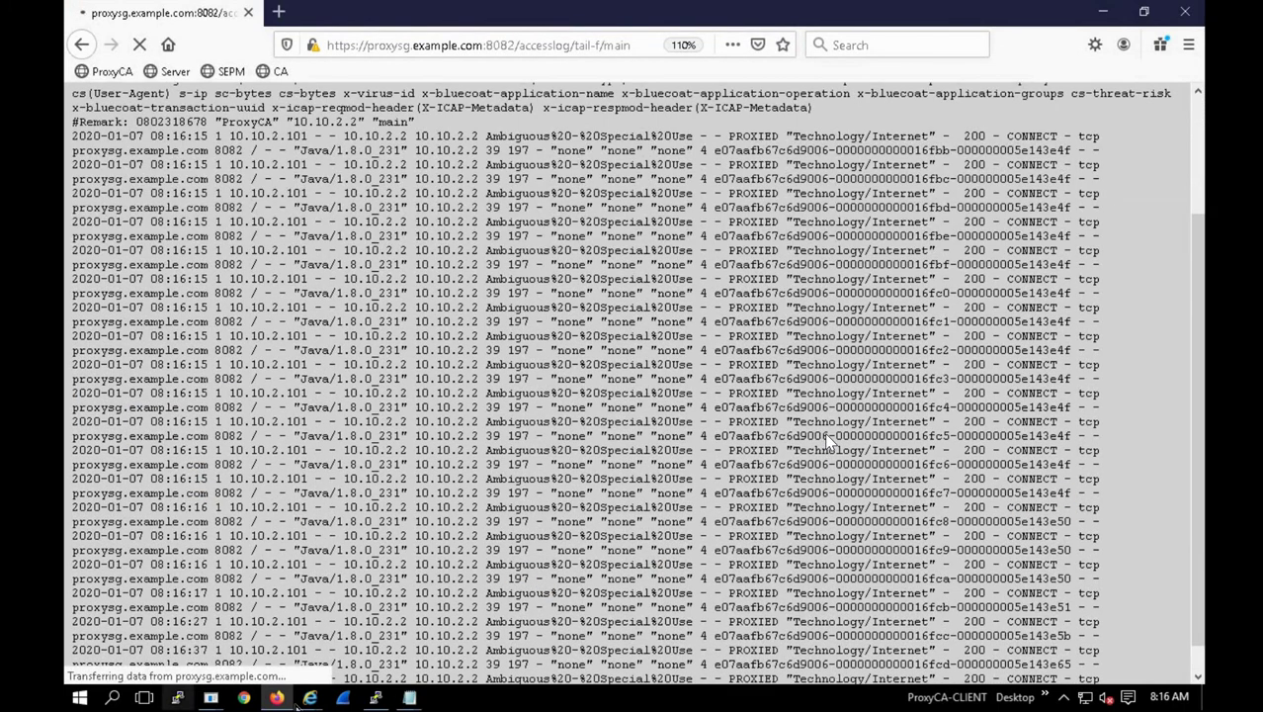
mouse_move(312, 697)
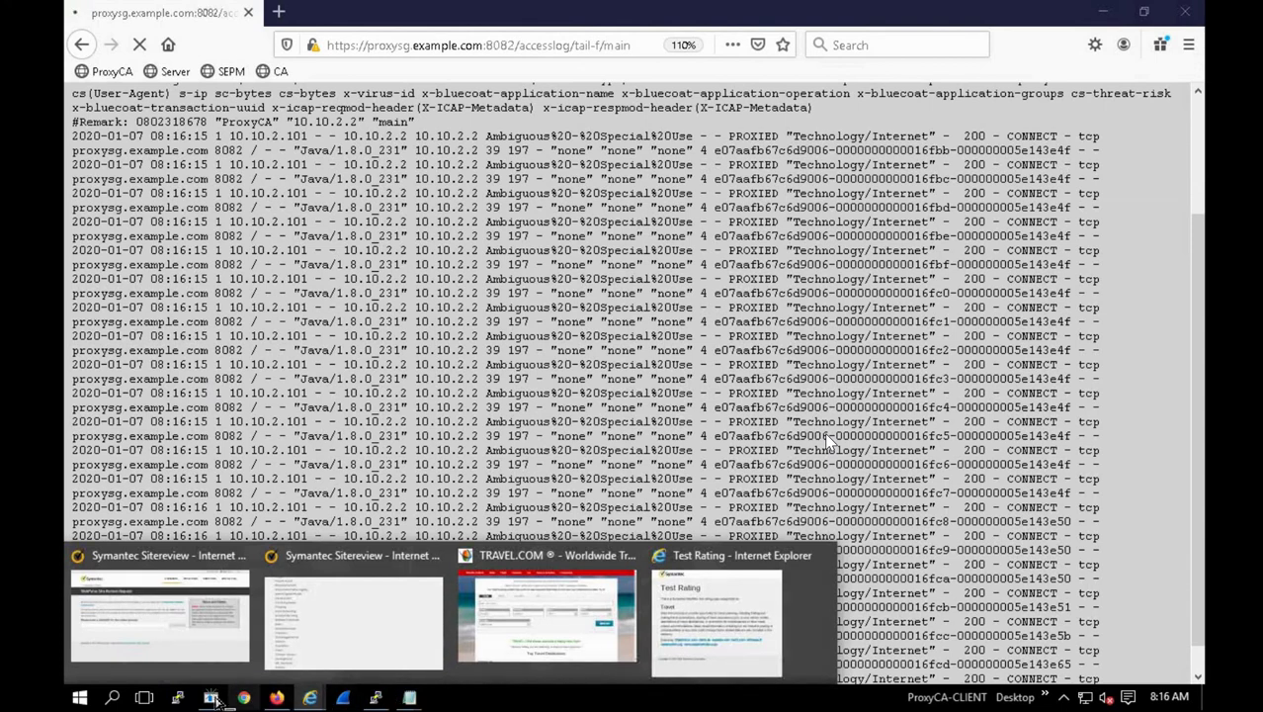
mouse_move(221, 684)
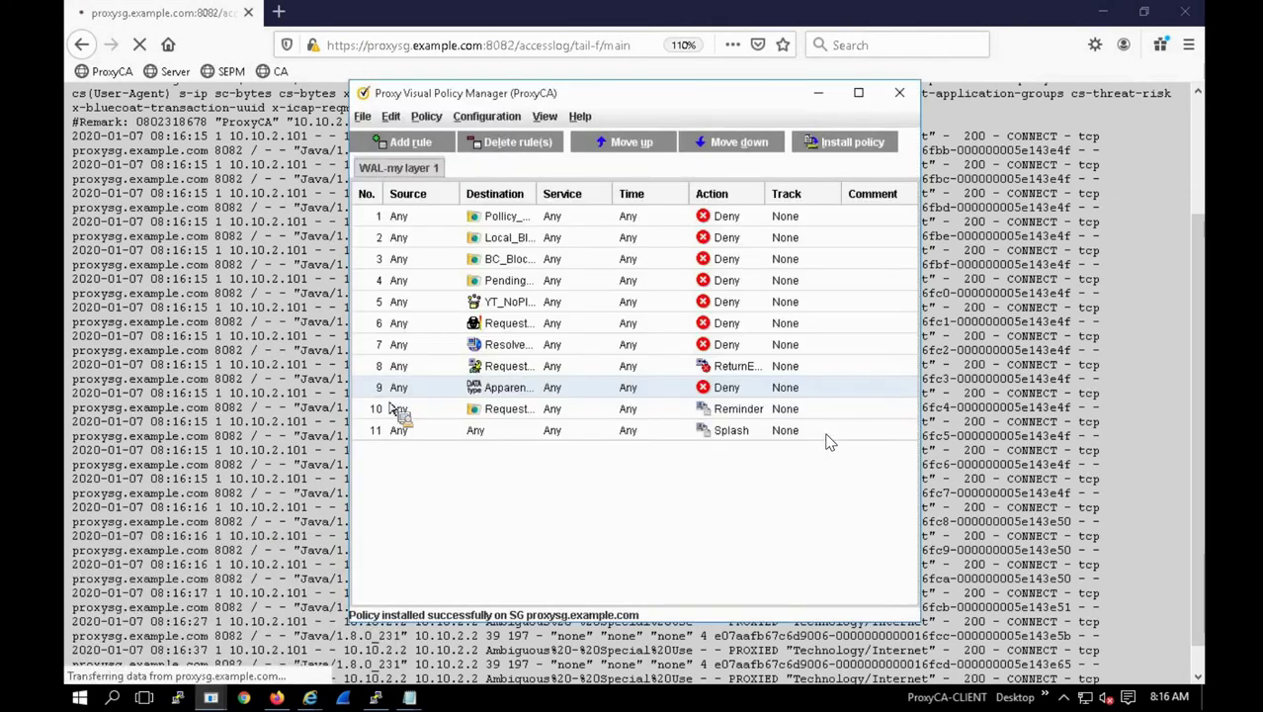
Step: Disable rule 8 in WAL-my layer 1, checking the actions for rules 10 and 11
left_click_drag(414, 348, 374, 383)
right_click(373, 378)
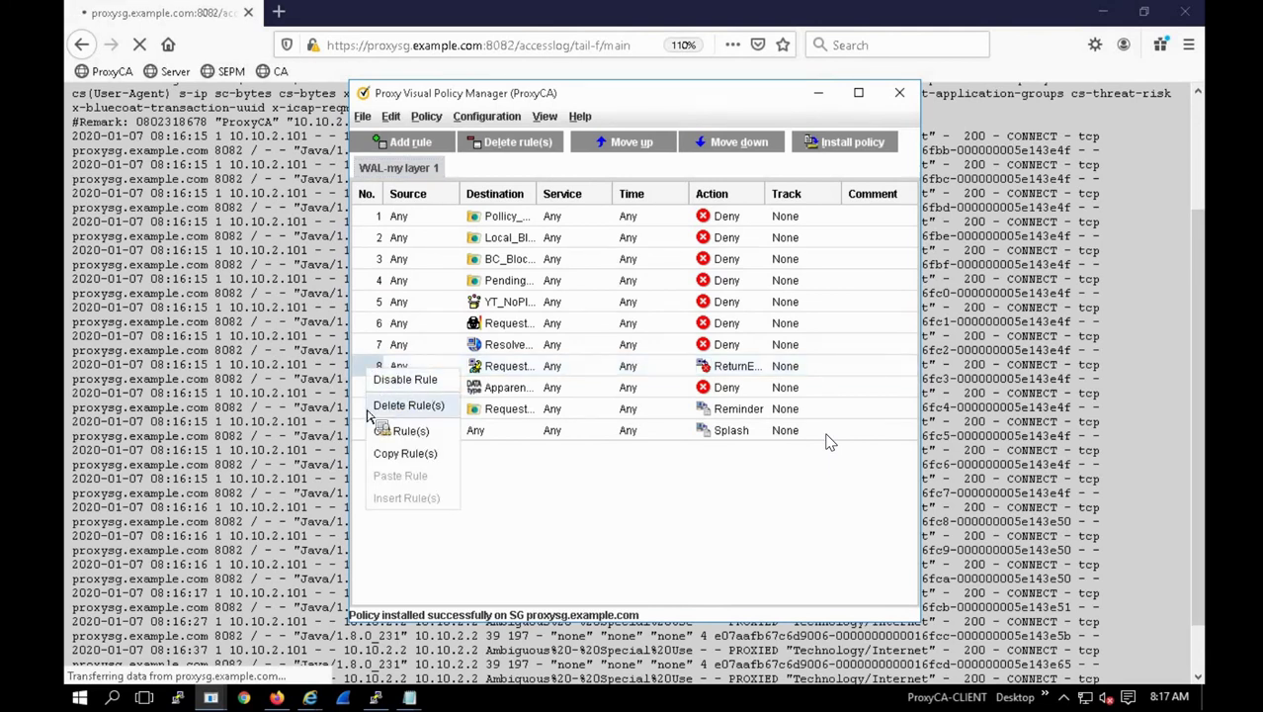
right_click(361, 416)
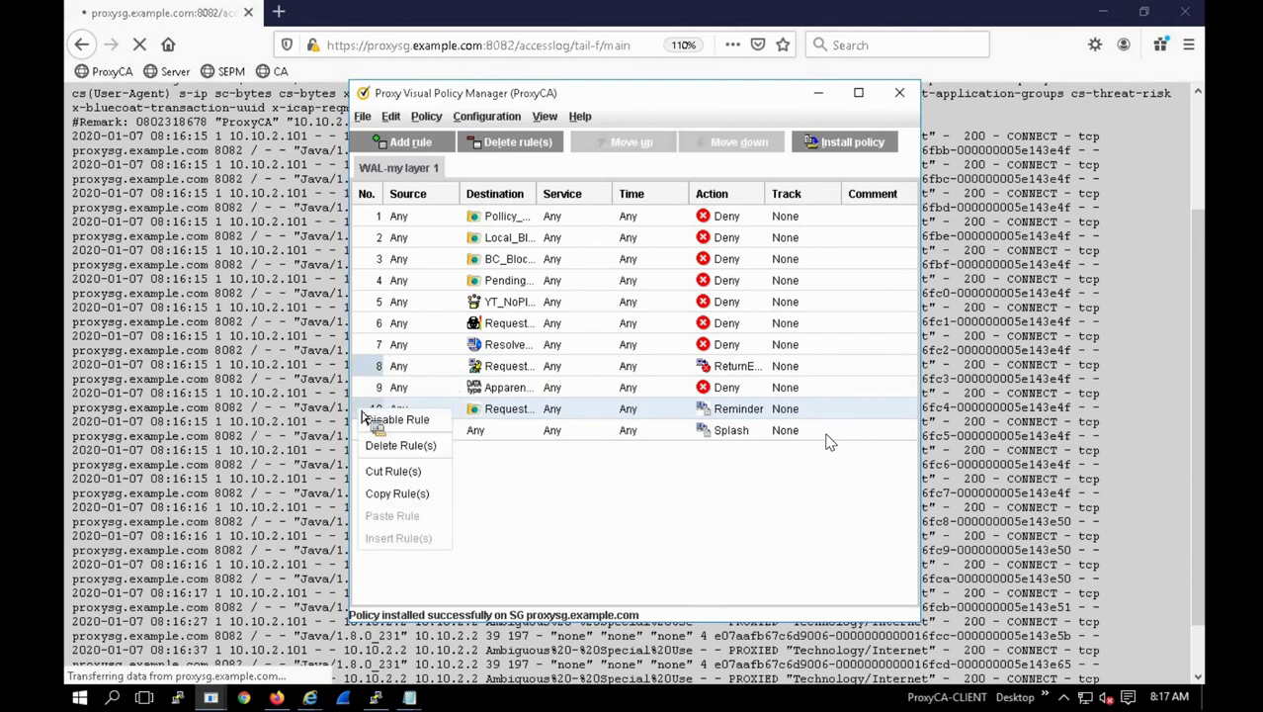
left_click(380, 419)
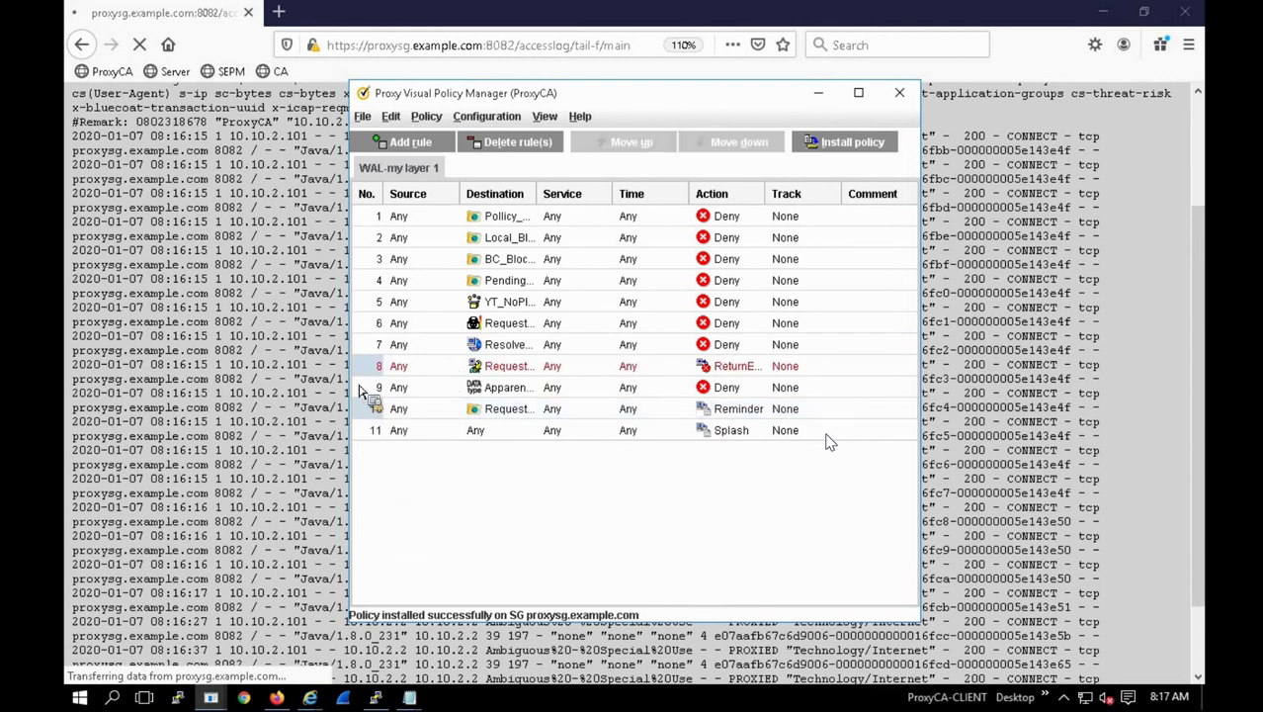
right_click(370, 438)
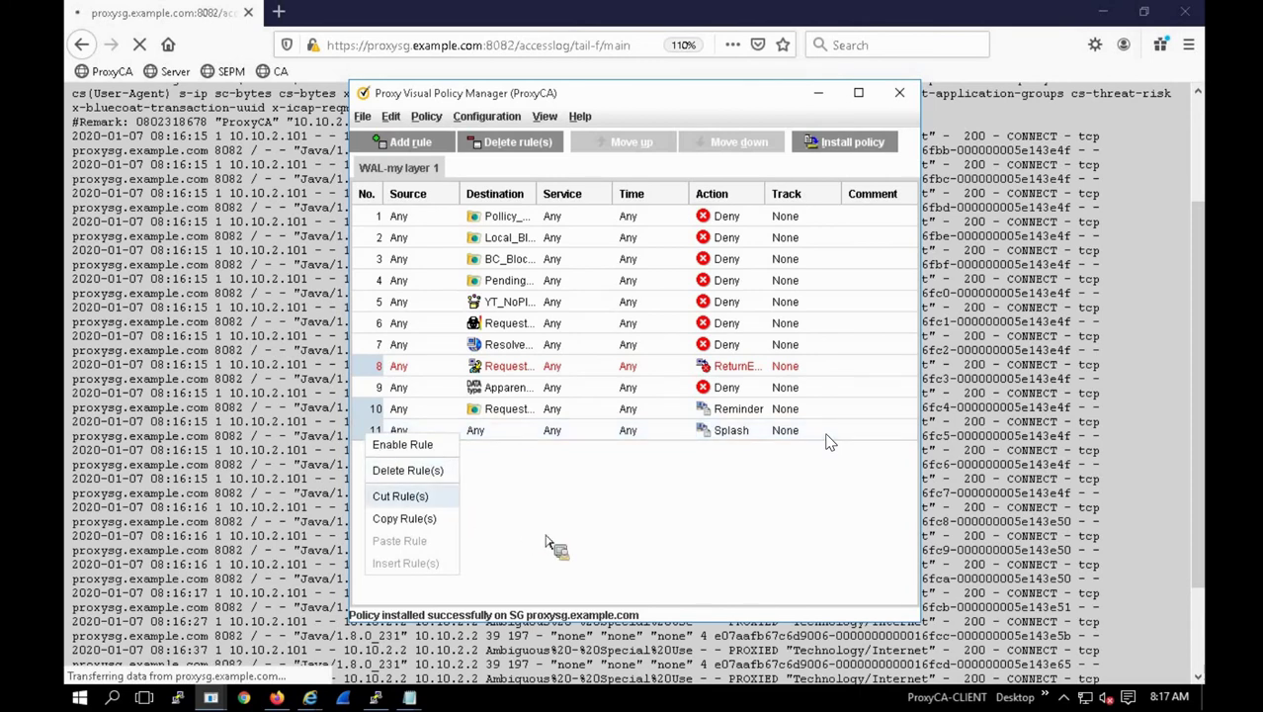
left_click(633, 530)
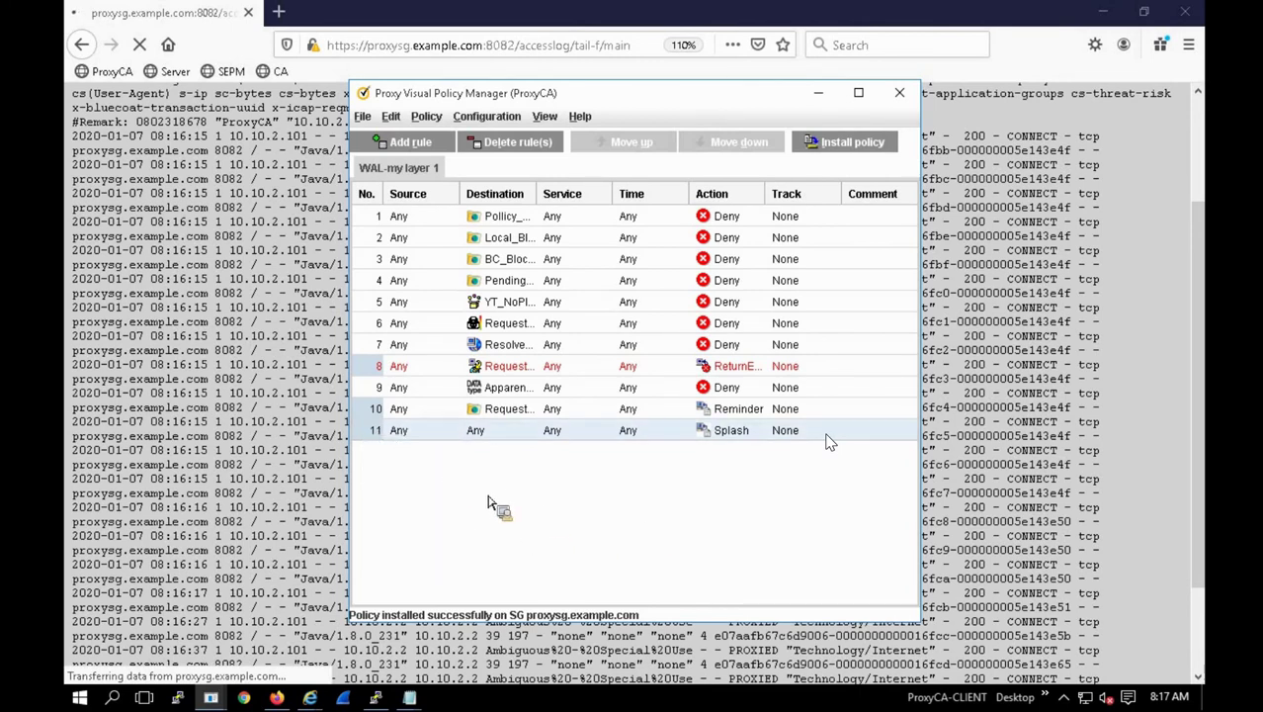
right_click(406, 414)
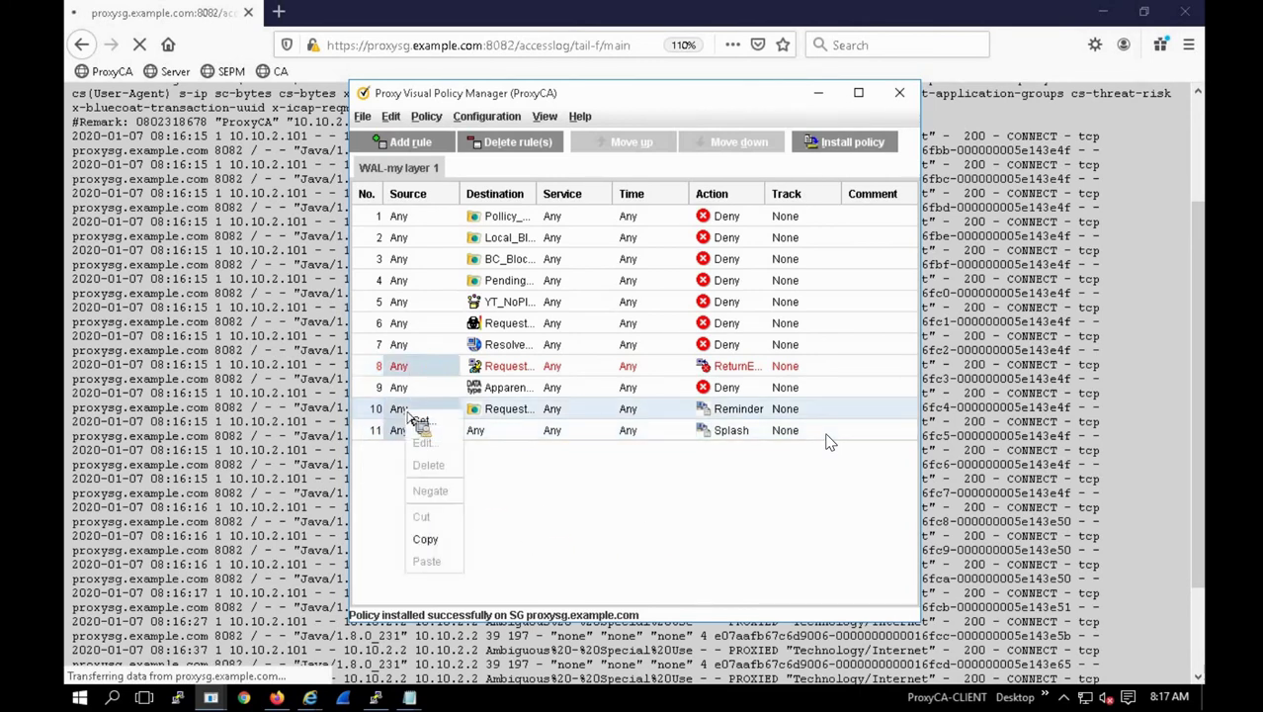
right_click(374, 408)
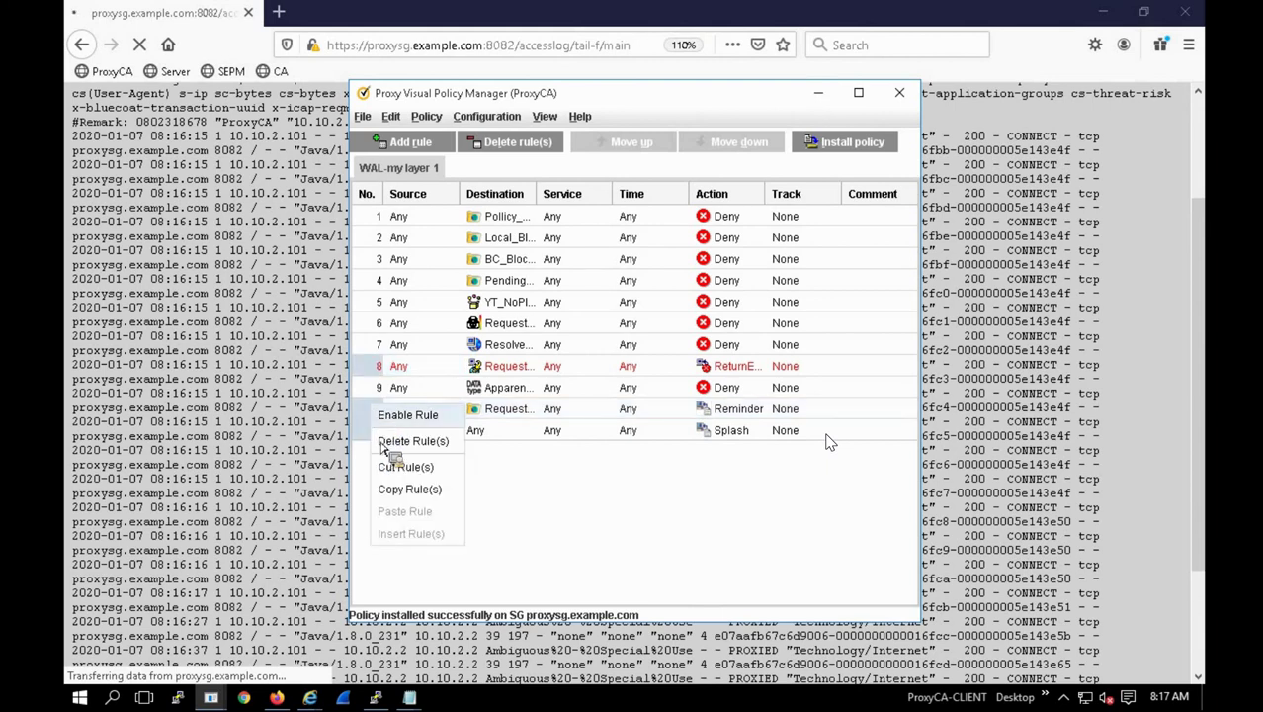
left_click(542, 516)
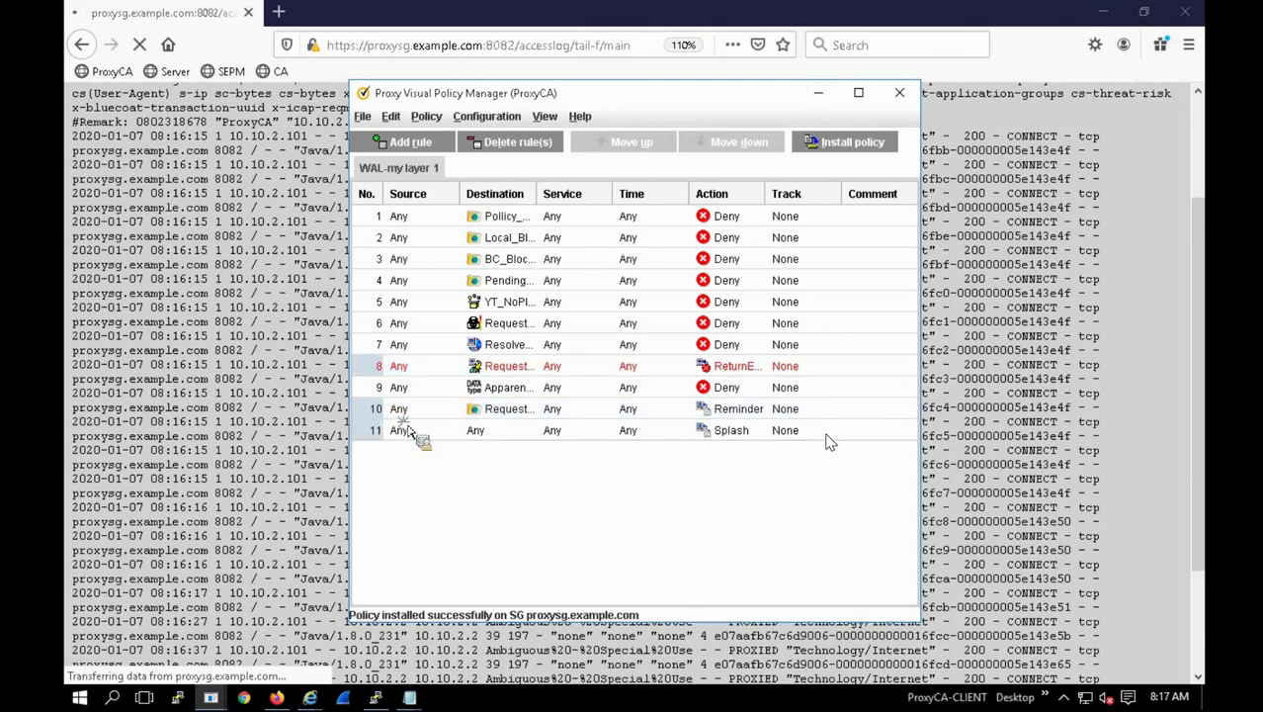
Step: Disable rules 4, 11 and 10, then install the policy and confirm success
left_click_drag(385, 381, 372, 419)
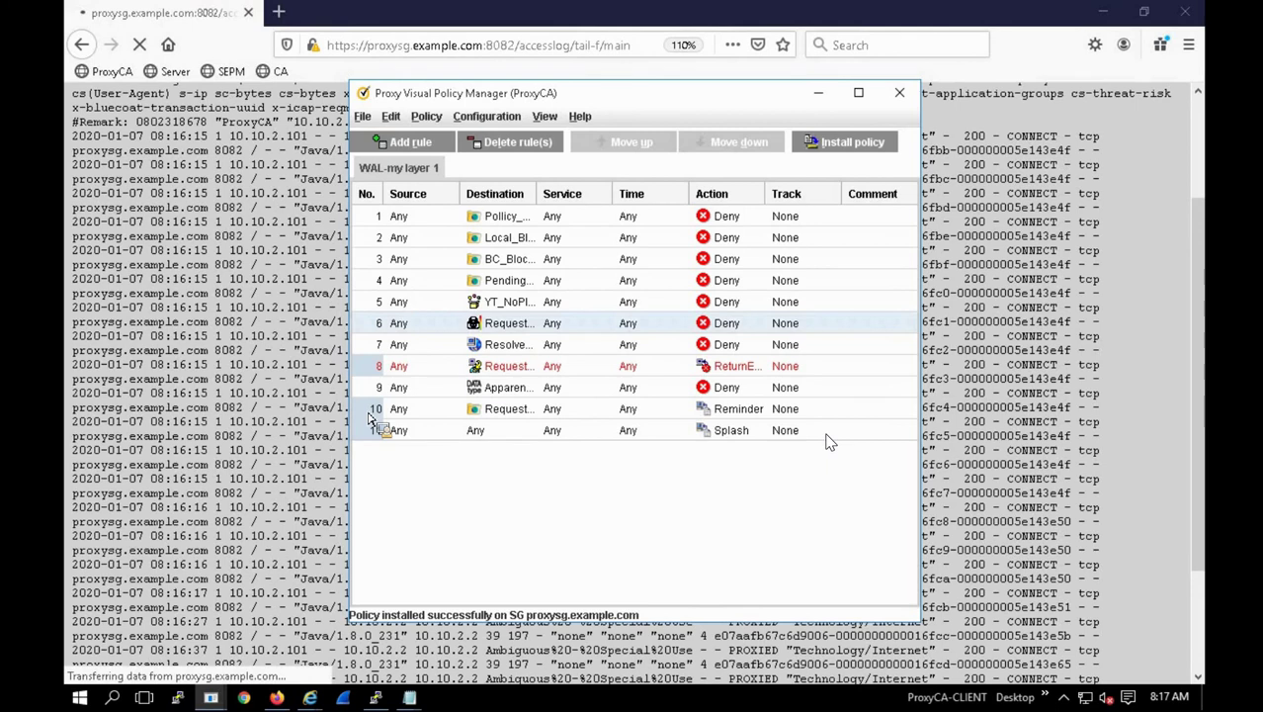
right_click(372, 419)
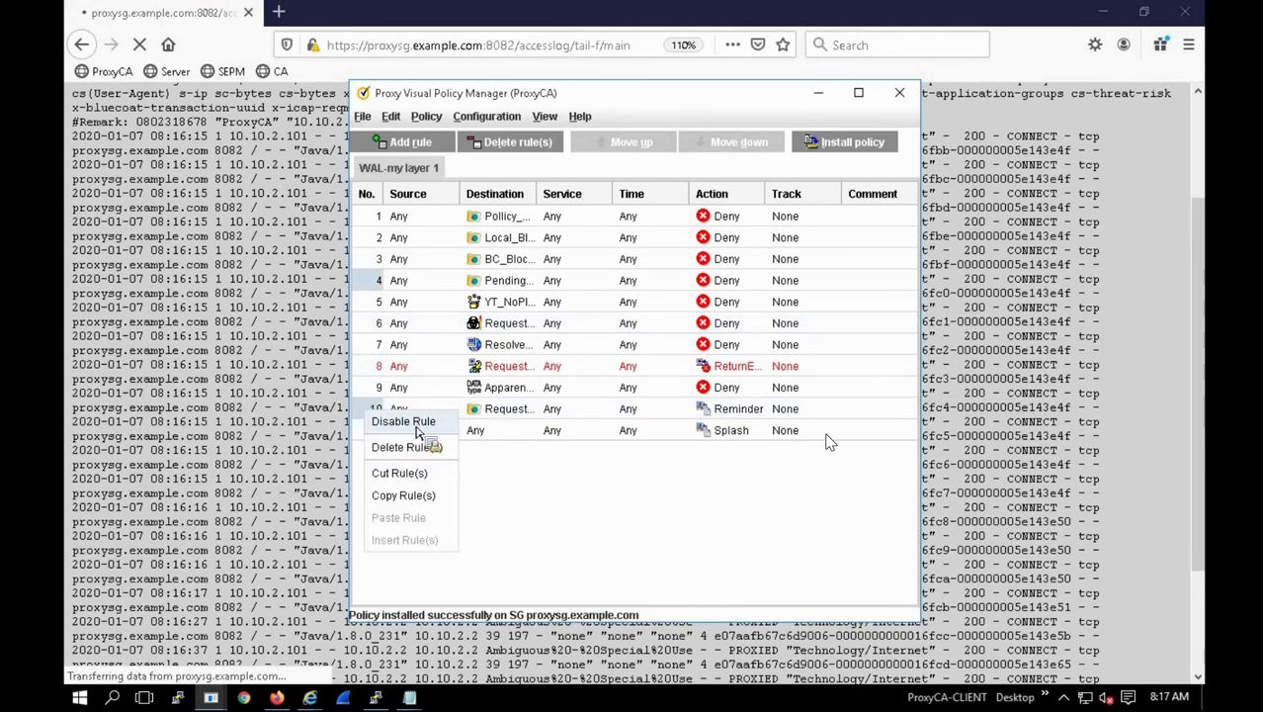
left_click(415, 425)
left_click(371, 439)
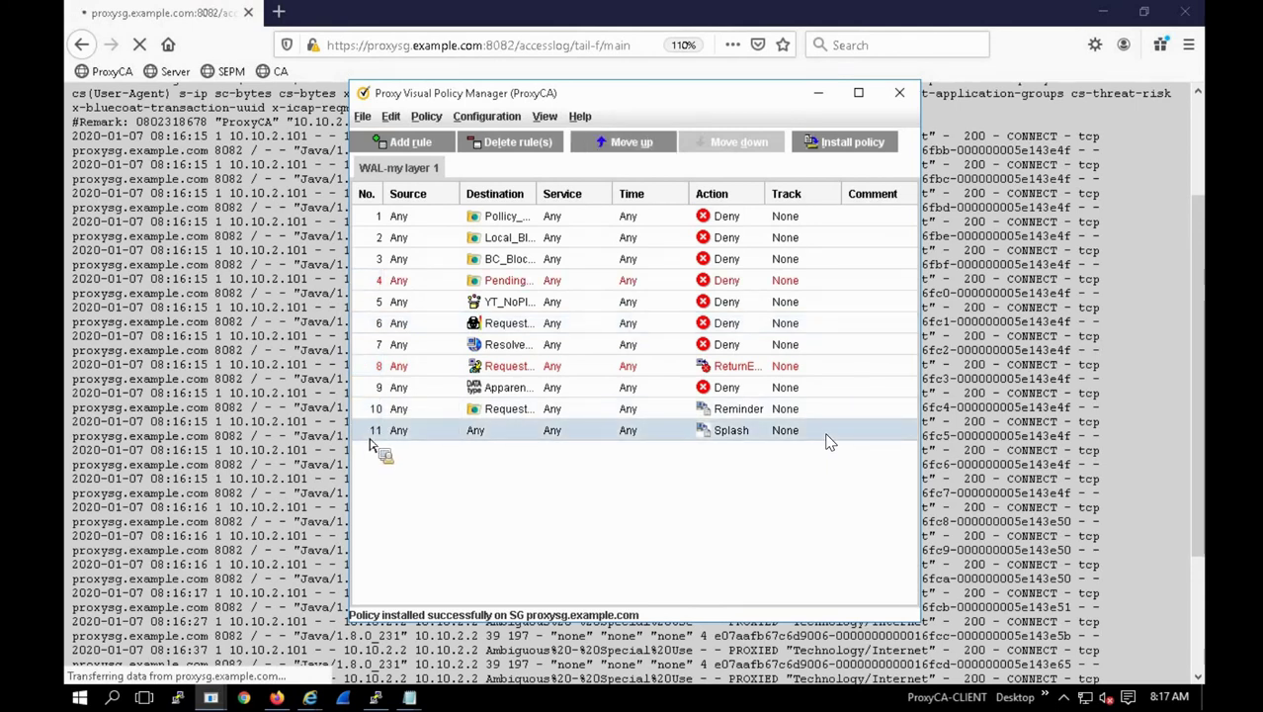
right_click(370, 445)
left_click(391, 453)
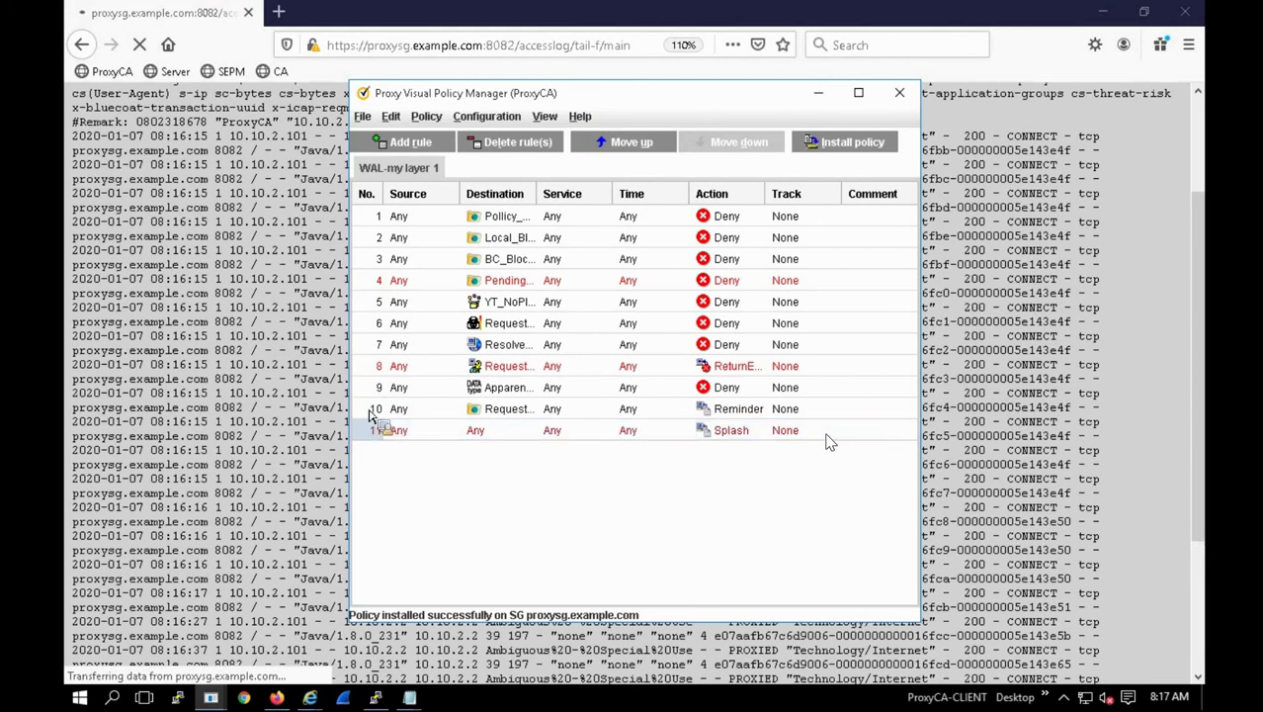
left_click(372, 410)
right_click(373, 410)
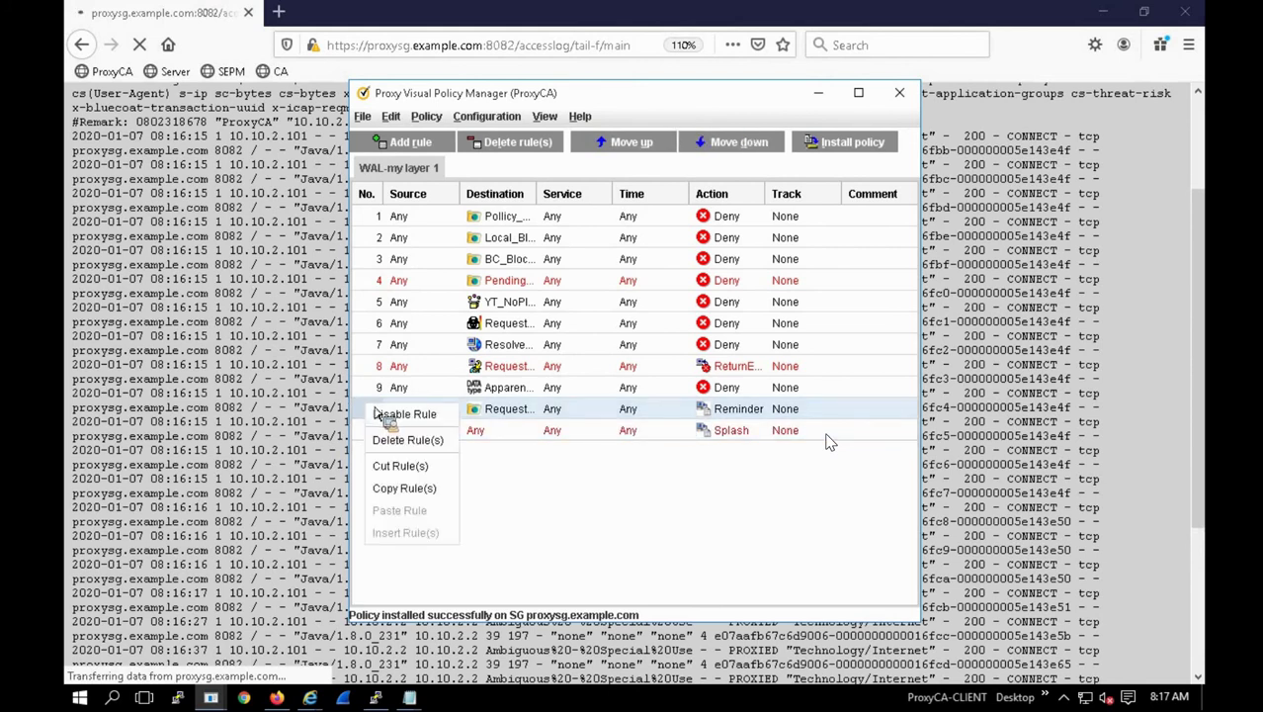
left_click(396, 419)
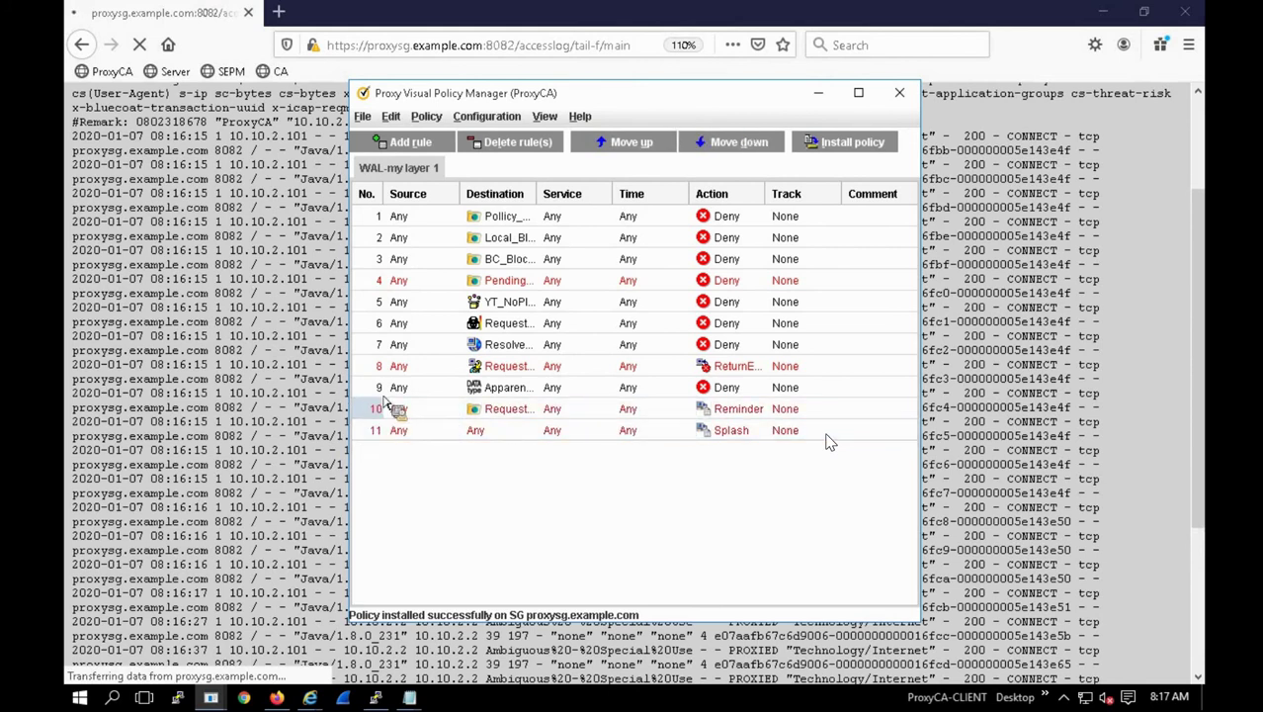
left_click(838, 143)
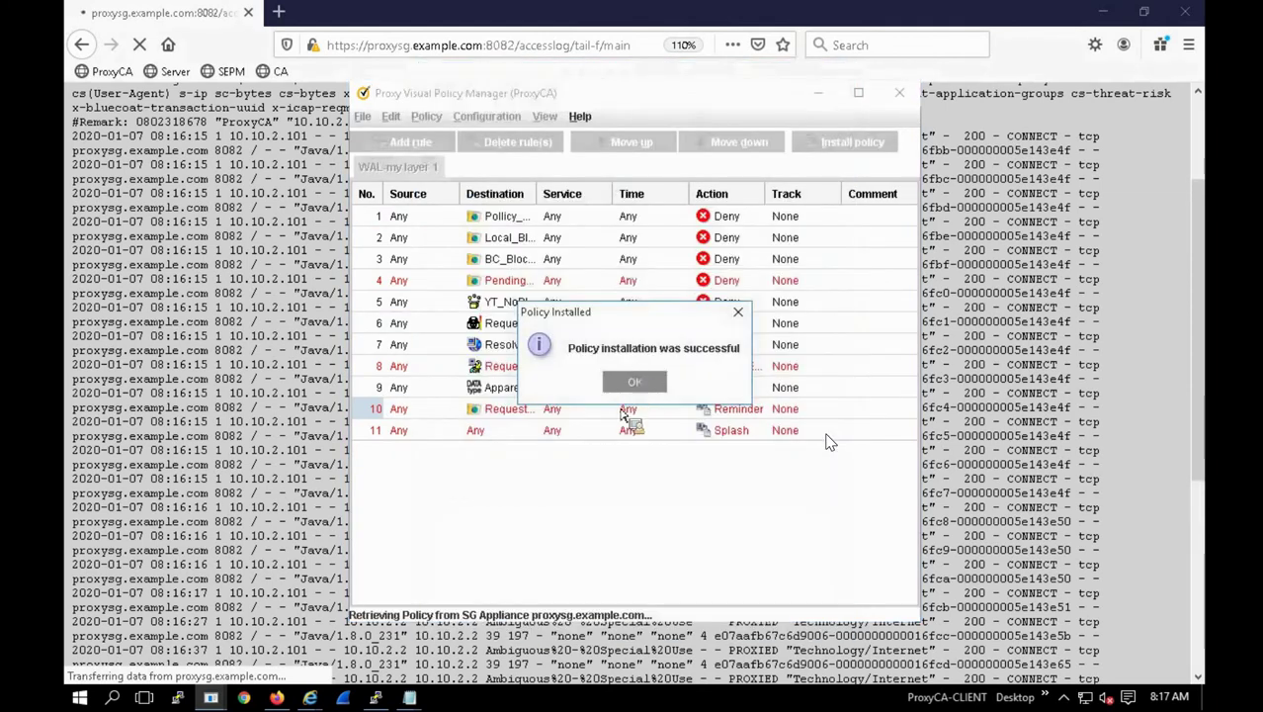
key("Return")
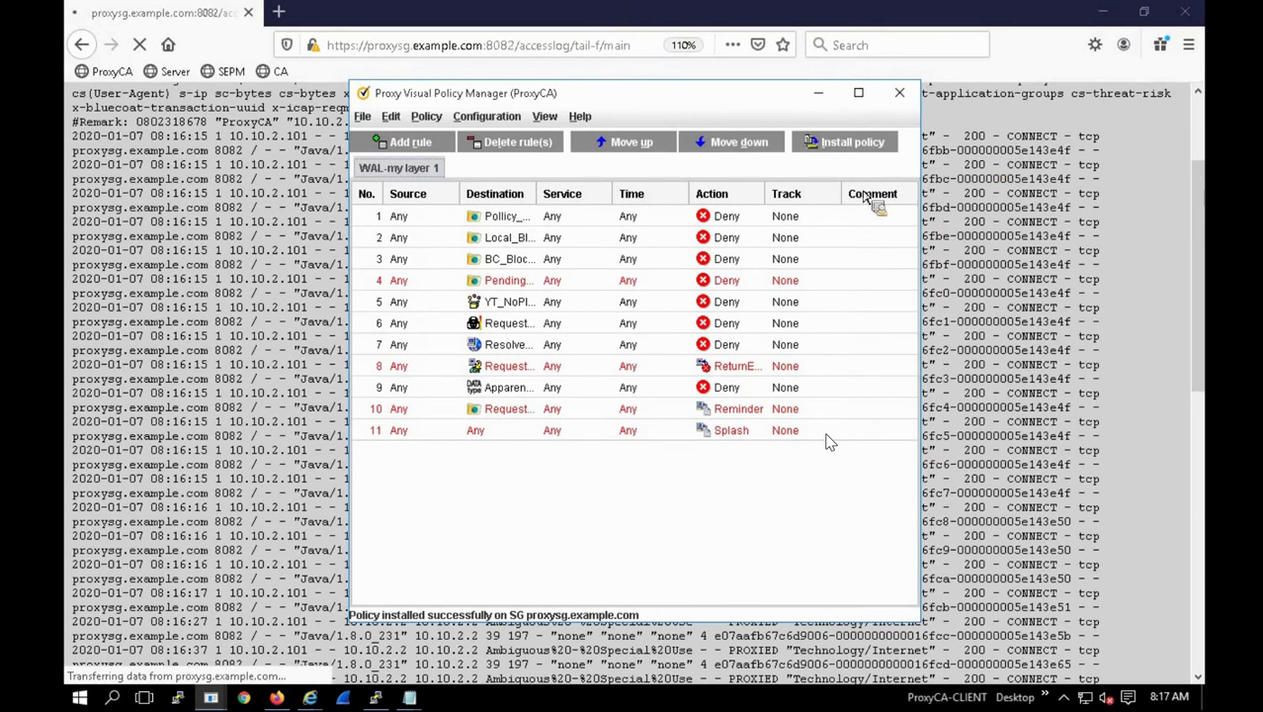
left_click(343, 698)
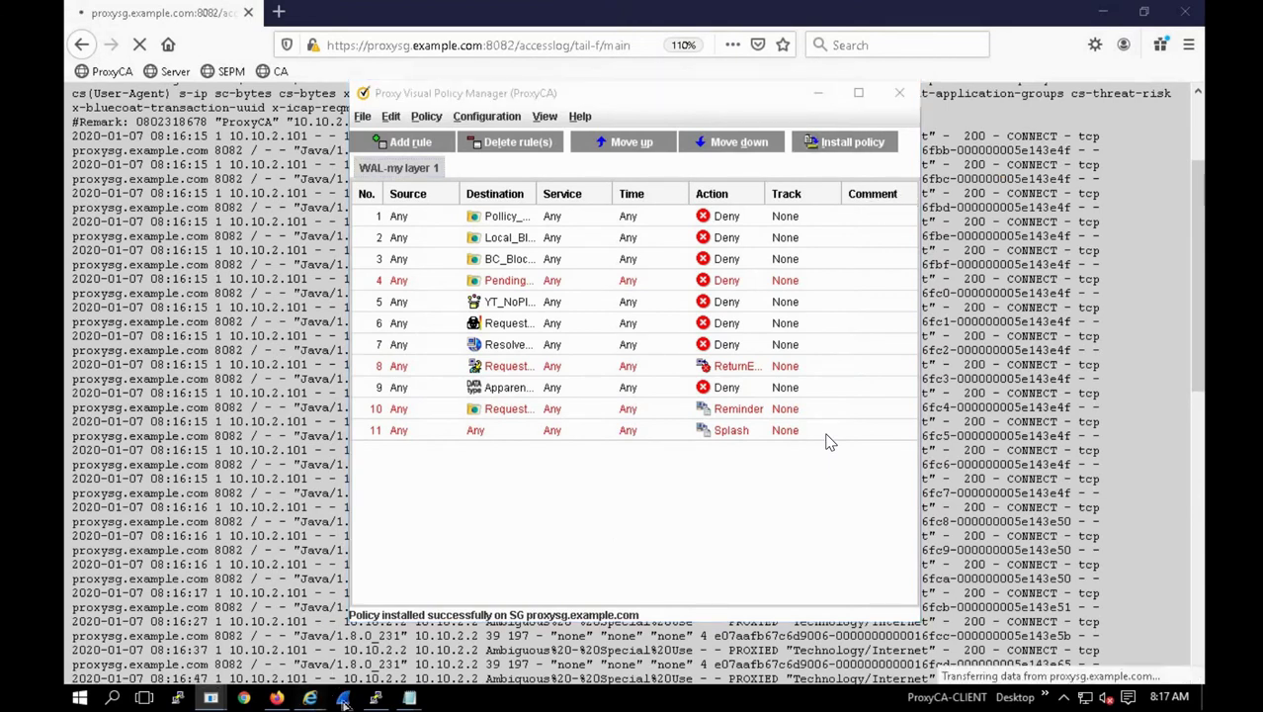
mouse_move(309, 698)
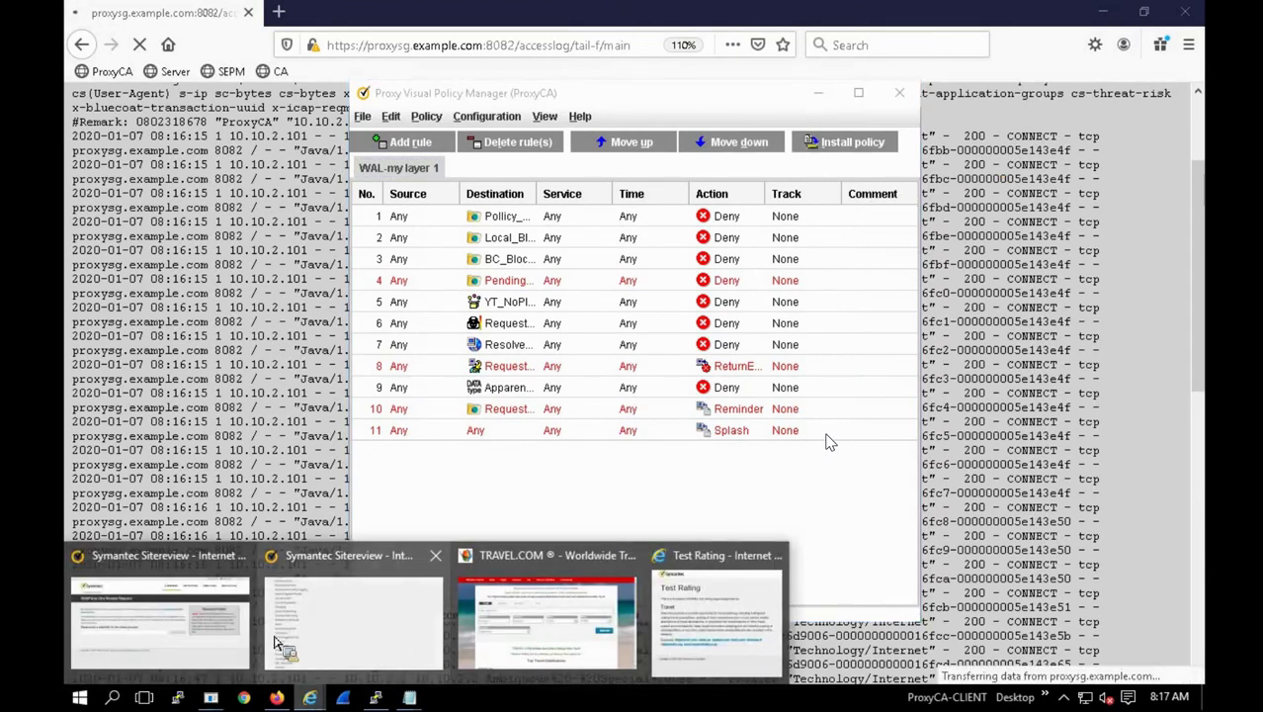
left_click(381, 647)
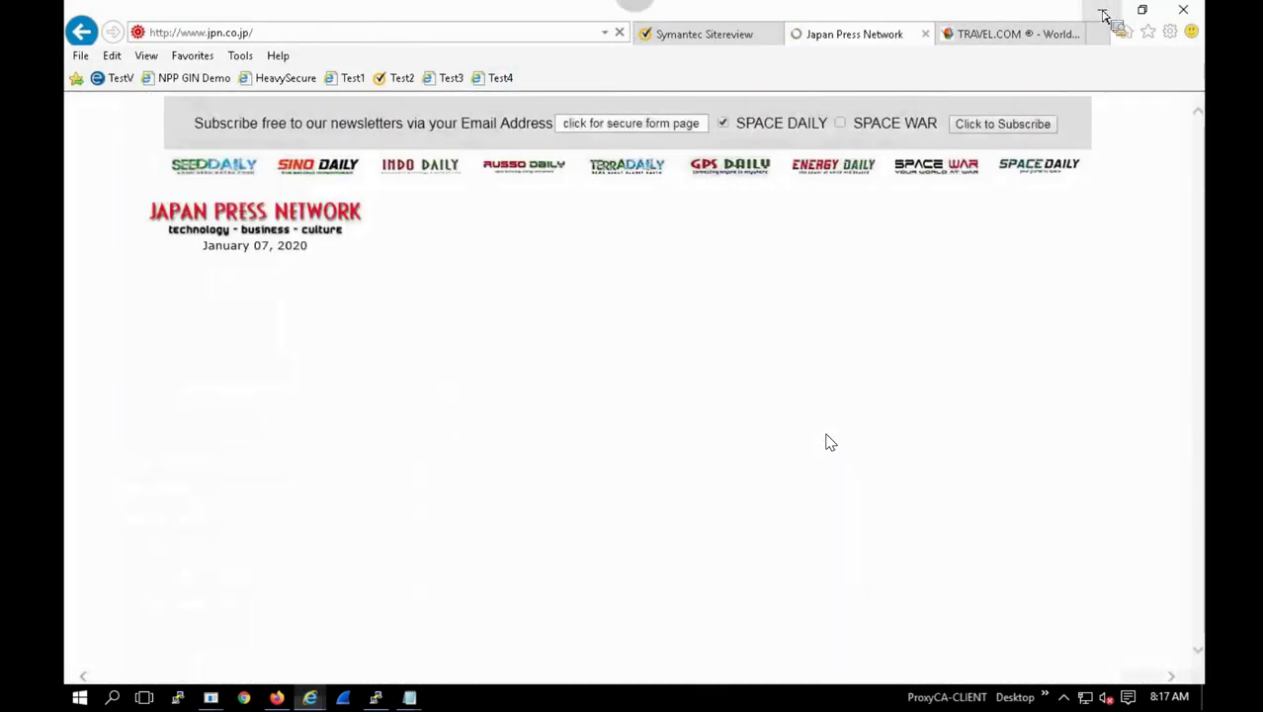
left_click(1104, 14)
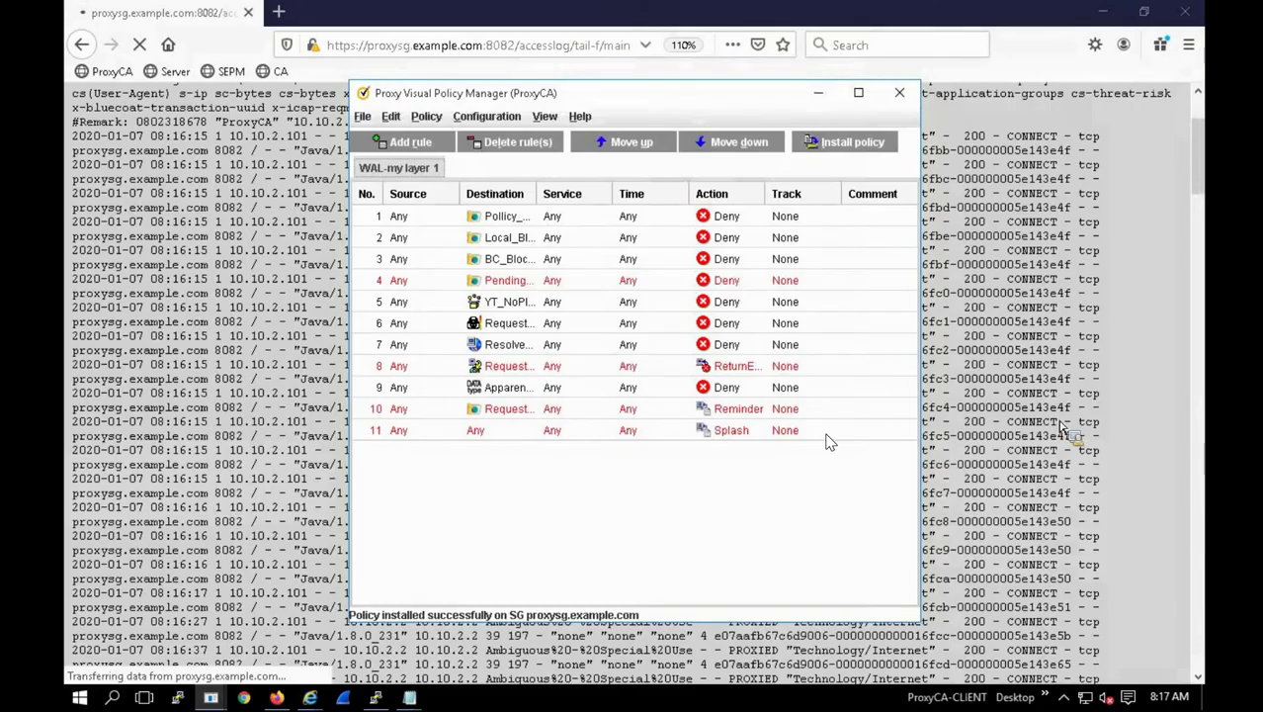
left_click(1209, 137)
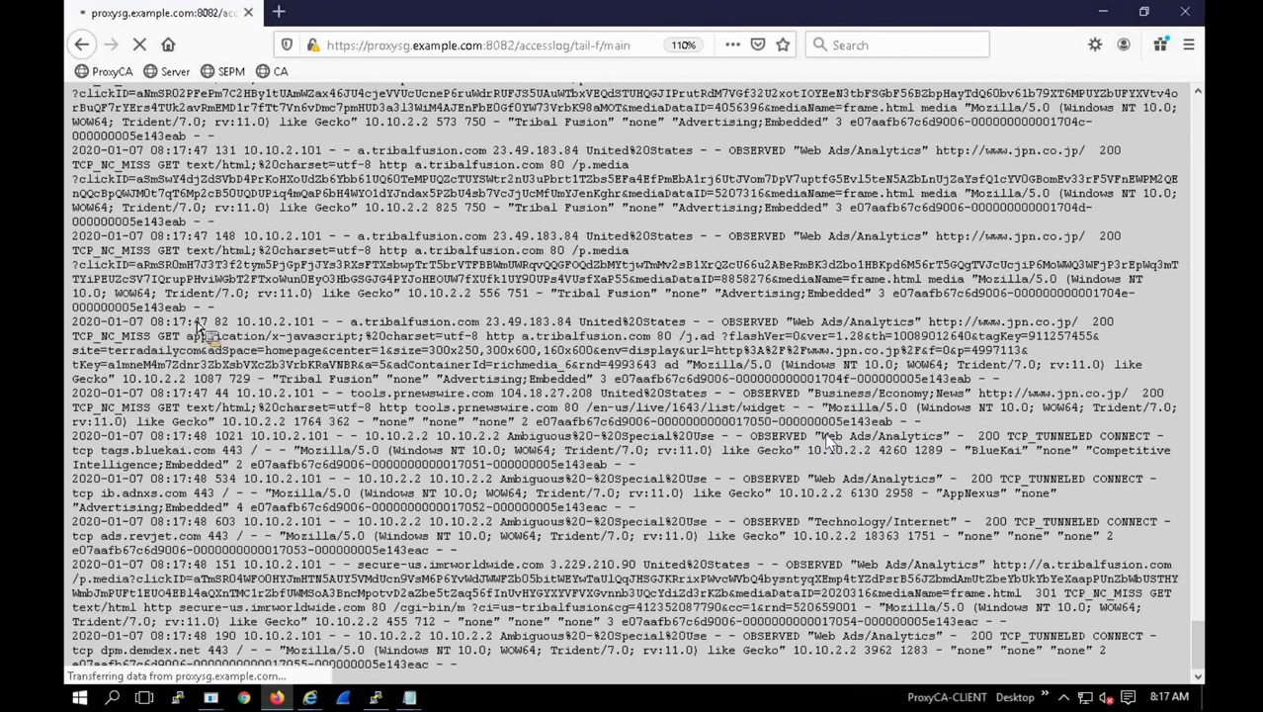
Step: Highlight the 08:17:47 and 08:17:48 timestamps of the new jpn.co.jp ad entries in the log tail
left_click_drag(209, 325, 72, 326)
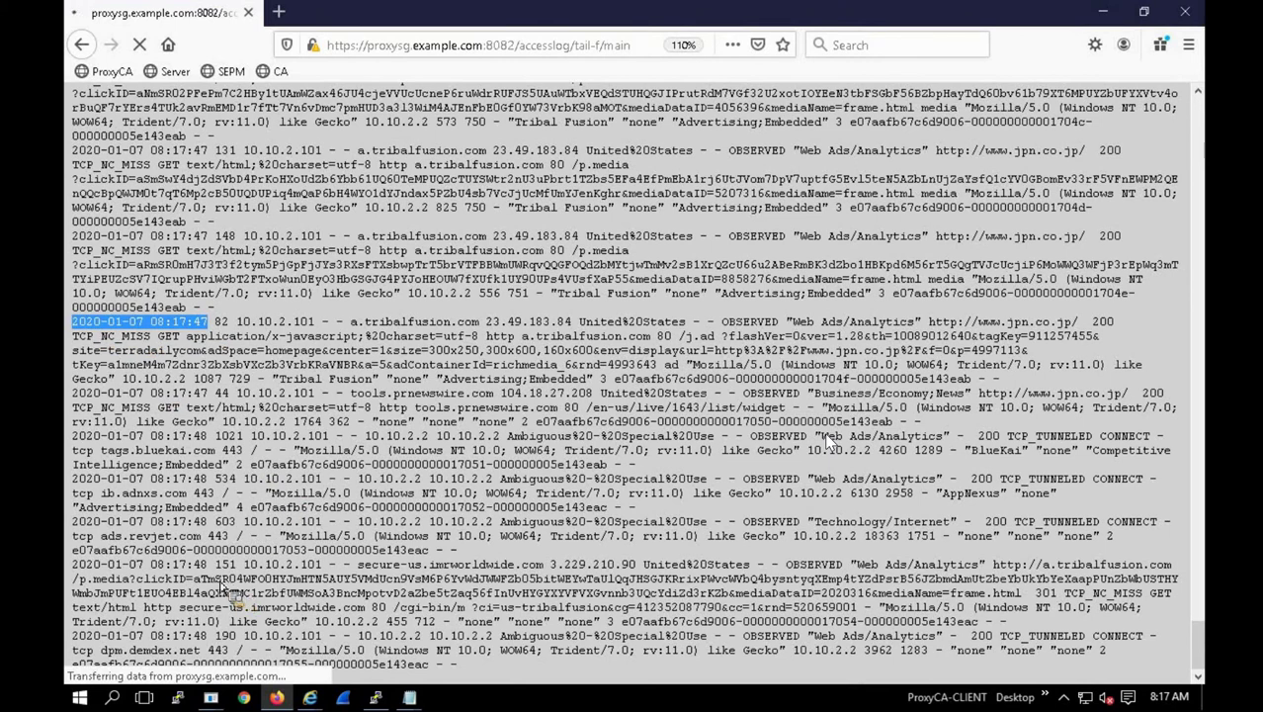
left_click_drag(208, 566, 93, 567)
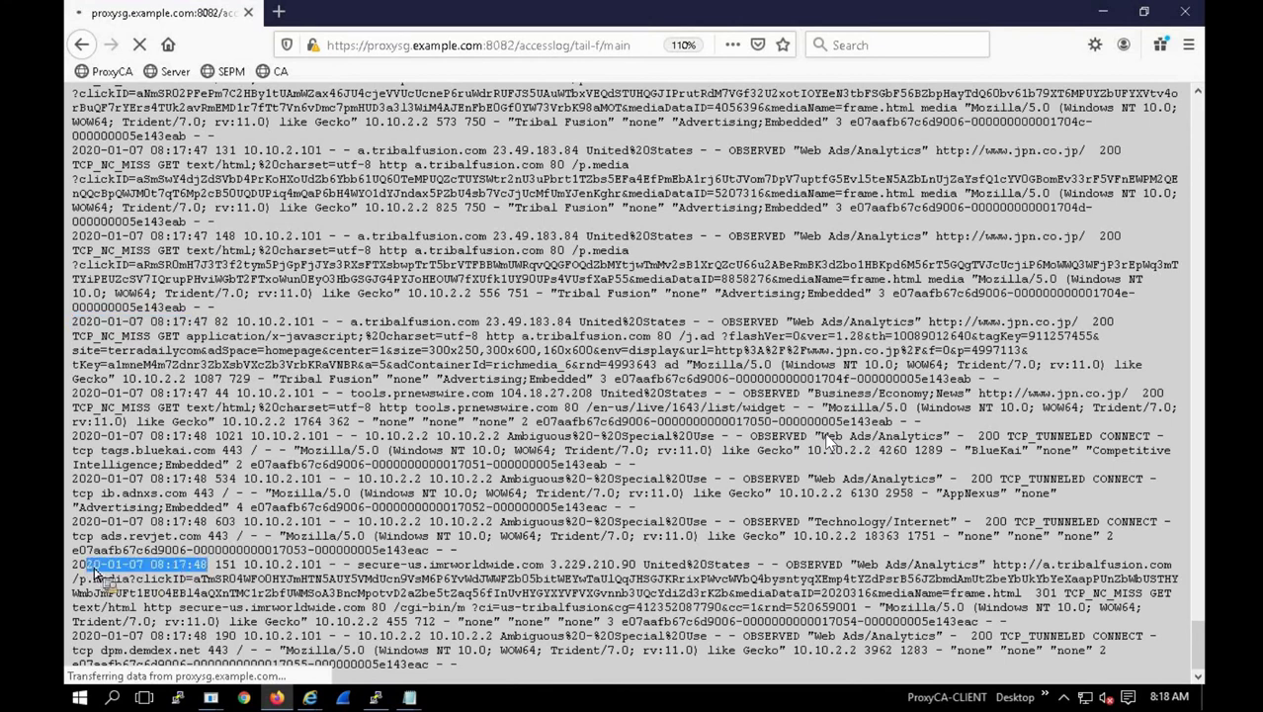
Step: In the ProxySG console, browse the Log Format list and close it, keeping bcreportermain_v1
mouse_move(210, 697)
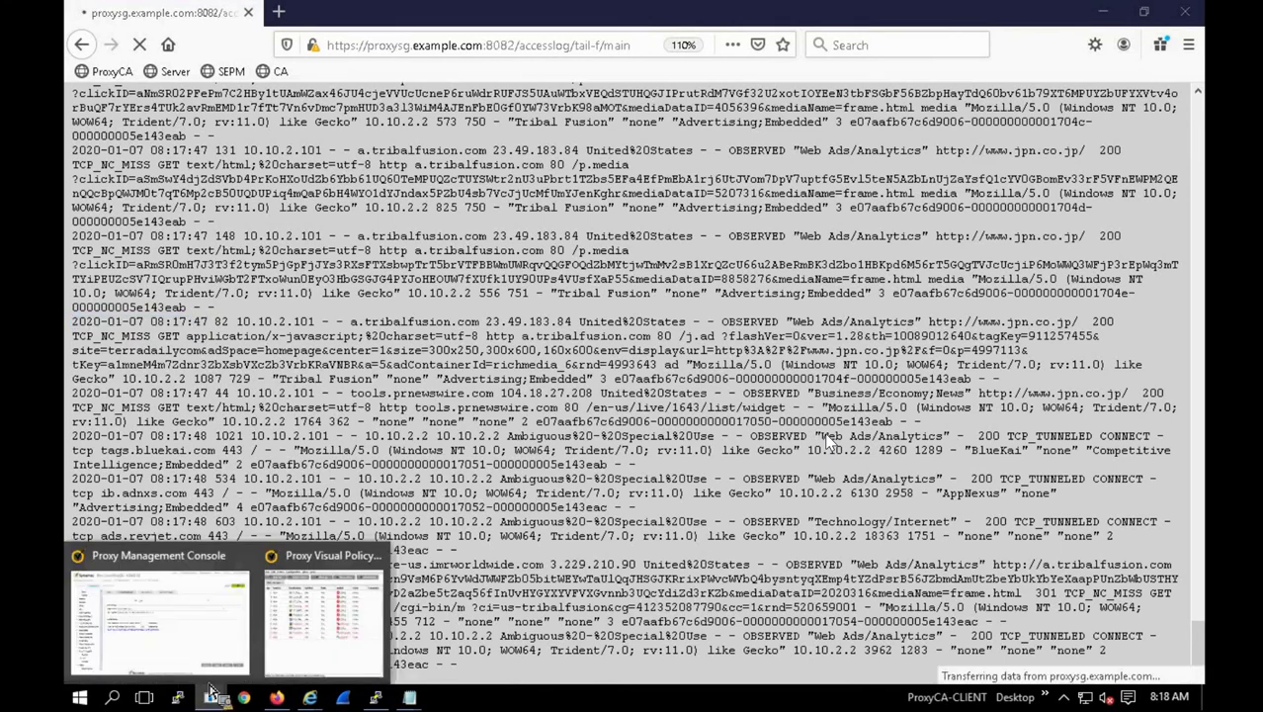
left_click(237, 648)
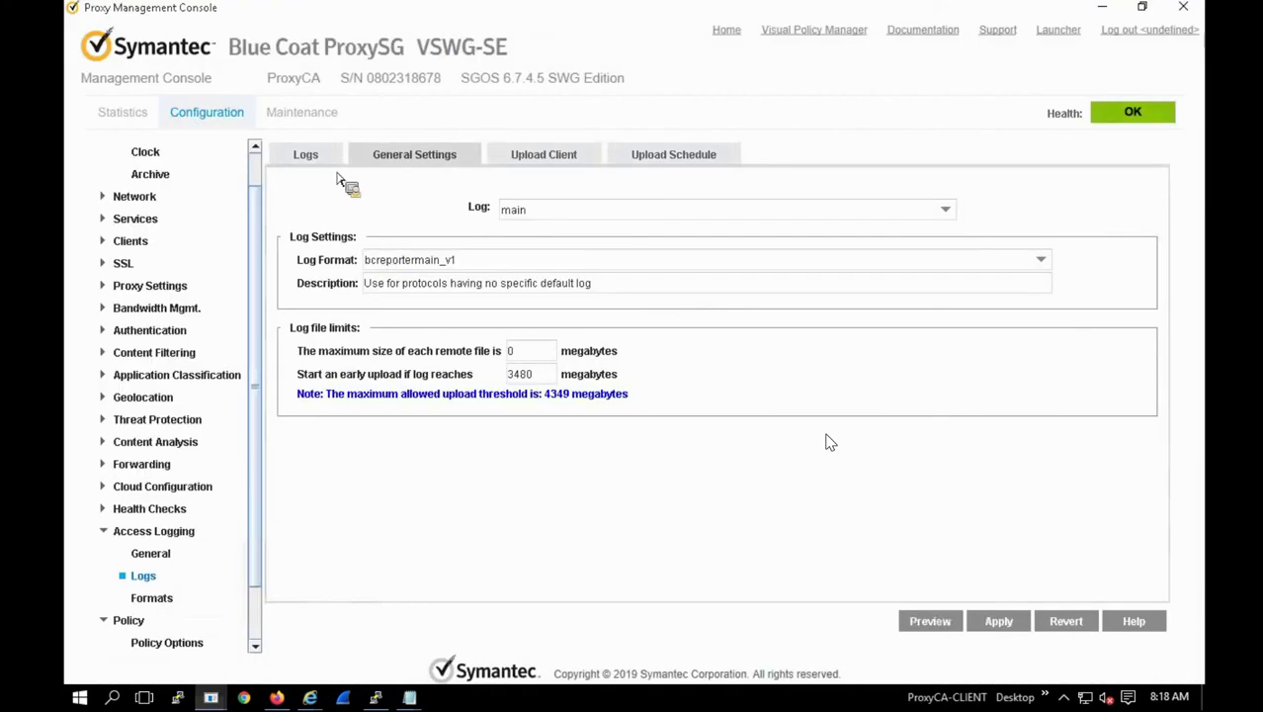
left_click(427, 261)
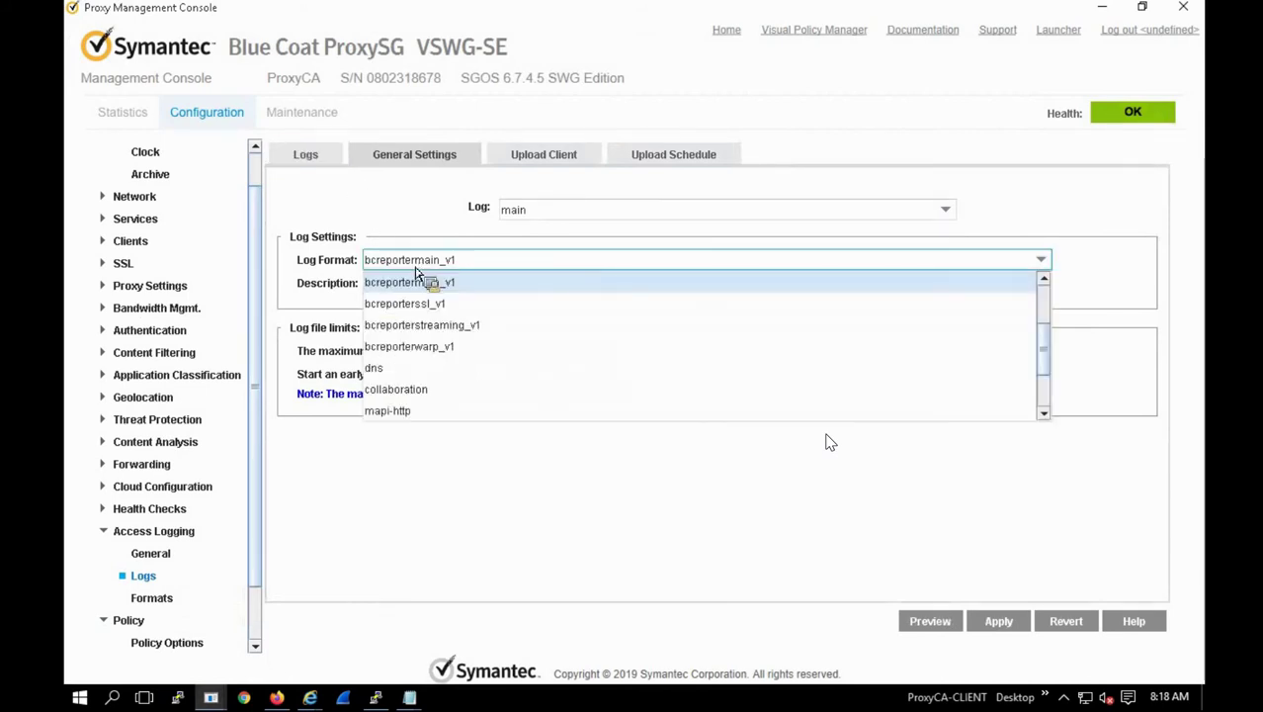
scroll(423, 371, "down", 2)
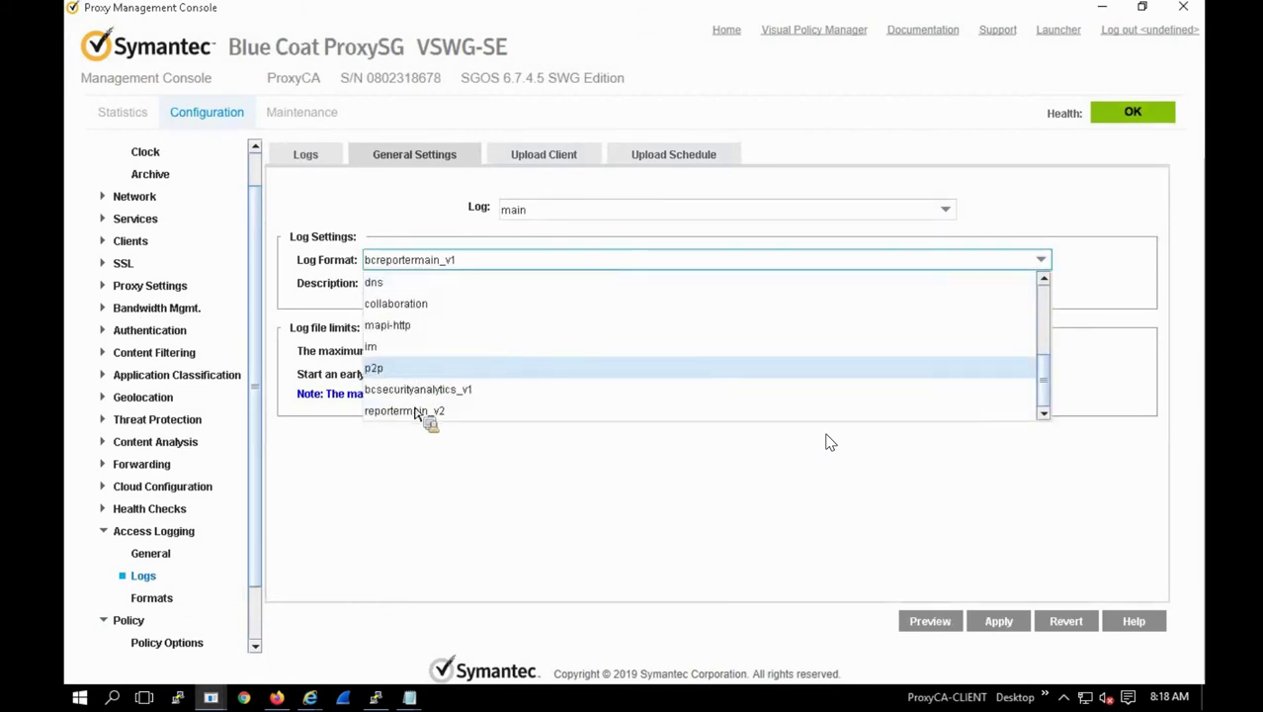
left_click(150, 160)
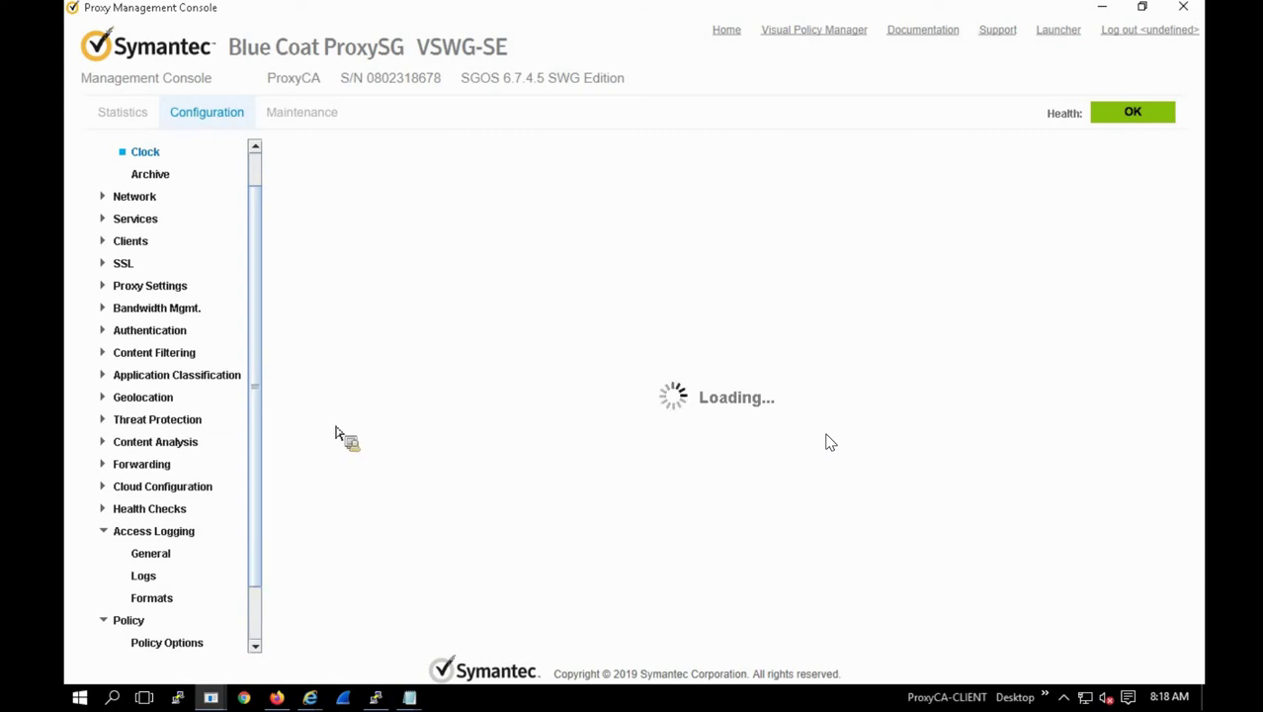
Step: View the Formats and General logging pages, close the Visual Policy Manager, then log out and close the console
left_click(166, 642)
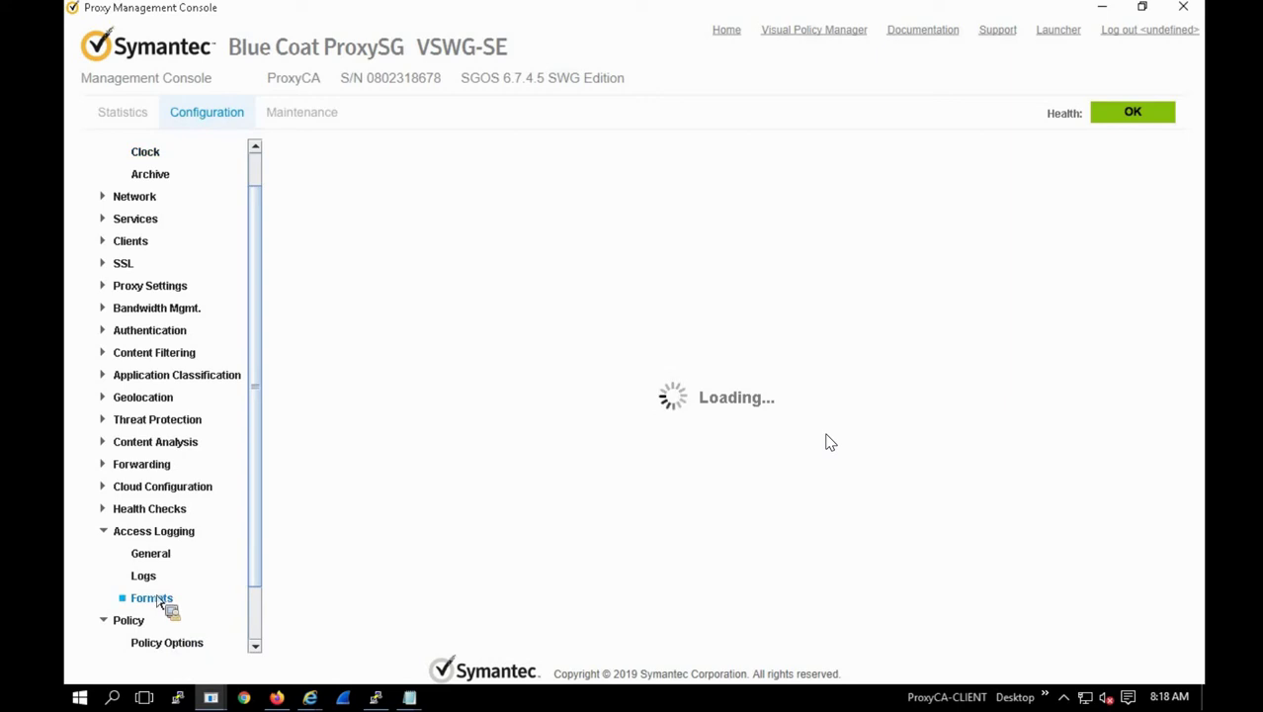
left_click(151, 555)
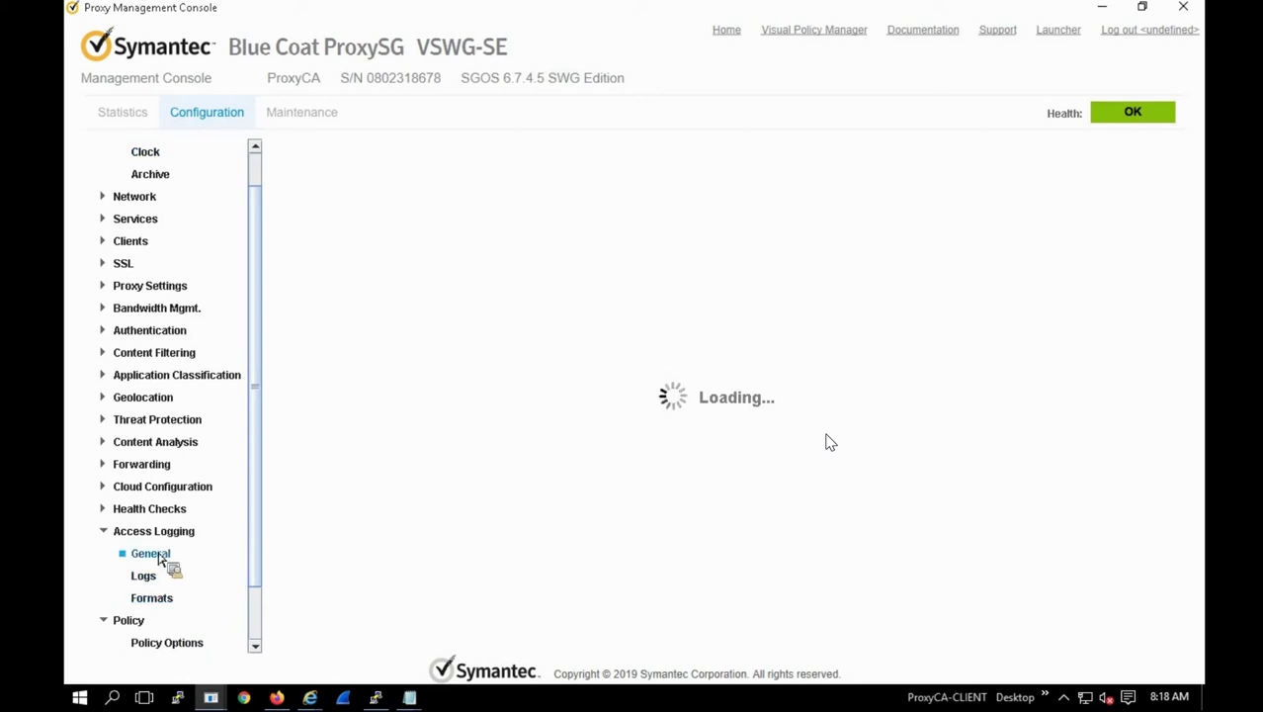
left_click(212, 697)
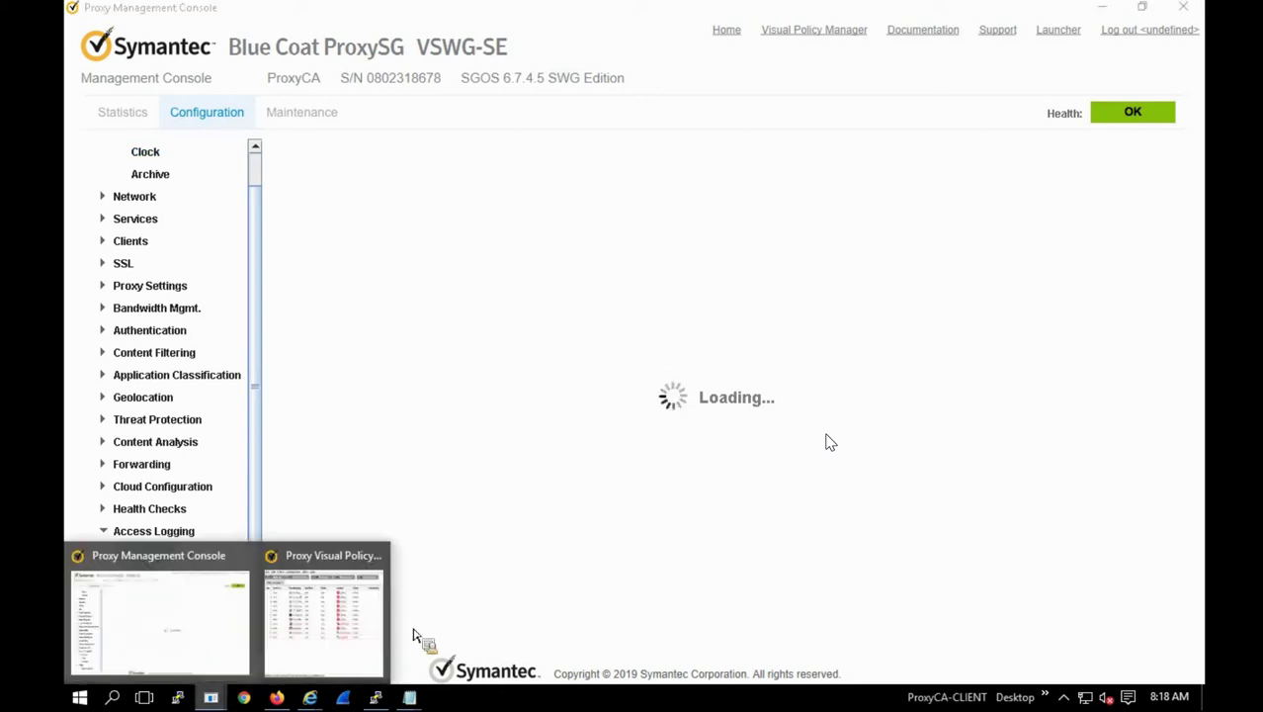
left_click(326, 670)
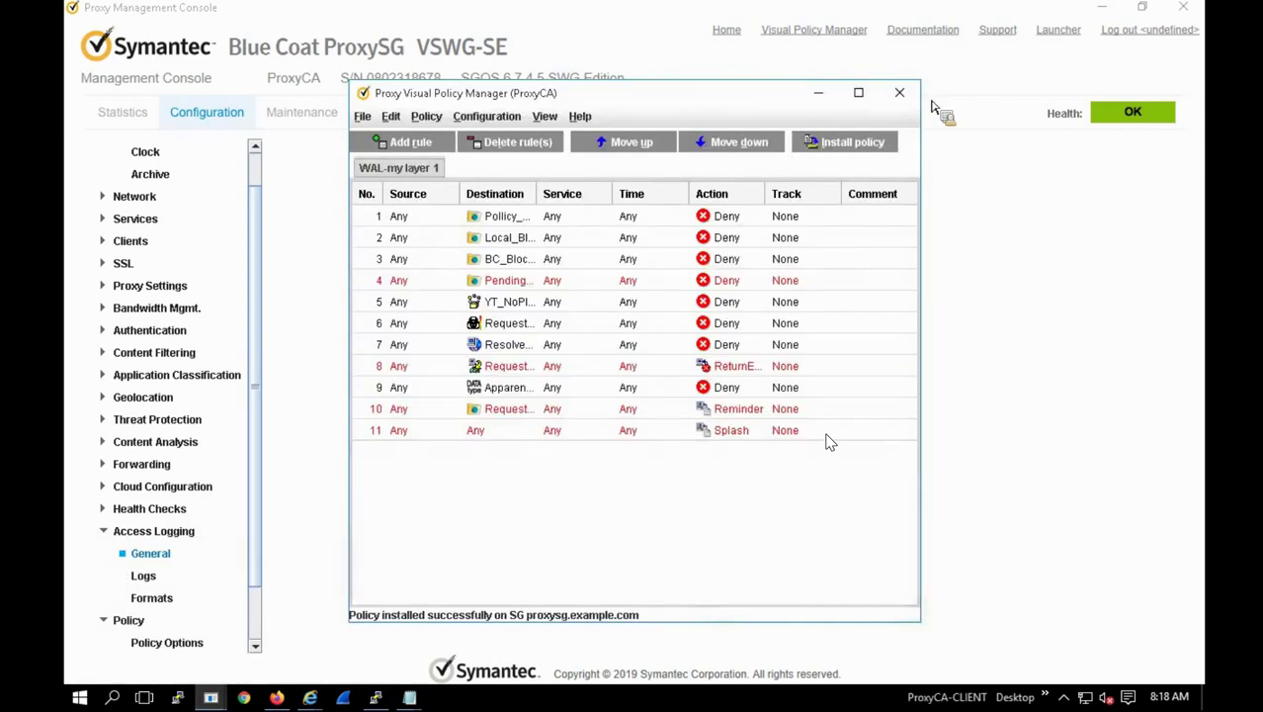
left_click(1186, 416)
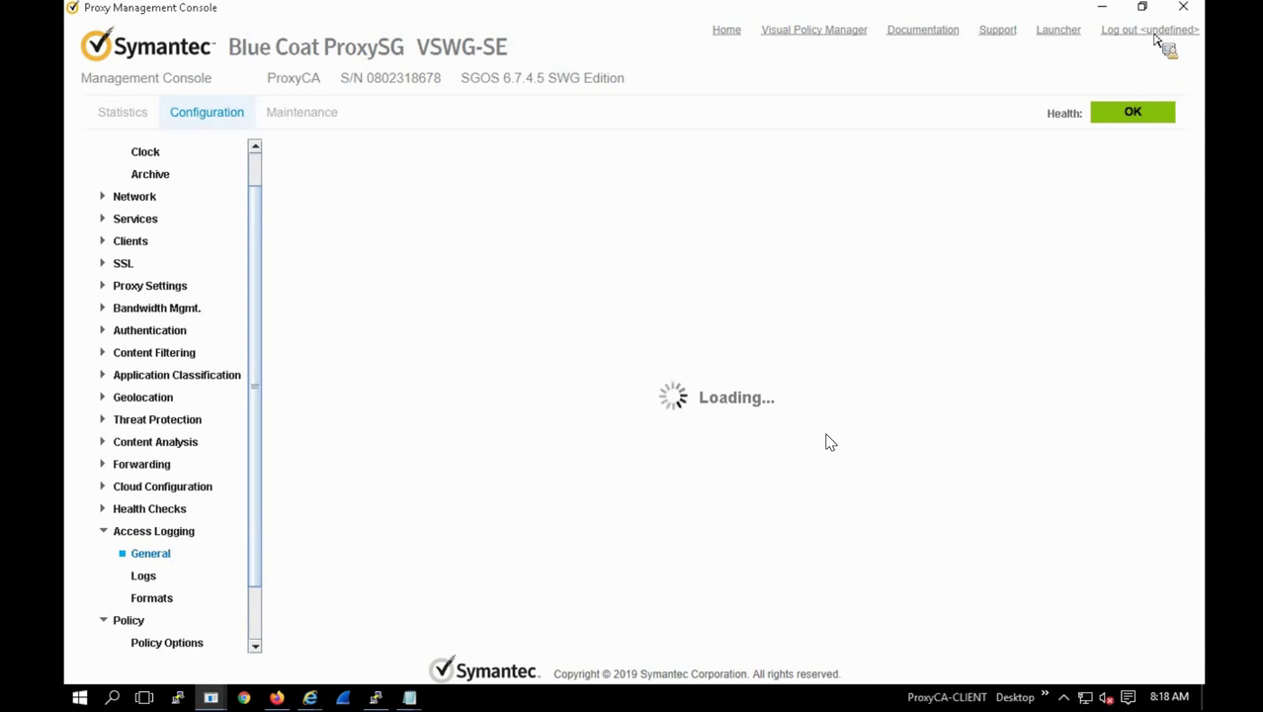
left_click(1154, 37)
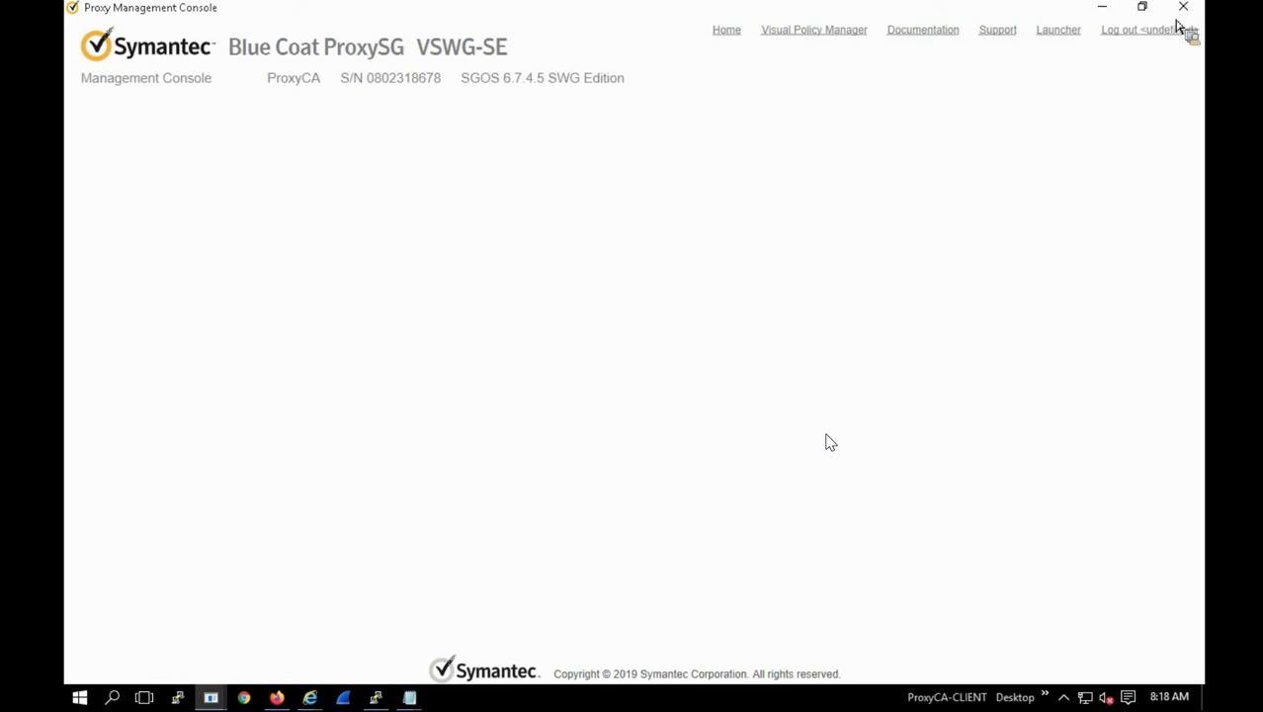
left_click(225, 700)
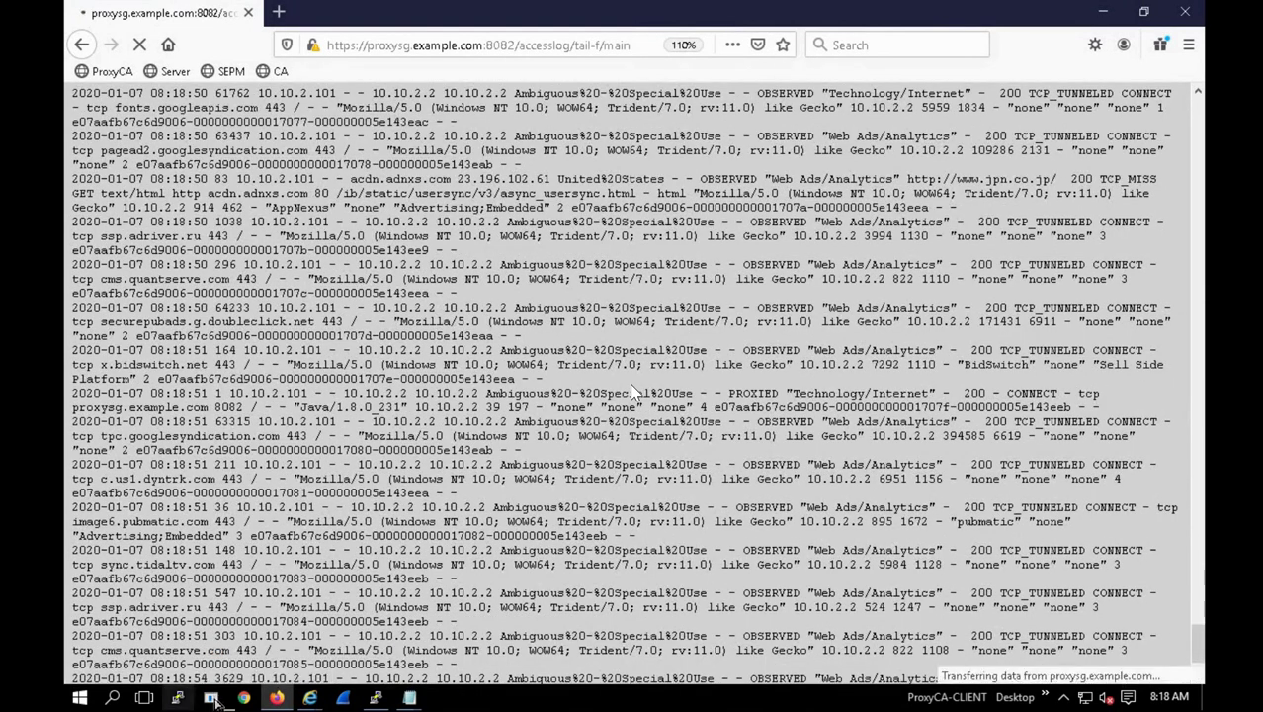
Step: Close all Internet Explorer windows and relaunch the ProxySG console through the pinned mc launcher entry
left_click(211, 698)
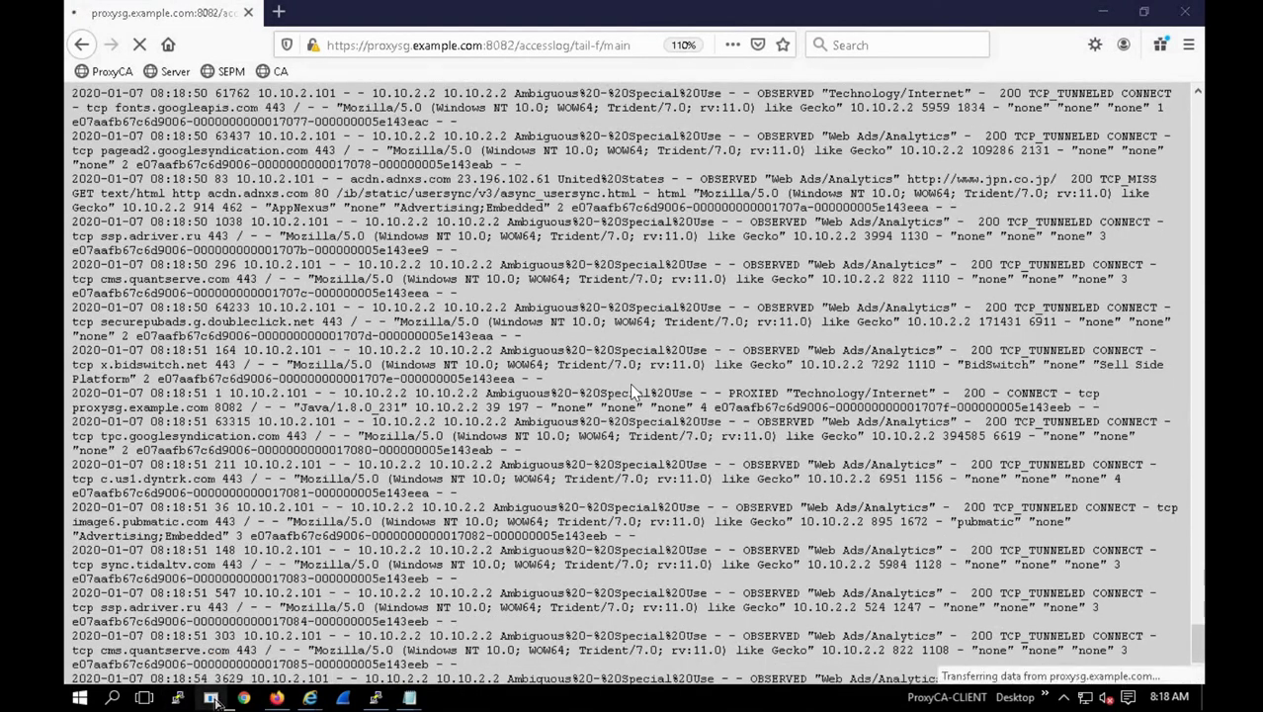
left_click(312, 700)
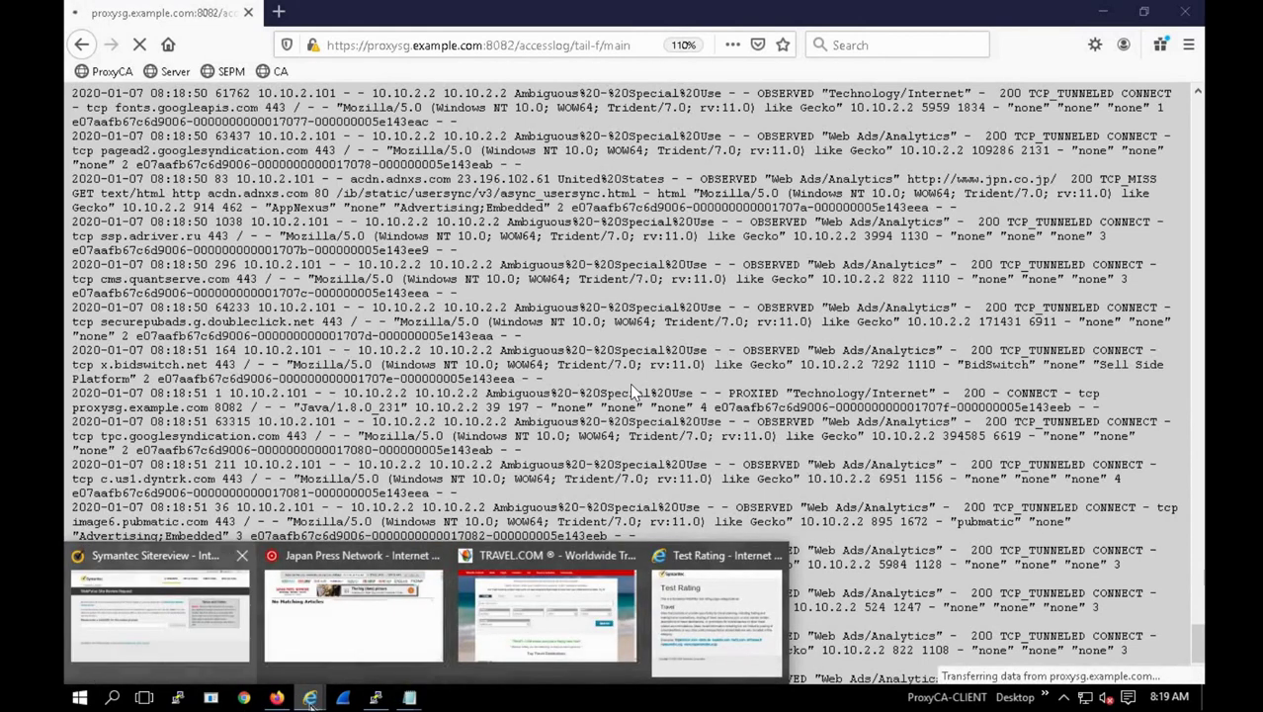
right_click(312, 700)
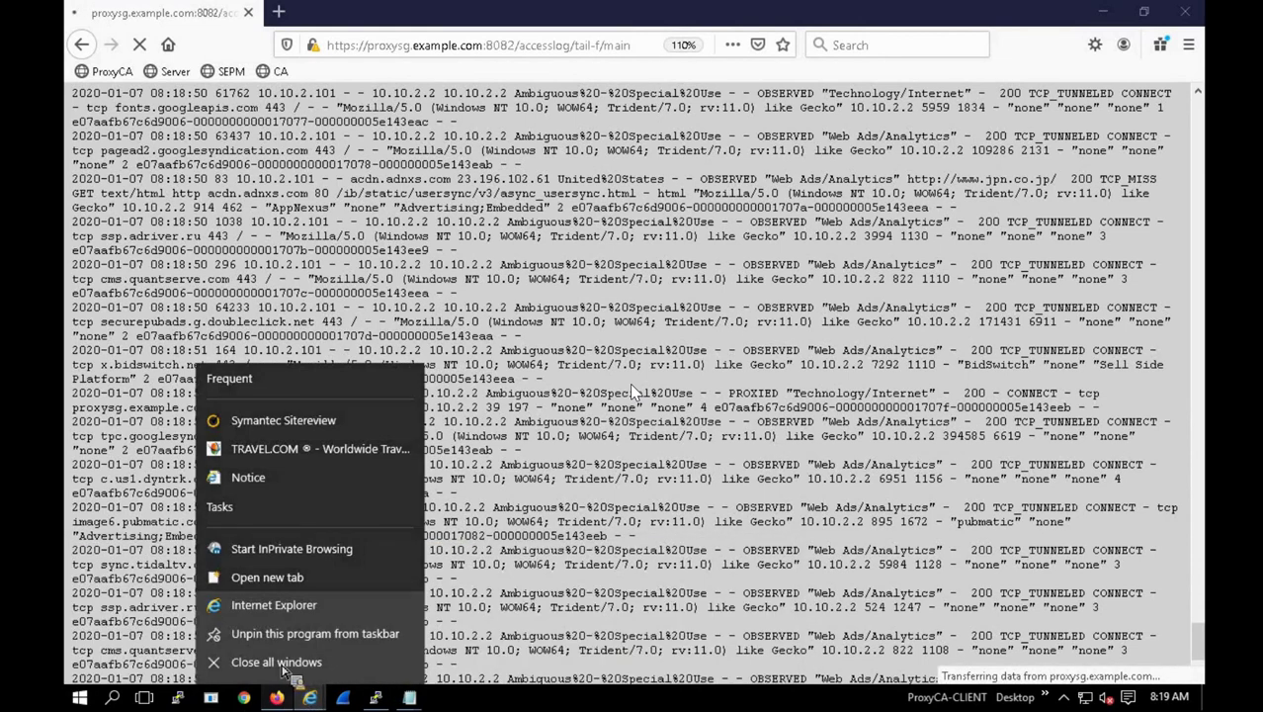
left_click(281, 663)
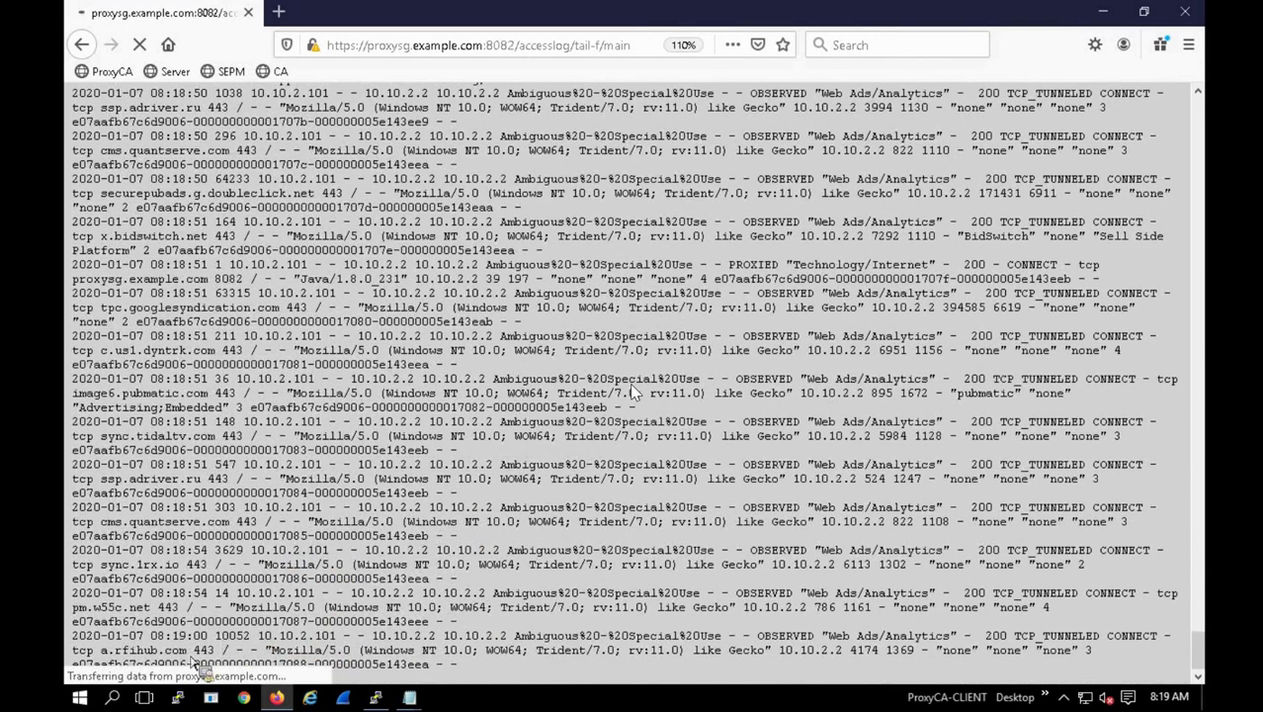
right_click(210, 700)
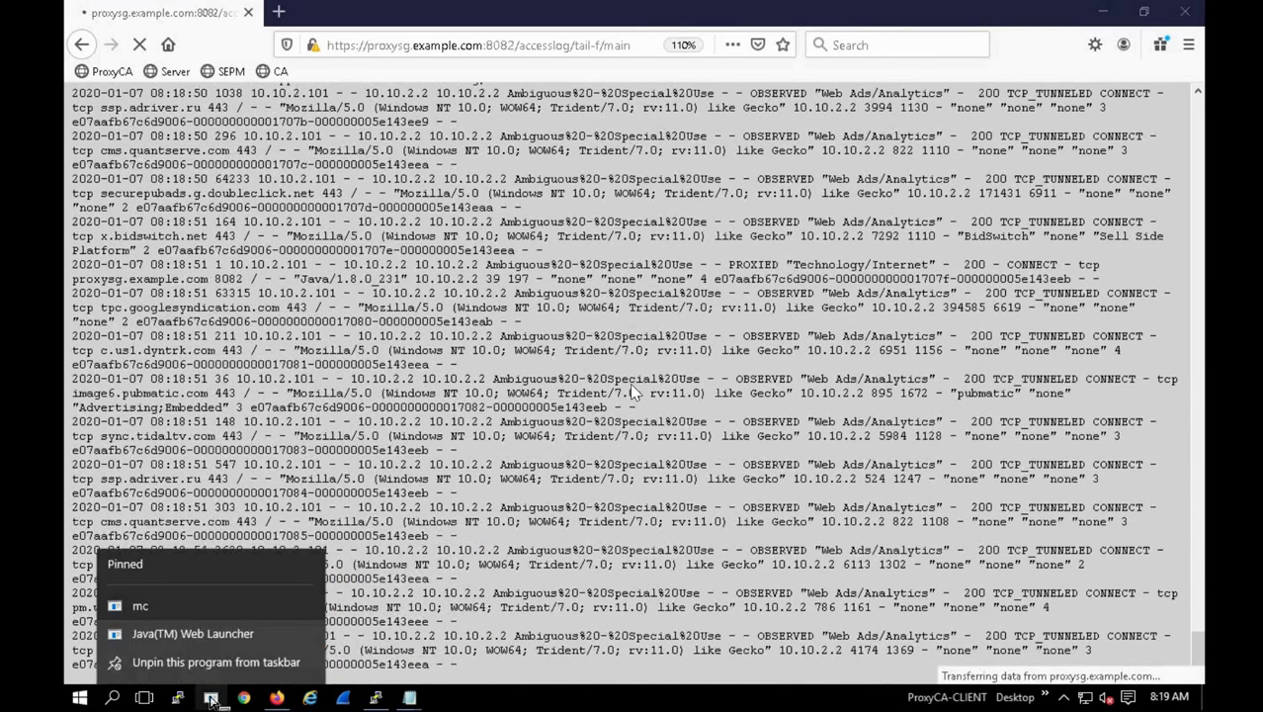
left_click(141, 606)
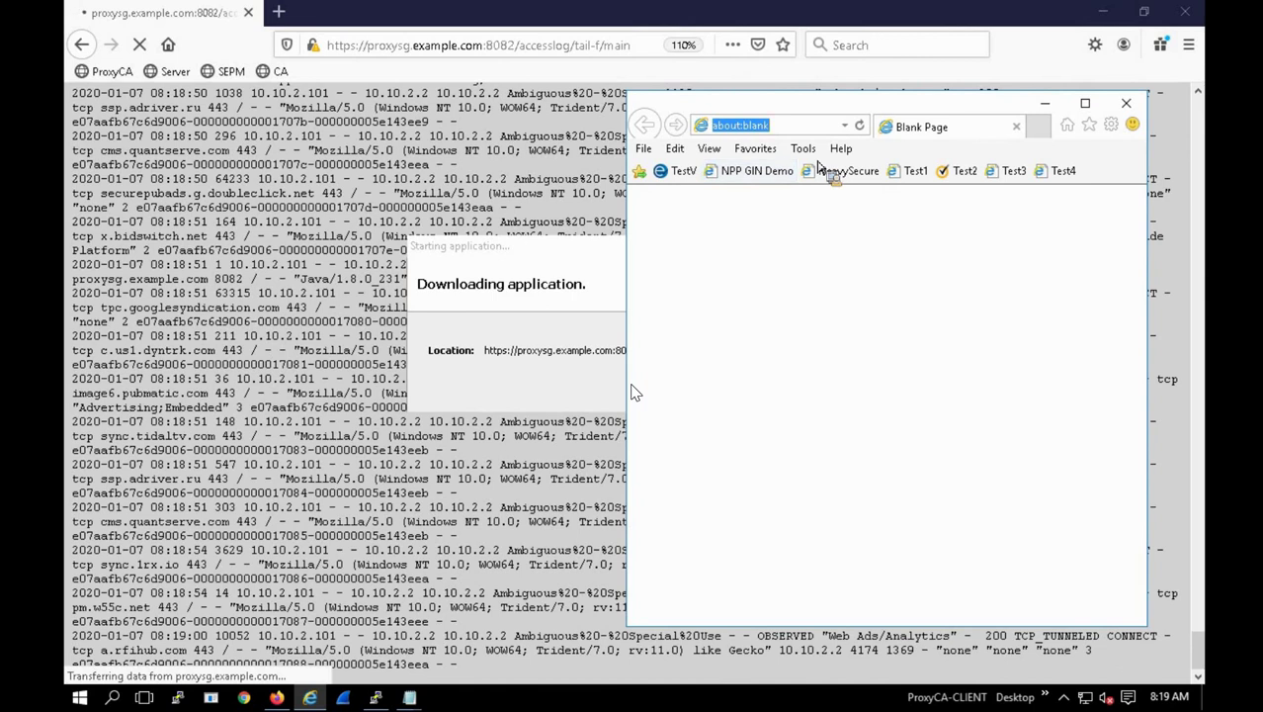
type("htt")
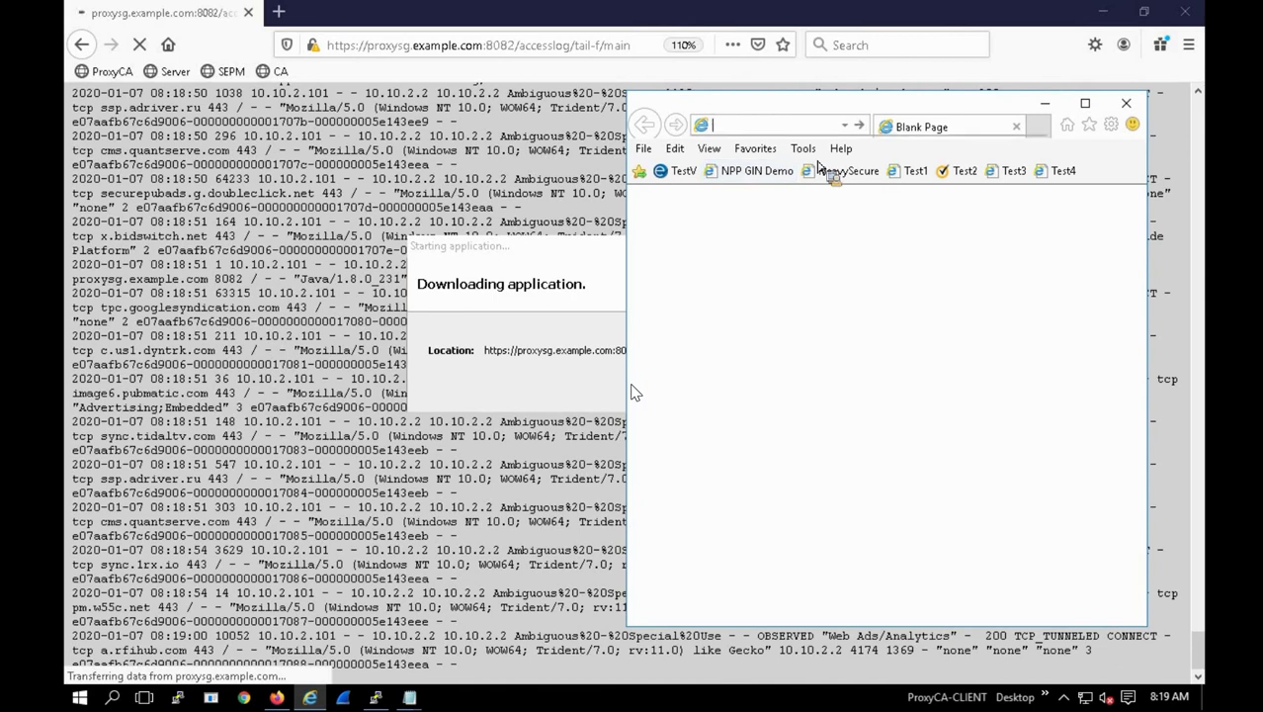
type("https://10.102.2.2:8082")
left_click(820, 170)
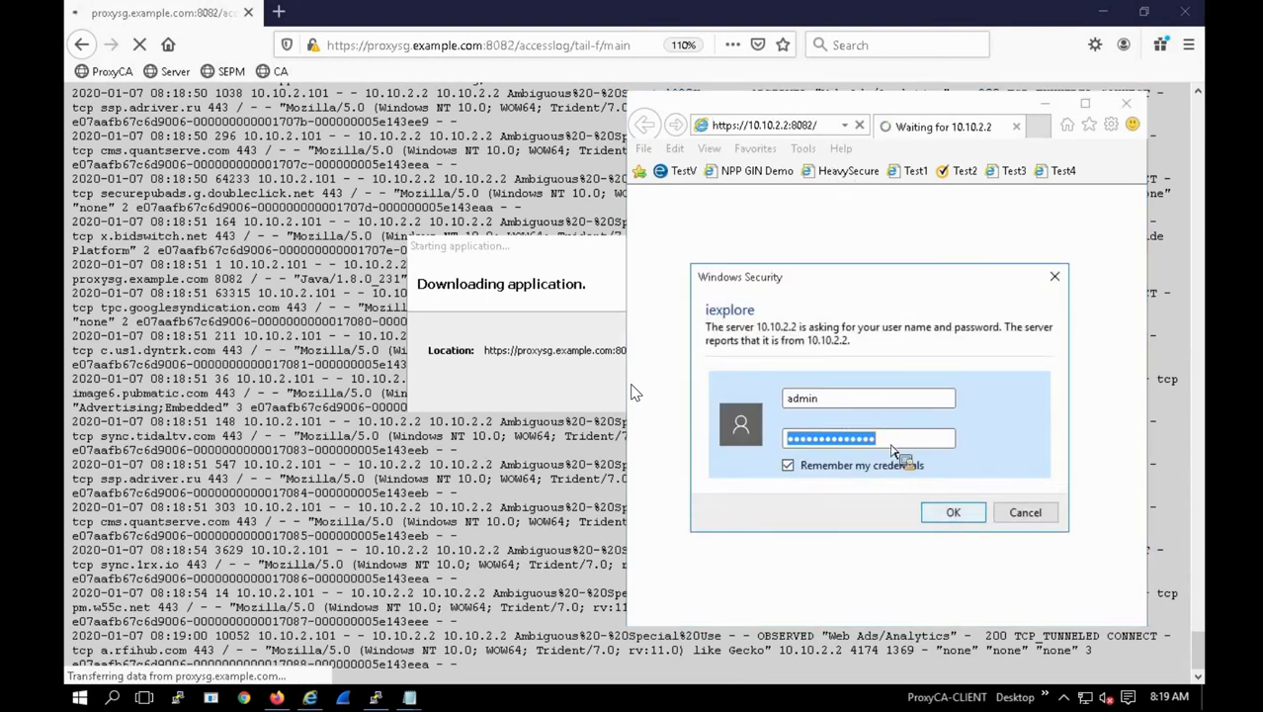
key("Return")
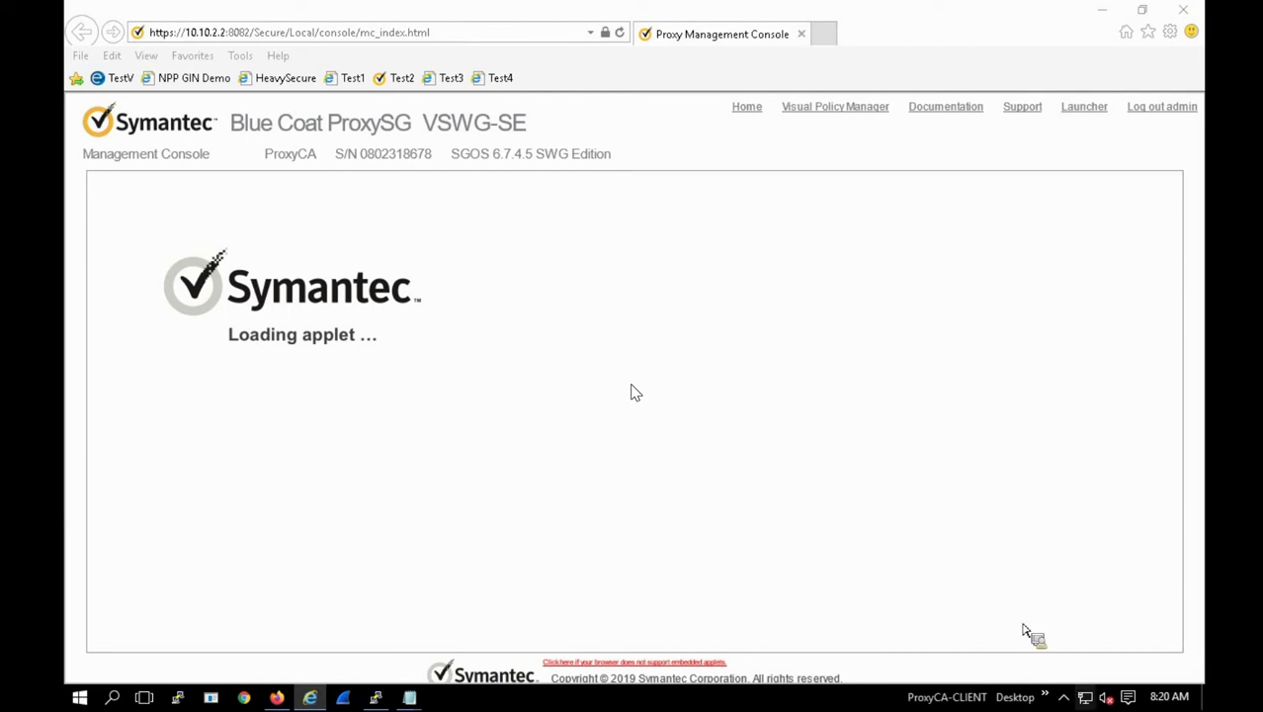
right_click(220, 702)
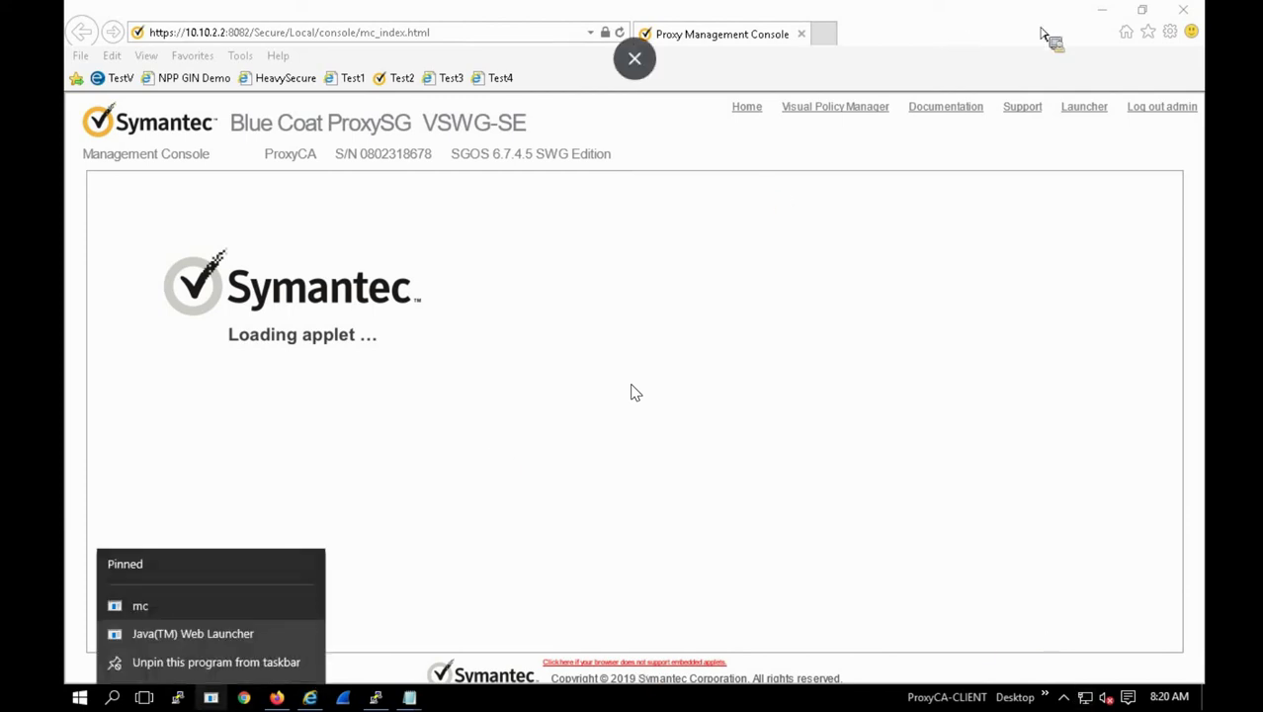
left_click(1149, 35)
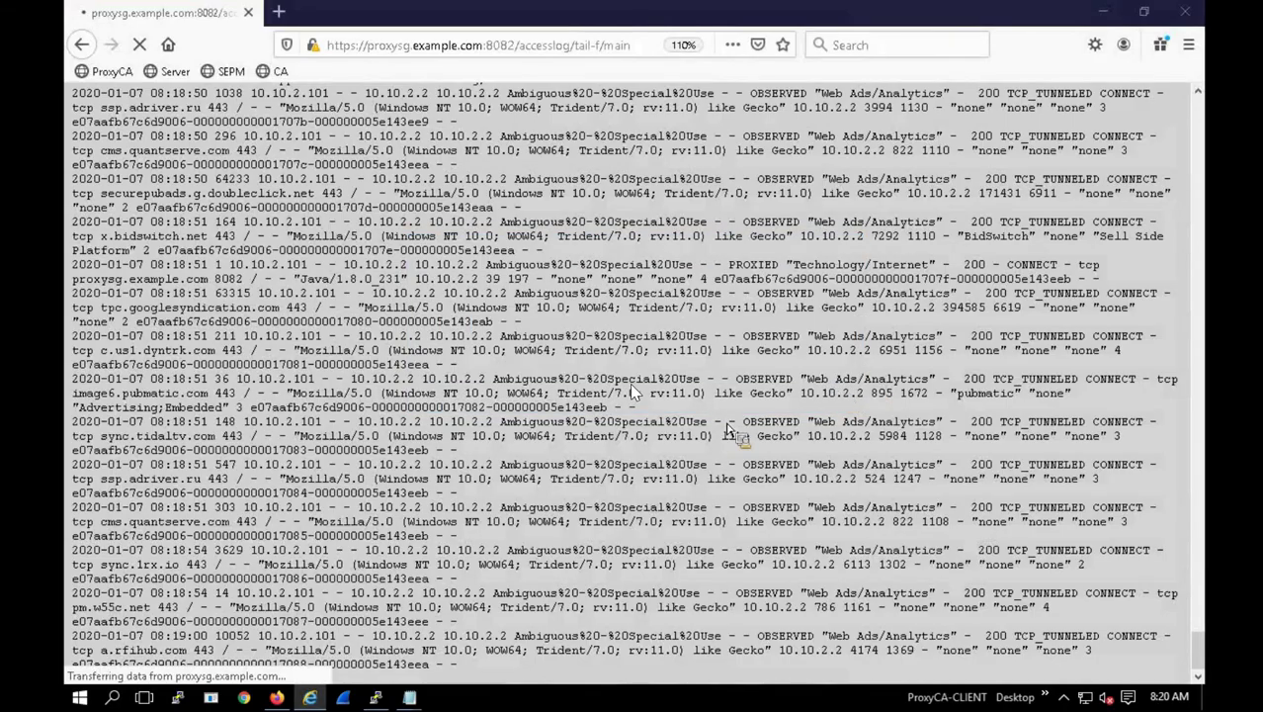
Step: Stop the Firefox log tail at the 08:19:00 a.rfihub.com entry, check IE and the tray, and relaunch the Java app
left_click(140, 45)
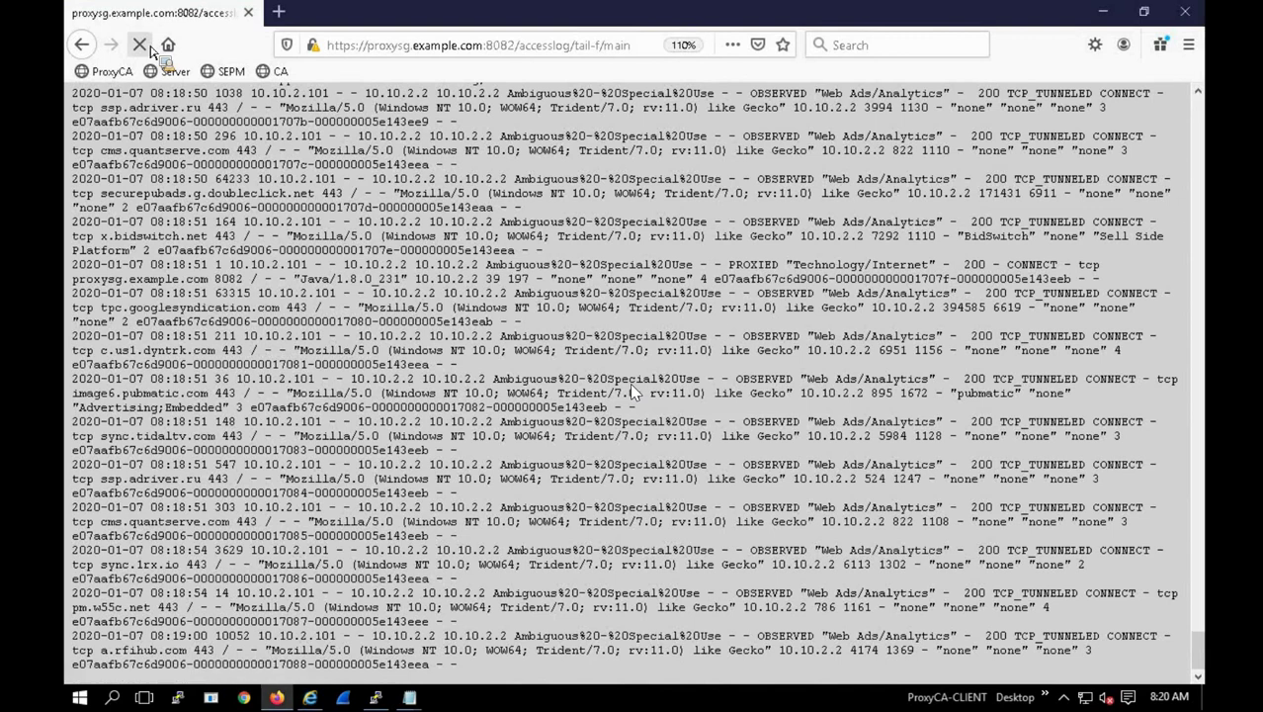
left_click(325, 698)
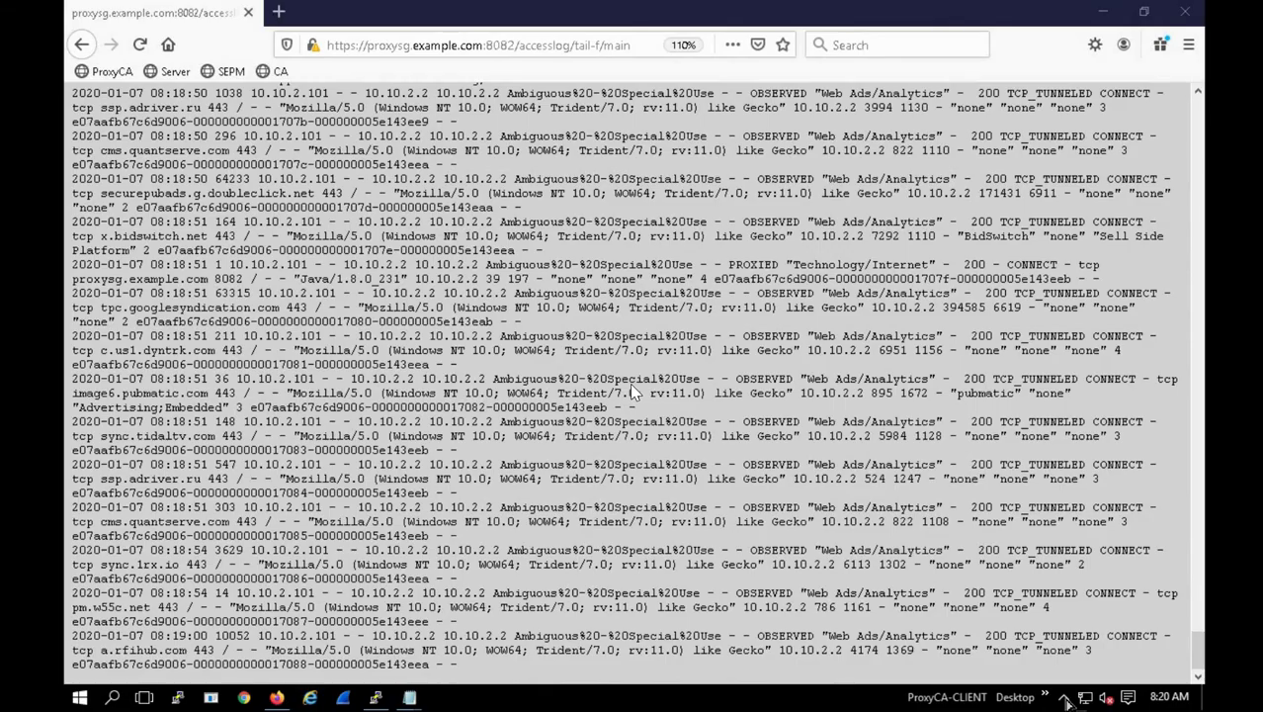
left_click(1063, 698)
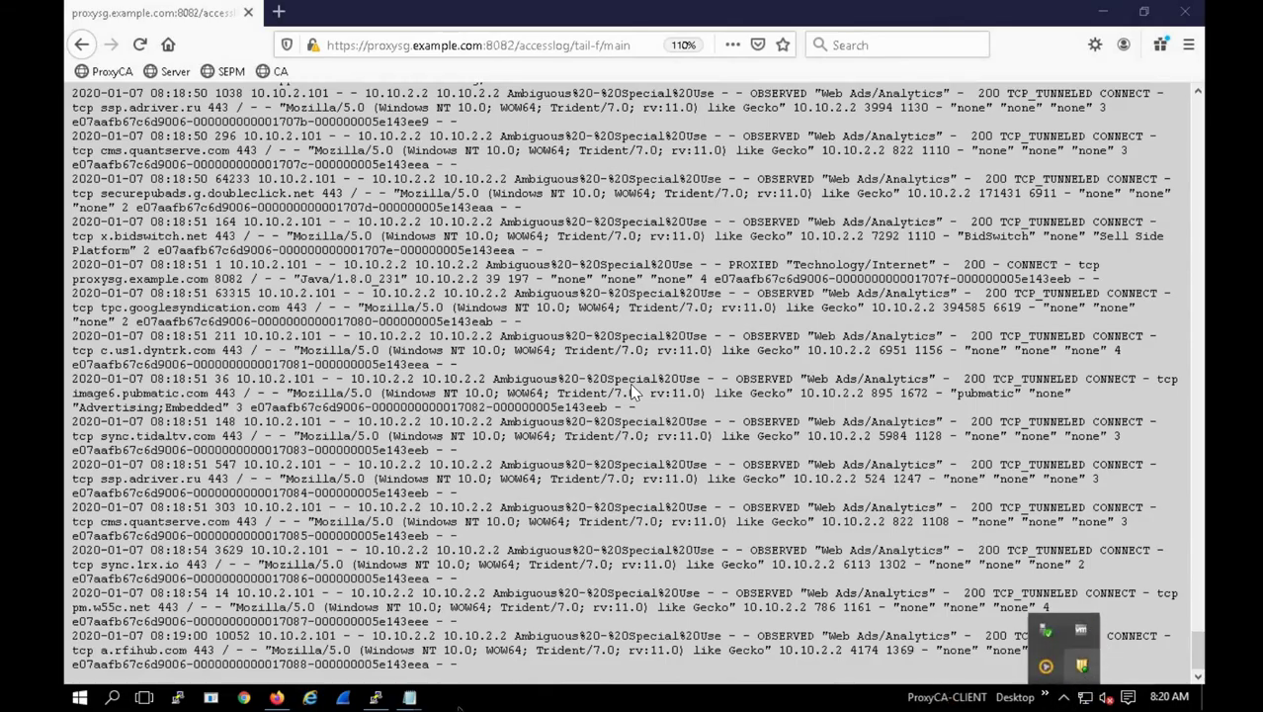
right_click(211, 698)
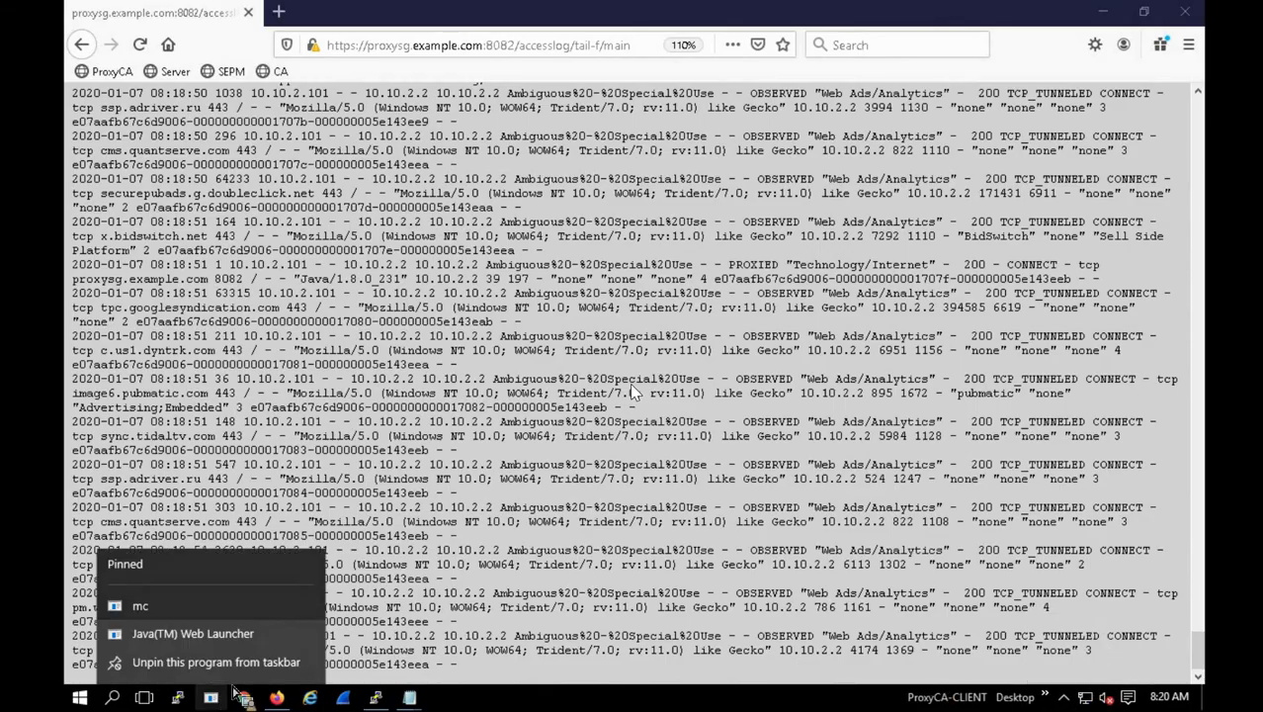
left_click(237, 600)
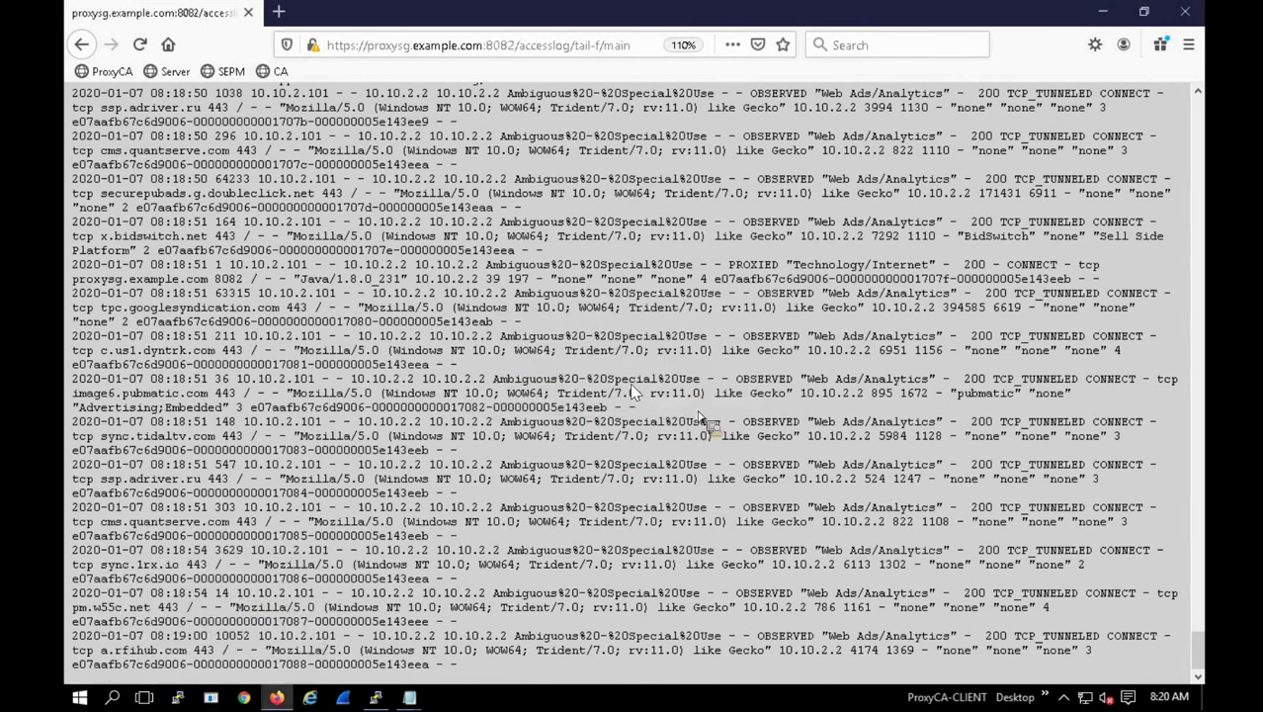